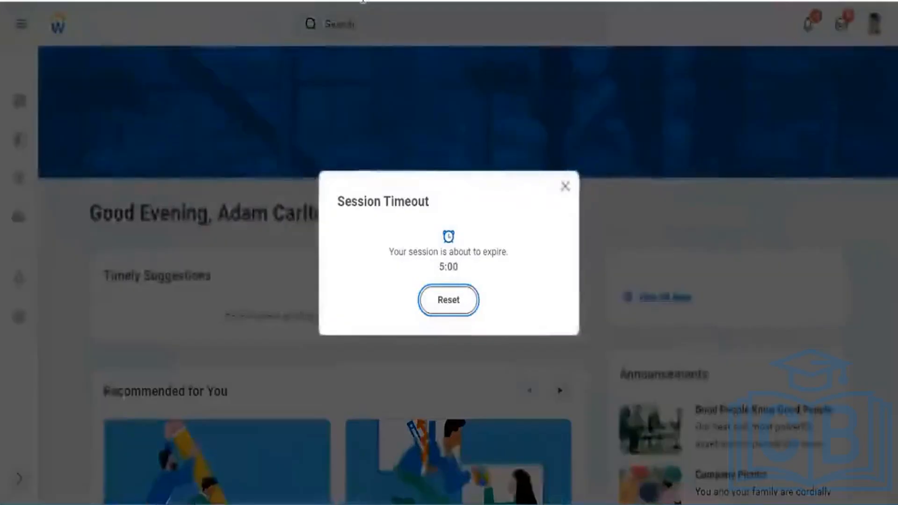
# Reset the session timeout and search for "create custom report" to open the Create Custom Report task.
pyautogui.click(439, 301)
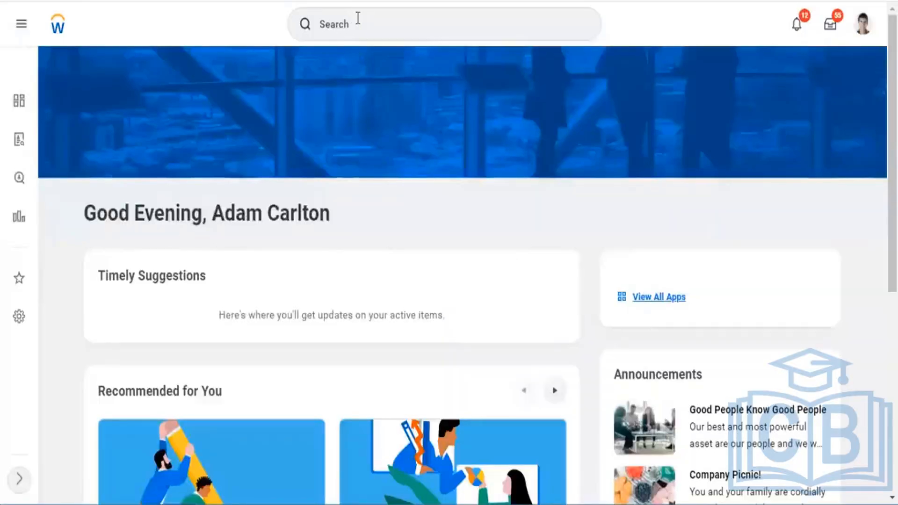
pyautogui.click(358, 19)
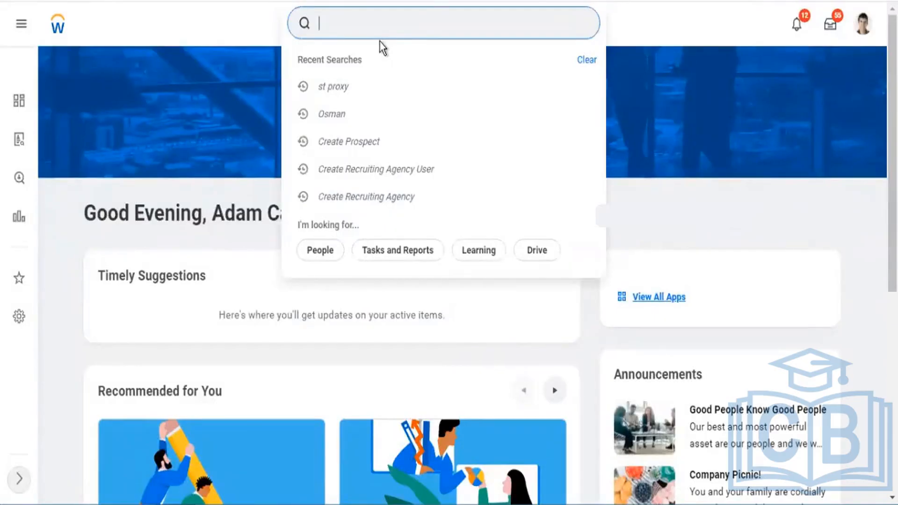
pyautogui.write('crate')
pyautogui.press('BackSpace')
pyautogui.press('BackSpace')
pyautogui.press('BackSpace')
pyautogui.write('ete')
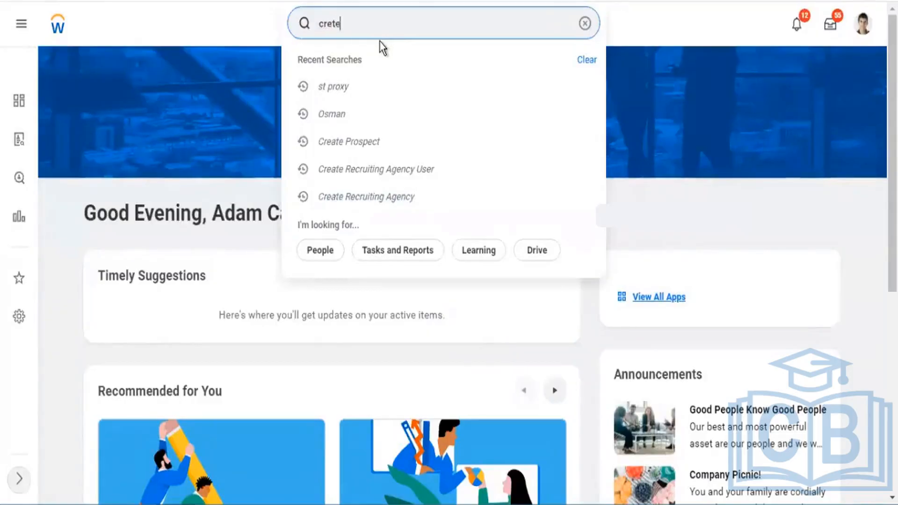
pyautogui.press('BackSpace')
pyautogui.press('BackSpace')
pyautogui.write('ate custom repor')
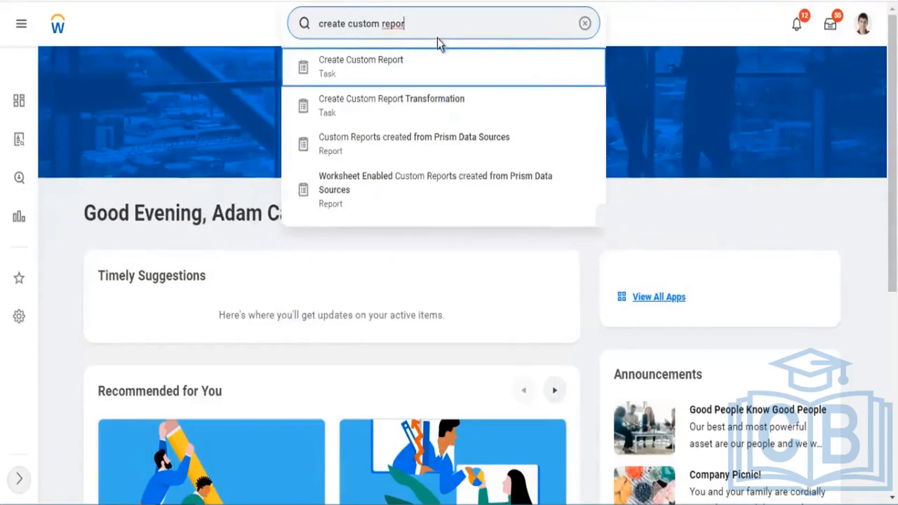
pyautogui.click(337, 62)
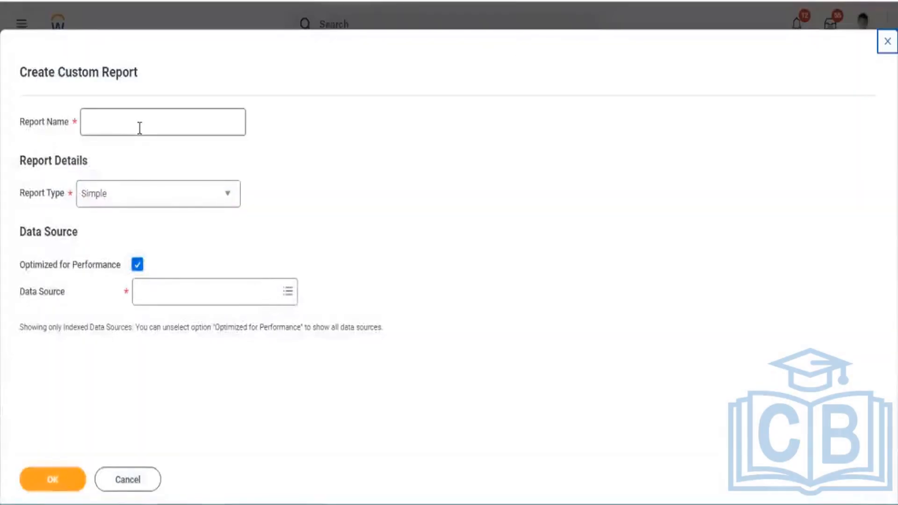
# Set the new report's type to Matrix and name it "SubRep1 - All Custom Reports".
pyautogui.click(147, 126)
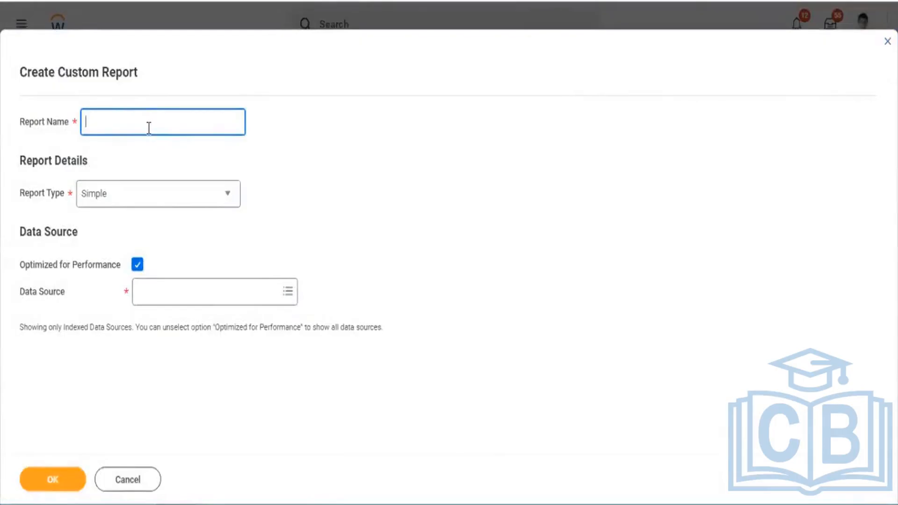
pyautogui.click(224, 197)
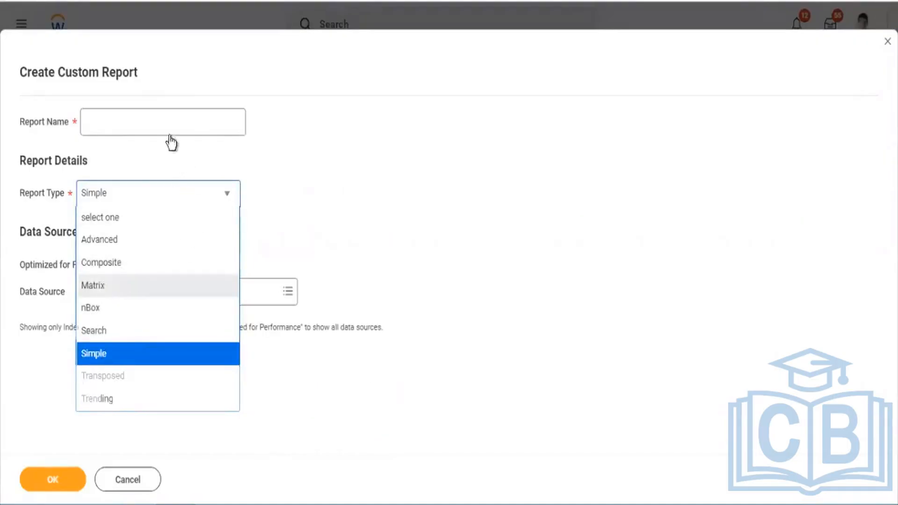
pyautogui.click(158, 285)
pyautogui.click(164, 121)
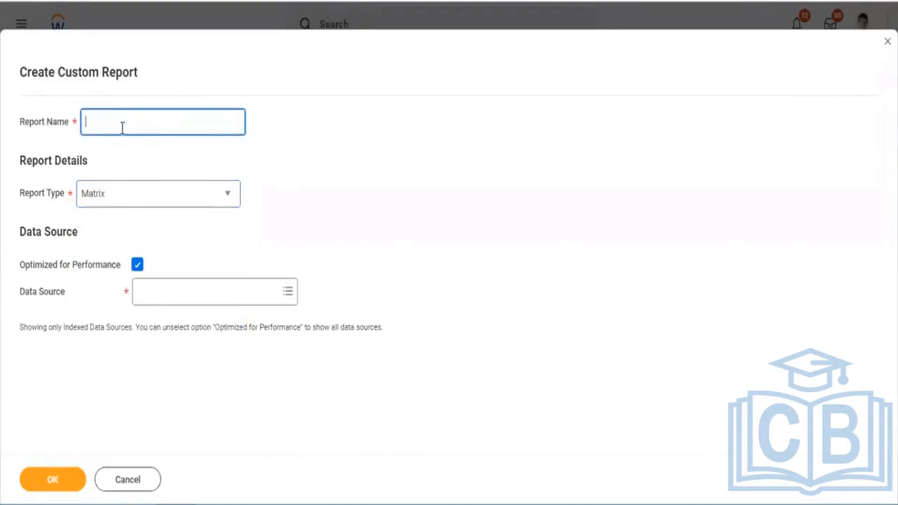
pyautogui.write('Su')
pyautogui.press('BackSpace')
pyautogui.write('ubRep1 - All')
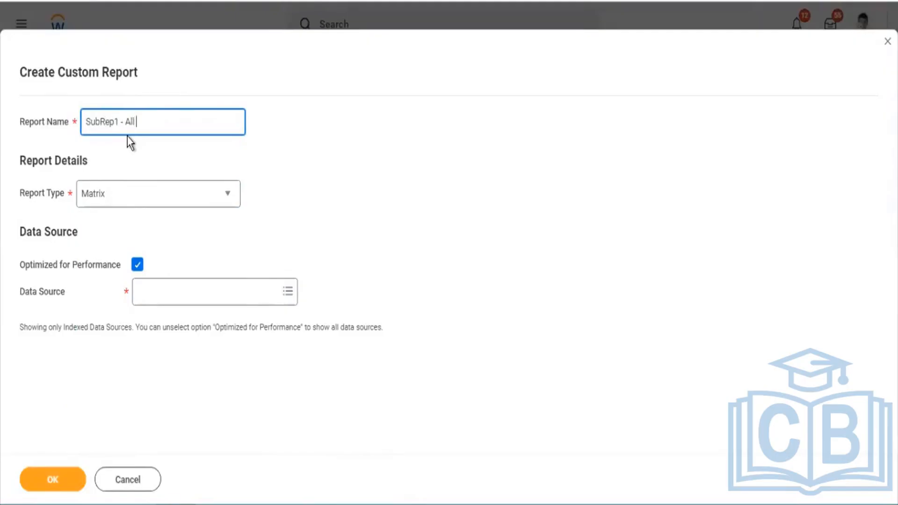
pyautogui.write(' Custom Reports')
# Turn off Optimized for Performance, choose All Custom Reports as the data source and submit the new report.
pyautogui.click(134, 265)
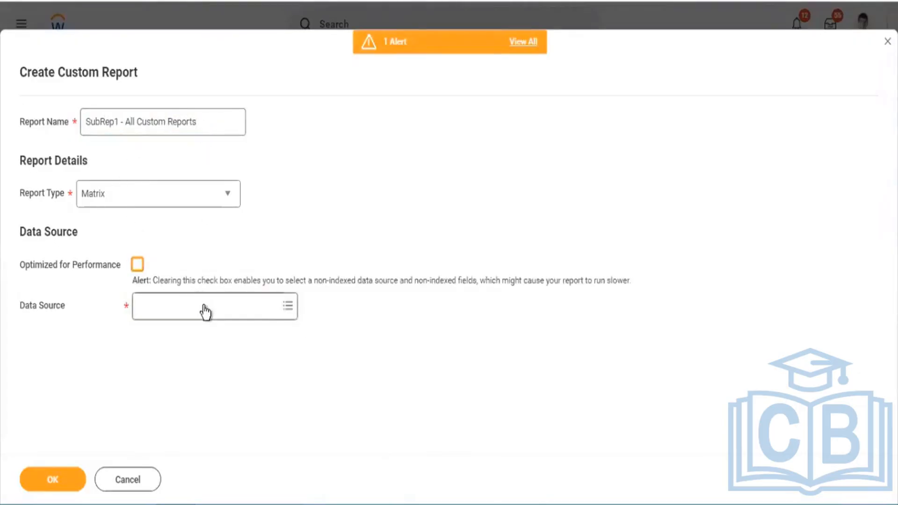
pyautogui.click(205, 307)
pyautogui.write('custom re')
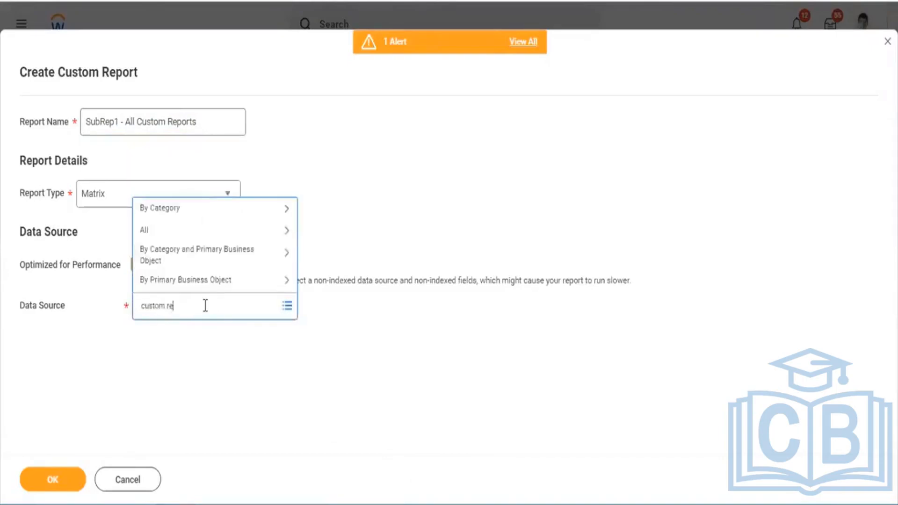
pyautogui.write('ports')
pyautogui.press('Return')
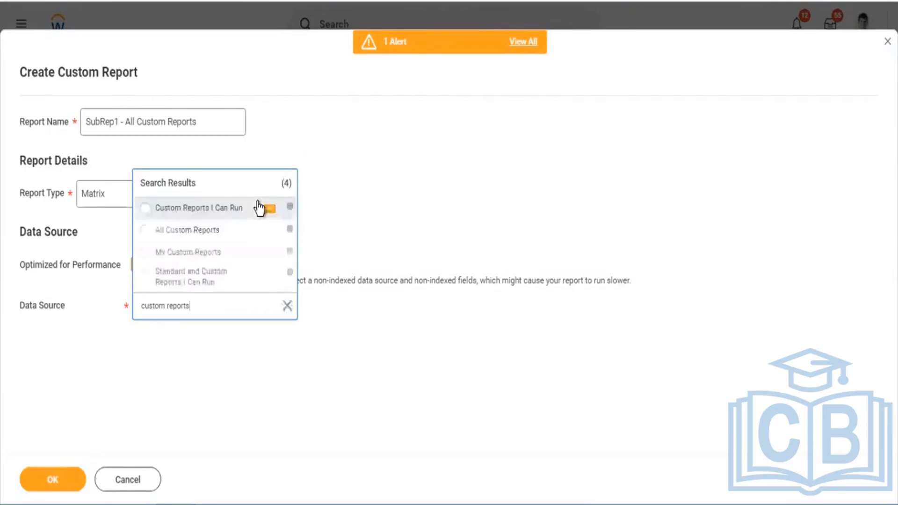
pyautogui.click(200, 236)
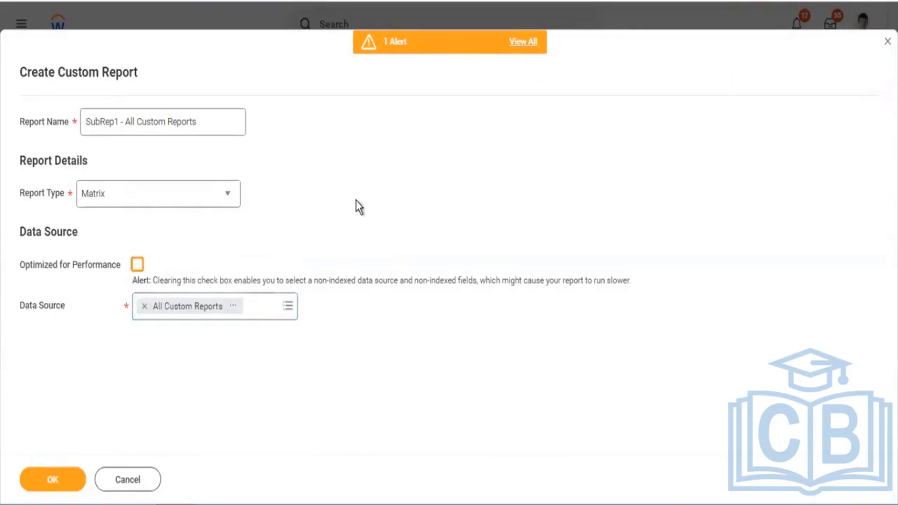
pyautogui.click(64, 481)
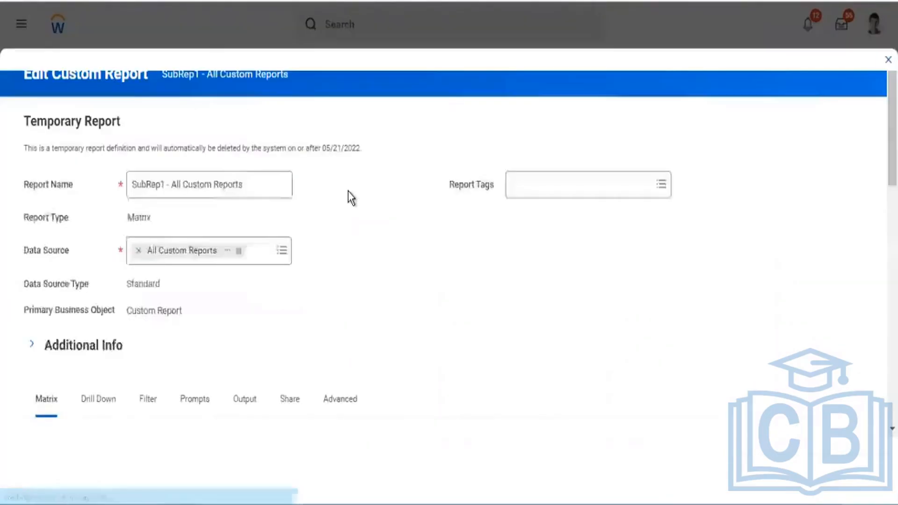
# Set the first row grouping field of the matrix to Report Type.
pyautogui.scroll(-7, 206, 271)
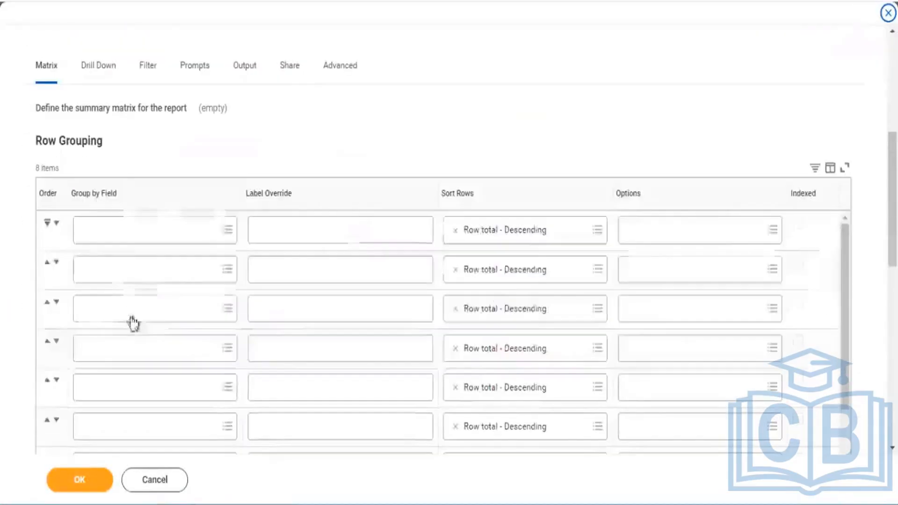
pyautogui.click(110, 236)
pyautogui.moveTo(43, 140); pyautogui.dragTo(90, 141)
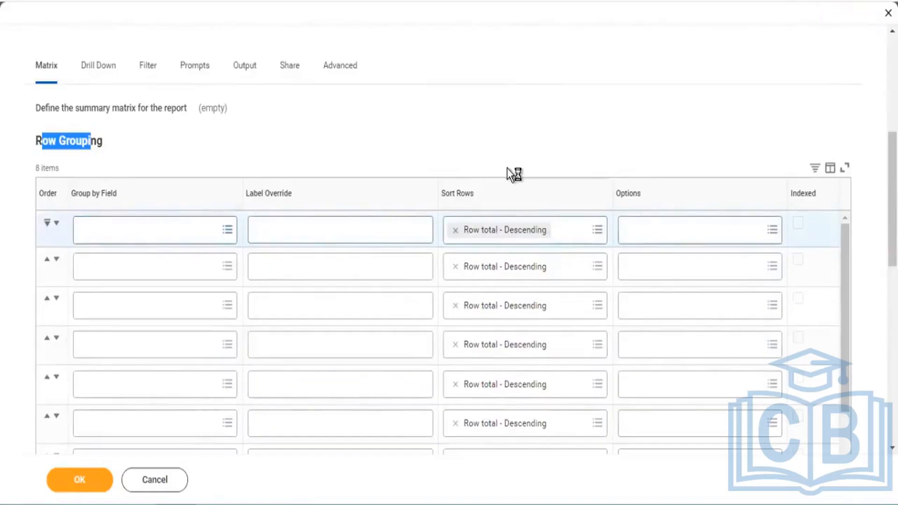
pyautogui.scroll(5, 200, 64)
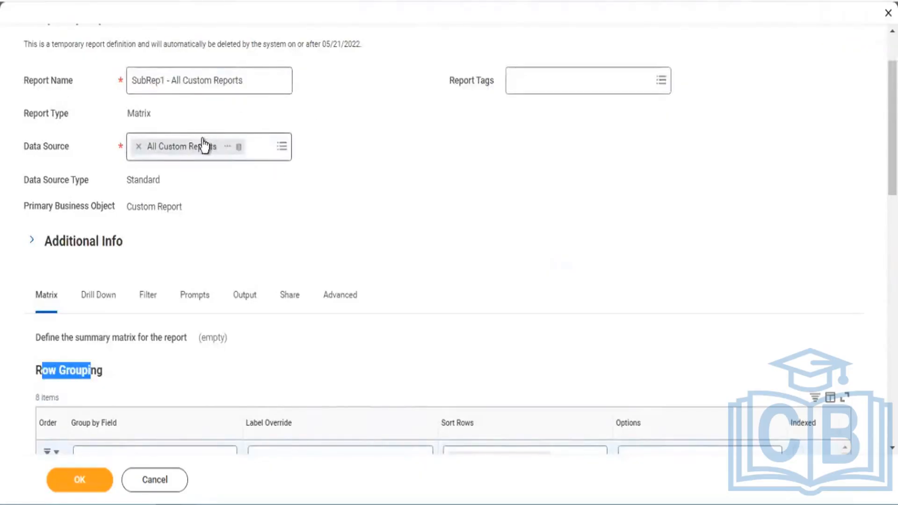
pyautogui.scroll(-3, 186, 361)
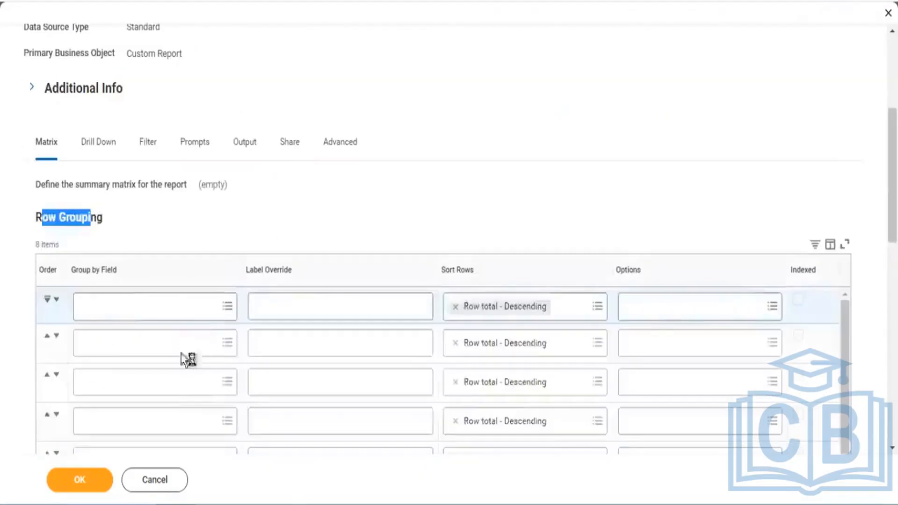
pyautogui.click(126, 309)
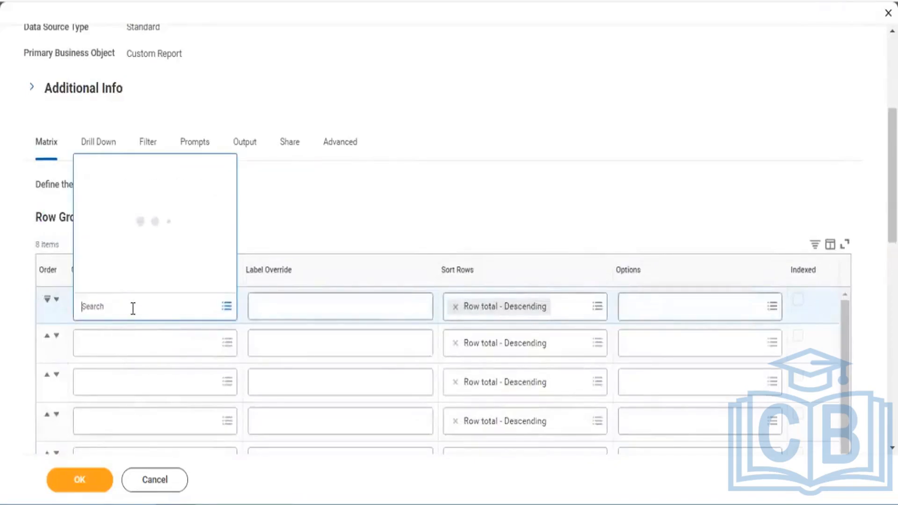
pyautogui.write('report type')
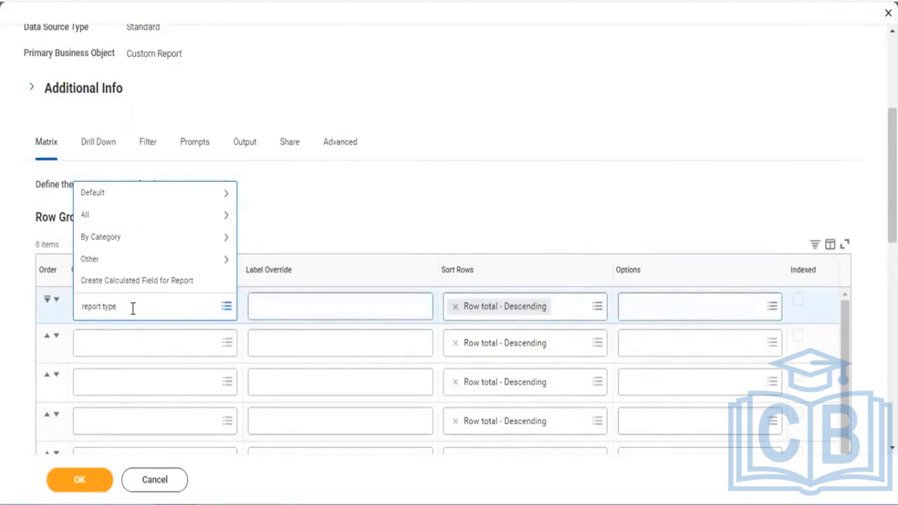
pyautogui.press('Return')
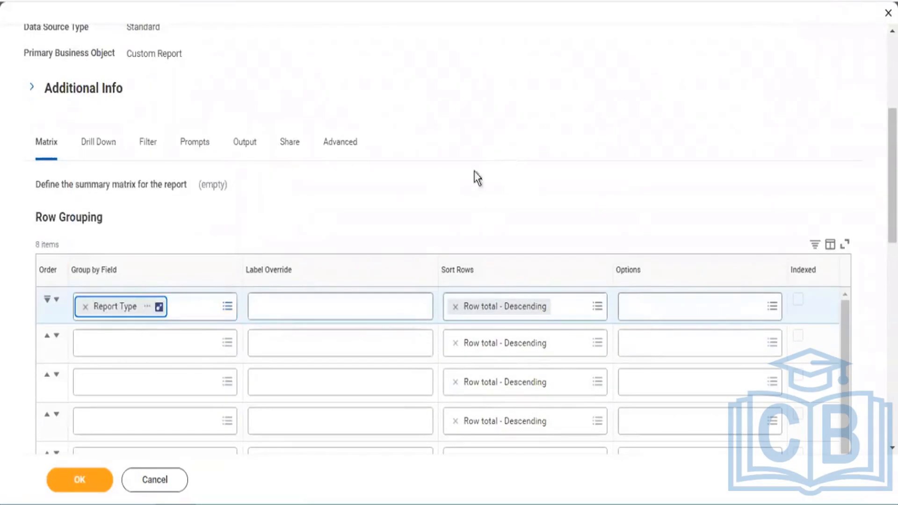
# Examine the details of the Report Type report field, including its description, and close them.
pyautogui.scroll(-2, 168, 307)
pyautogui.click(146, 230)
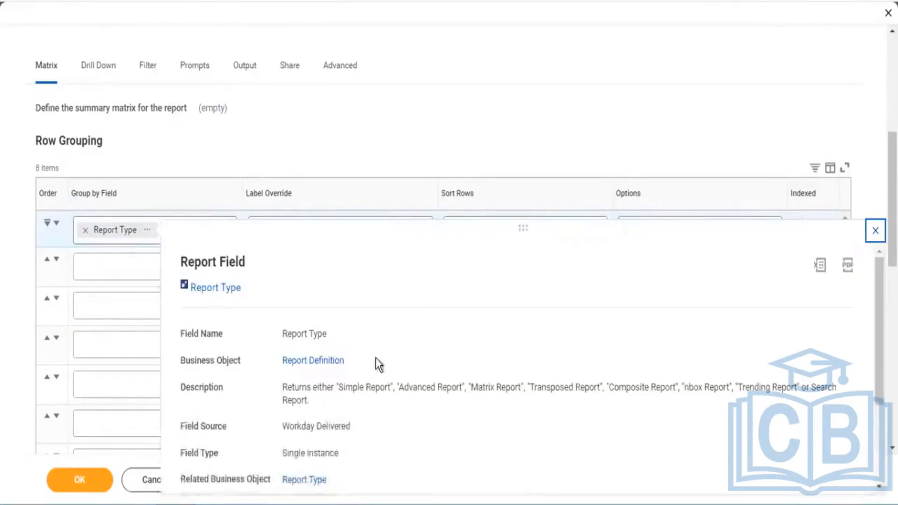
pyautogui.tripleClick(329, 338)
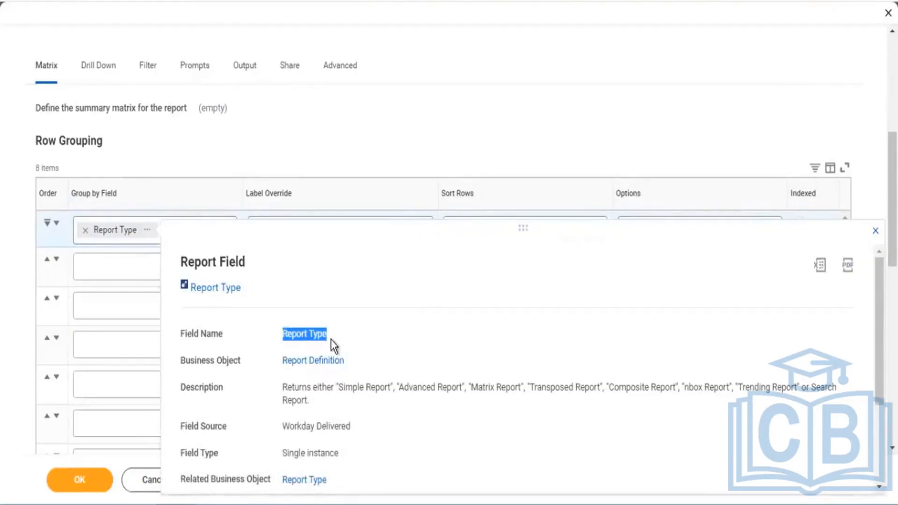
pyautogui.scroll(-2, 360, 379)
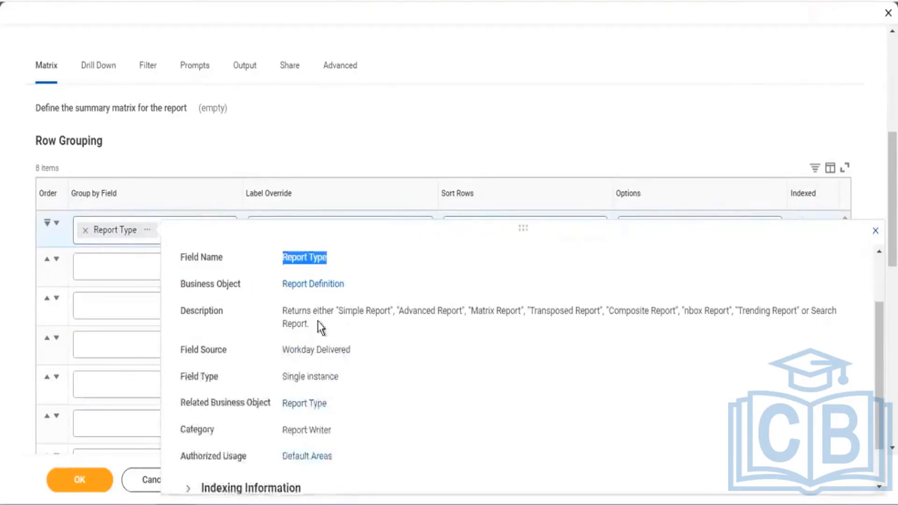
pyautogui.moveTo(342, 316); pyautogui.dragTo(517, 323)
pyautogui.click(476, 340)
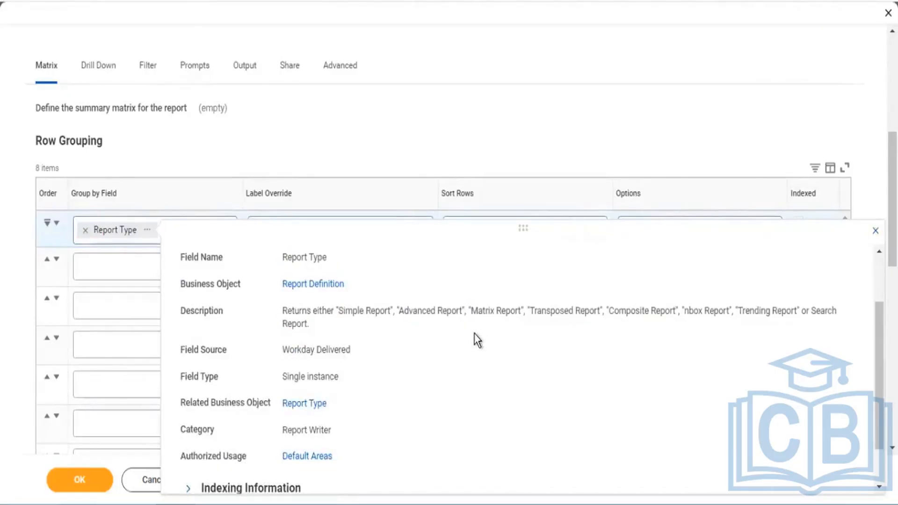
pyautogui.scroll(2, 476, 339)
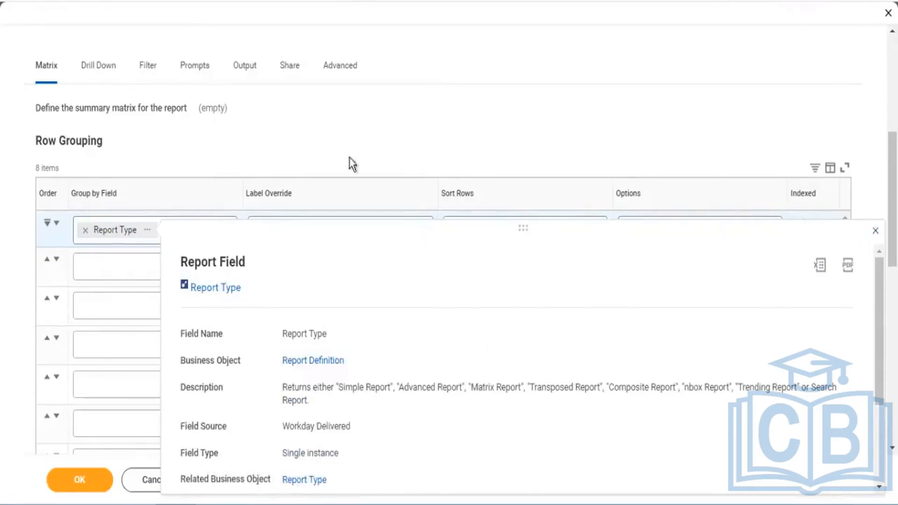
pyautogui.click(360, 145)
# Save the SubRep1 - All Custom Reports definition and run the report.
pyautogui.scroll(-3, 362, 142)
pyautogui.scroll(-10, 224, 247)
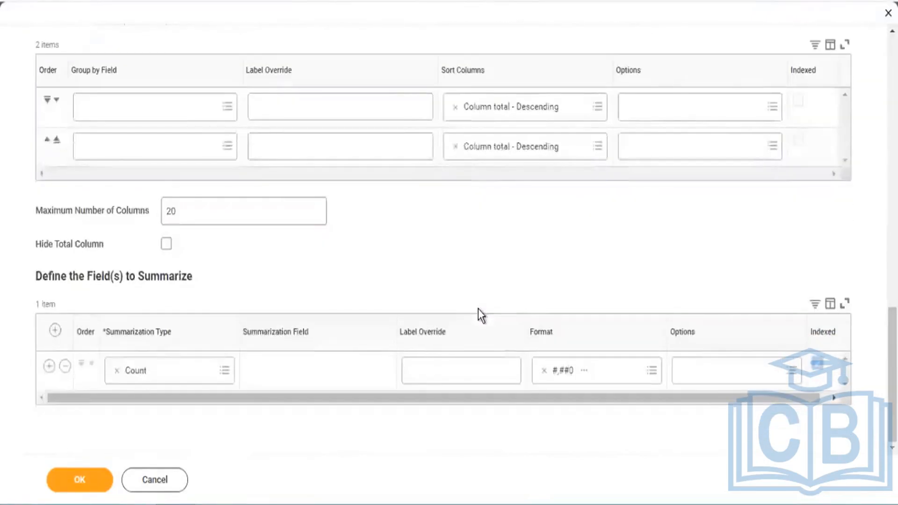
pyautogui.scroll(6, 348, 306)
pyautogui.scroll(10, 348, 307)
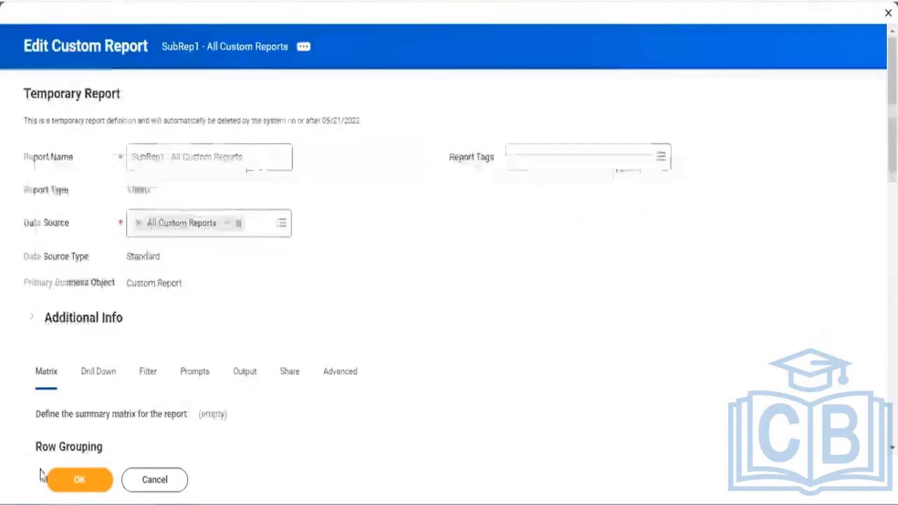
pyautogui.click(77, 478)
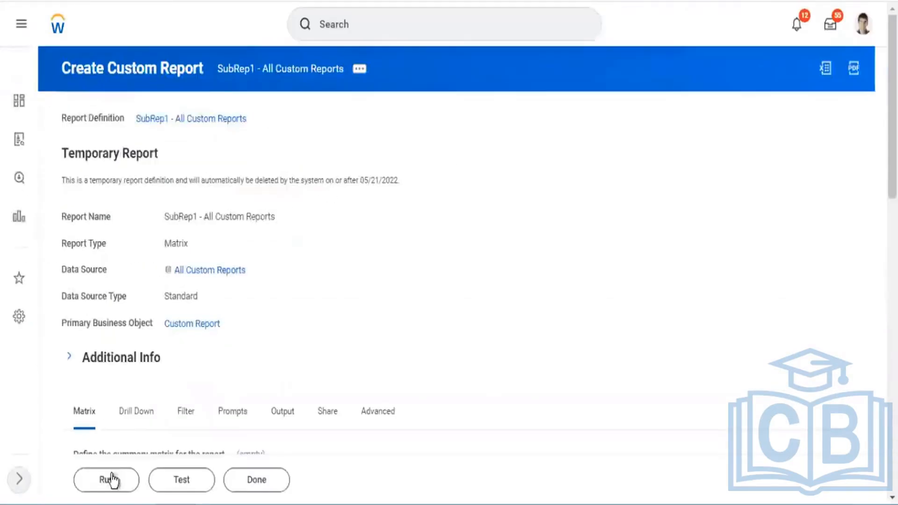
pyautogui.click(111, 480)
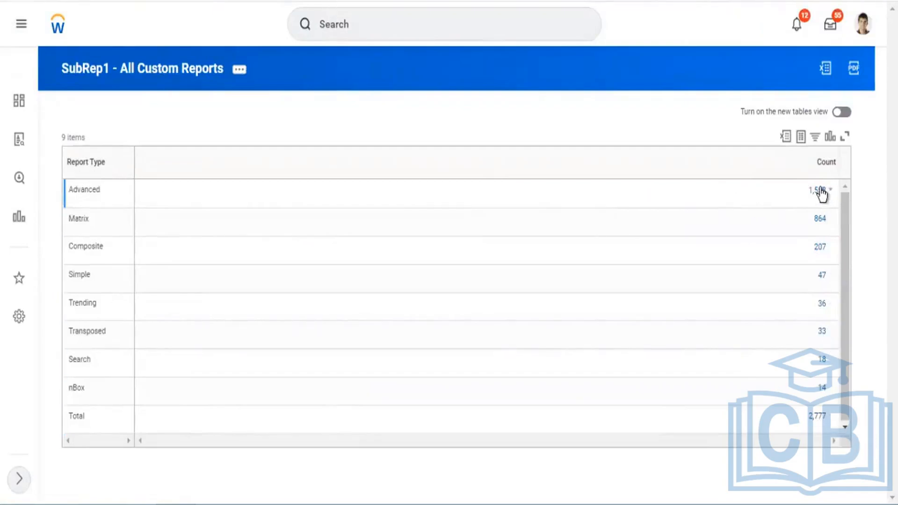
# Drill into the count of Search reports, close the list of reports, and review the Matrix, Composite and Simple rows.
pyautogui.click(822, 359)
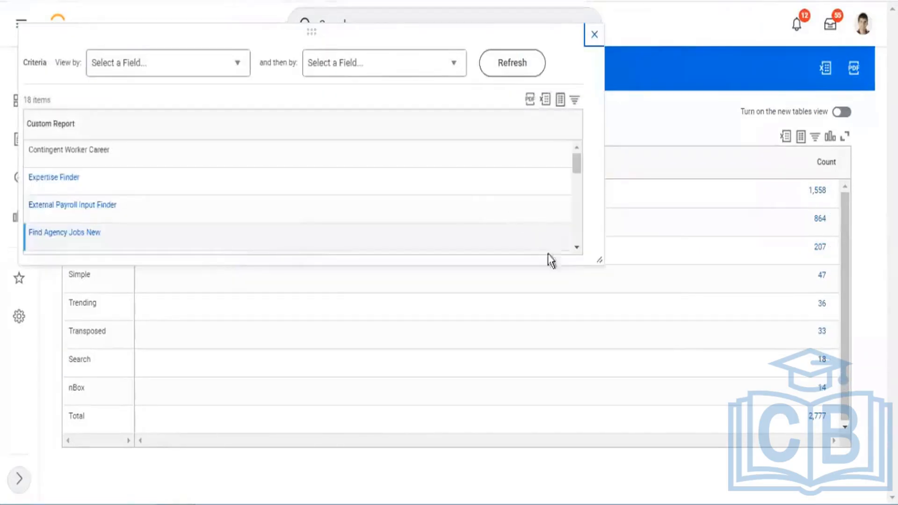
pyautogui.moveTo(639, 395)
pyautogui.mouseDown()
pyautogui.moveTo(607, 414)
pyautogui.moveTo(640, 397)
pyautogui.mouseUp()
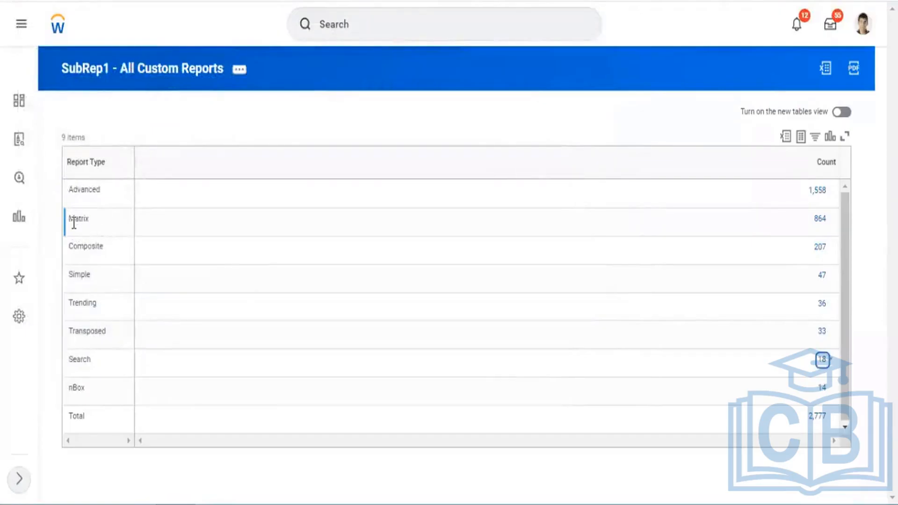
pyautogui.click(73, 222)
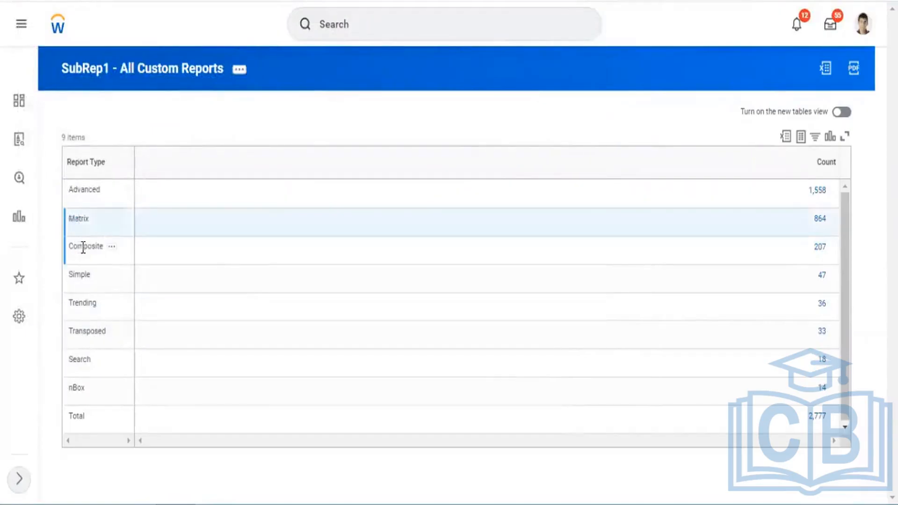
pyautogui.moveTo(83, 248); pyautogui.dragTo(74, 275)
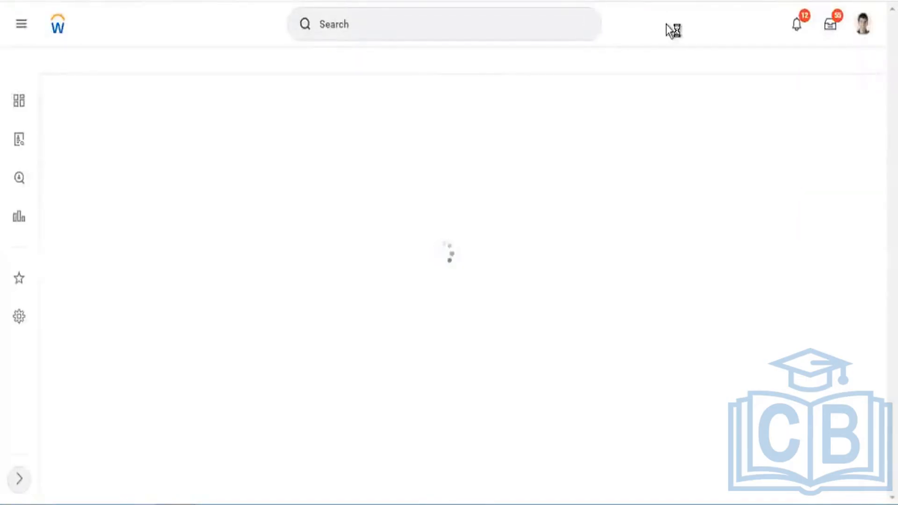
# Search for "create custom report" and open the Create Custom Report task.
pyautogui.click(427, 32)
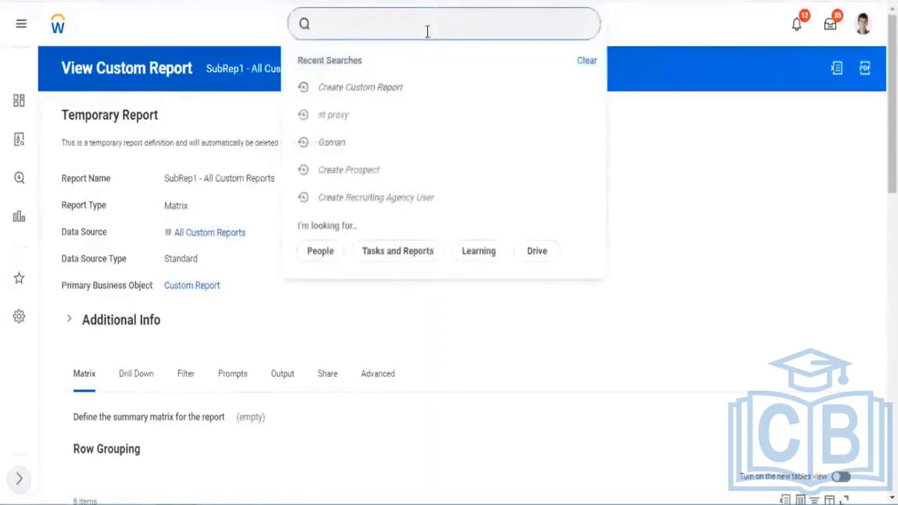
pyautogui.write('create ')
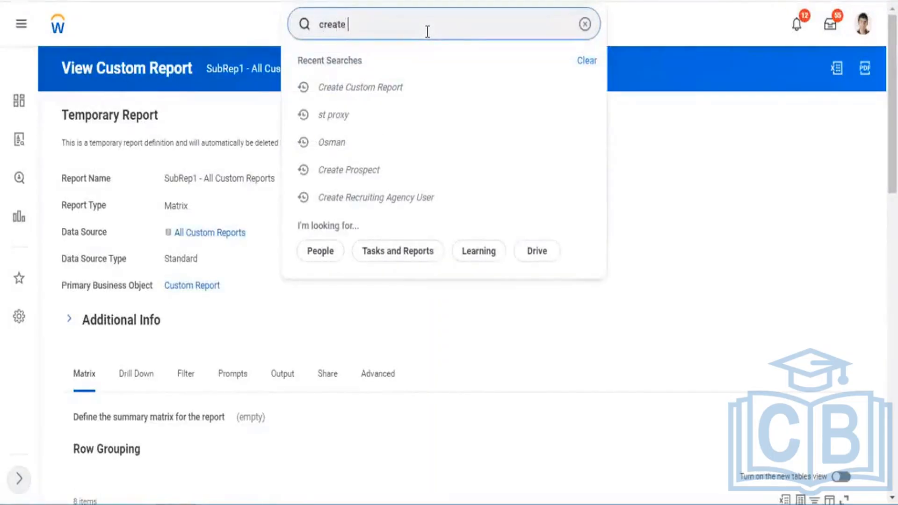
pyautogui.write('custom ')
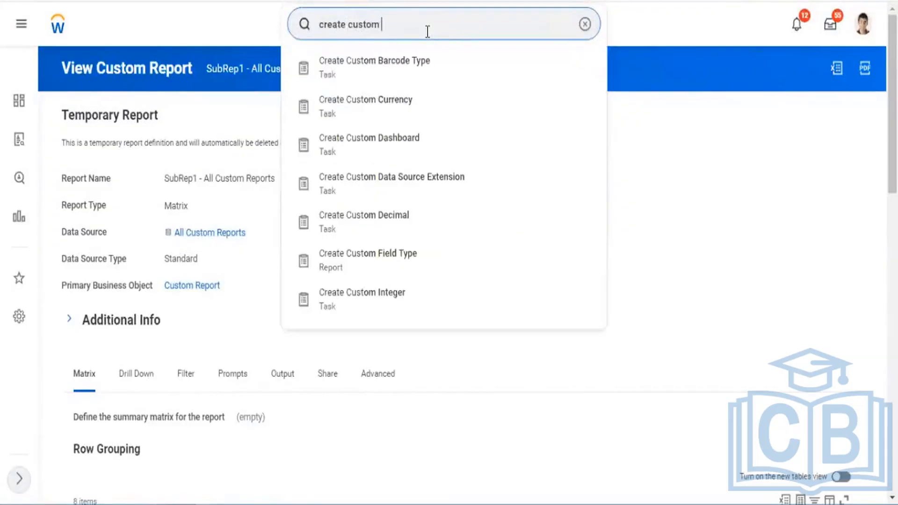
pyautogui.write('report')
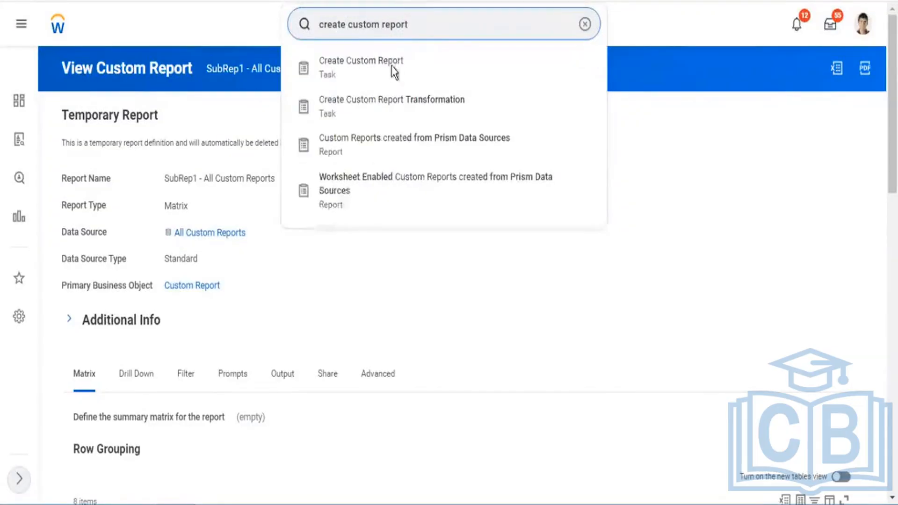
pyautogui.click(428, 65)
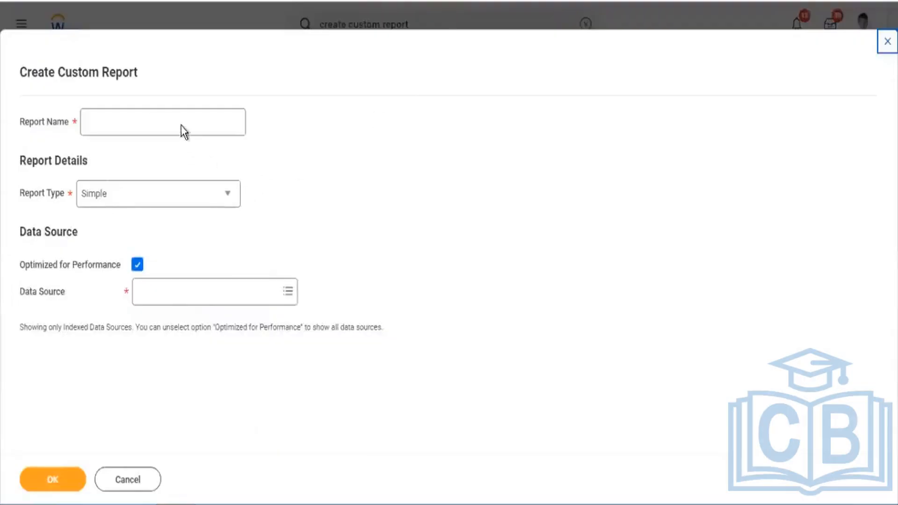
# Name the new custom report "SupRep2 - All Standard Reports".
pyautogui.click(181, 124)
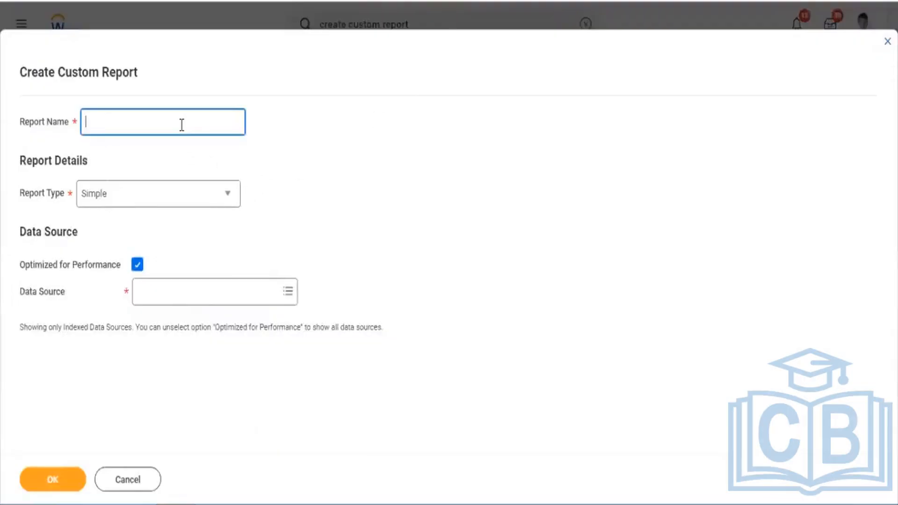
pyautogui.write('SupRep2 - All Standard Reports')
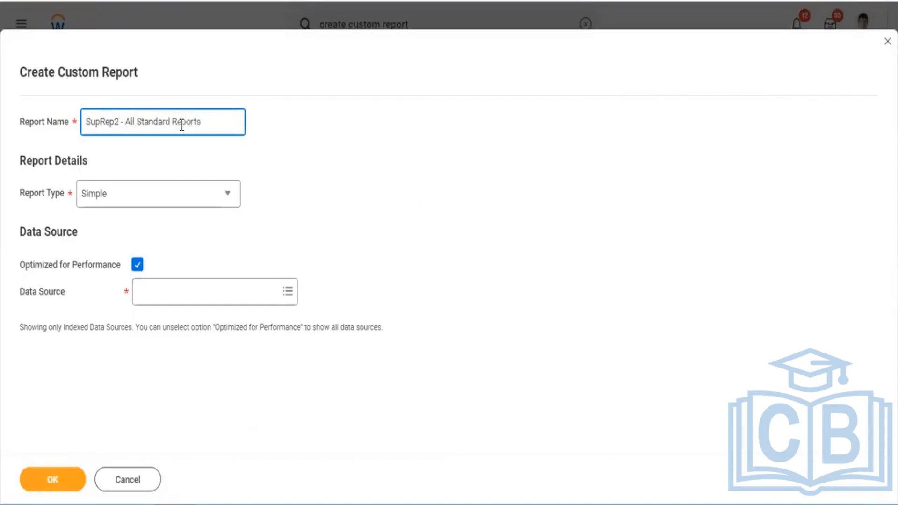
# Set the report type to Matrix and turn off Optimized for Performance.
pyautogui.click(228, 198)
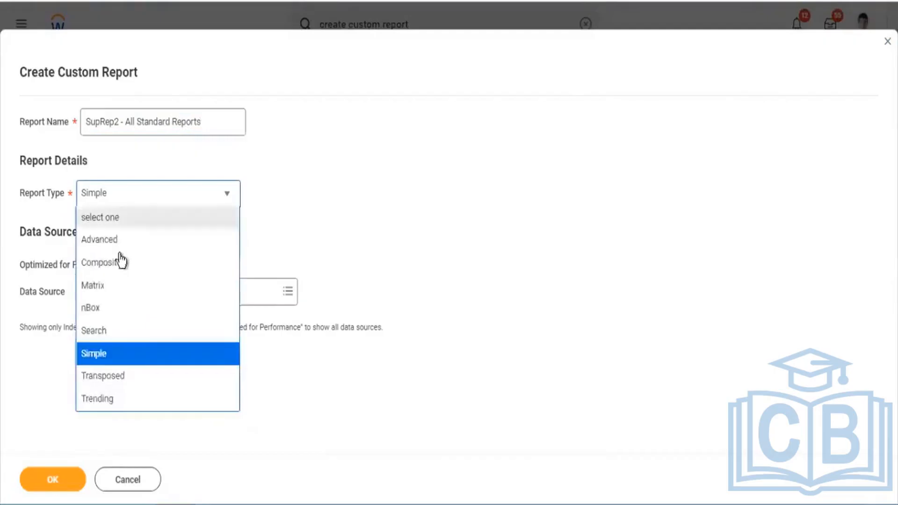
pyautogui.click(157, 291)
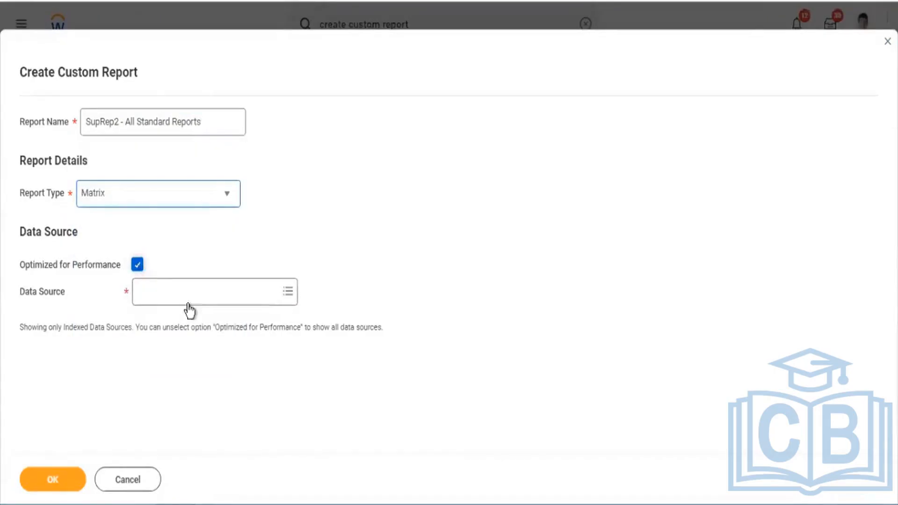
pyautogui.click(137, 265)
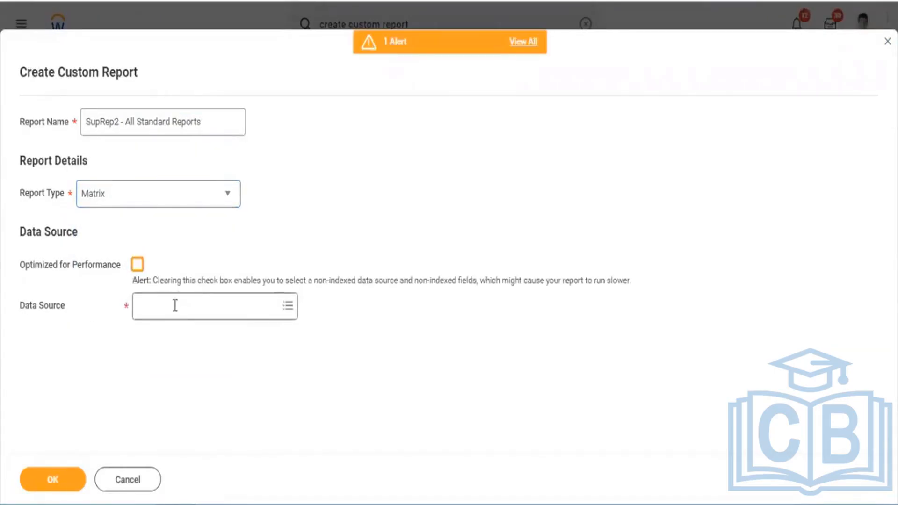
# Find the All Standard Reports data source and assign it to the new report.
pyautogui.click(175, 305)
pyautogui.write('all st')
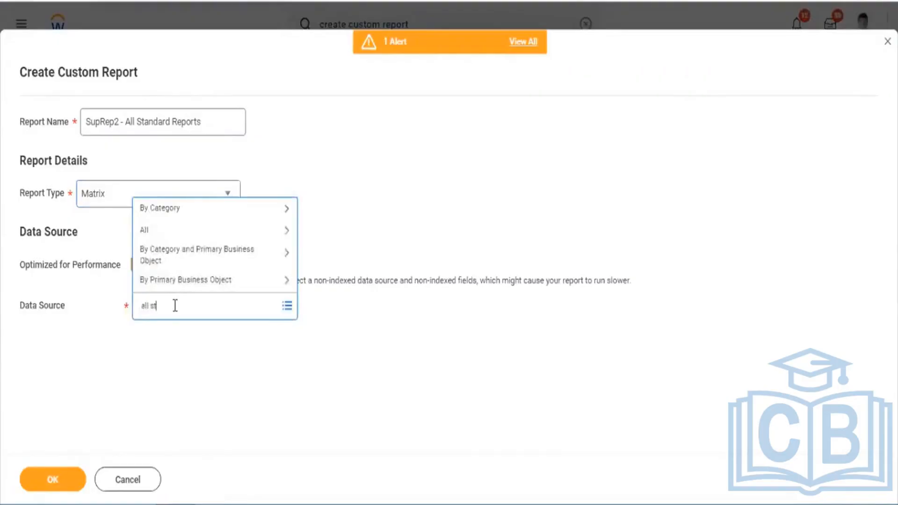
pyautogui.write('and repor')
pyautogui.press('BackSpace')
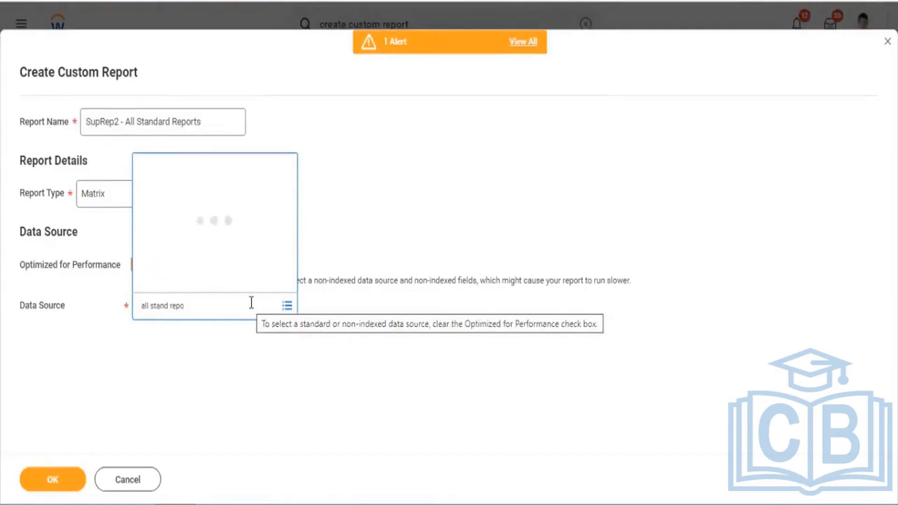
pyautogui.press('Return')
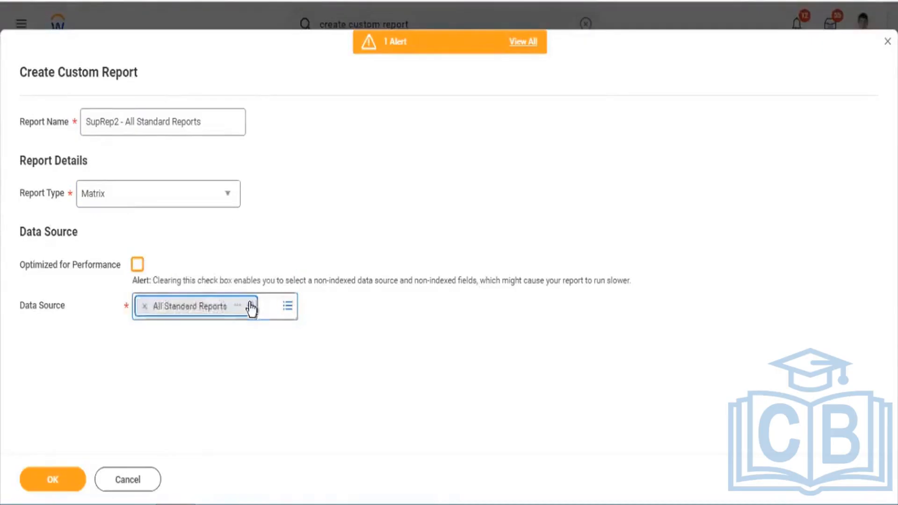
pyautogui.click(433, 249)
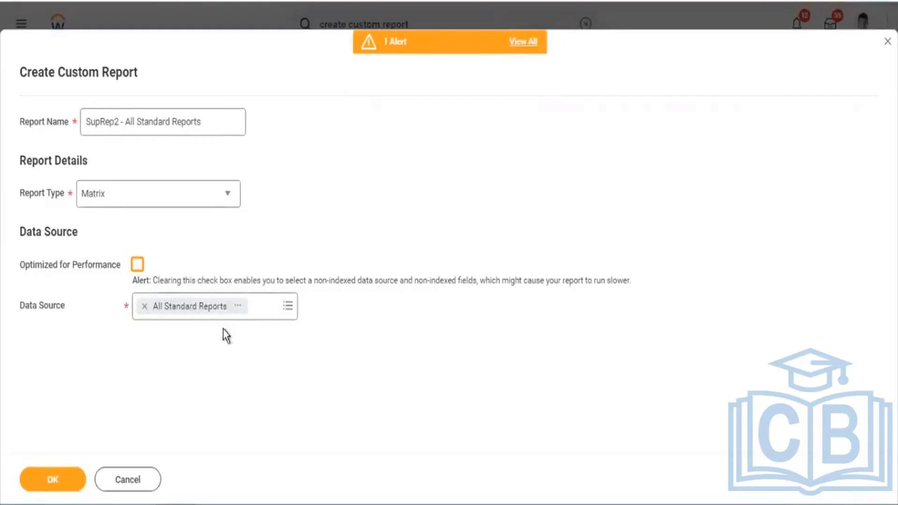
# Review the description of the All Standard Reports data source and confirm the creation of the matrix report.
pyautogui.click(239, 307)
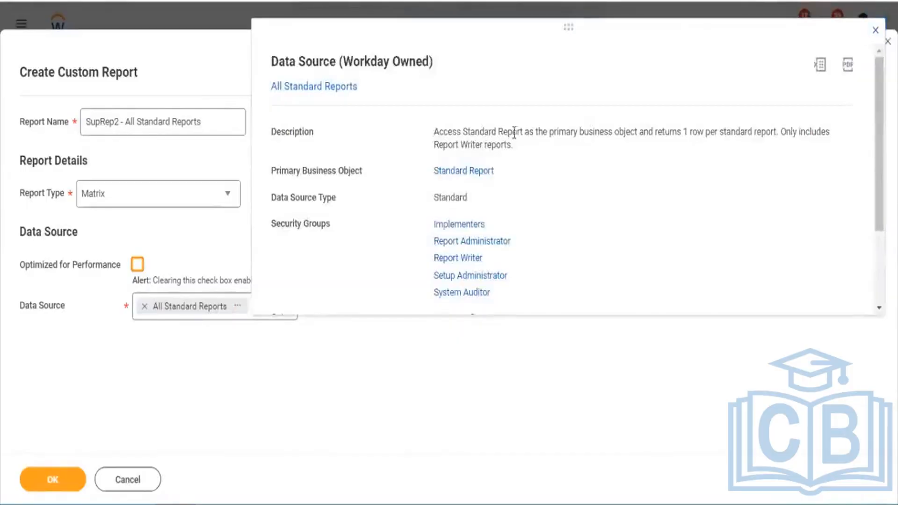
pyautogui.moveTo(475, 132); pyautogui.dragTo(525, 132)
pyautogui.moveTo(579, 149); pyautogui.dragTo(777, 130)
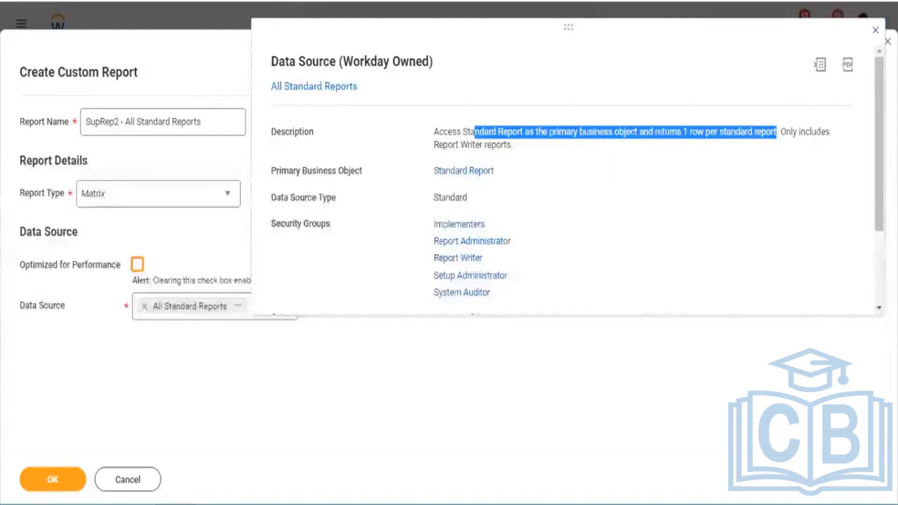
pyautogui.click(65, 484)
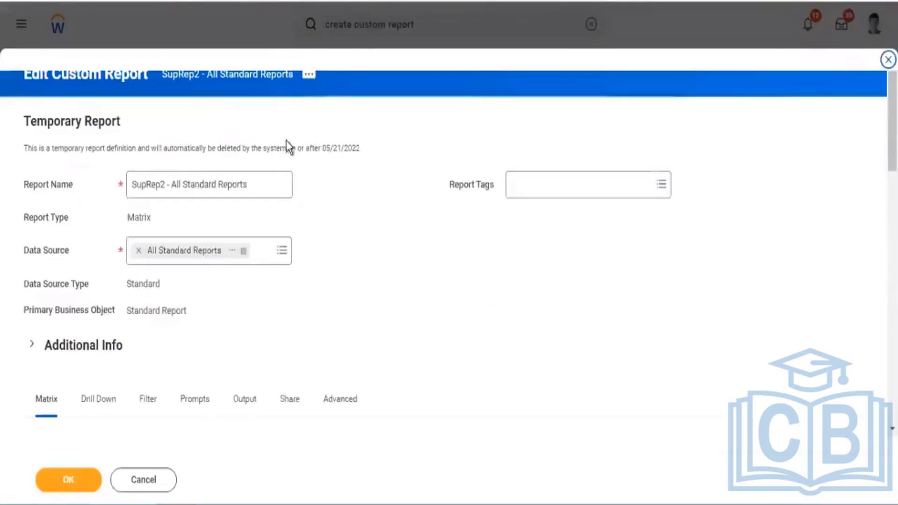
# Compare the primary business object of SupRep2 - All Standard Reports with that of SubRep1 - All Custom Reports.
pyautogui.moveTo(125, 314); pyautogui.dragTo(179, 317)
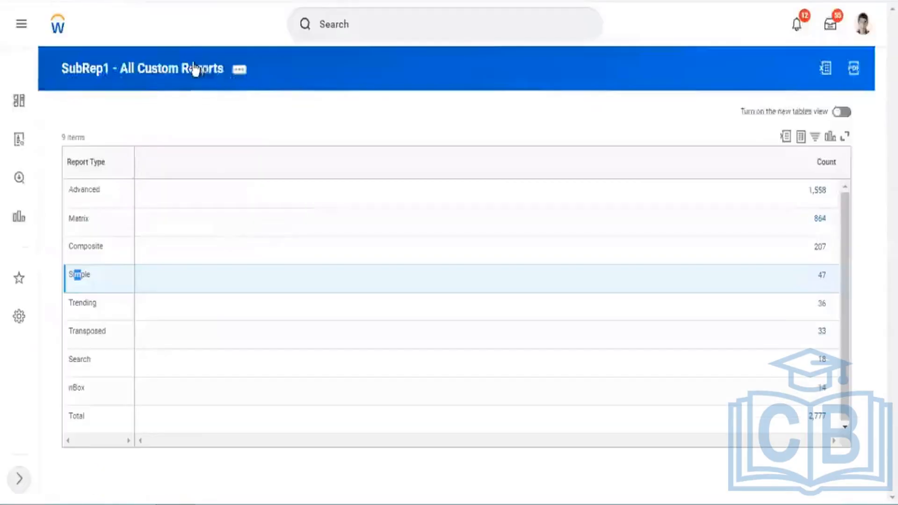
pyautogui.click(196, 69)
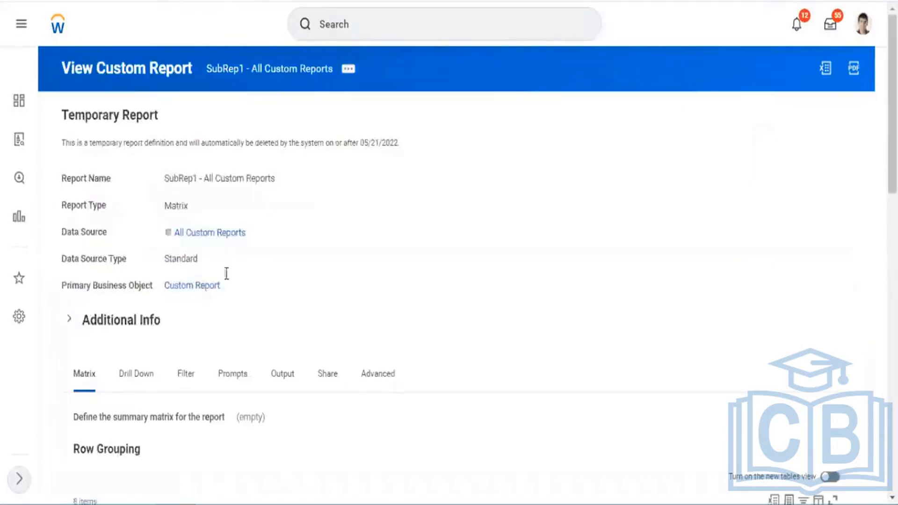
pyautogui.moveTo(164, 286); pyautogui.dragTo(220, 290)
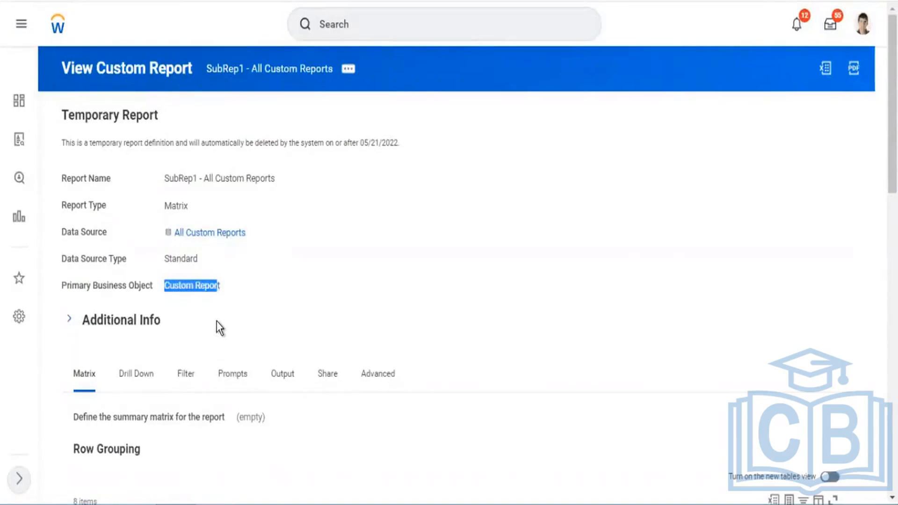
pyautogui.moveTo(165, 286); pyautogui.dragTo(211, 303)
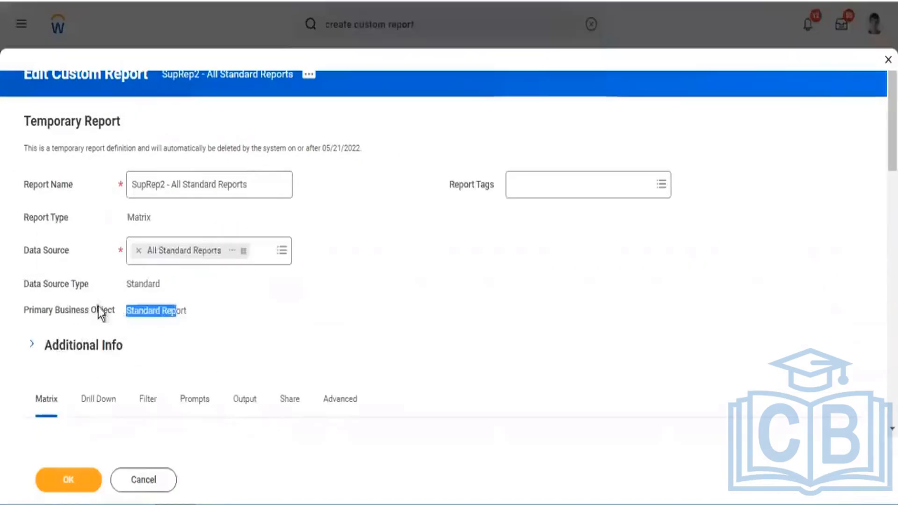
pyautogui.click(122, 314)
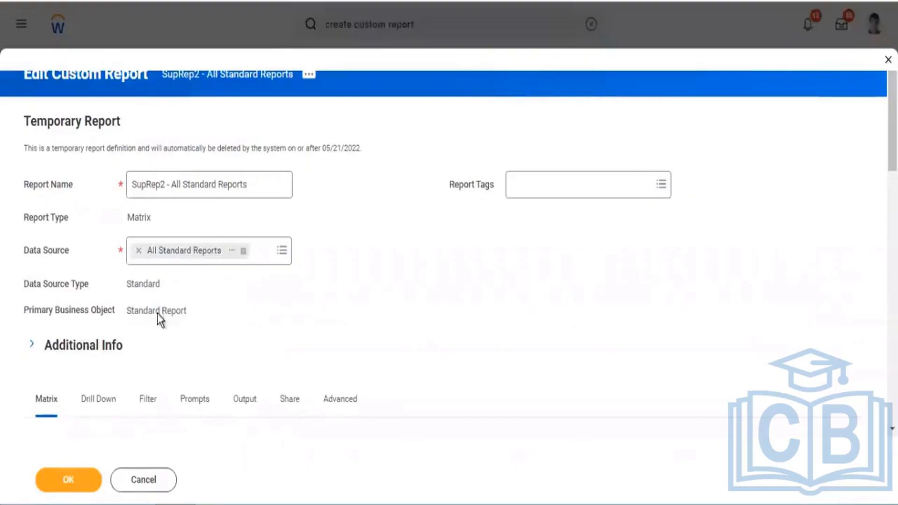
pyautogui.moveTo(158, 314); pyautogui.dragTo(172, 313)
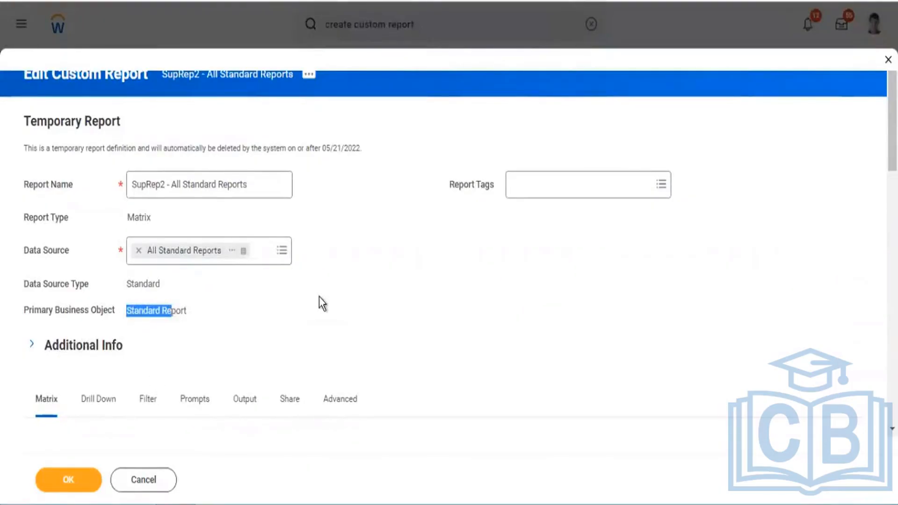
# Group the rows of the SupRep2 matrix by the Report Type field in the first row grouping line.
pyautogui.scroll(-8, 327, 285)
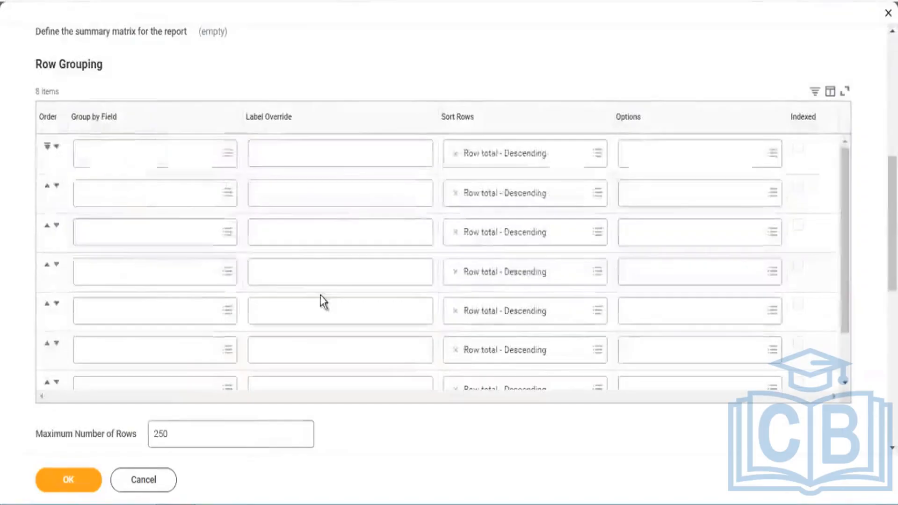
pyautogui.scroll(3, 372, 126)
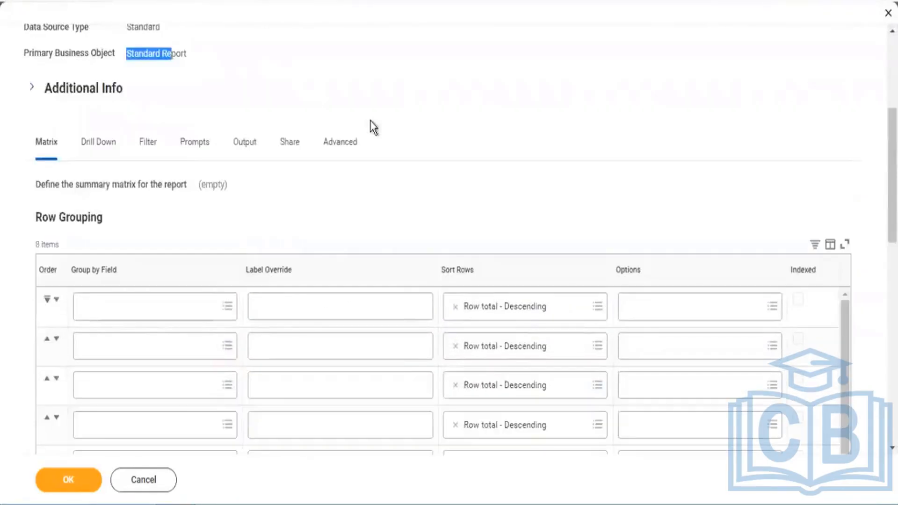
pyautogui.click(98, 310)
pyautogui.write('report')
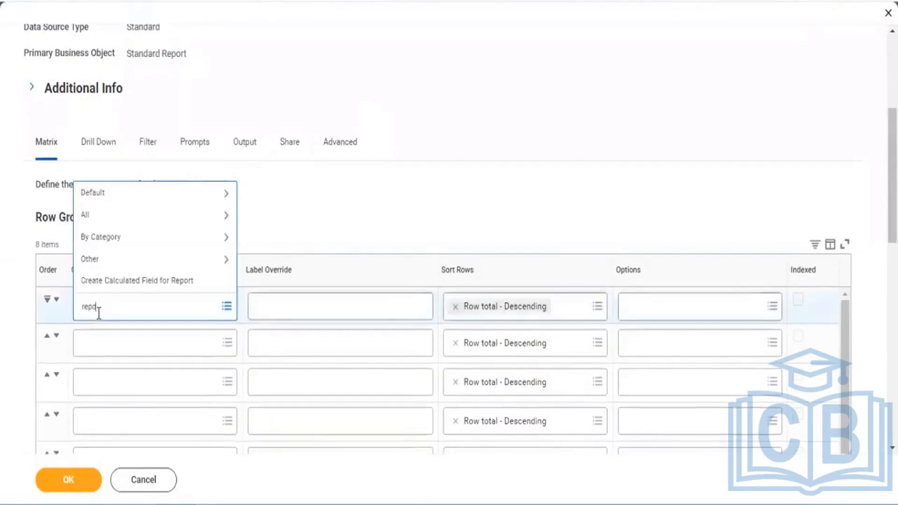
pyautogui.write(' type')
pyautogui.press('Return')
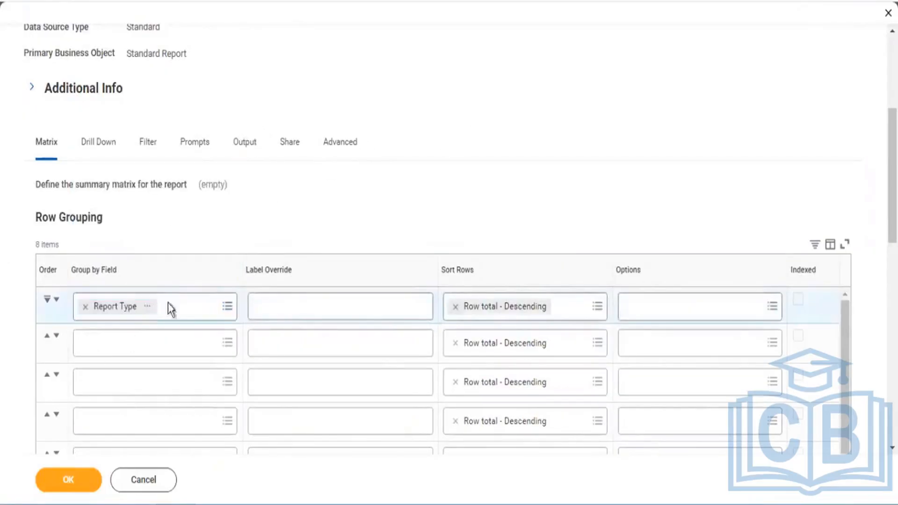
# Read the description of the Report Type grouping field in SupRep2 and close its details.
pyautogui.click(147, 309)
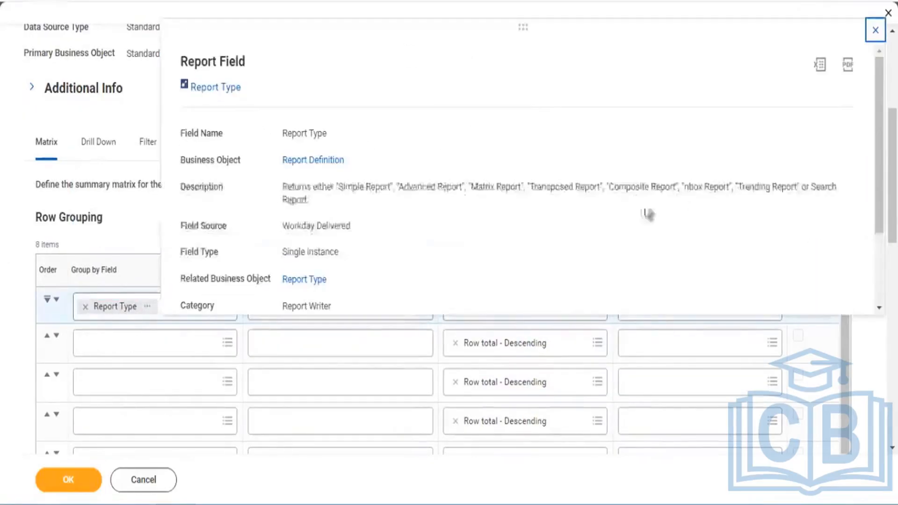
pyautogui.moveTo(405, 189); pyautogui.dragTo(664, 205)
pyautogui.click(399, 182)
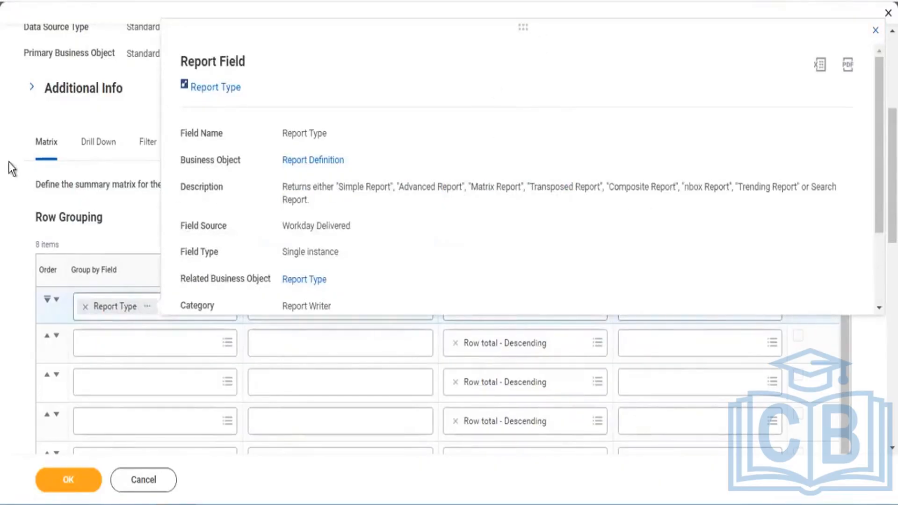
pyautogui.click(8, 158)
# Save the SupRep2 - All Standard Reports definition and run the report.
pyautogui.scroll(-5, 66, 456)
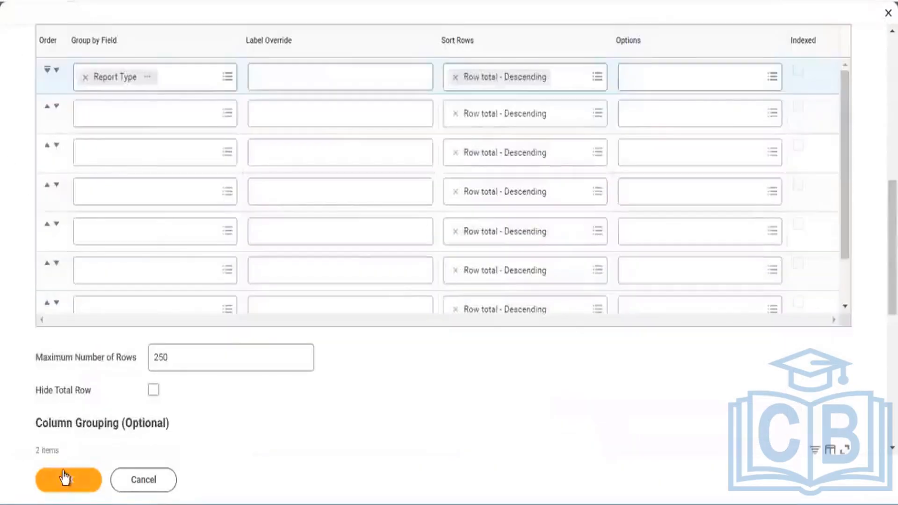
pyautogui.click(65, 477)
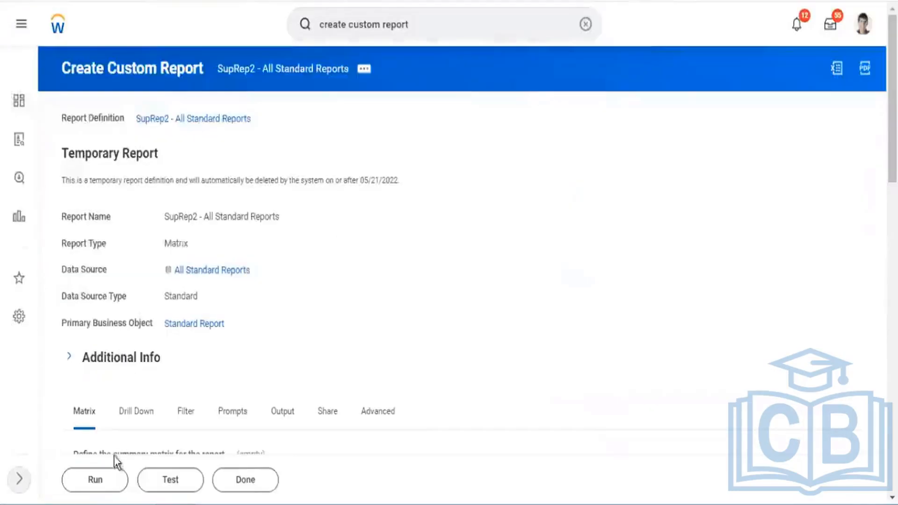
pyautogui.click(98, 480)
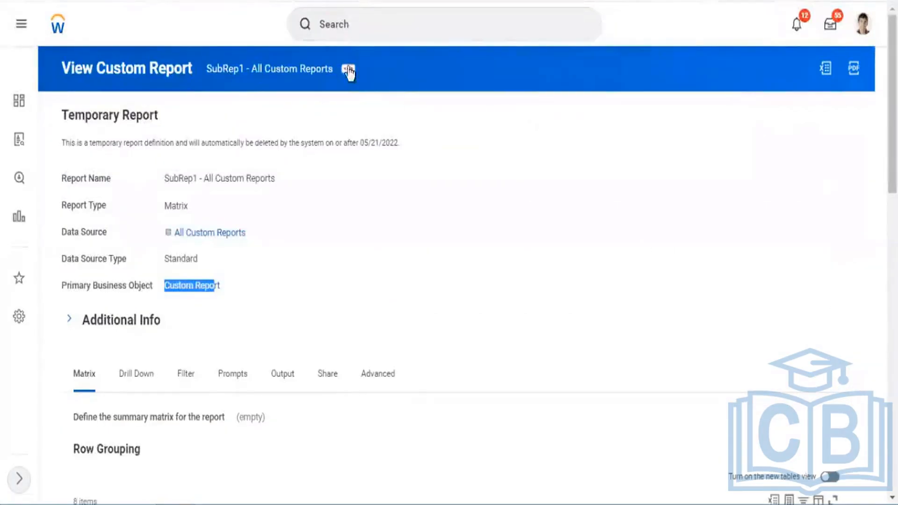
# Run SubRep1 - All Custom Reports from the related actions of its report definition.
pyautogui.click(348, 70)
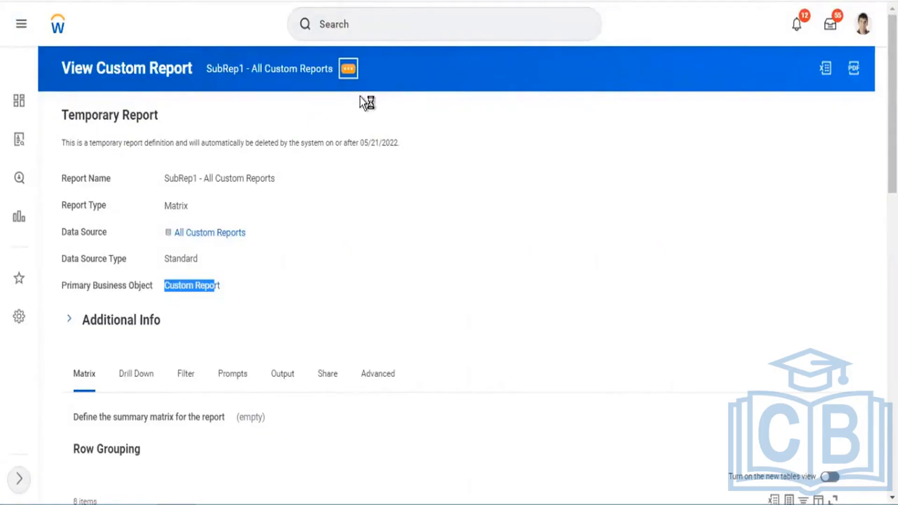
pyautogui.moveTo(387, 120)
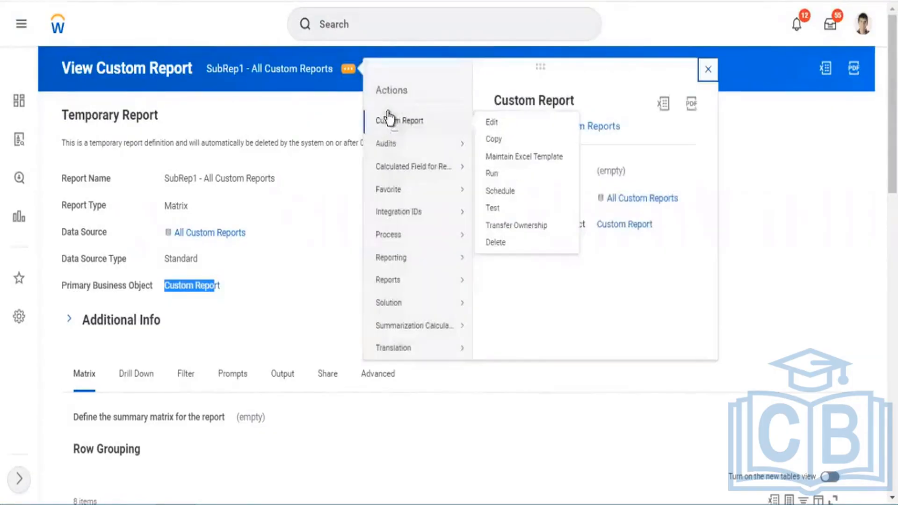
pyautogui.click(493, 173)
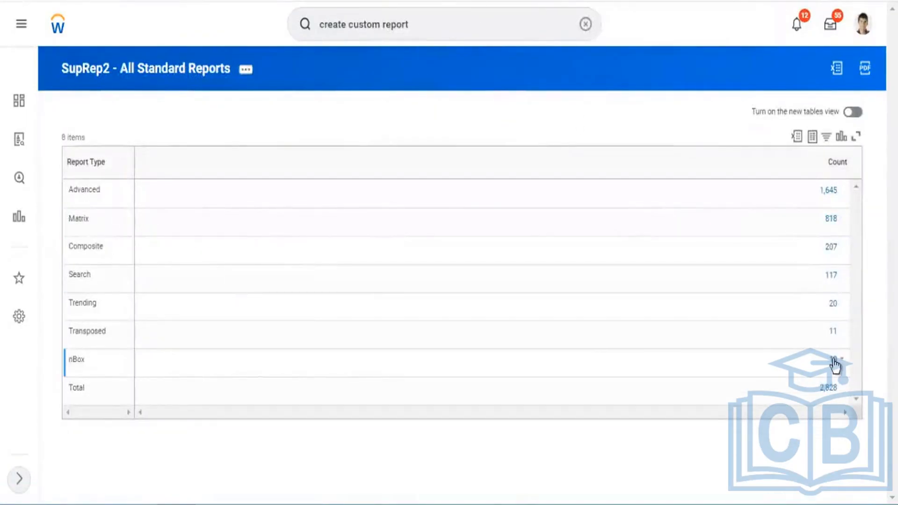
# Drill into the count of Transposed standard reports, look through the listed report names and close the list.
pyautogui.click(832, 331)
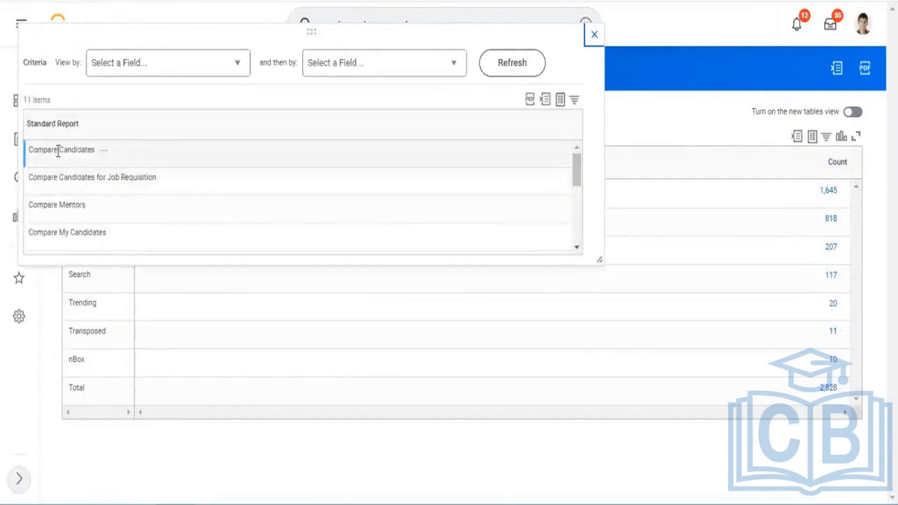
pyautogui.moveTo(37, 150); pyautogui.dragTo(86, 180)
pyautogui.moveTo(44, 206); pyautogui.dragTo(59, 233)
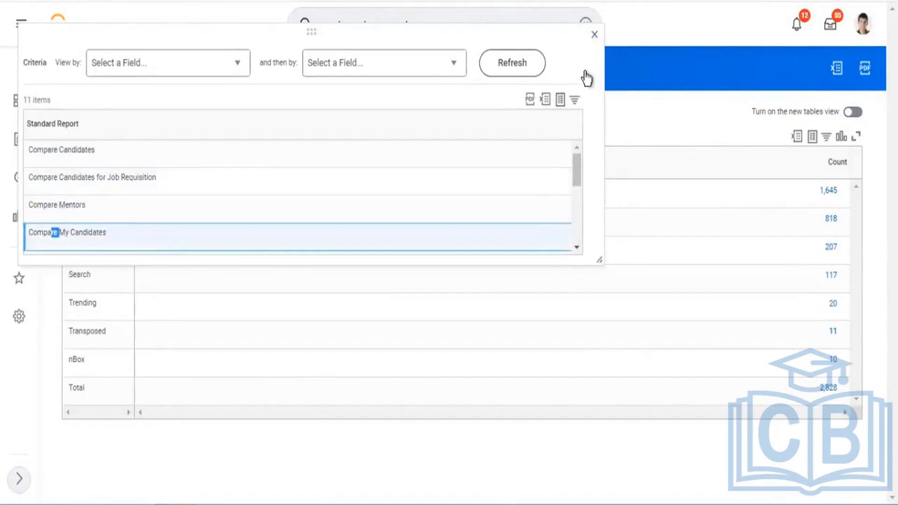
pyautogui.click(594, 35)
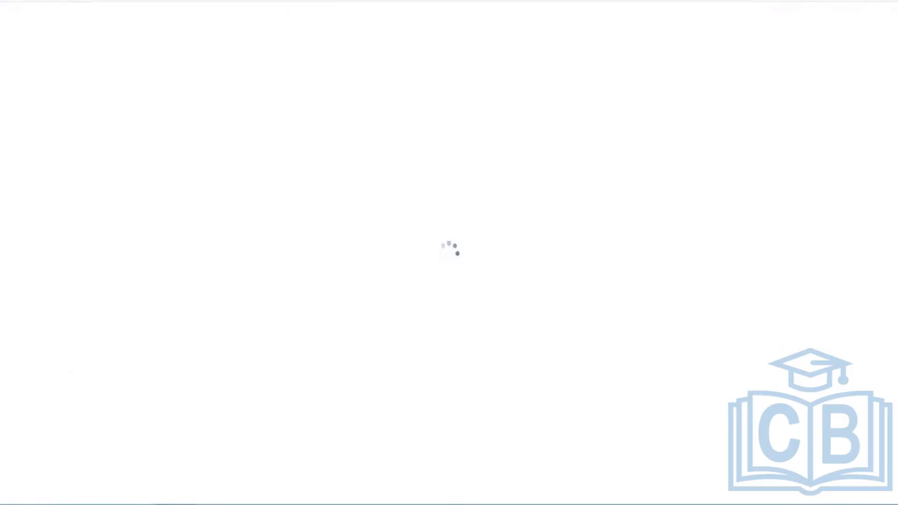
# Find and open the Create Custom Report task and set the new report's type to Composite.
pyautogui.click(411, 21)
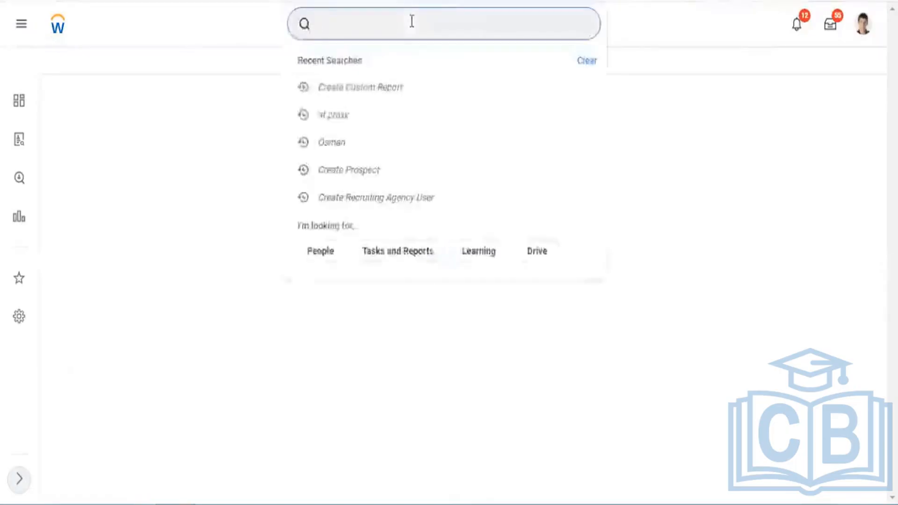
pyautogui.write('create ')
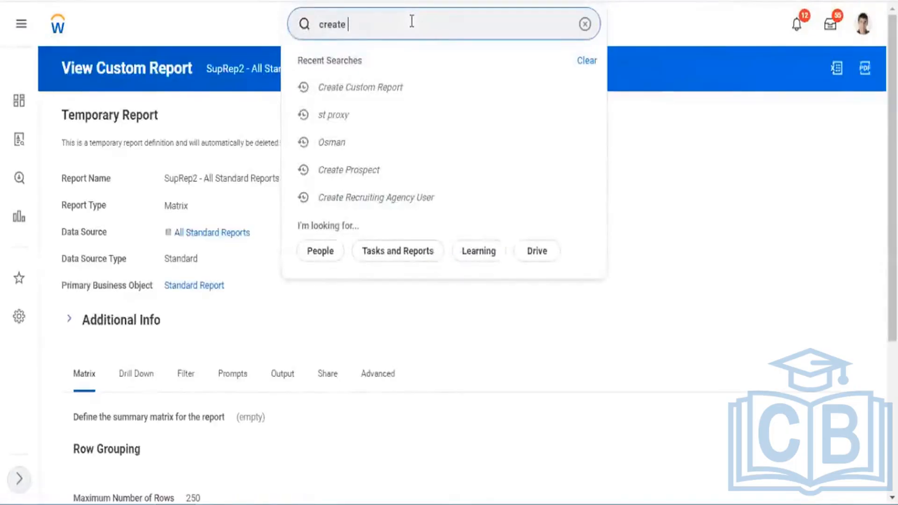
pyautogui.write('custom report')
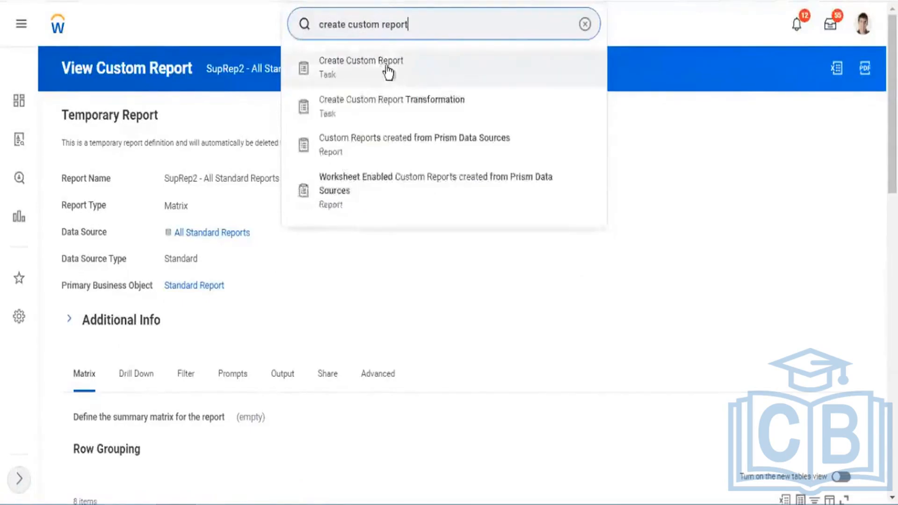
pyautogui.click(387, 74)
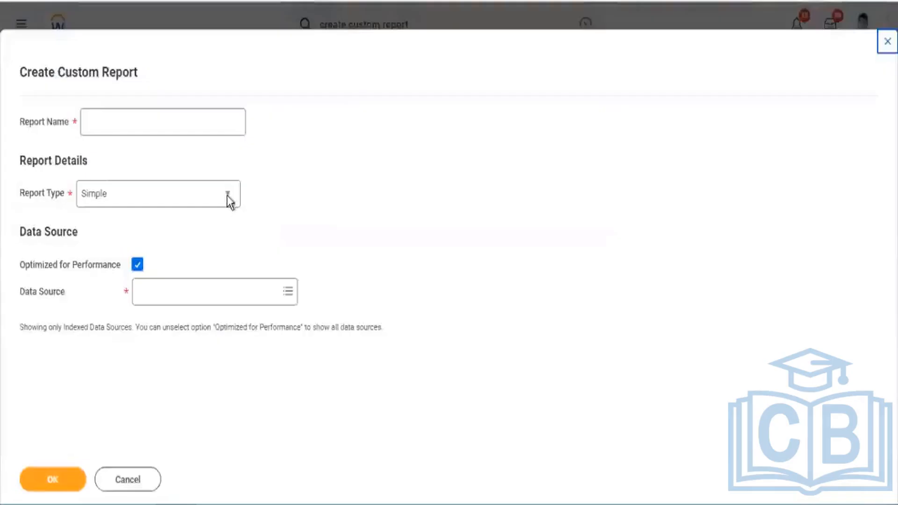
pyautogui.click(228, 196)
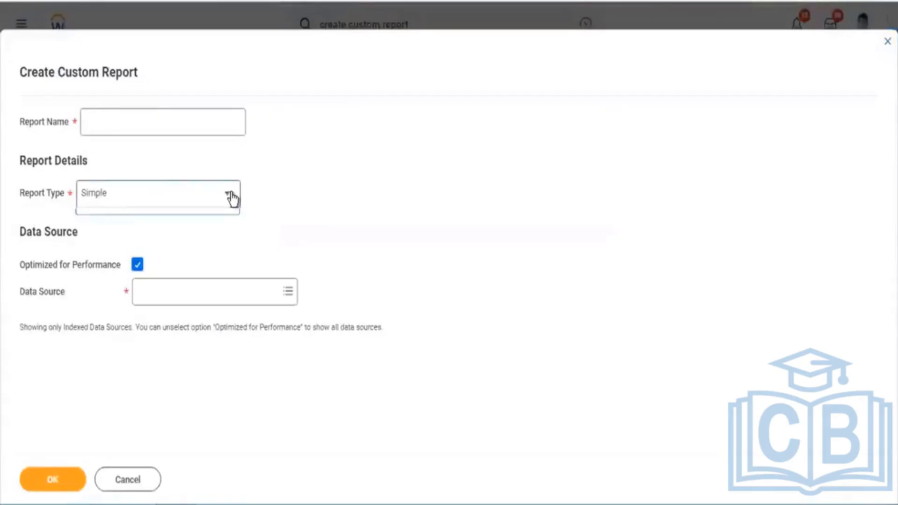
pyautogui.click(118, 269)
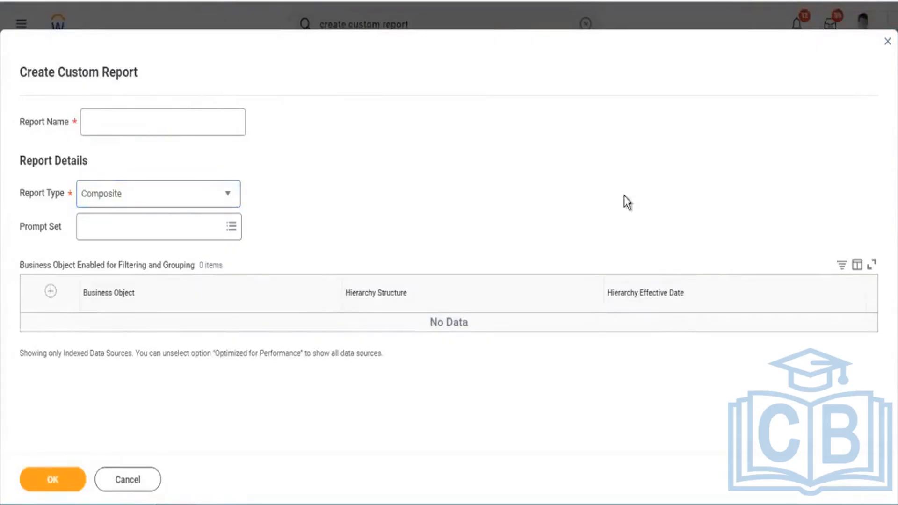
pyautogui.moveTo(823, 344); pyautogui.dragTo(52, 248)
pyautogui.click(481, 135)
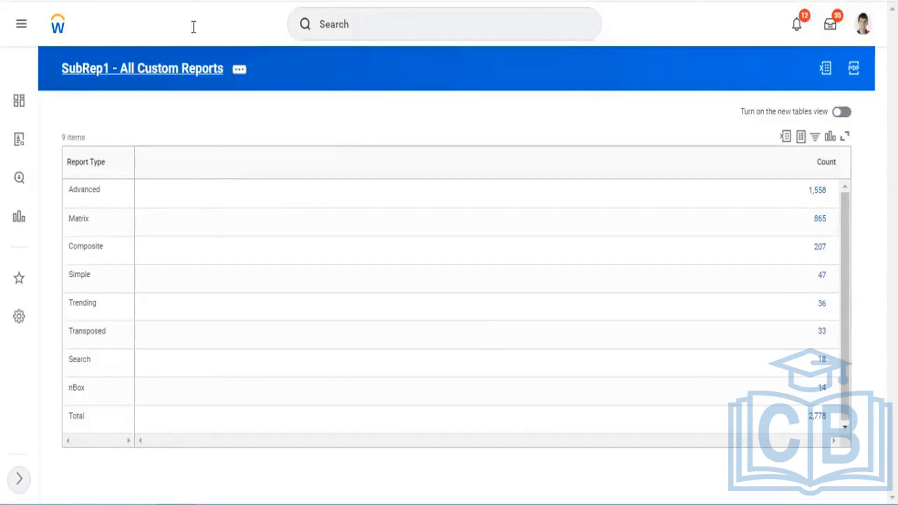
# Examine the row grouping of the SubRep1 - All Custom Reports definition, focusing on the Report Type field.
pyautogui.scroll(-8, 295, 337)
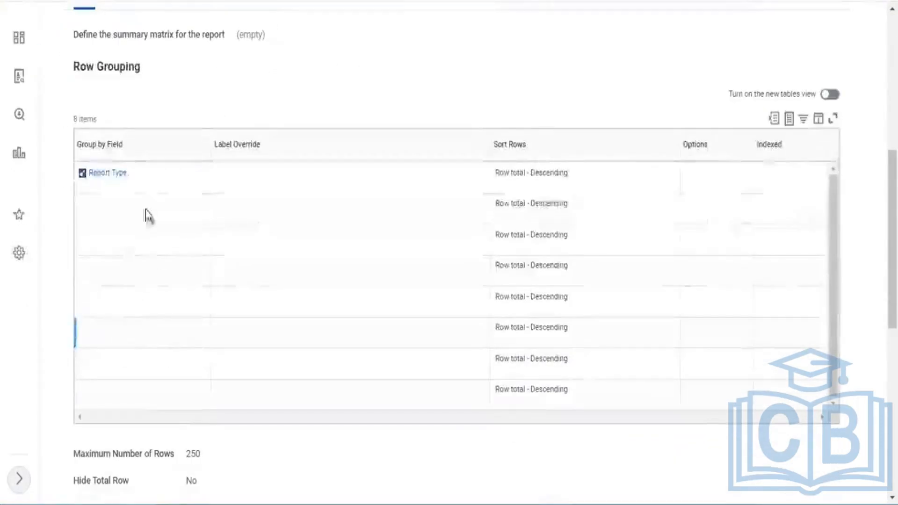
pyautogui.moveTo(85, 175); pyautogui.dragTo(106, 233)
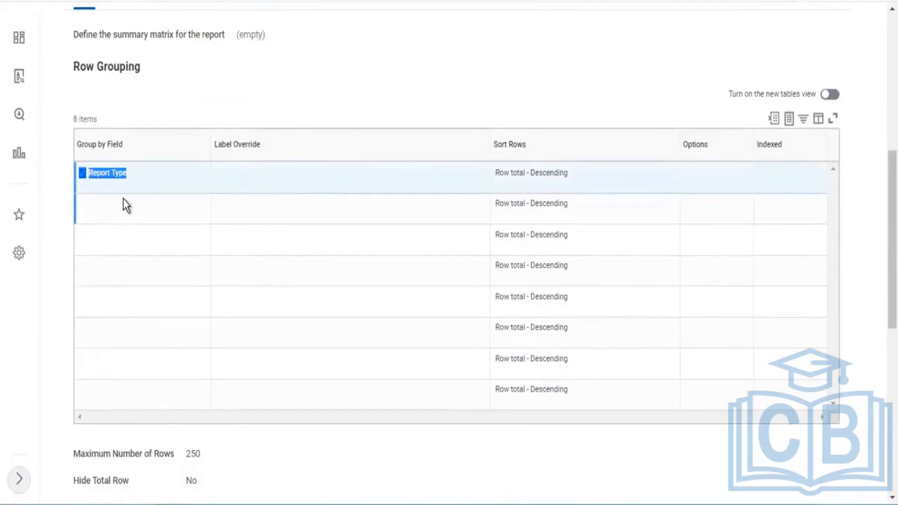
pyautogui.scroll(3, 77, 100)
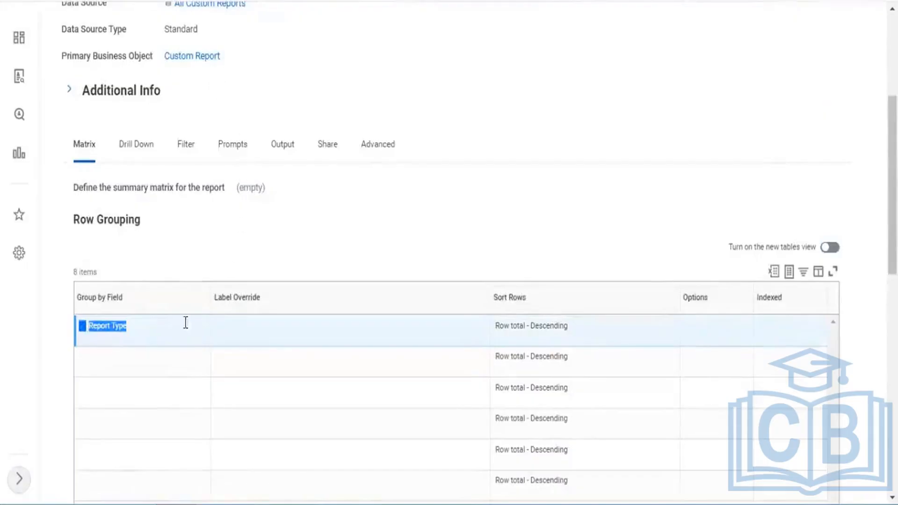
pyautogui.click(164, 333)
pyautogui.moveTo(105, 341); pyautogui.dragTo(86, 335)
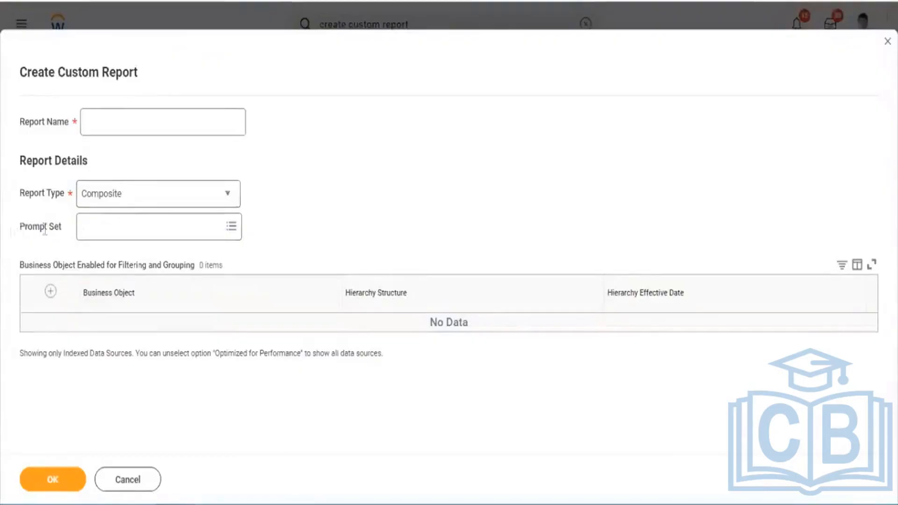
# Duplicate the browser tab that holds the Create Custom Report form.
pyautogui.moveTo(44, 229); pyautogui.dragTo(19, 192)
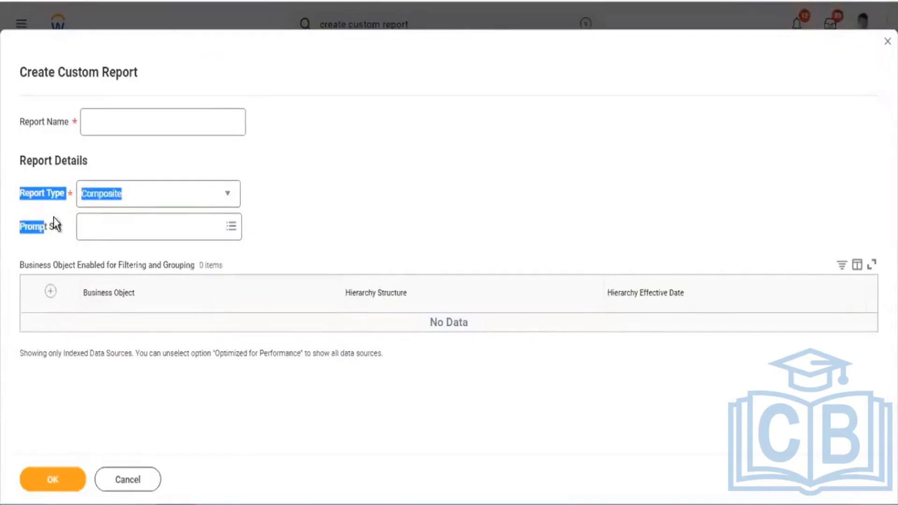
pyautogui.click(354, 215)
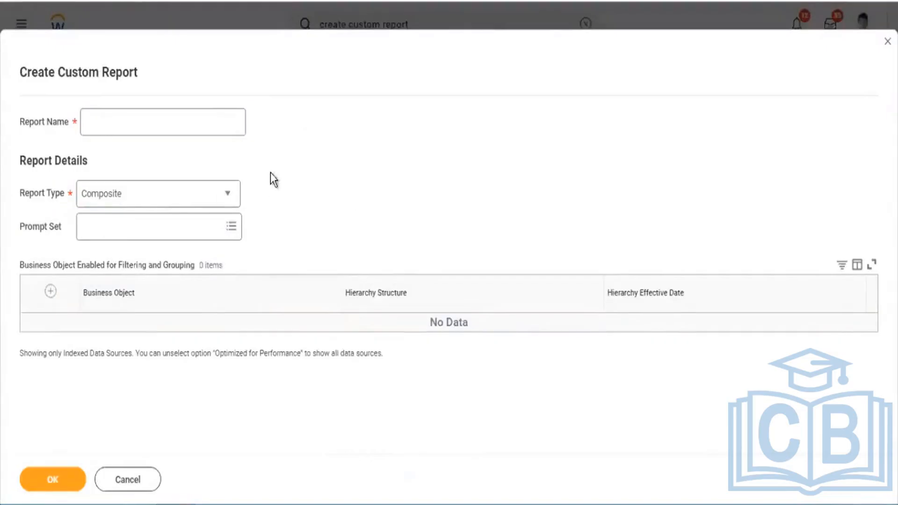
pyautogui.rightClick(474, 14)
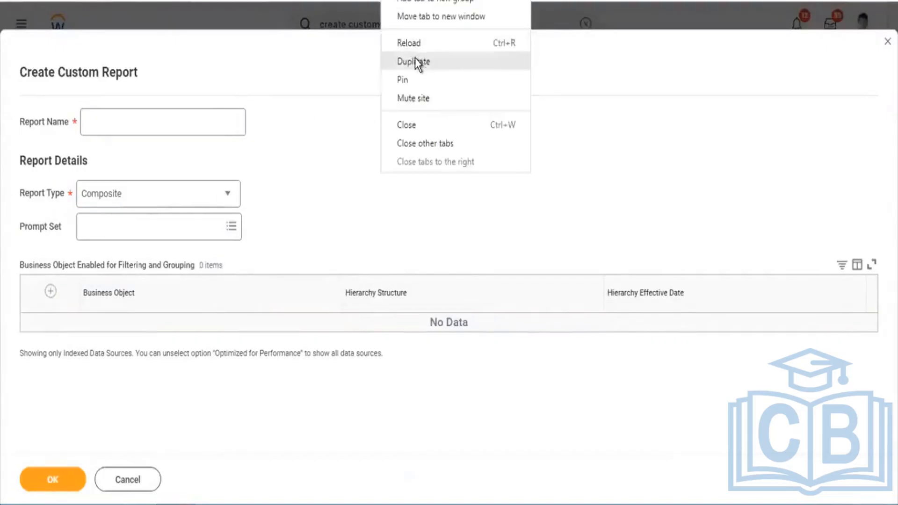
pyautogui.click(415, 60)
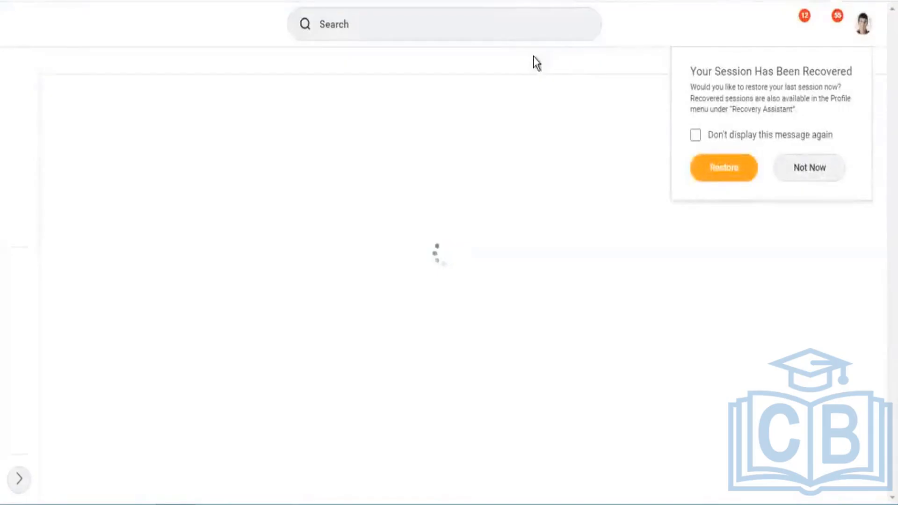
pyautogui.click(468, 20)
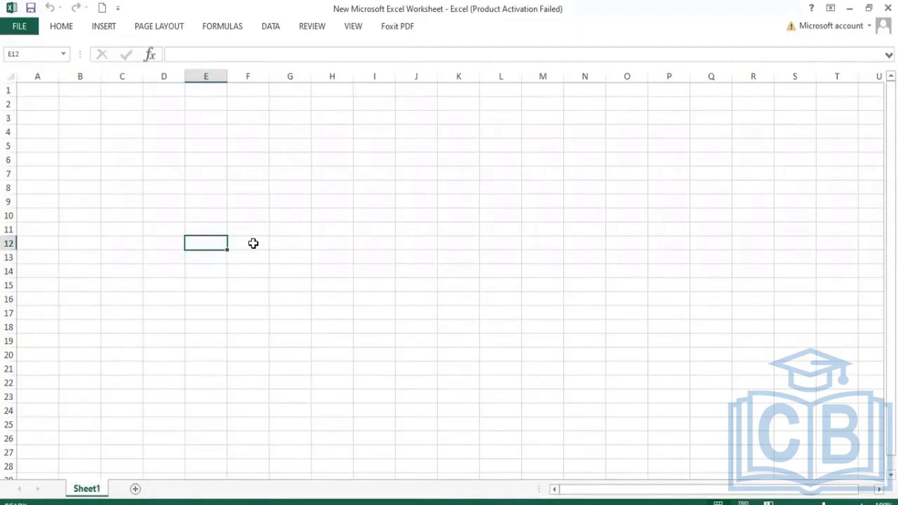
# Switch to the blank Excel worksheet, enter Composite in cell E12 and dismiss the Office activation wizard.
pyautogui.write('Compos')
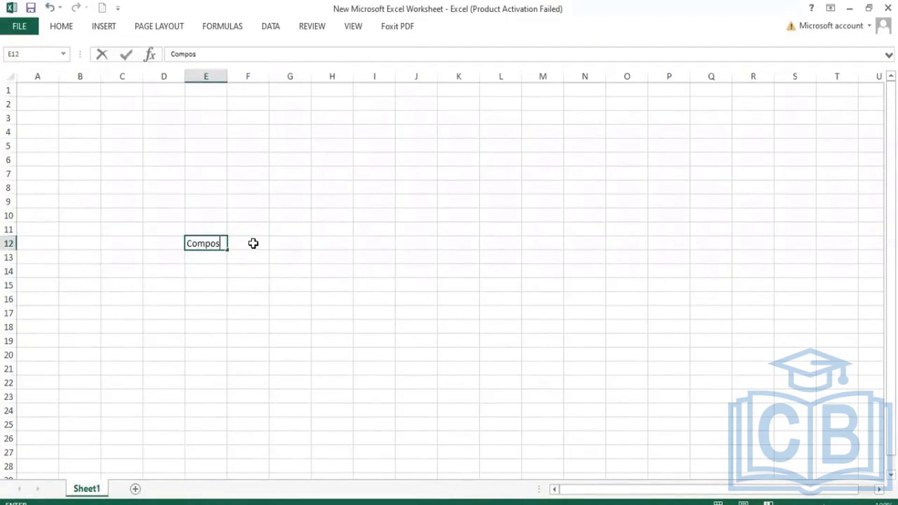
pyautogui.write('ite')
pyautogui.click(253, 244)
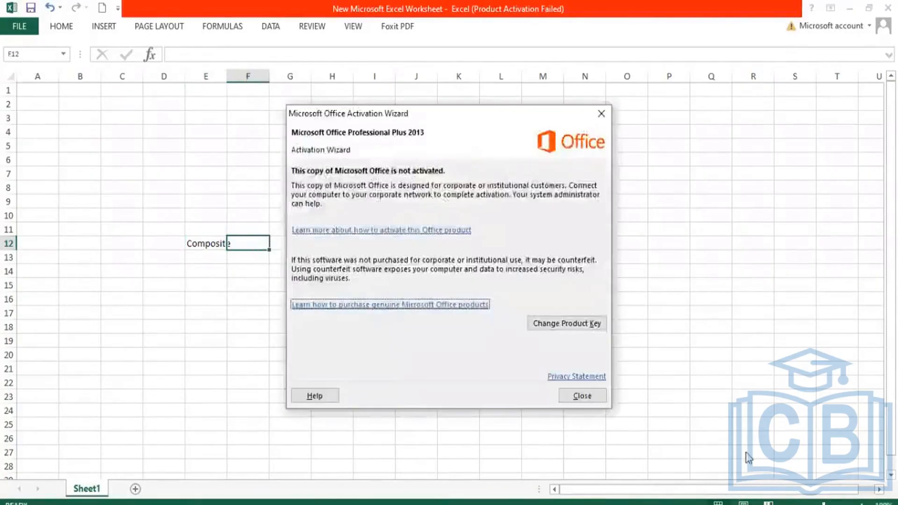
pyautogui.click(601, 395)
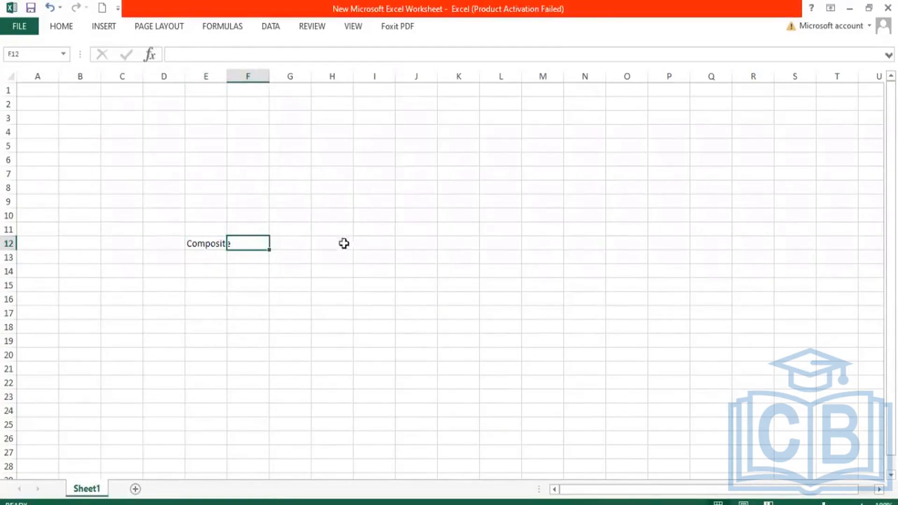
# Enter Subreport in cell H12 and fit the width of column H to its content.
pyautogui.click(334, 232)
pyautogui.click(337, 242)
pyautogui.write('S')
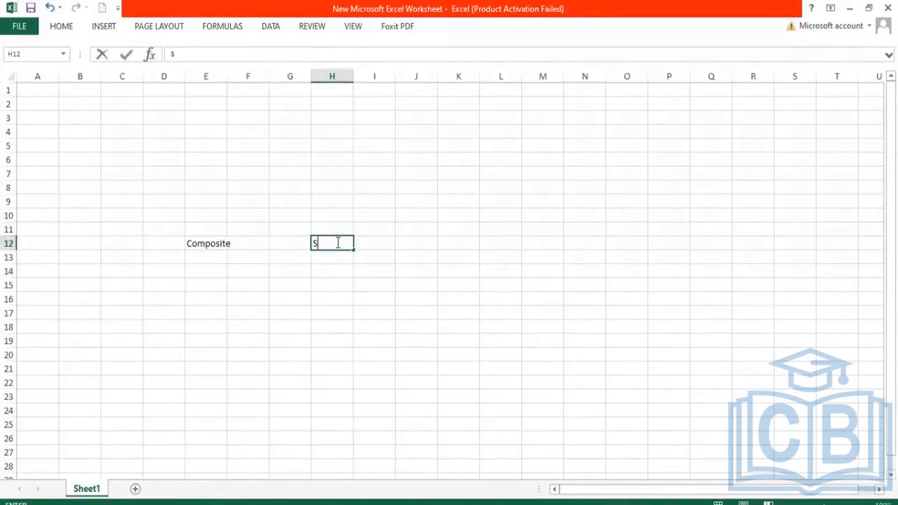
pyautogui.write('ubreport')
pyautogui.press('Return')
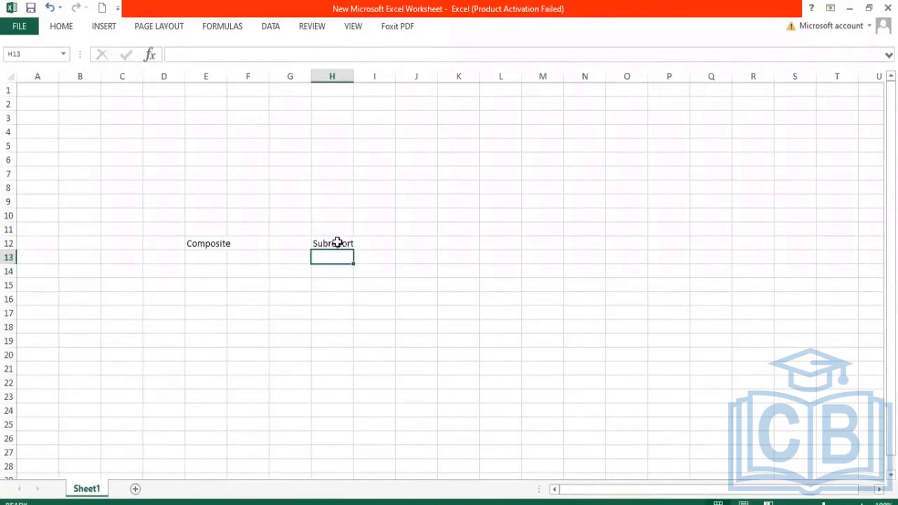
pyautogui.doubleClick(353, 76)
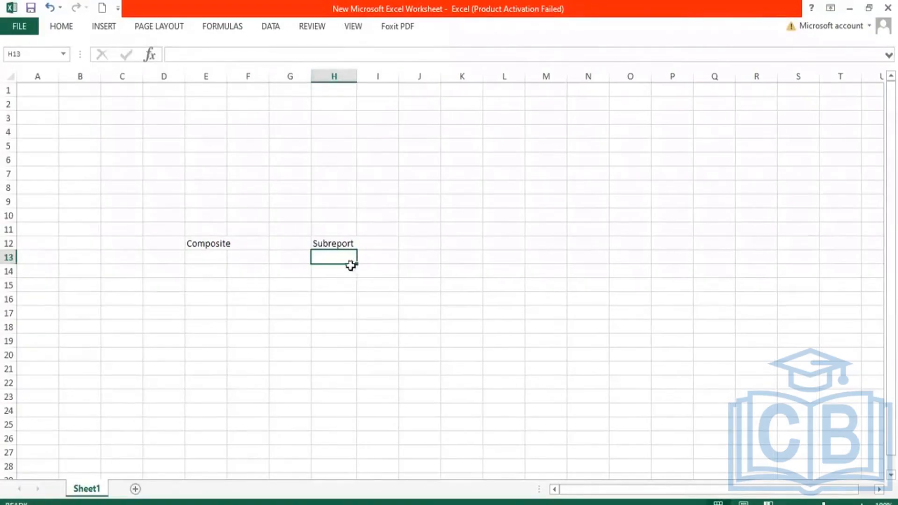
pyautogui.doubleClick(351, 244)
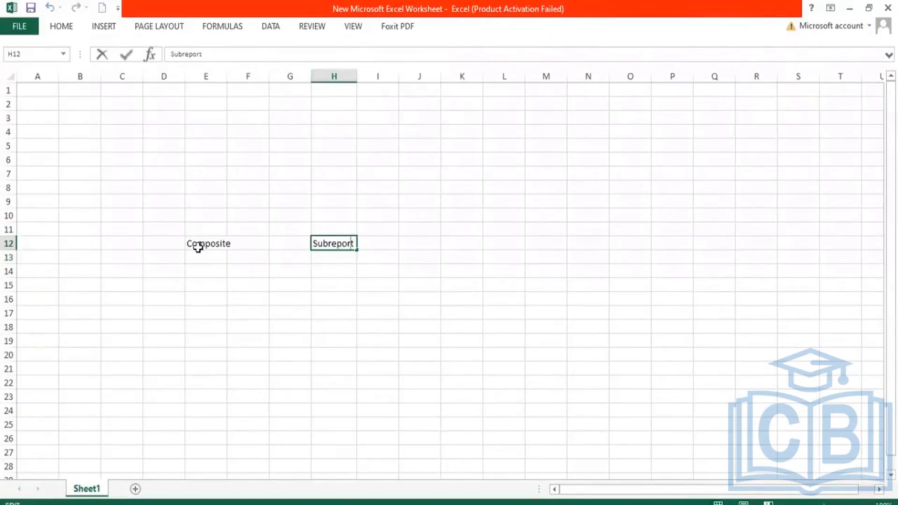
pyautogui.doubleClick(198, 247)
pyautogui.moveTo(198, 247); pyautogui.dragTo(227, 244)
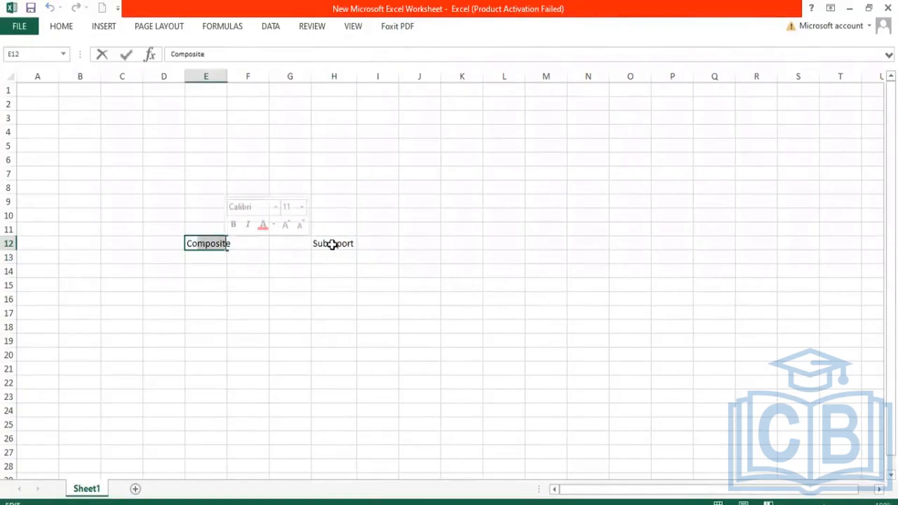
pyautogui.doubleClick(330, 244)
pyautogui.moveTo(323, 243); pyautogui.dragTo(351, 244)
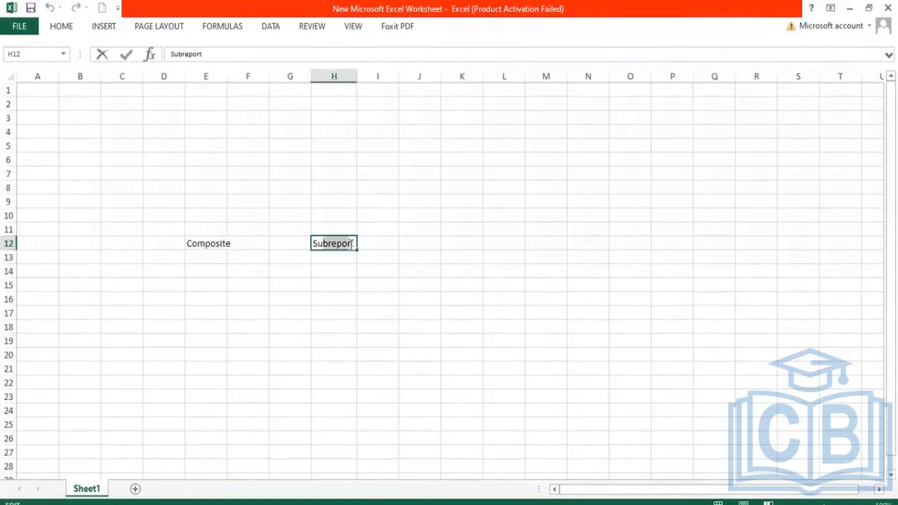
pyautogui.click(352, 243)
pyautogui.doubleClick(352, 243)
pyautogui.moveTo(339, 257); pyautogui.dragTo(329, 452)
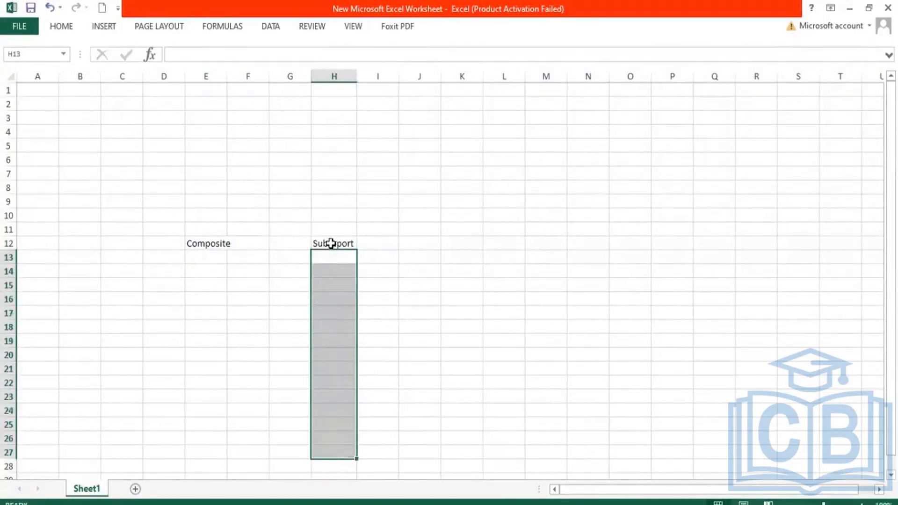
pyautogui.moveTo(331, 243); pyautogui.dragTo(355, 437)
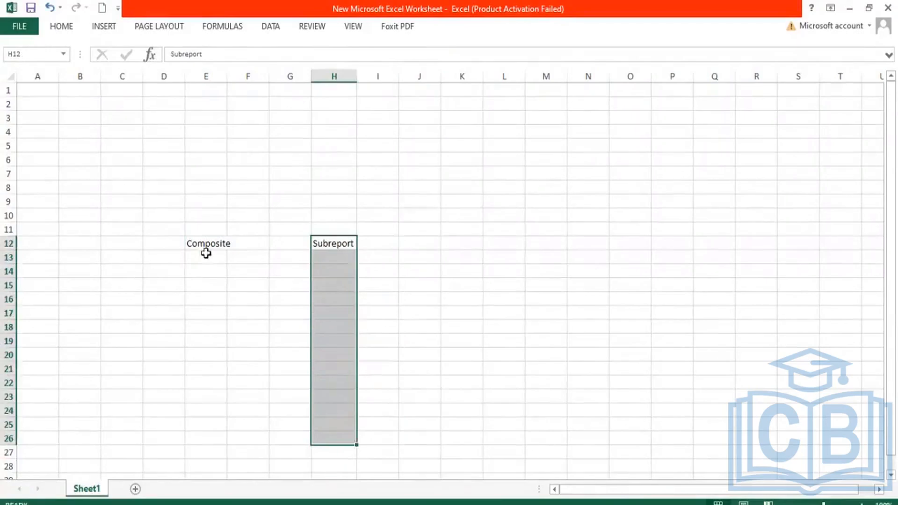
# Fit the width of column E to the Composite heading.
pyautogui.moveTo(206, 244); pyautogui.dragTo(203, 424)
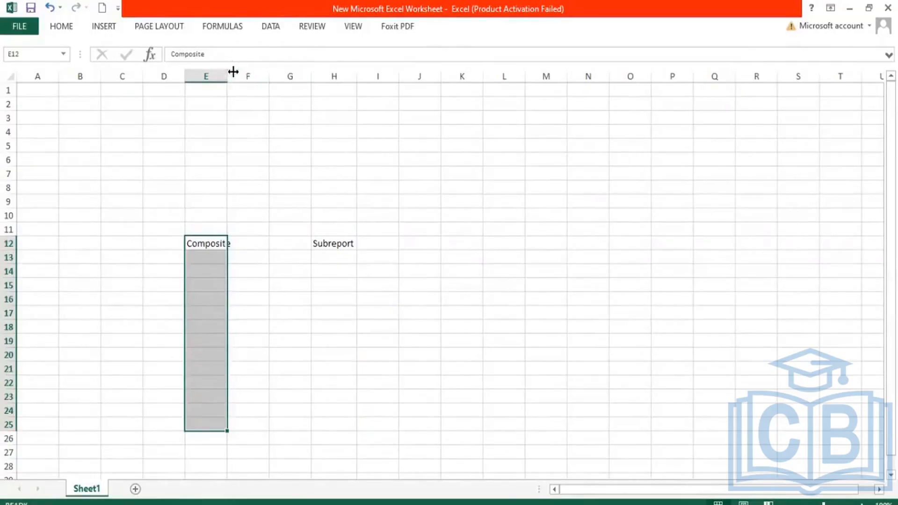
pyautogui.doubleClick(233, 72)
pyautogui.moveTo(336, 243); pyautogui.dragTo(349, 391)
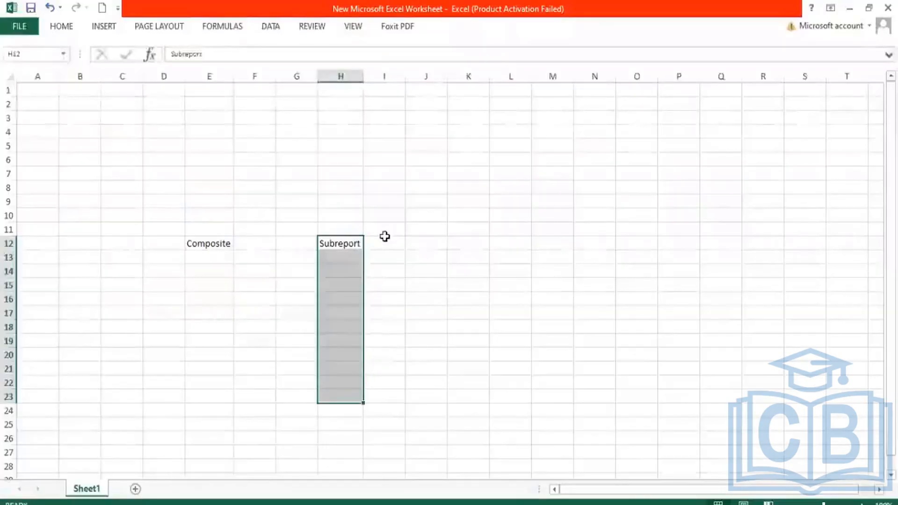
pyautogui.click(384, 240)
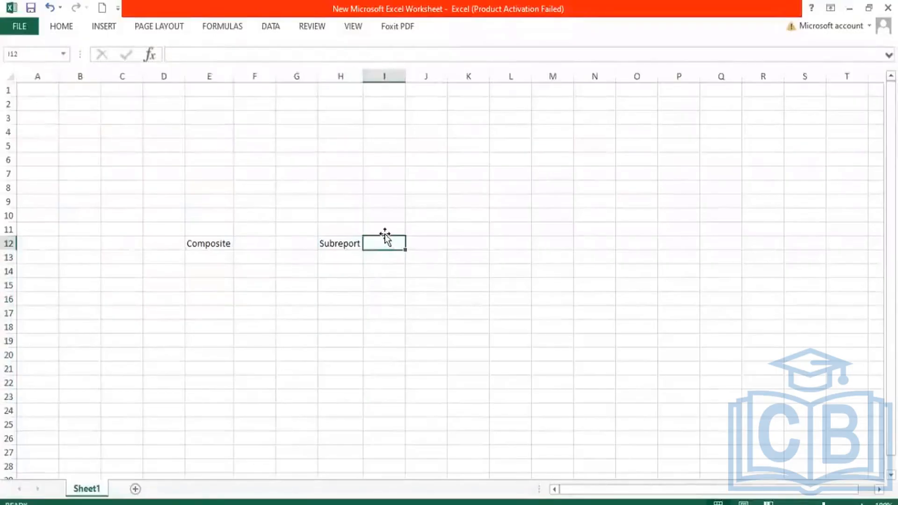
pyautogui.click(352, 242)
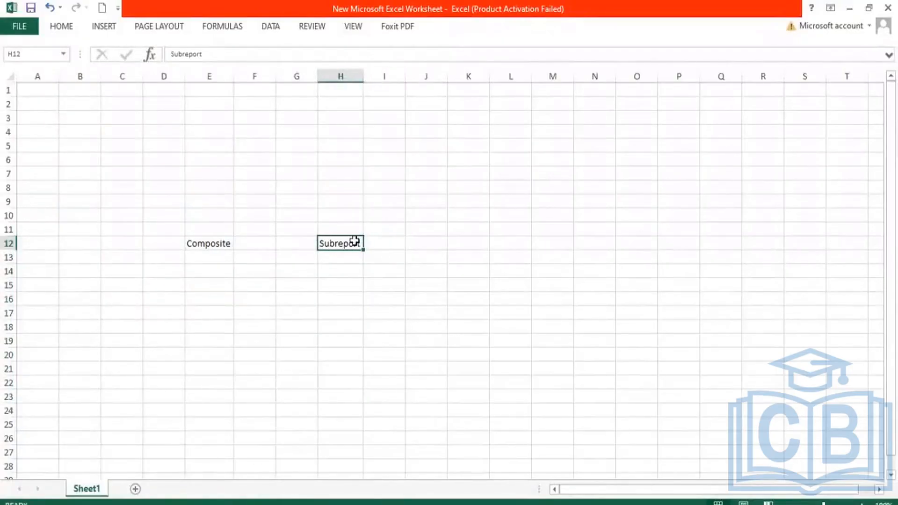
pyautogui.moveTo(347, 237); pyautogui.dragTo(354, 235)
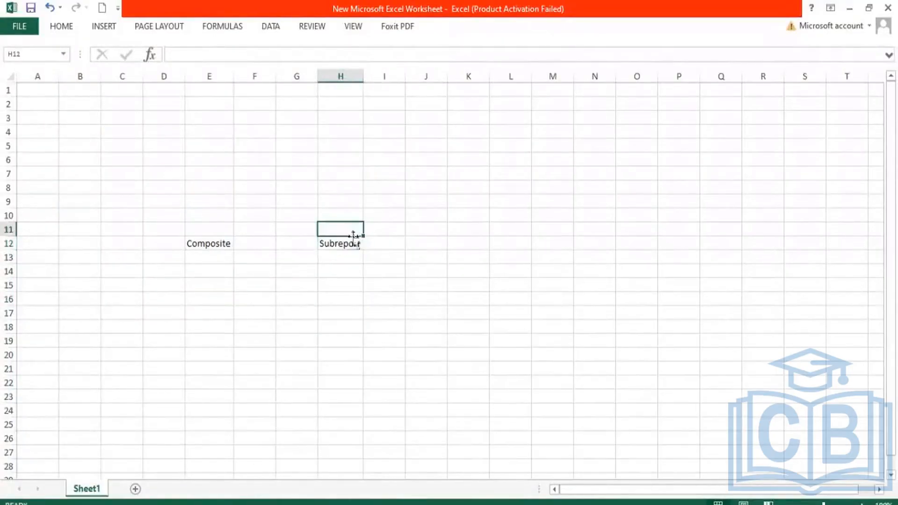
# Enter the year 2022 in cell H11, above the Subreport heading.
pyautogui.write('2')
pyautogui.press('BackSpace')
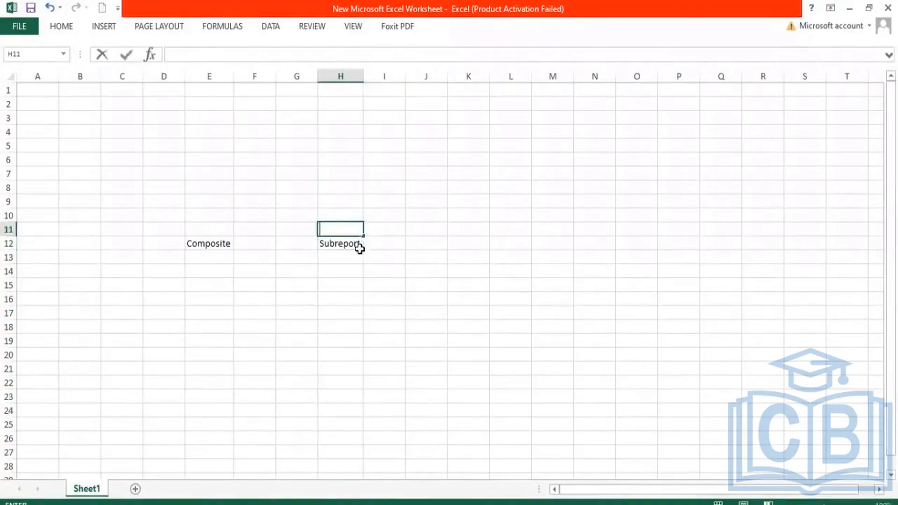
pyautogui.write('2022')
pyautogui.press('Return')
pyautogui.press('Return')
# Fill in sample sub-report rows with Jan and 100 in G13:H13, and Feb and 500 in G14:H14.
pyautogui.press('Left')
pyautogui.write('Jan')
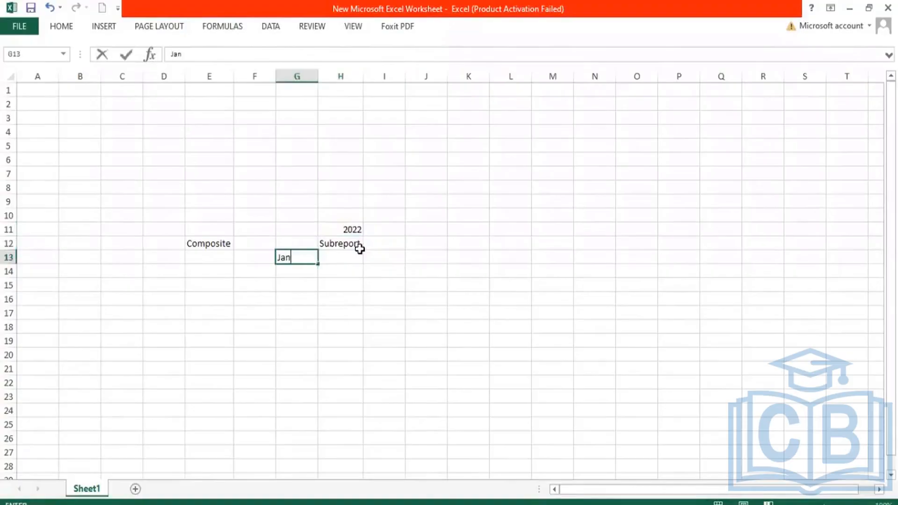
pyautogui.click(362, 255)
pyautogui.write('100')
pyautogui.press('Return')
pyautogui.press('Left')
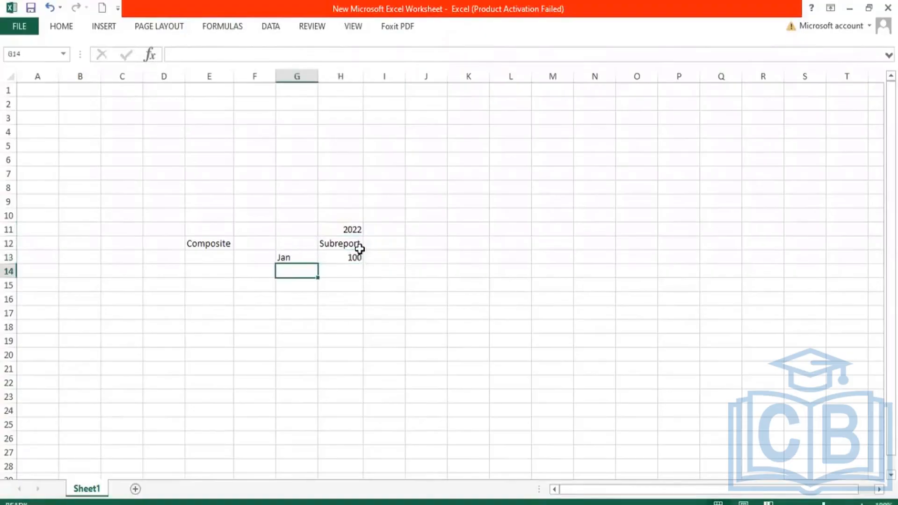
pyautogui.write('Feb')
pyautogui.press('Tab')
pyautogui.write('500')
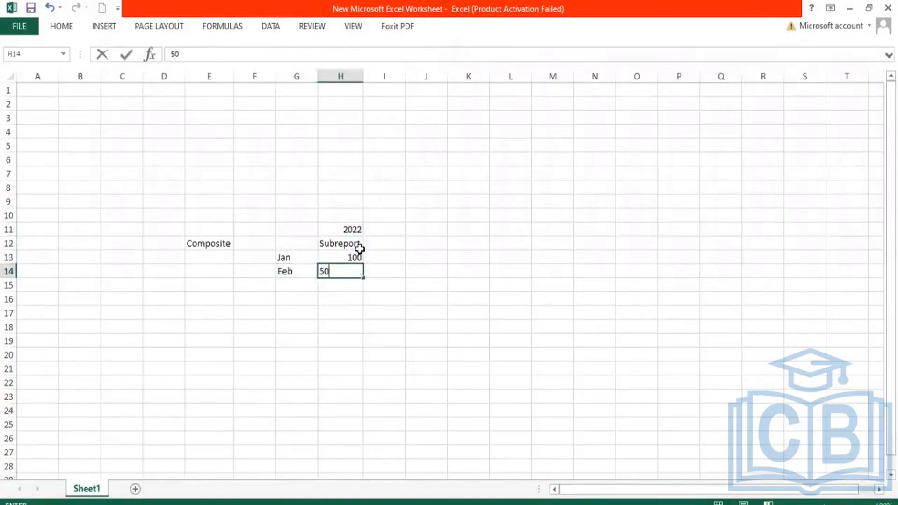
pyautogui.hotkey('ctrl', 'Return')
pyautogui.press('Tab')
# Add a second sub-report column by entering 2021 in cell I11 and a Subreport heading in cell I12.
pyautogui.click(383, 228)
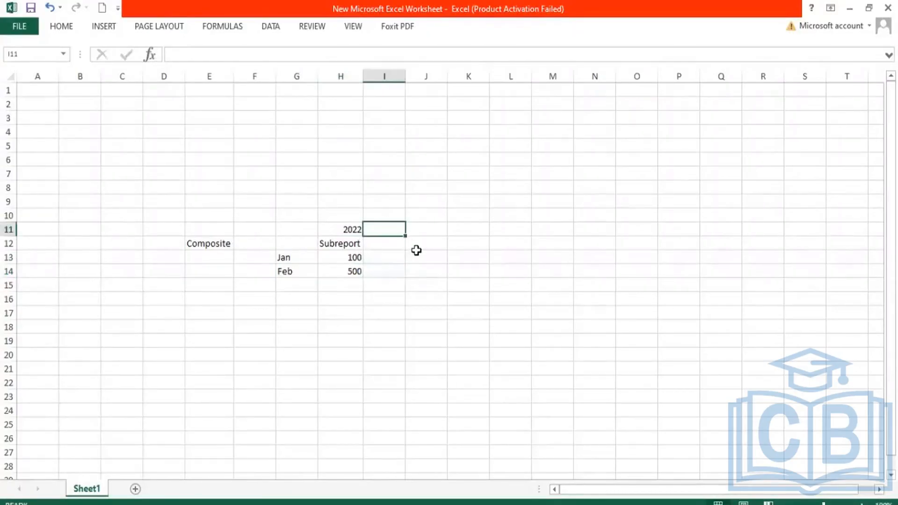
pyautogui.write('2021')
pyautogui.press('Return')
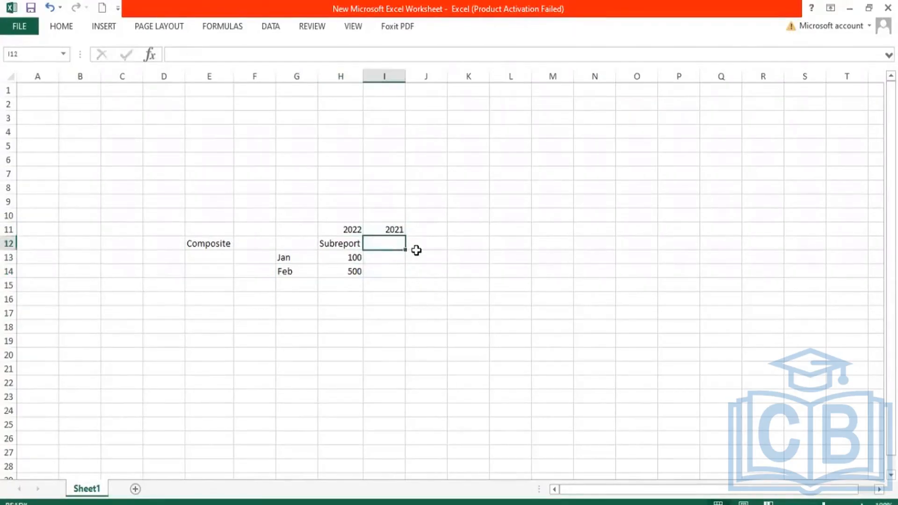
pyautogui.write('Subrepo')
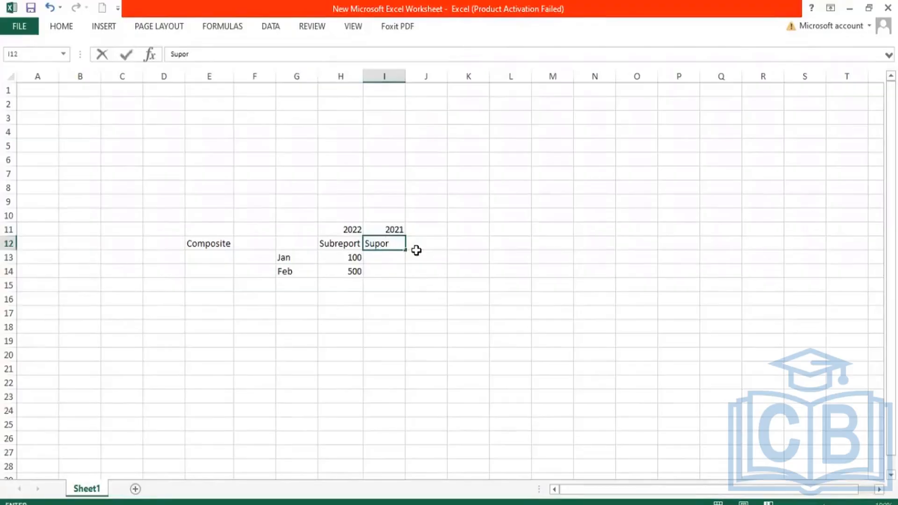
pyautogui.write('r')
pyautogui.press('BackSpace')
pyautogui.press('BackSpace')
pyautogui.press('BackSpace')
pyautogui.write('uprepor')
pyautogui.press('Return')
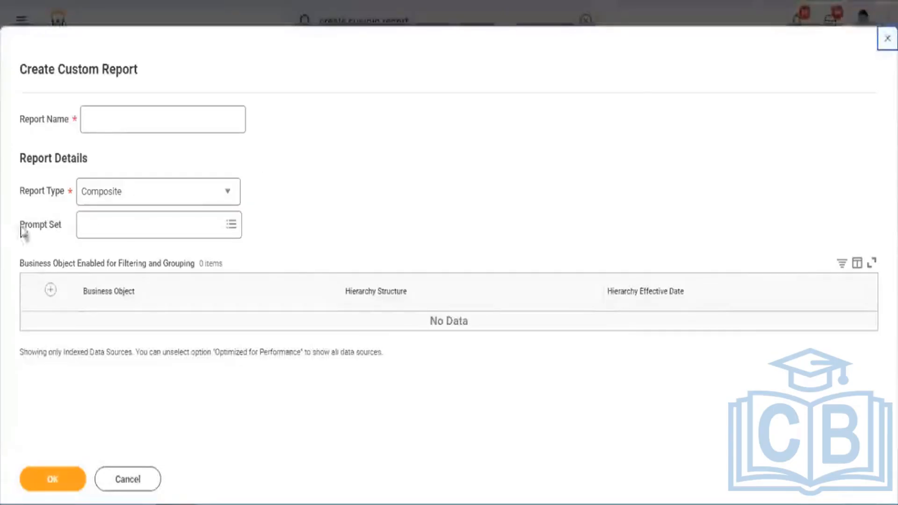
# Highlight the Prompt Set label on the composite report form, and find and open the Create Prompt Set task from the other Workday page.
pyautogui.tripleClick(56, 224)
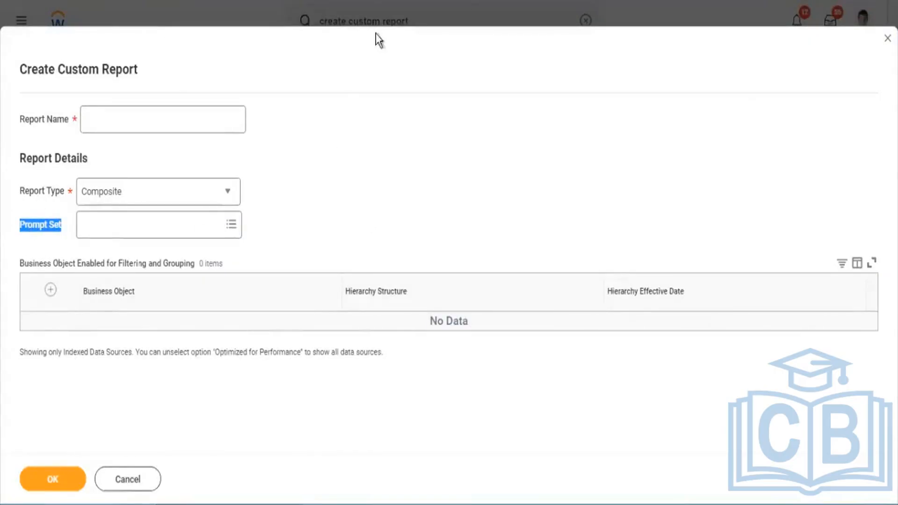
pyautogui.click(386, 28)
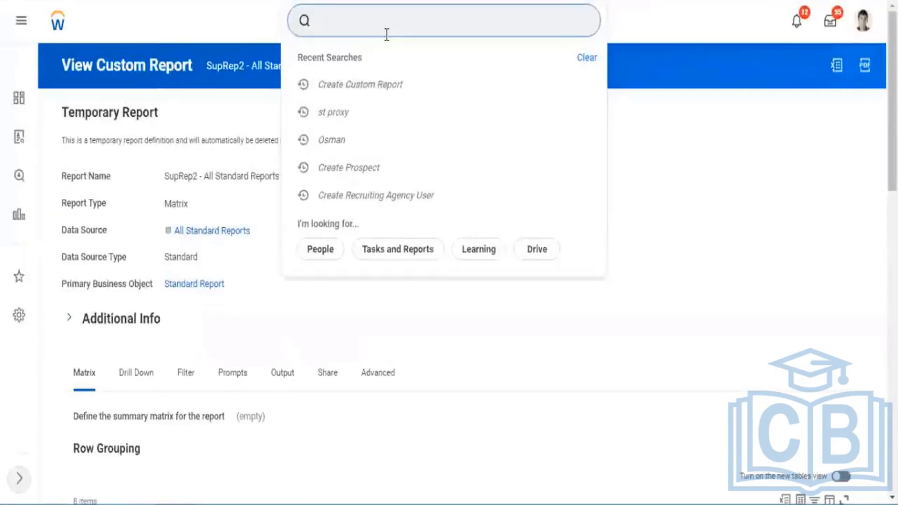
pyautogui.write('create')
pyautogui.write(' por')
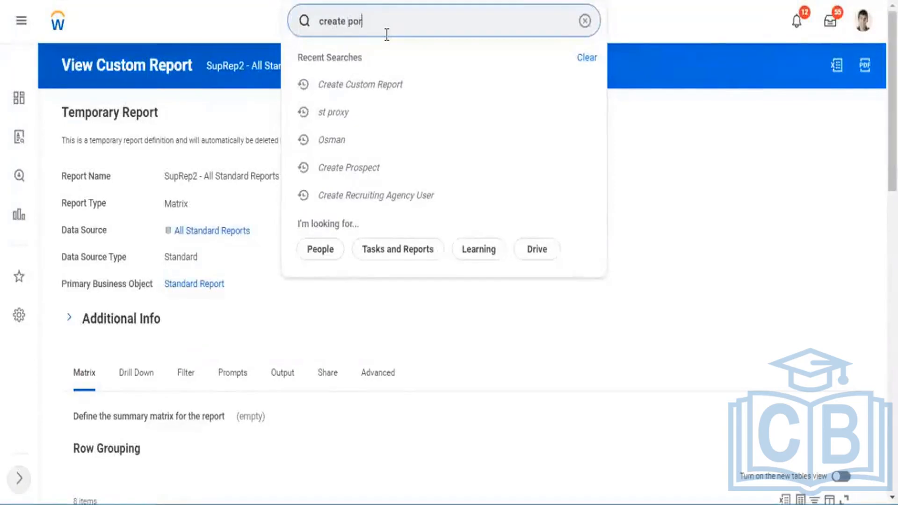
pyautogui.write('o')
pyautogui.press('BackSpace')
pyautogui.press('BackSpace')
pyautogui.press('BackSpace')
pyautogui.write('romp')
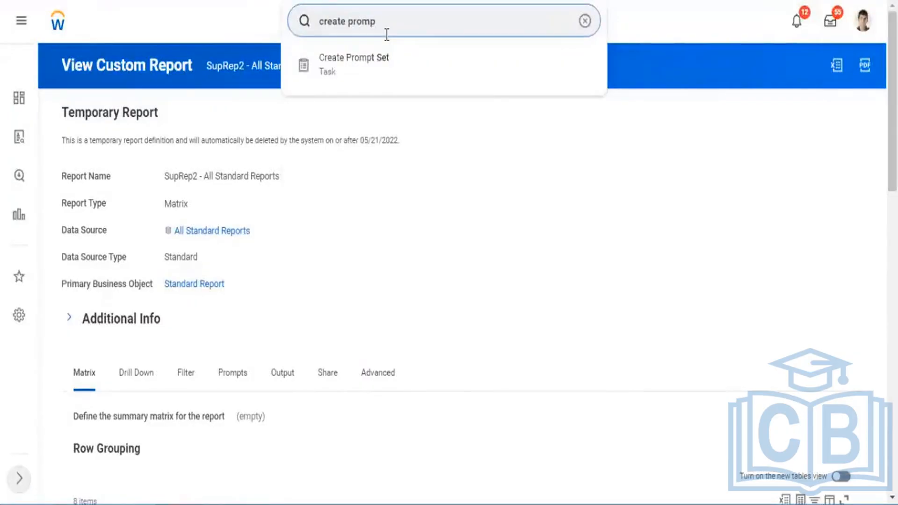
pyautogui.press('Down')
pyautogui.press('Return')
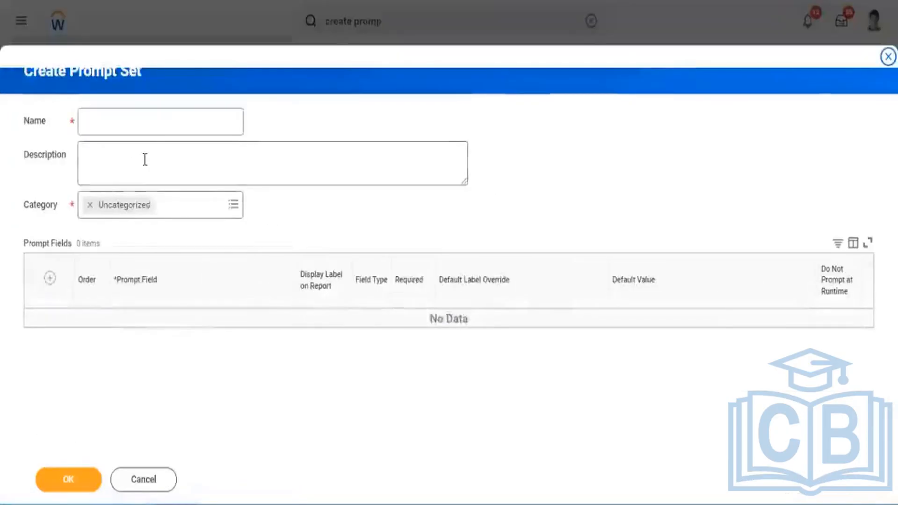
# Name the new prompt set Report Type.
pyautogui.click(117, 112)
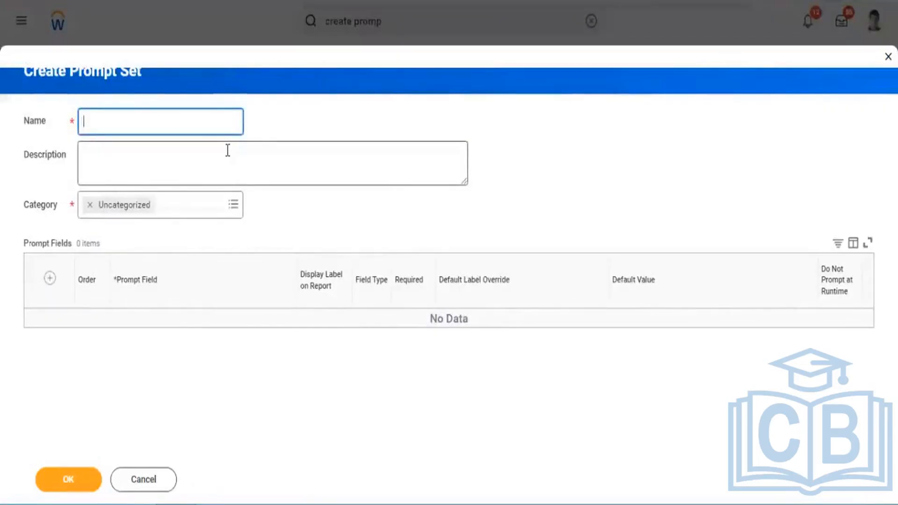
pyautogui.write('Composir')
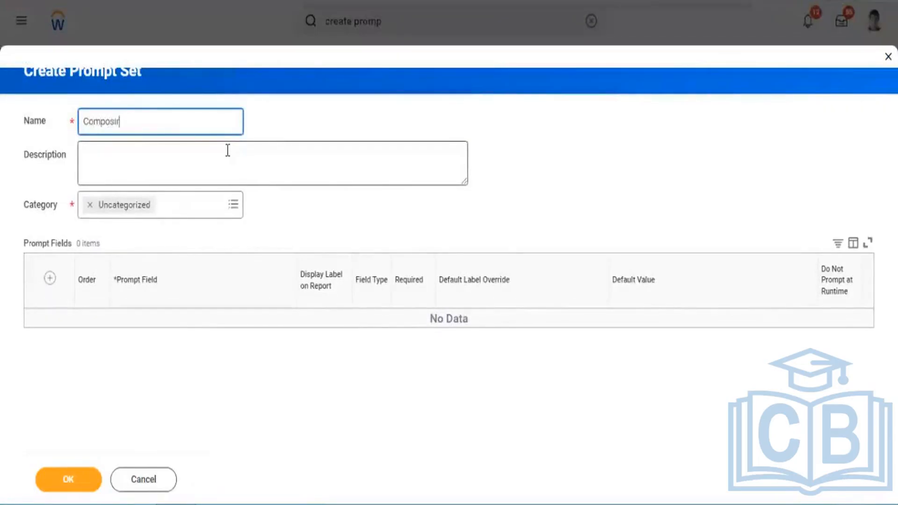
pyautogui.write('sin')
pyautogui.press('BackSpace')
pyautogui.press('BackSpace')
pyautogui.press('BackSpace')
pyautogui.press('BackSpace')
pyautogui.press('BackSpace')
pyautogui.press('BackSpace')
pyautogui.press('BackSpace')
pyautogui.press('BackSpace')
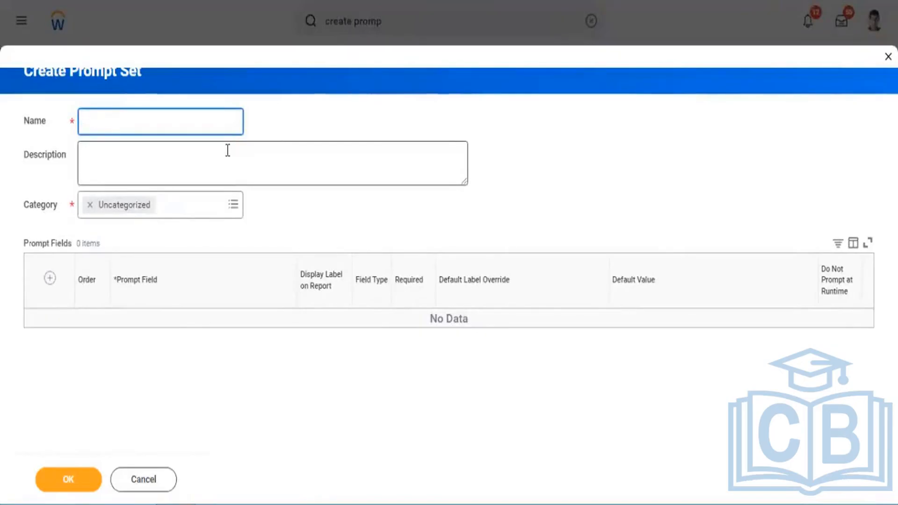
pyautogui.write('R')
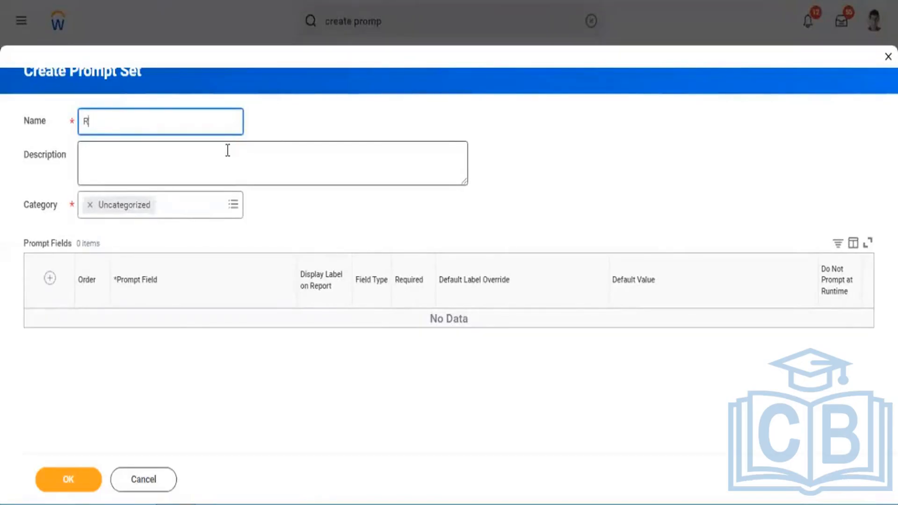
pyautogui.write('Eport Type')
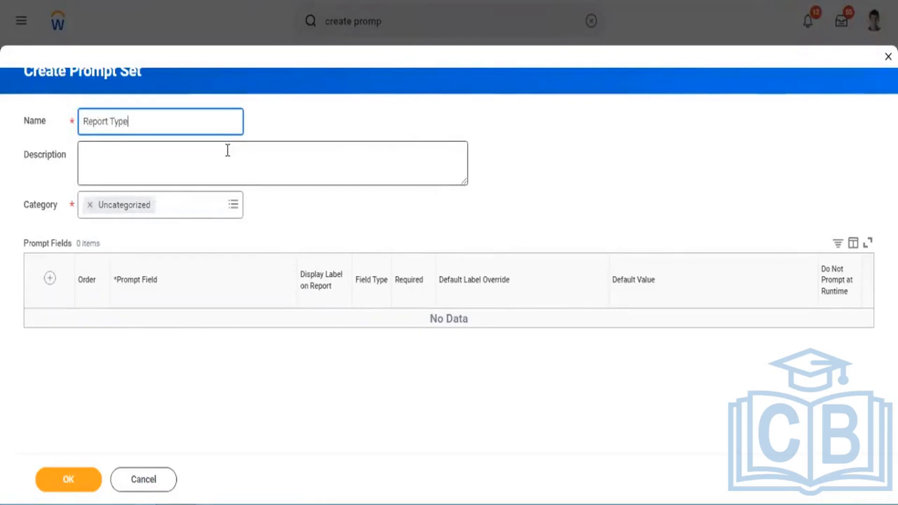
# Add a row to the prompt fields table and search its prompt field for report type.
pyautogui.click(49, 281)
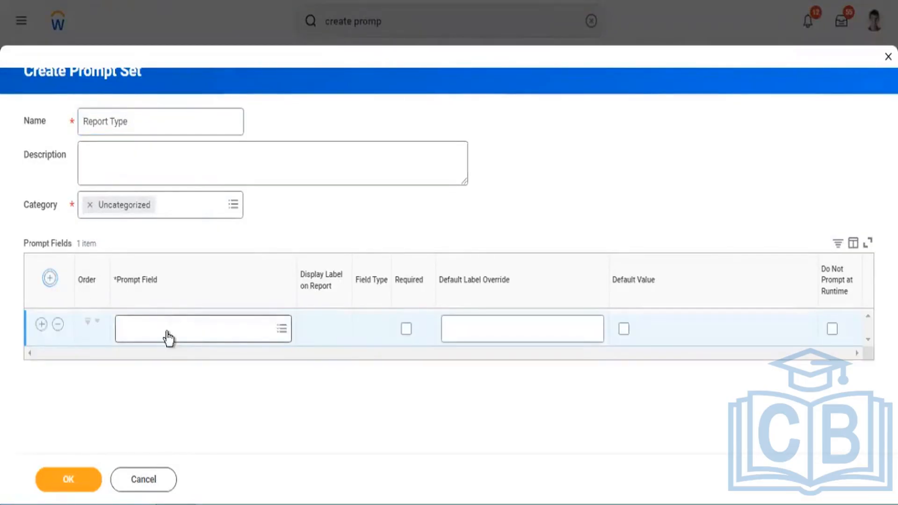
pyautogui.click(176, 339)
pyautogui.write('report')
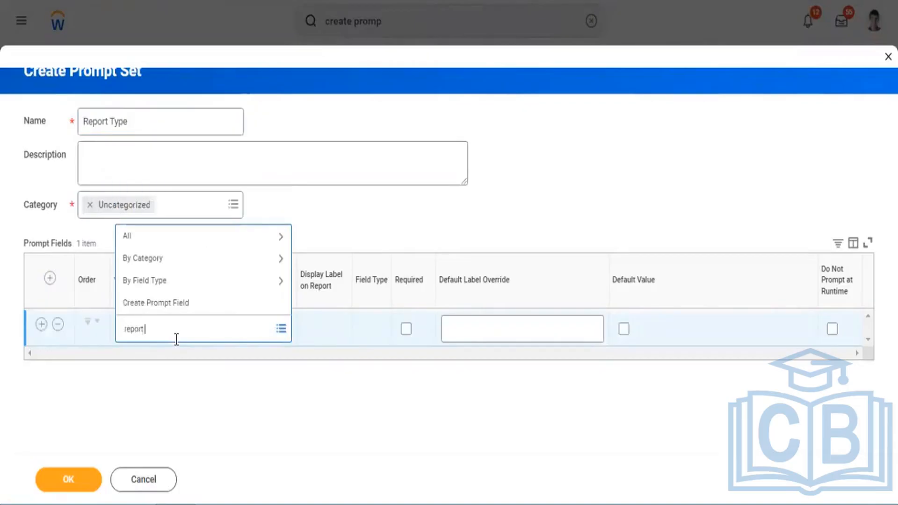
pyautogui.write(' type')
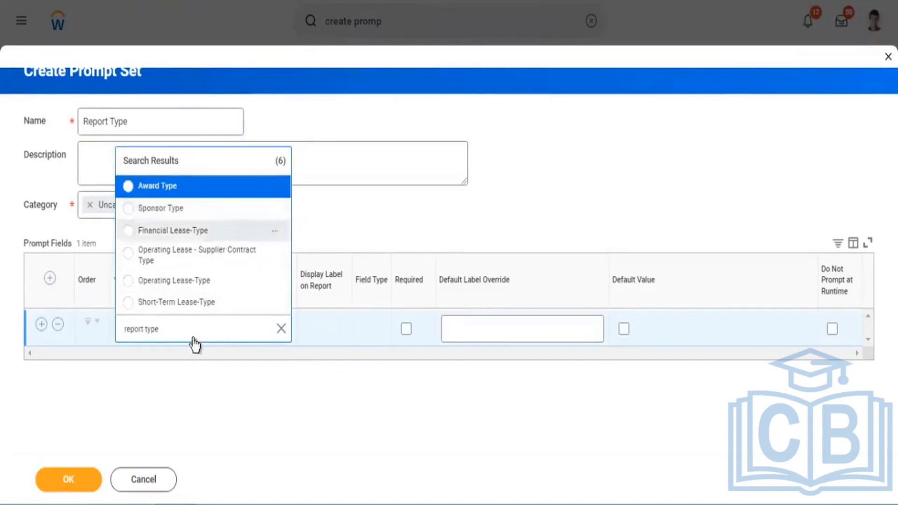
# Broaden the prompt field search to type and choose Worker Types for the first row.
pyautogui.hotkey('ctrl', 'a')
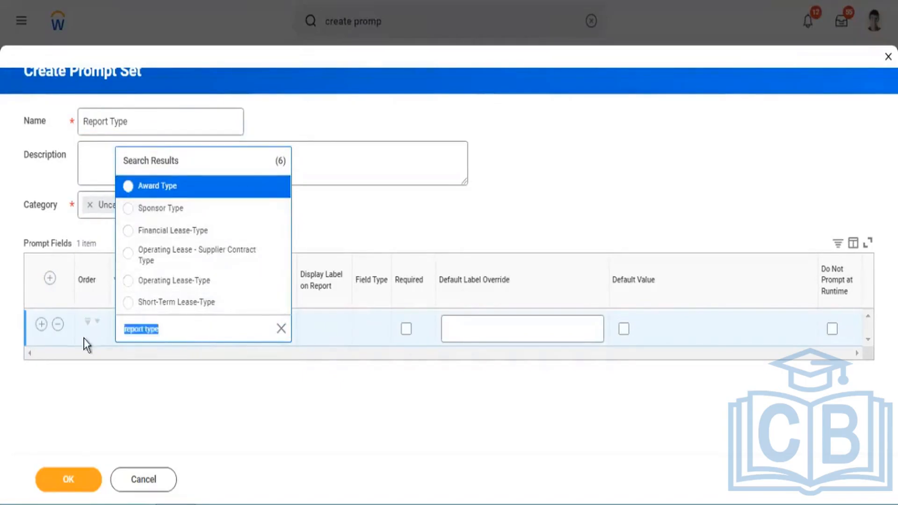
pyautogui.write('type')
pyautogui.press('Return')
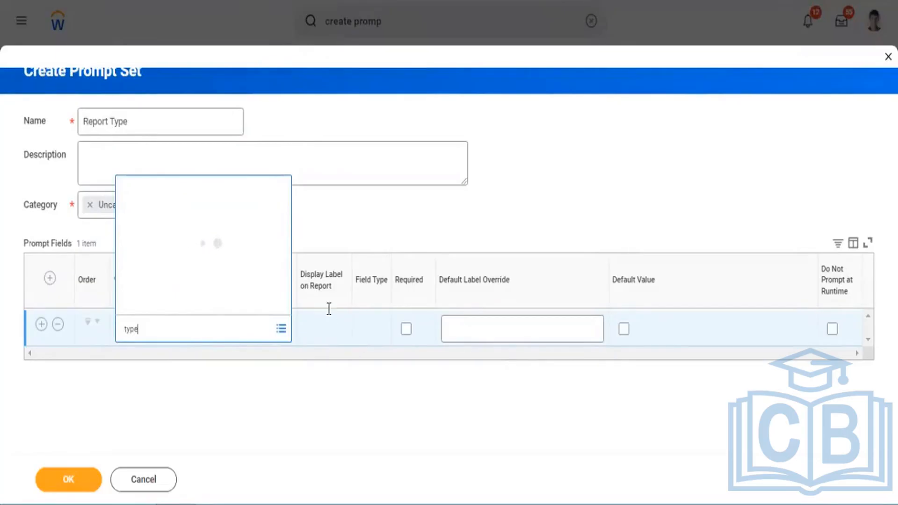
pyautogui.scroll(-8, 260, 233)
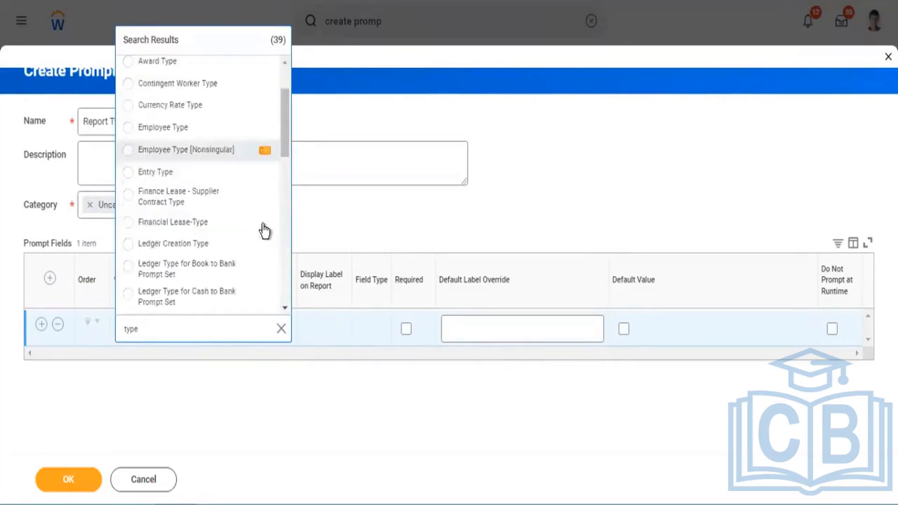
pyautogui.scroll(-10, 261, 232)
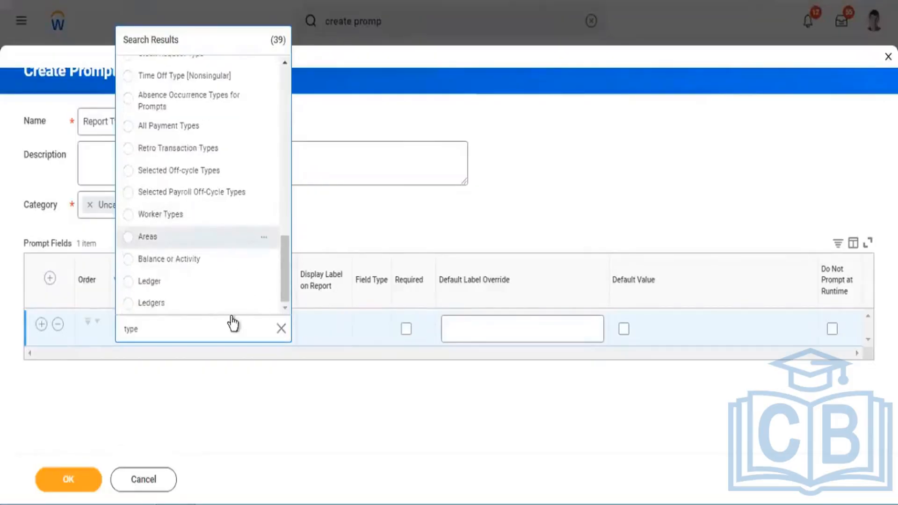
pyautogui.scroll(5, 221, 258)
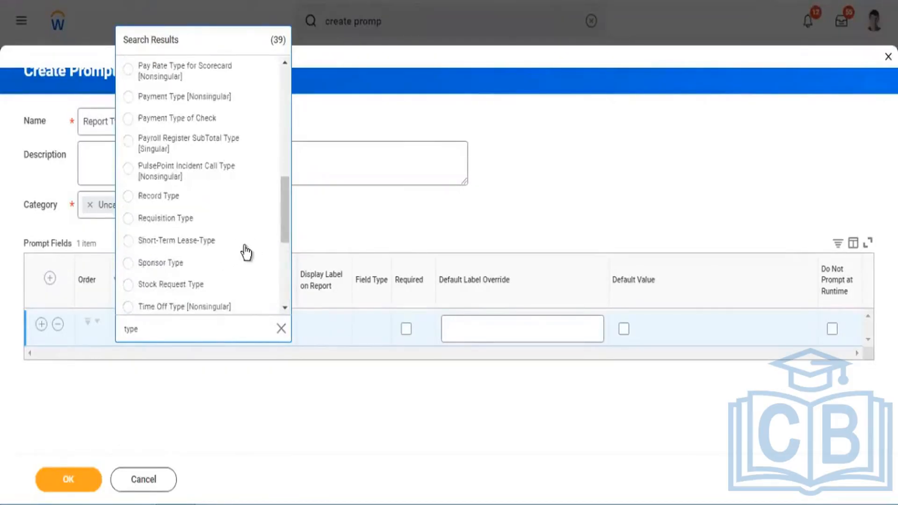
pyautogui.scroll(-5, 246, 253)
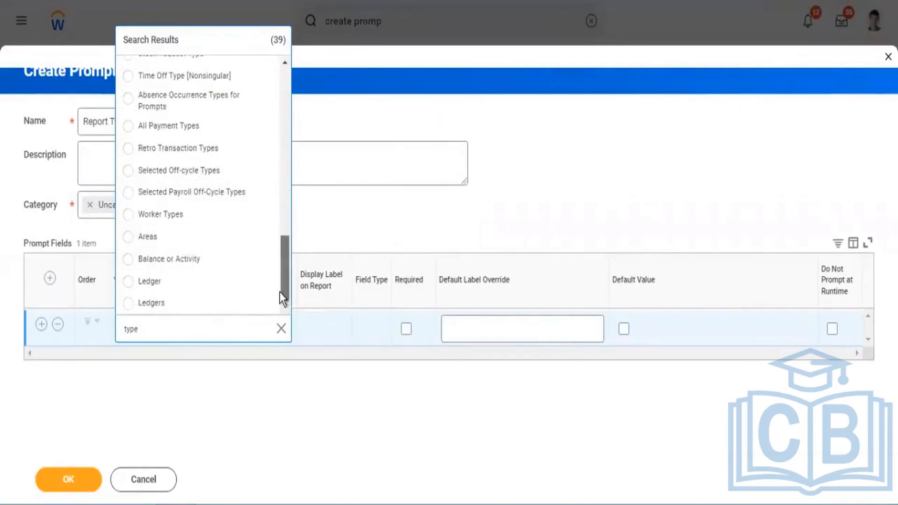
pyautogui.scroll(3, 279, 290)
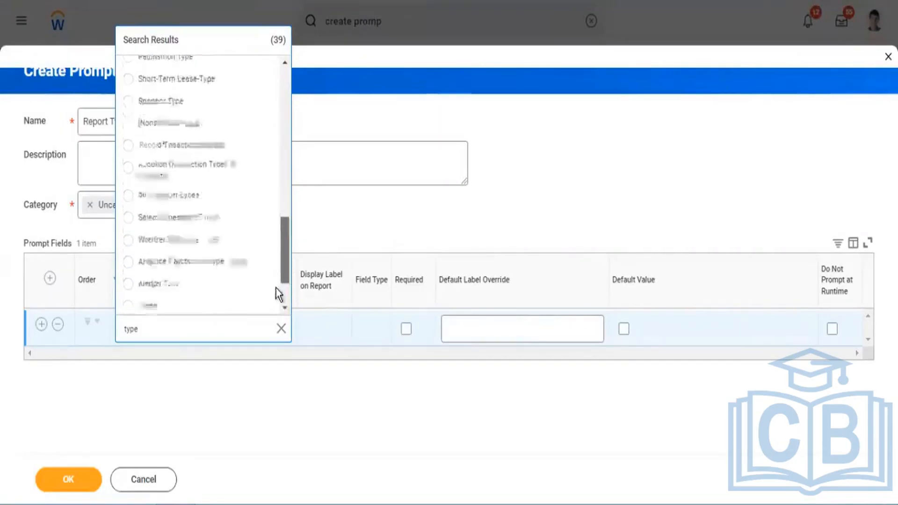
pyautogui.scroll(-3, 276, 288)
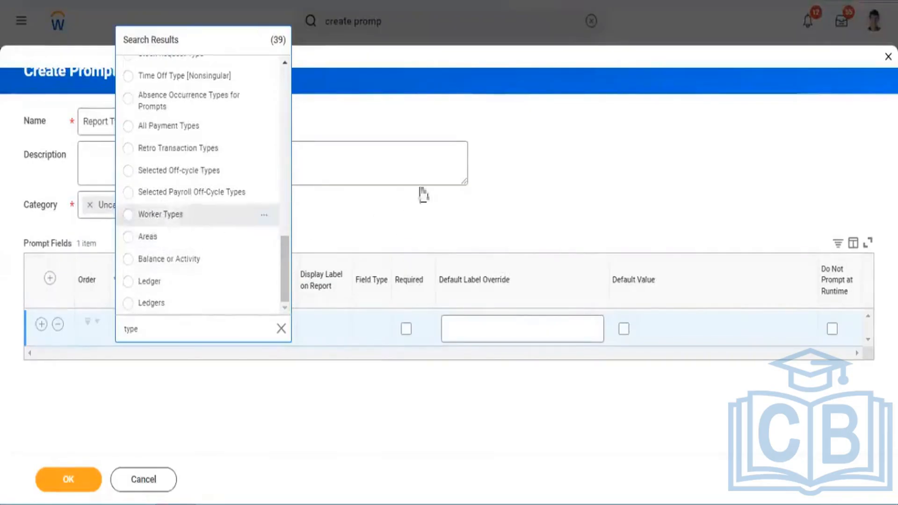
# Add a second prompt field row below Worker Types and search its prompt field for company.
pyautogui.click(41, 324)
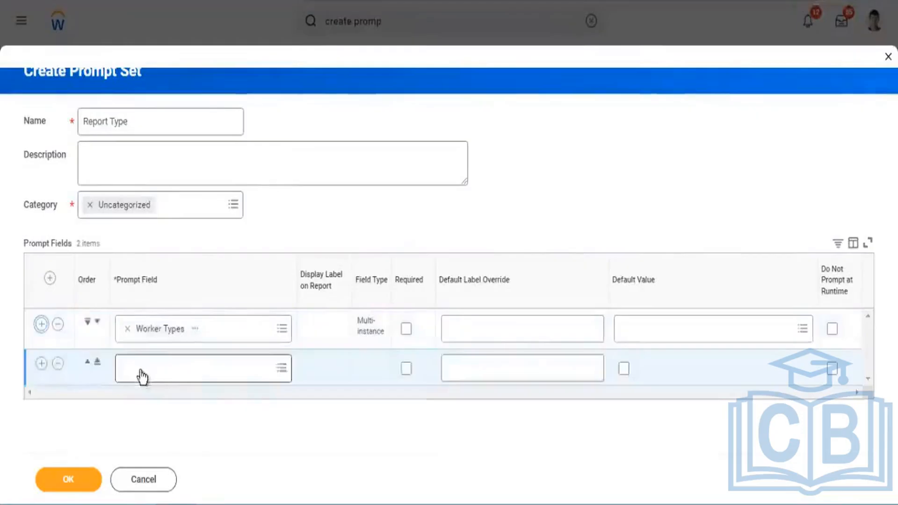
pyautogui.click(140, 374)
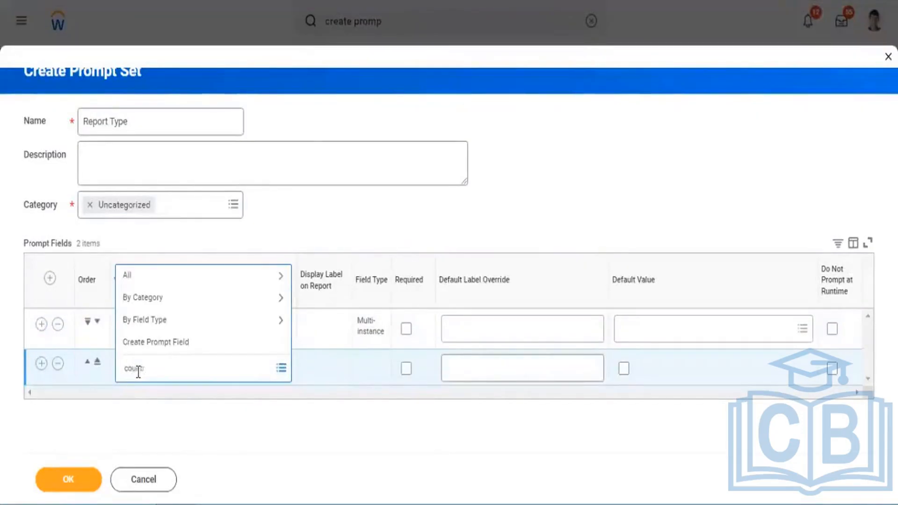
pyautogui.press('BackSpace')
pyautogui.press('BackSpace')
pyautogui.press('BackSpace')
pyautogui.press('BackSpace')
pyautogui.write('ompany')
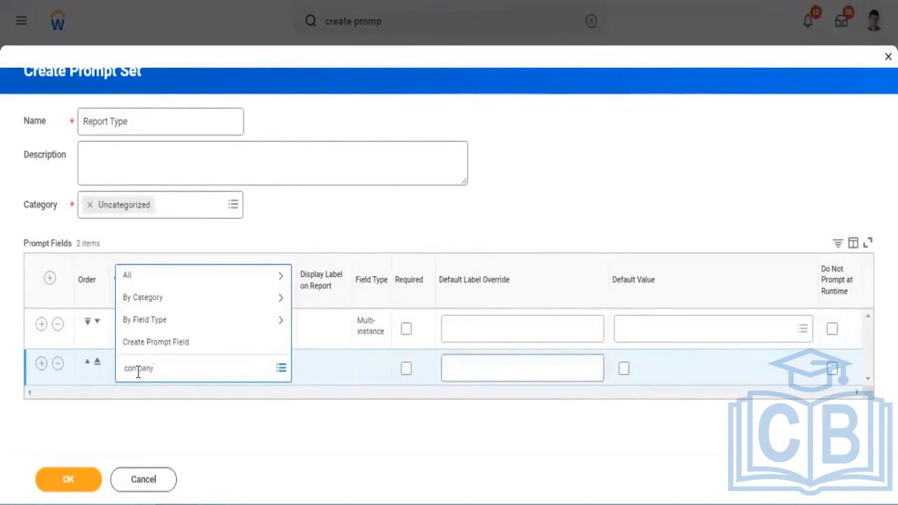
pyautogui.press('Return')
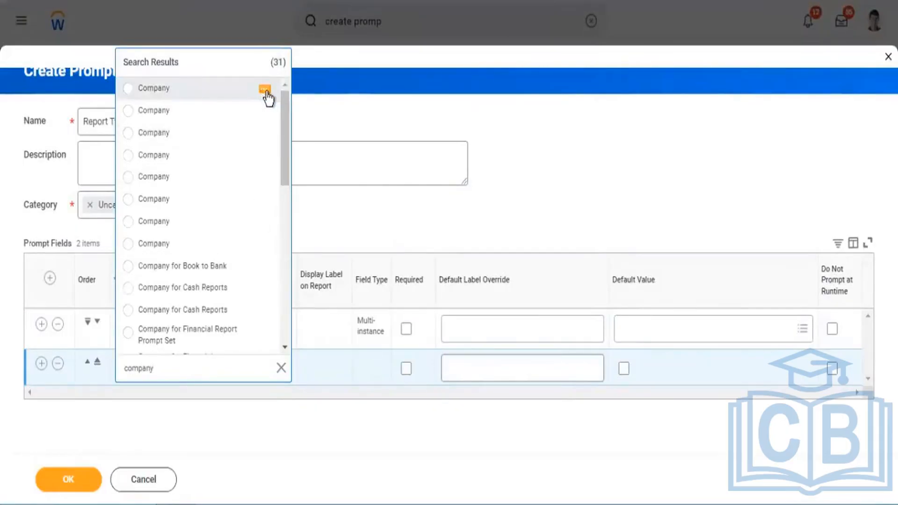
# Compare the details of the Company search results and choose the one in the Financial Reporting category for the second prompt field row.
pyautogui.click(266, 91)
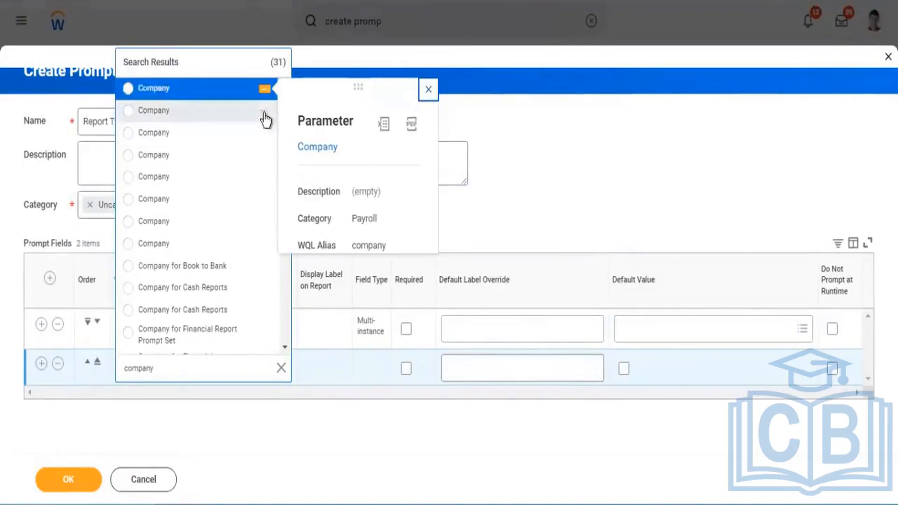
pyautogui.click(265, 113)
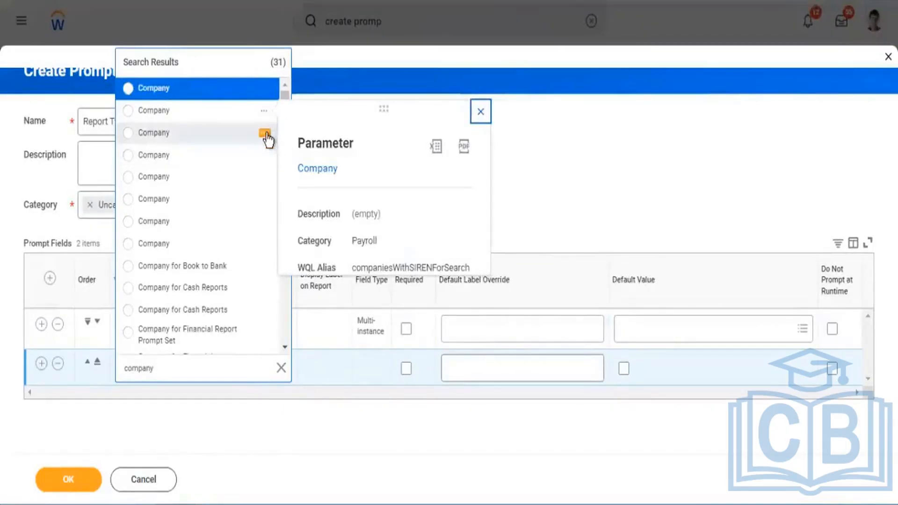
pyautogui.click(265, 136)
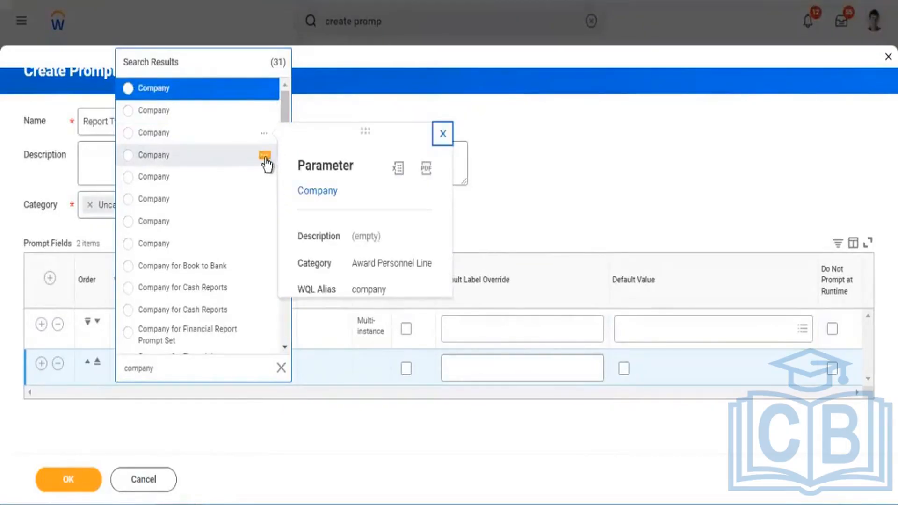
pyautogui.click(265, 158)
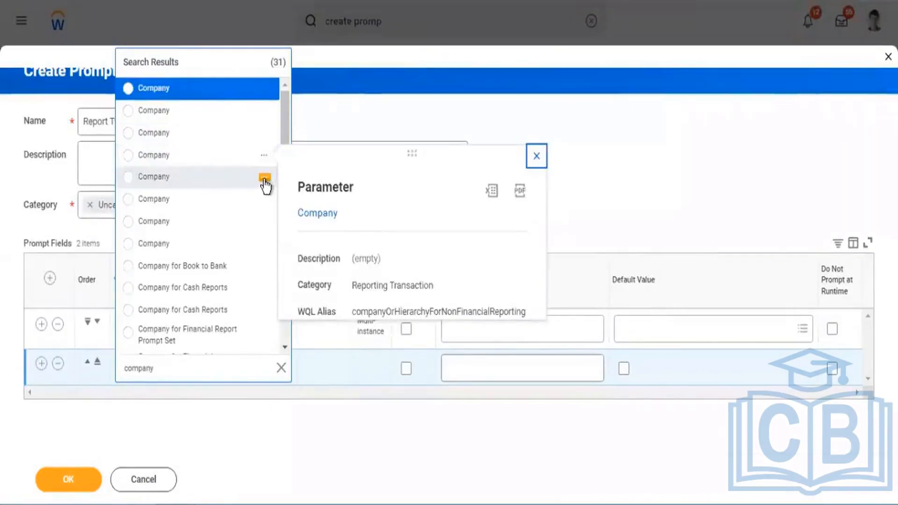
pyautogui.click(264, 179)
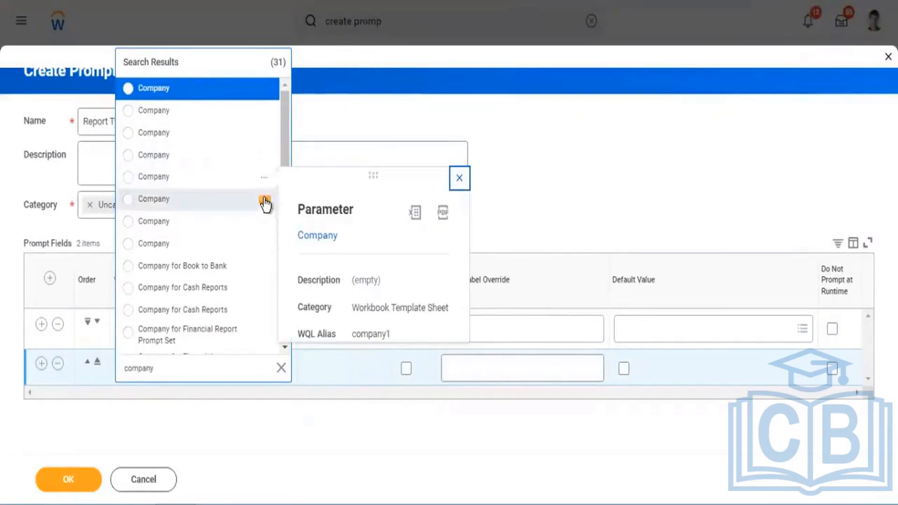
pyautogui.click(265, 201)
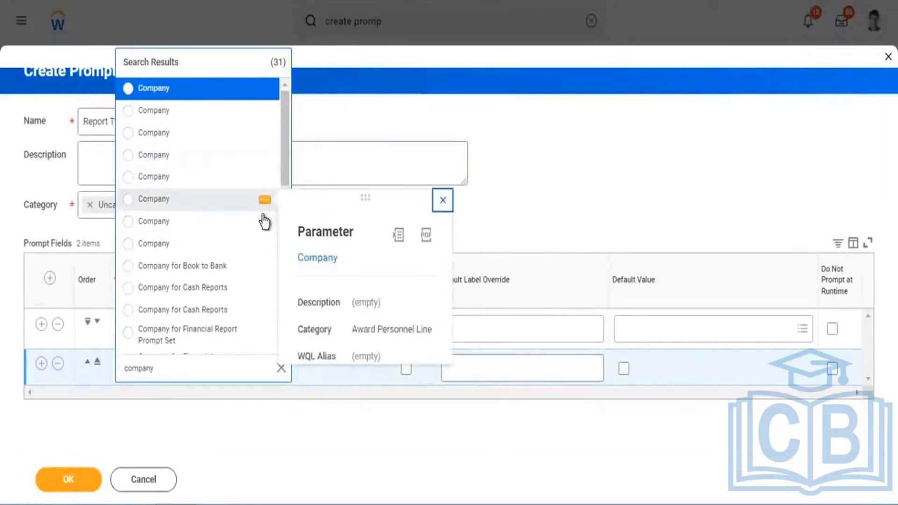
pyautogui.click(265, 223)
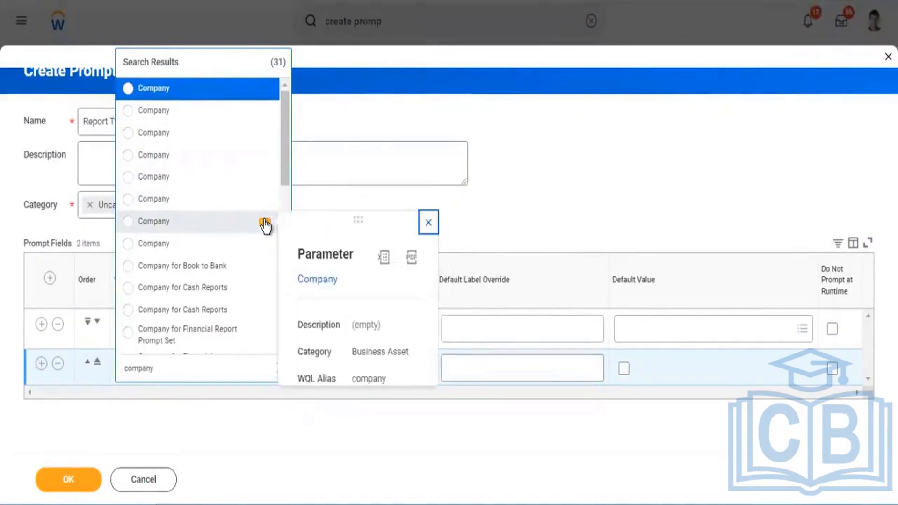
pyautogui.click(266, 245)
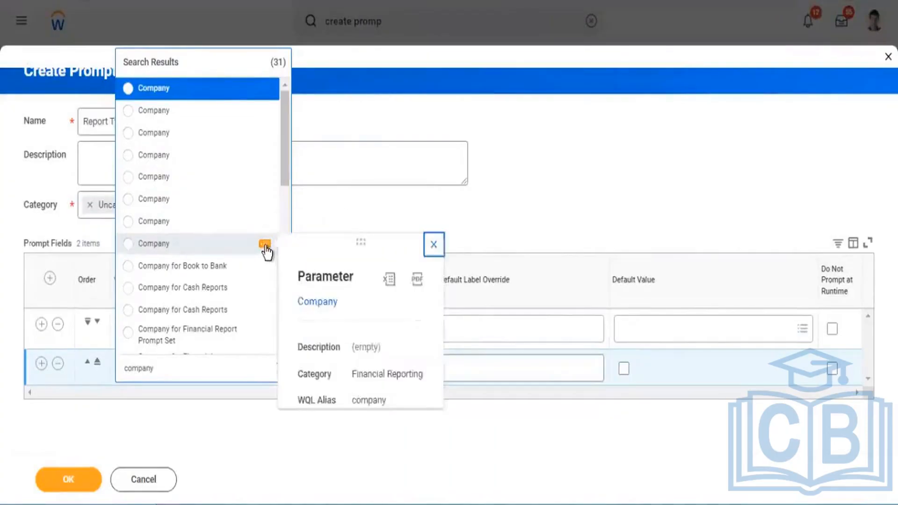
pyautogui.click(174, 245)
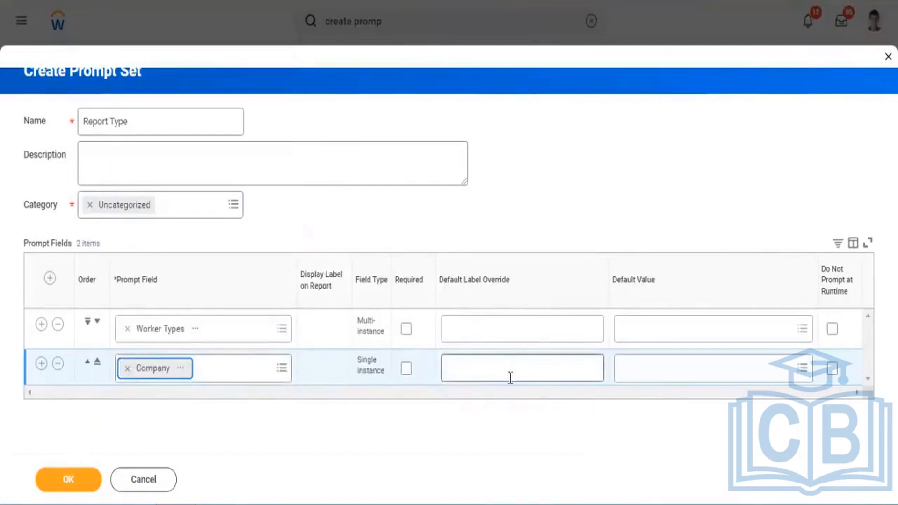
# Browse the companies available as default value for the second prompt field row.
pyautogui.click(658, 375)
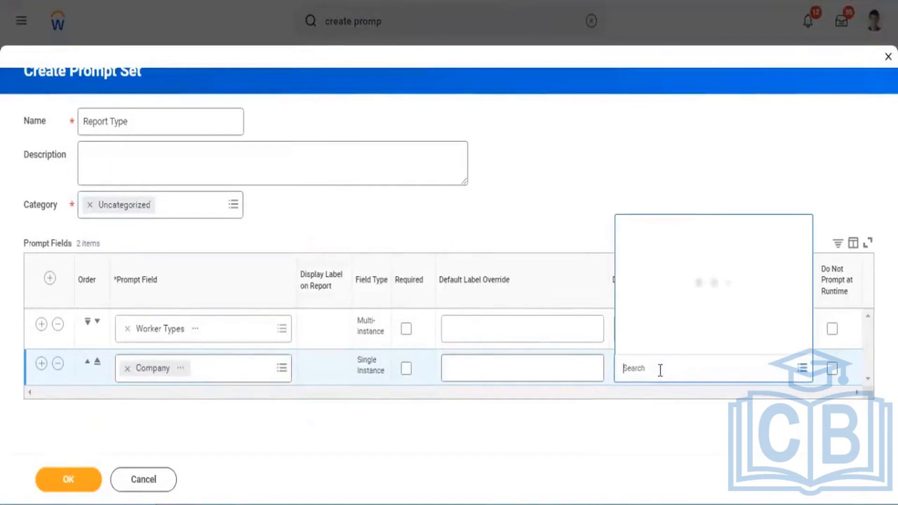
pyautogui.scroll(-8, 707, 236)
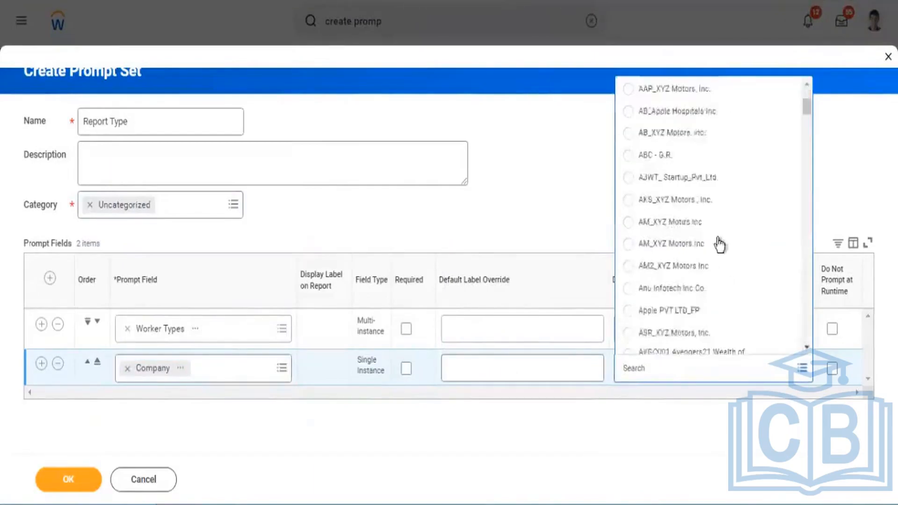
pyautogui.scroll(-2, 726, 263)
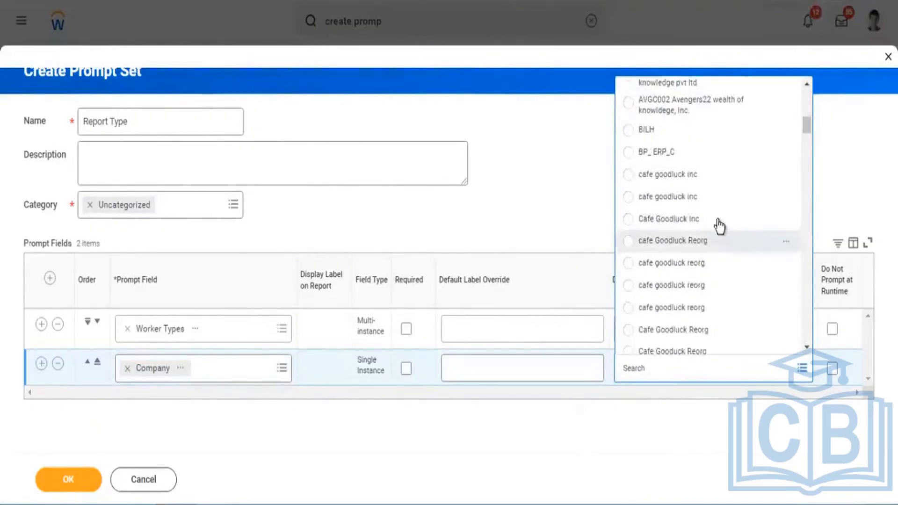
pyautogui.scroll(-10, 701, 253)
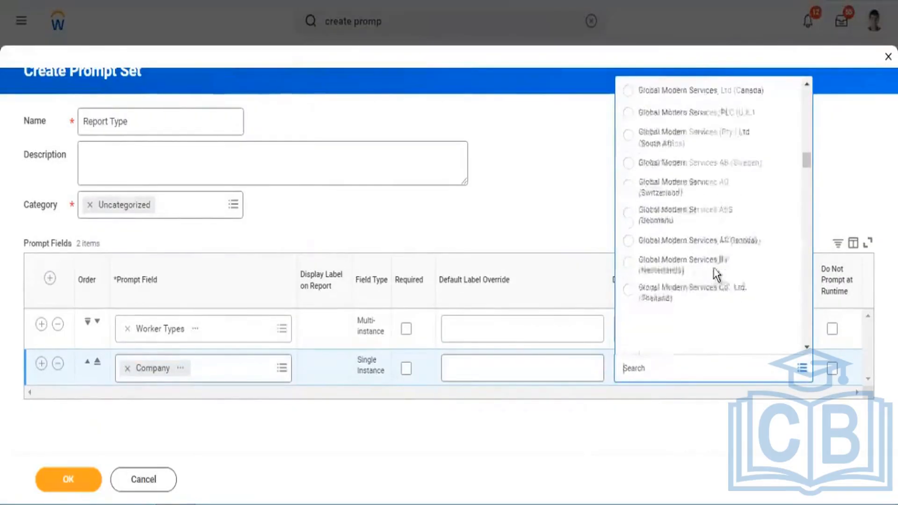
pyautogui.scroll(-3, 687, 202)
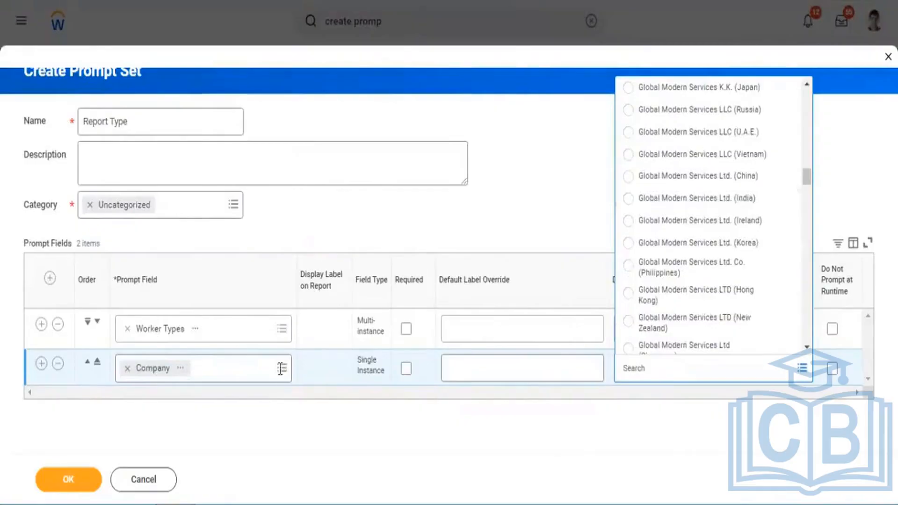
# Search the second row's prompt field for company, switch to the Payroll category Company field, and browse its Company default values.
pyautogui.click(290, 379)
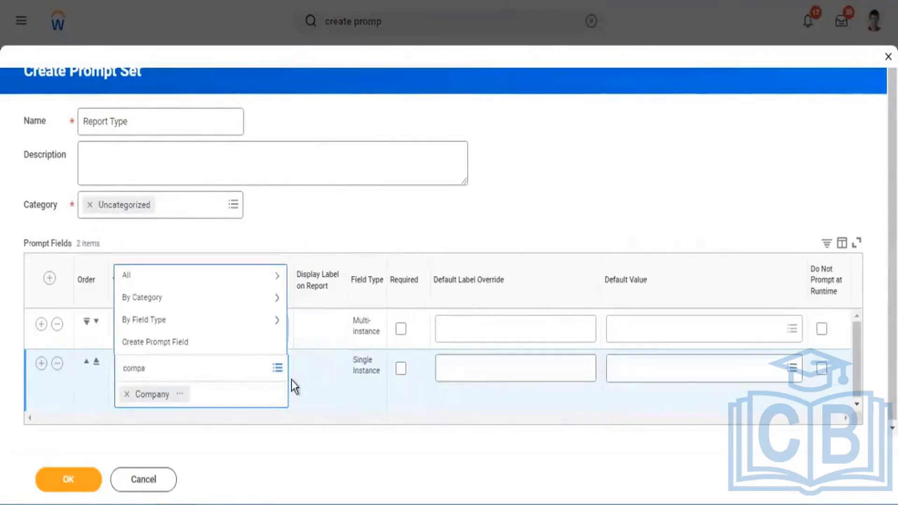
pyautogui.write('company')
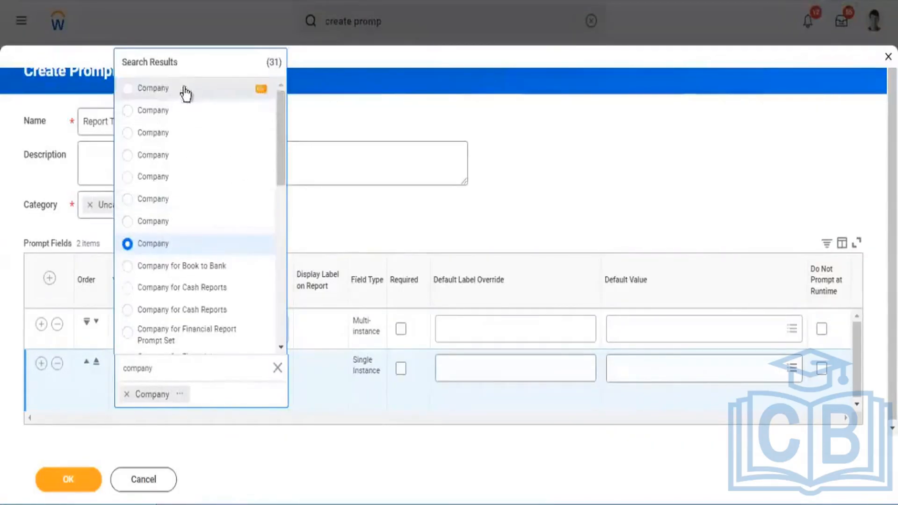
pyautogui.click(667, 374)
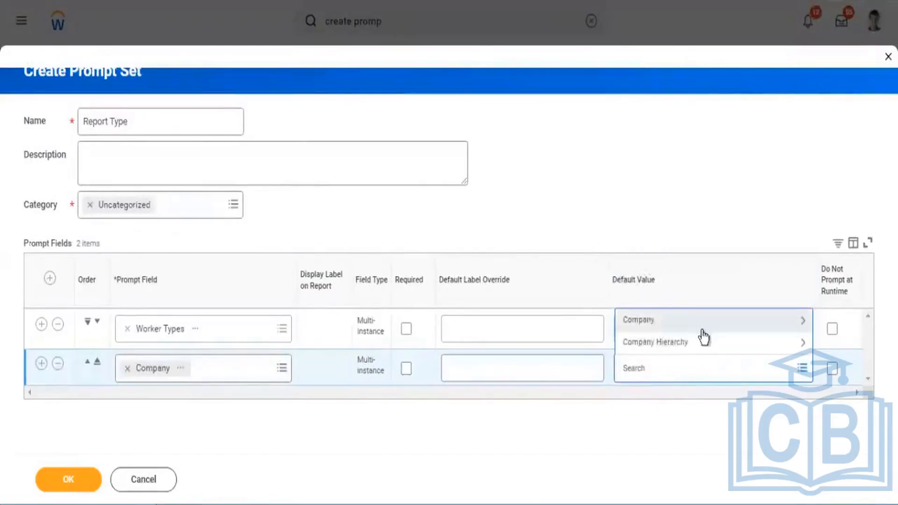
pyautogui.click(702, 331)
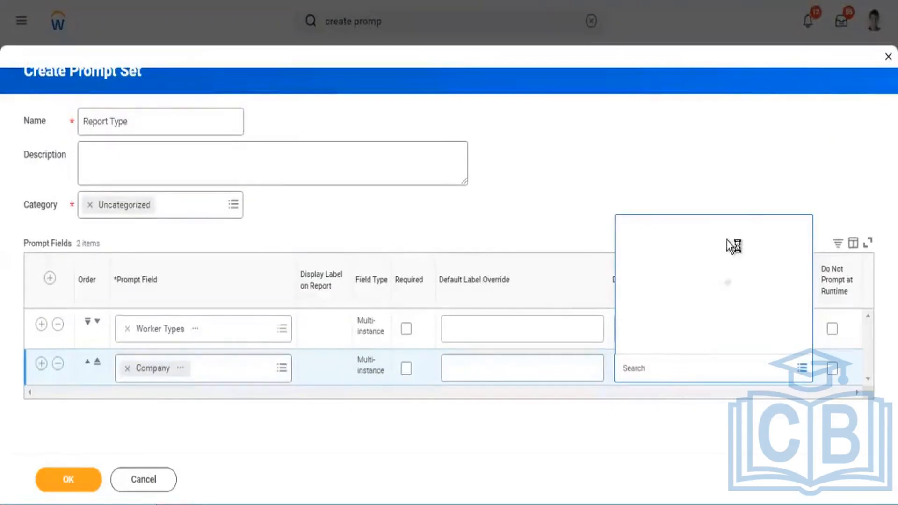
pyautogui.scroll(-10, 717, 260)
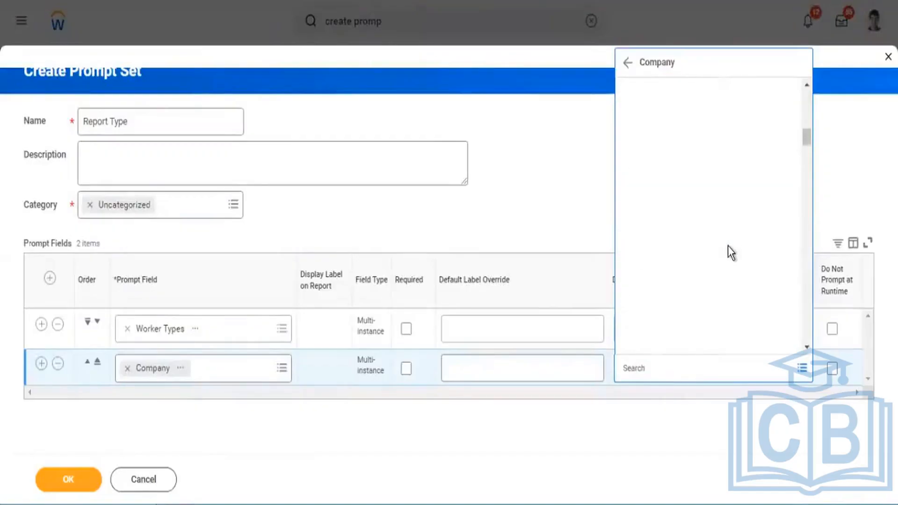
pyautogui.scroll(5, 739, 251)
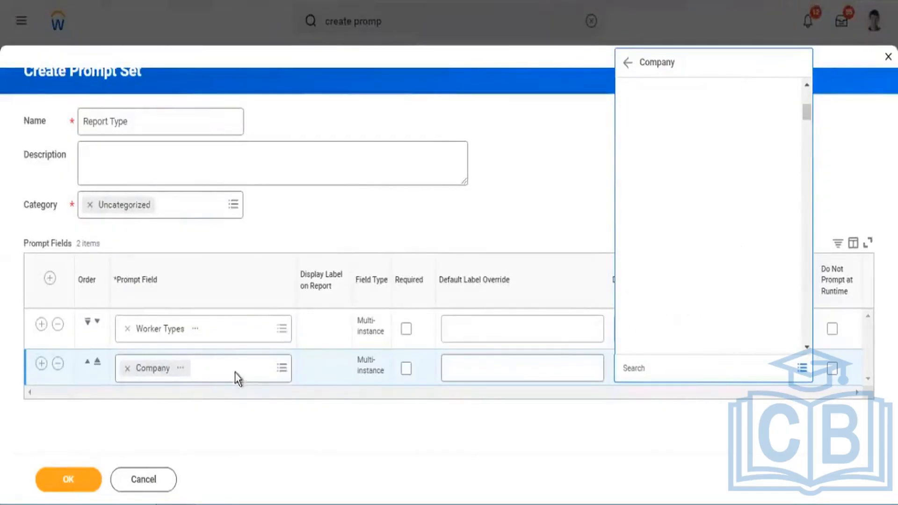
# Check the details of the second row's Company field, remove it, and search the prompt field for company again.
pyautogui.click(190, 370)
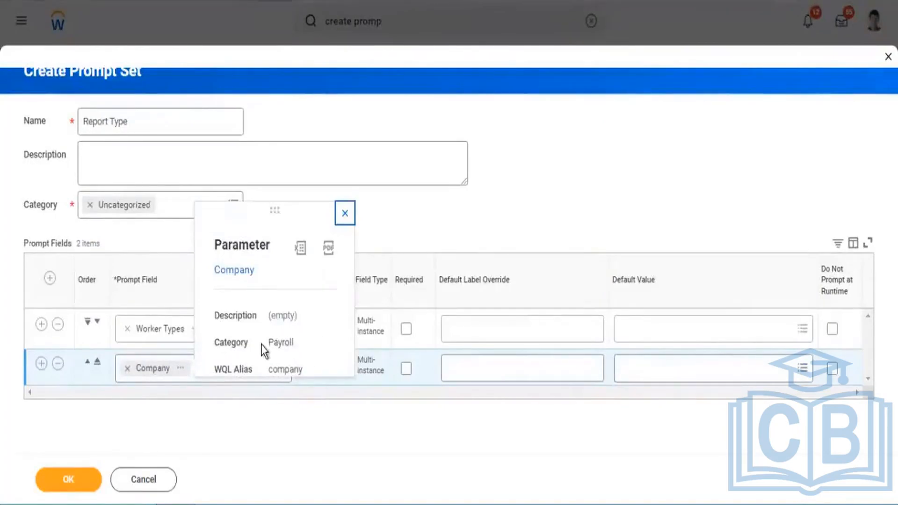
pyautogui.moveTo(269, 346); pyautogui.dragTo(290, 343)
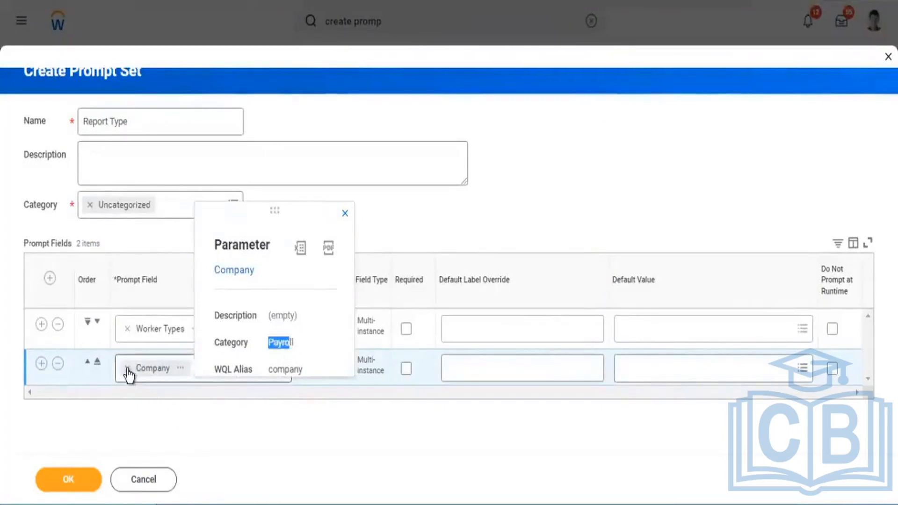
pyautogui.press('BackSpace')
pyautogui.write('company')
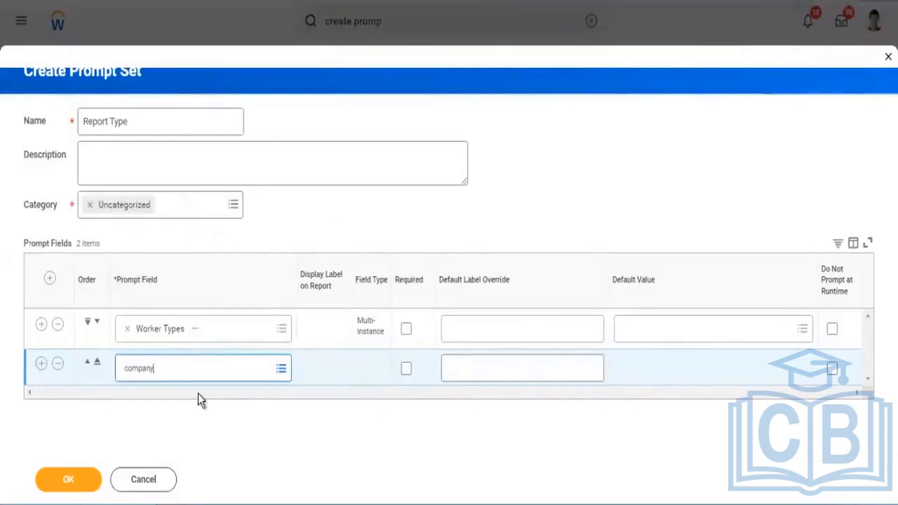
pyautogui.press('Return')
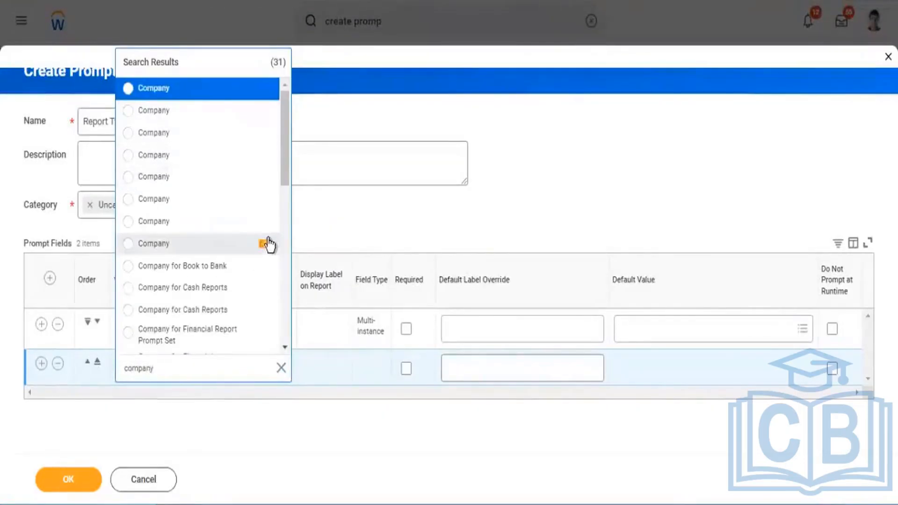
# Compare the details of the Company results and choose the one in the Reporting Transaction category with alias companyOrHierarchyForNonFinancialReporting.
pyautogui.click(266, 245)
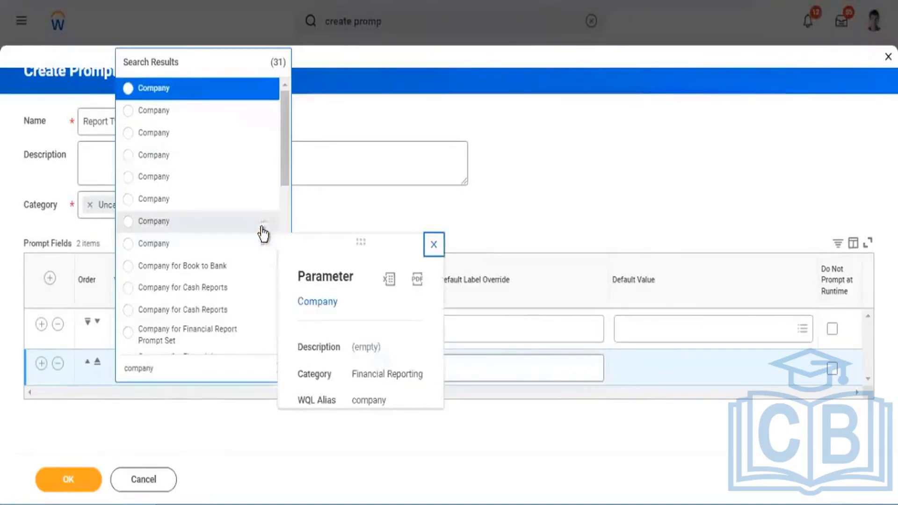
pyautogui.click(264, 223)
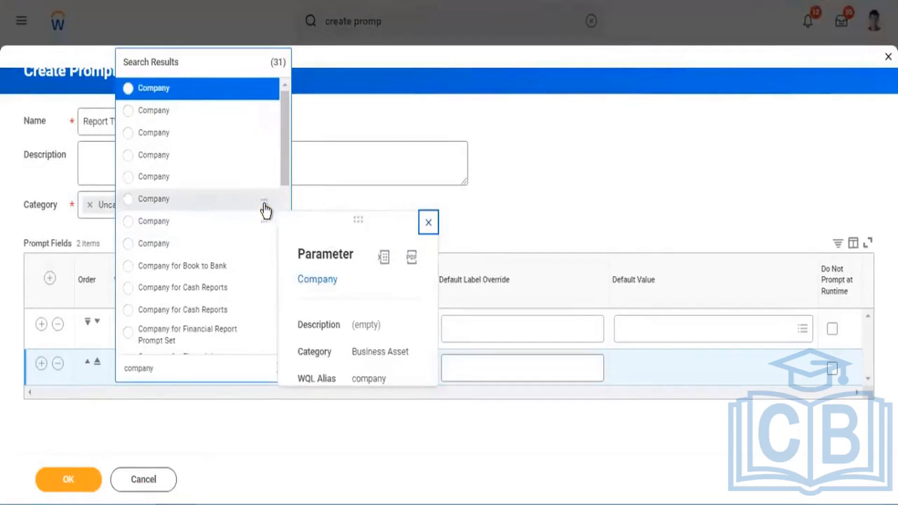
pyautogui.click(264, 178)
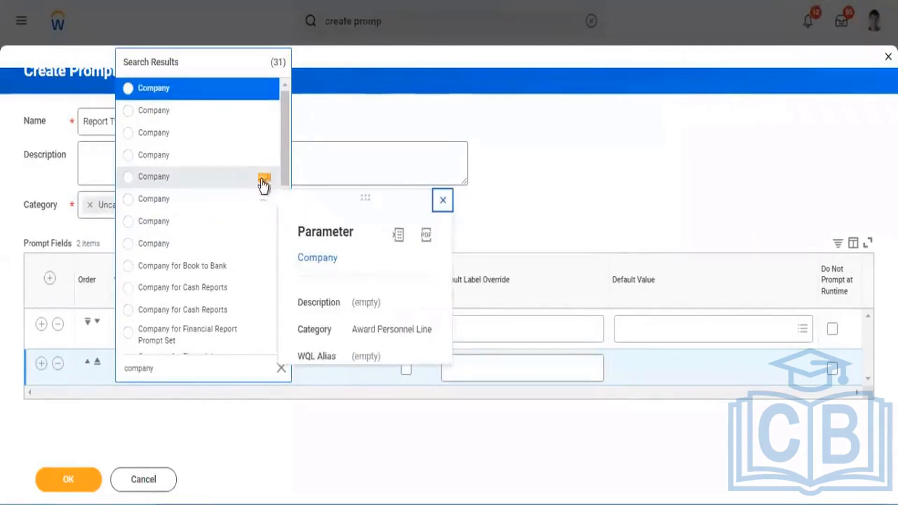
pyautogui.click(265, 158)
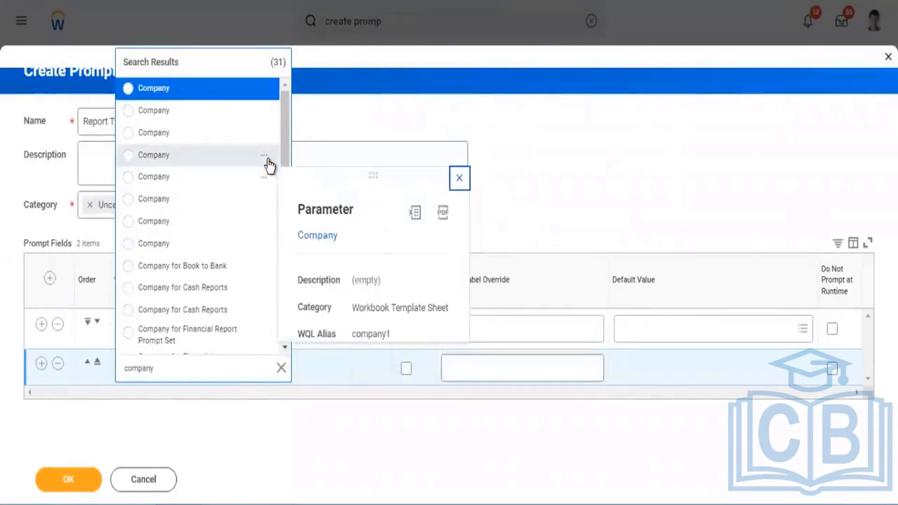
pyautogui.click(266, 158)
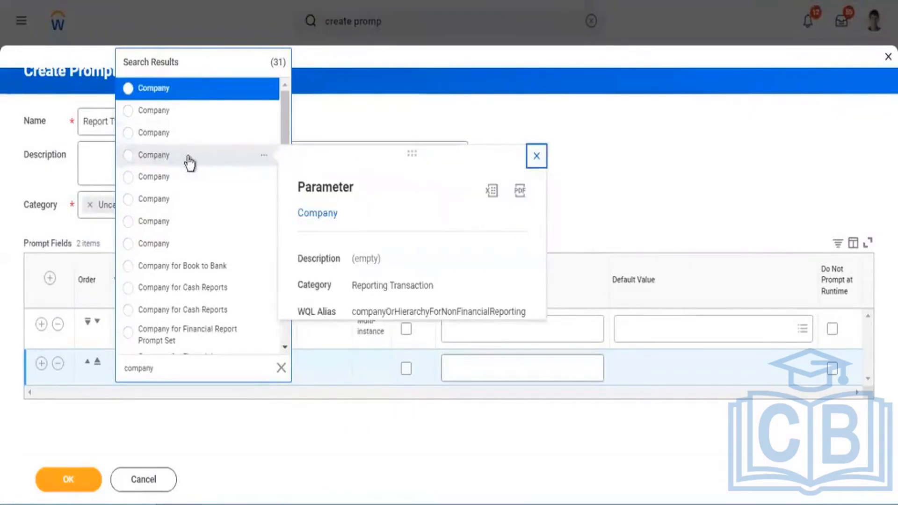
# Look through the Company default values offered for the replaced prompt field without choosing one.
pyautogui.click(667, 377)
pyautogui.click(663, 368)
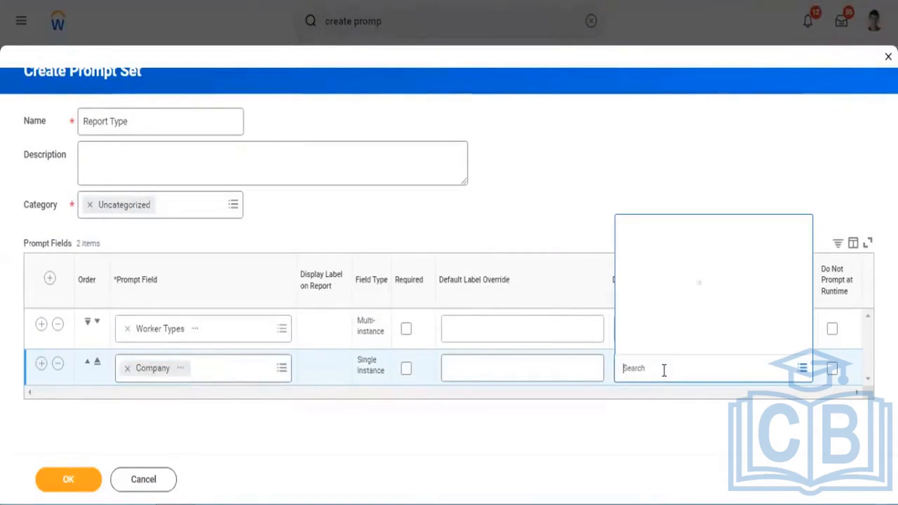
pyautogui.click(673, 330)
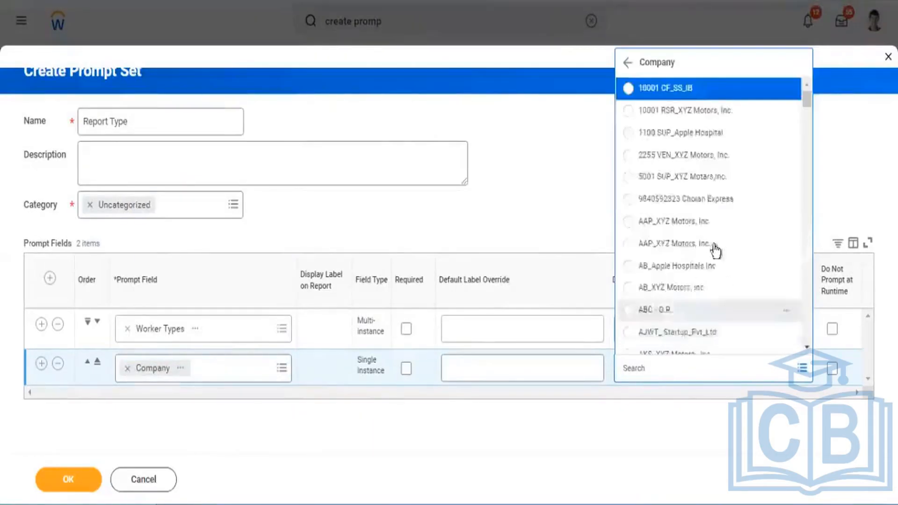
pyautogui.scroll(-5, 715, 248)
pyautogui.click(94, 445)
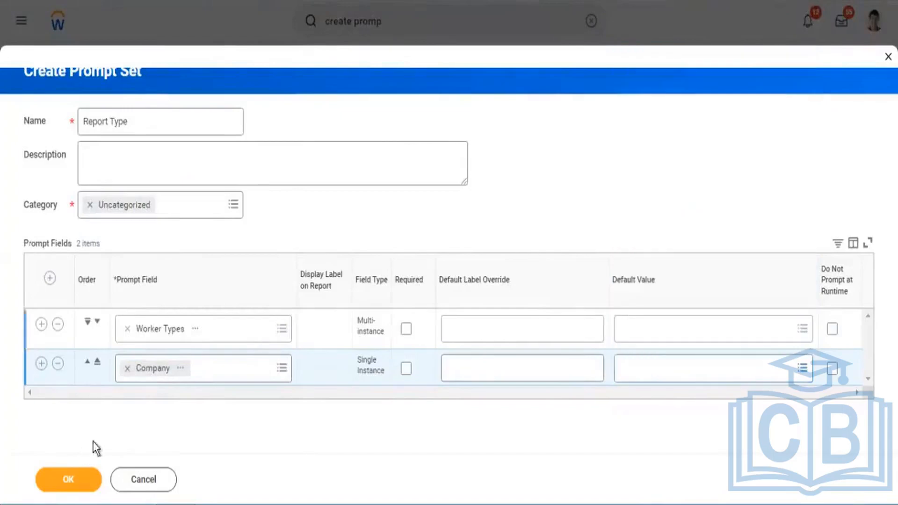
# Save the Report Type prompt set and return to the Create Custom Report form.
pyautogui.click(68, 478)
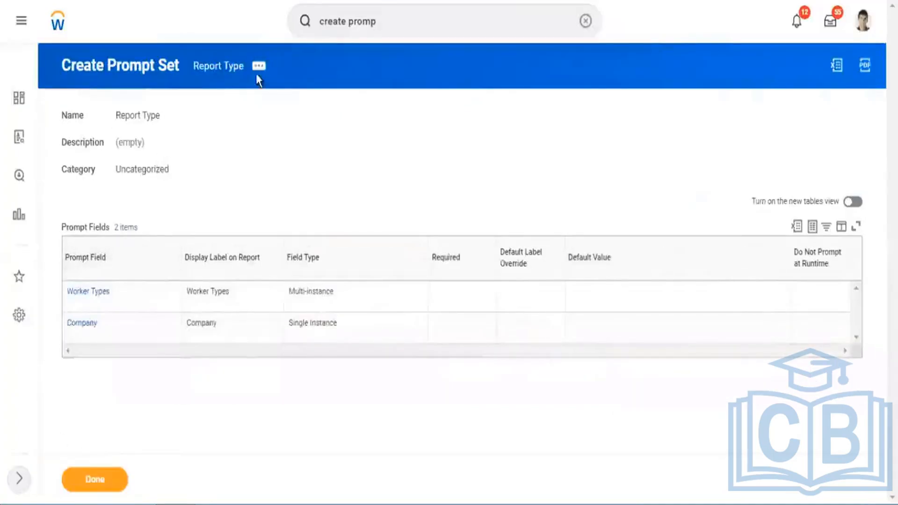
pyautogui.click(258, 66)
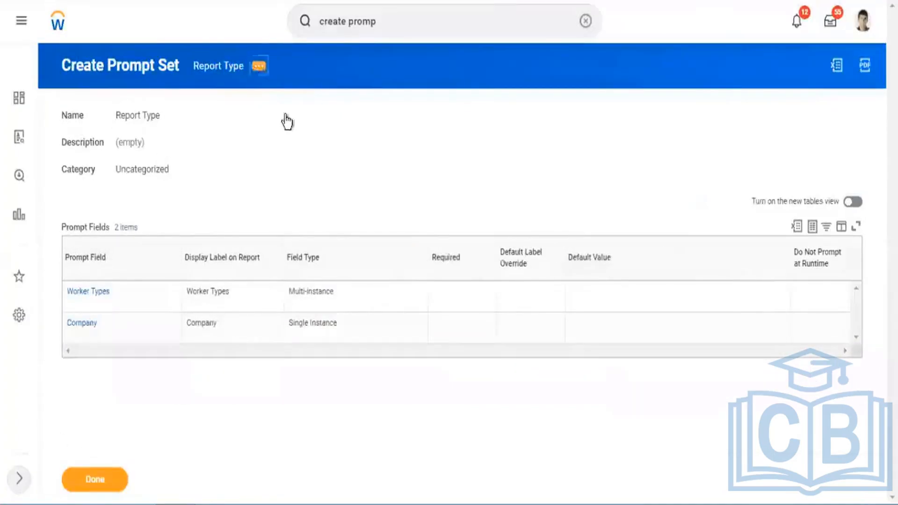
pyautogui.click(362, 58)
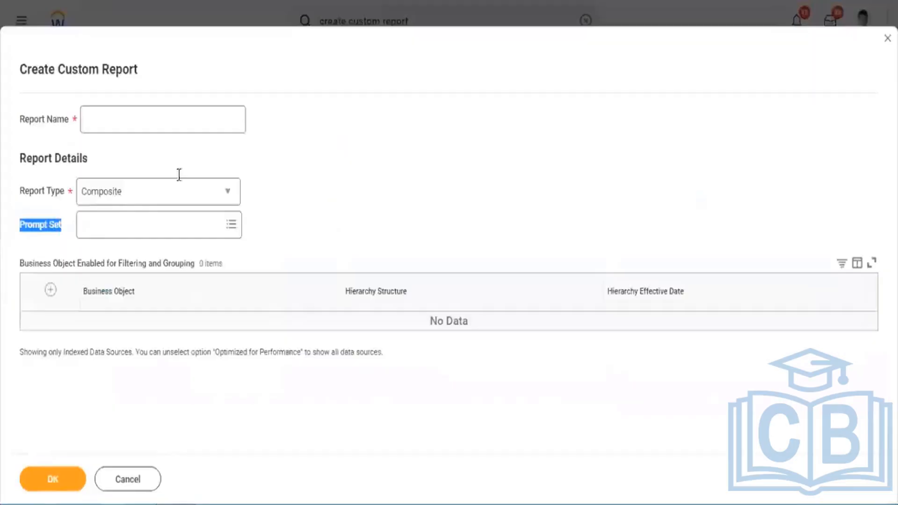
# Try the Report Type prompt set on the composite report and clear the Prompt Set field again.
pyautogui.click(111, 234)
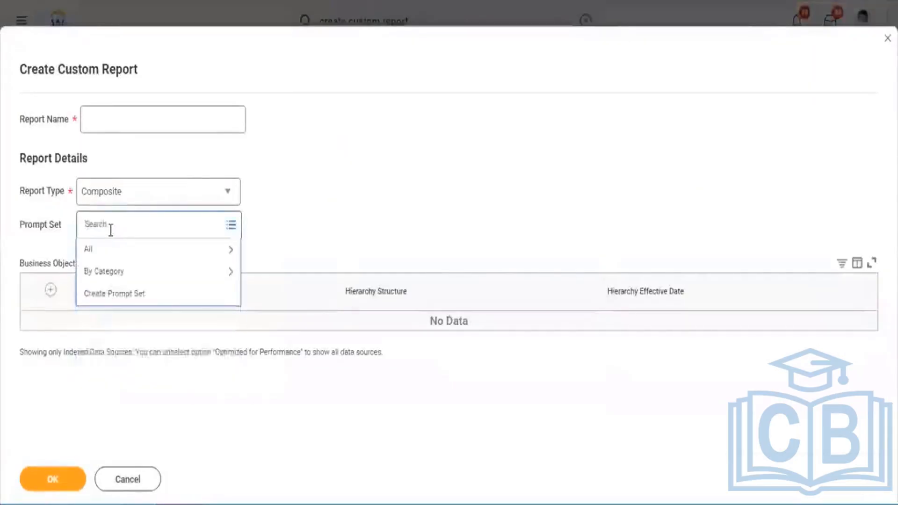
pyautogui.write('Report Type')
pyautogui.press('Return')
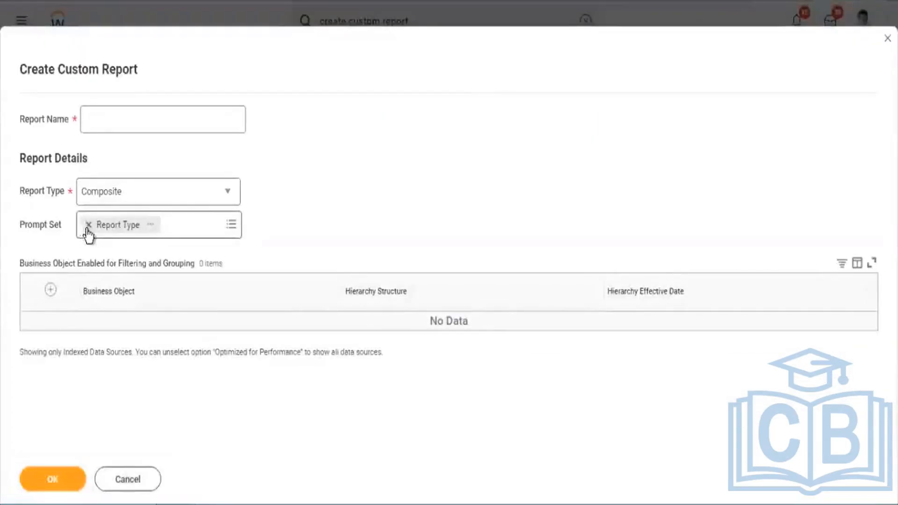
pyautogui.click(86, 225)
# Name the composite report All Reports in Tenant.
pyautogui.click(154, 125)
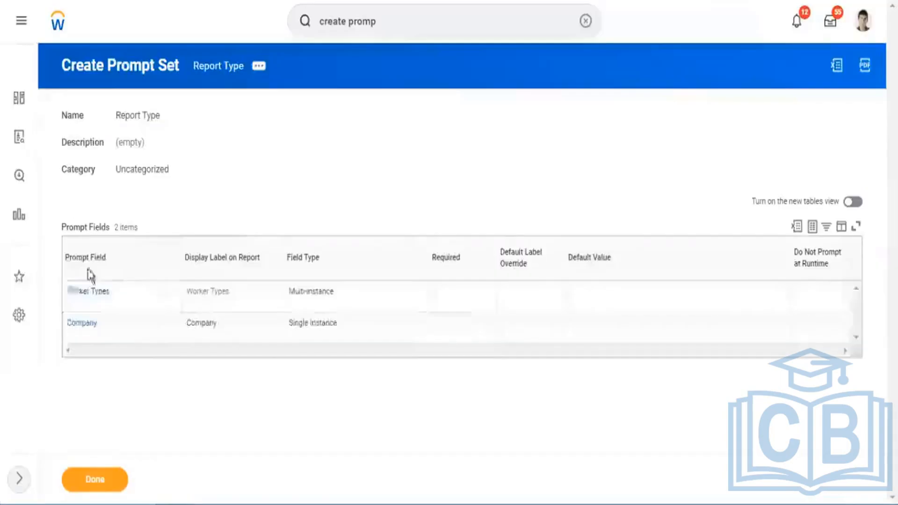
pyautogui.moveTo(106, 336); pyautogui.dragTo(65, 302)
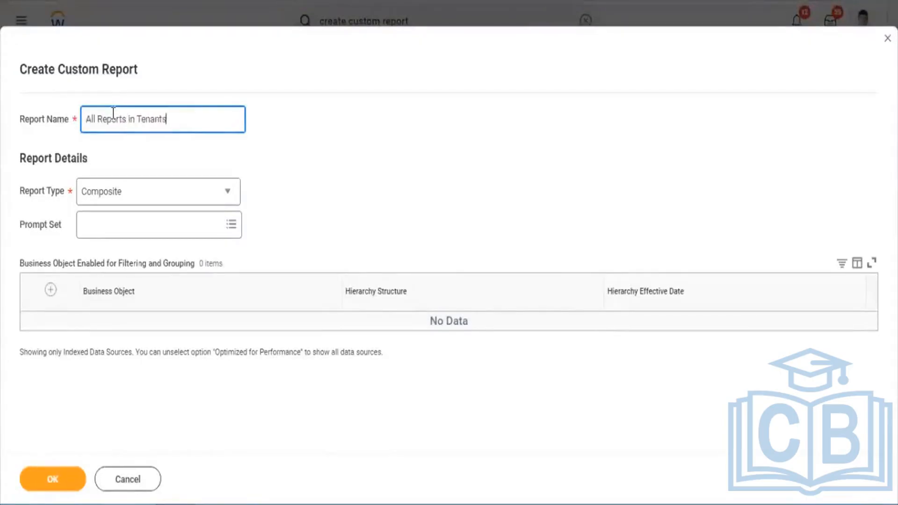
pyautogui.press('BackSpace')
pyautogui.moveTo(162, 119); pyautogui.dragTo(76, 137)
pyautogui.click(400, 164)
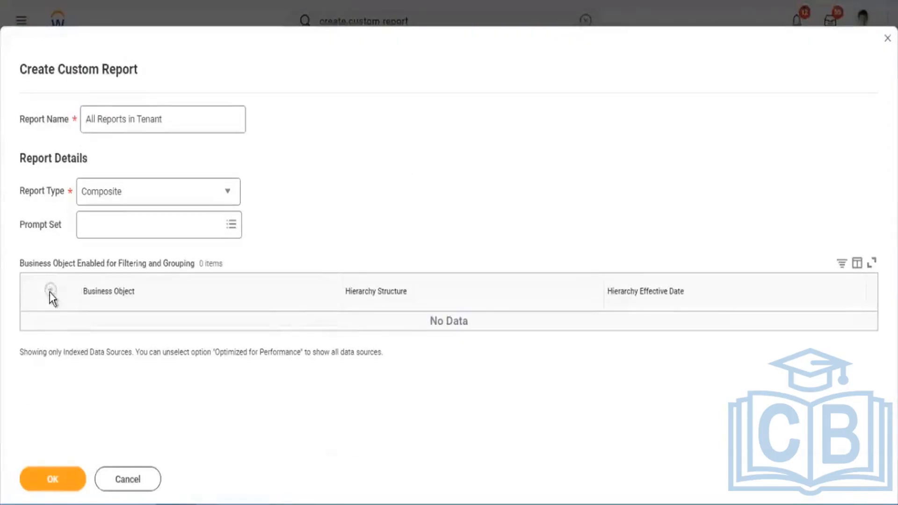
# Add an empty row to the composite report's business objects enabled for filtering and grouping.
pyautogui.click(51, 290)
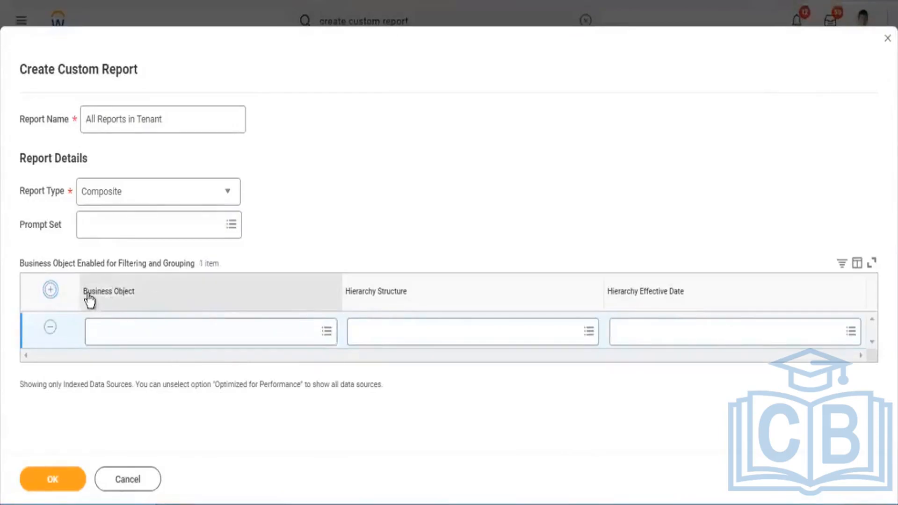
pyautogui.moveTo(88, 292); pyautogui.dragTo(136, 294)
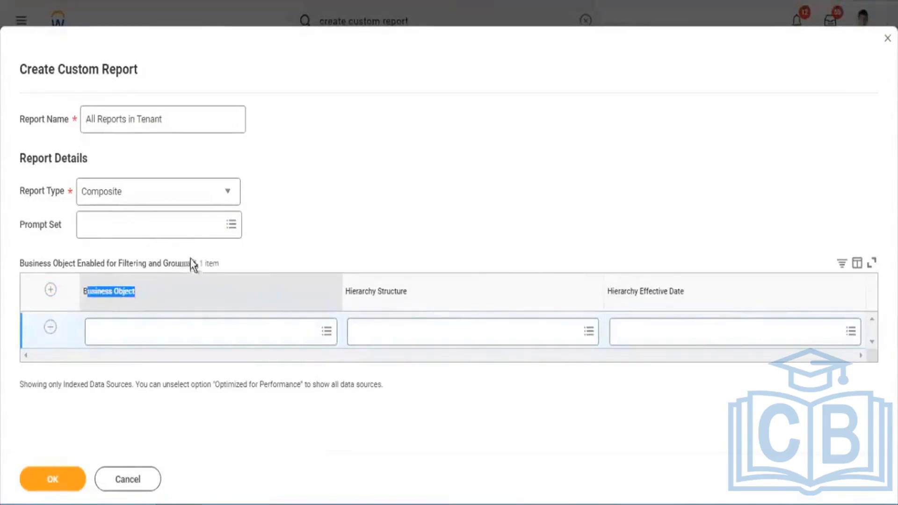
pyautogui.click(160, 277)
pyautogui.click(160, 269)
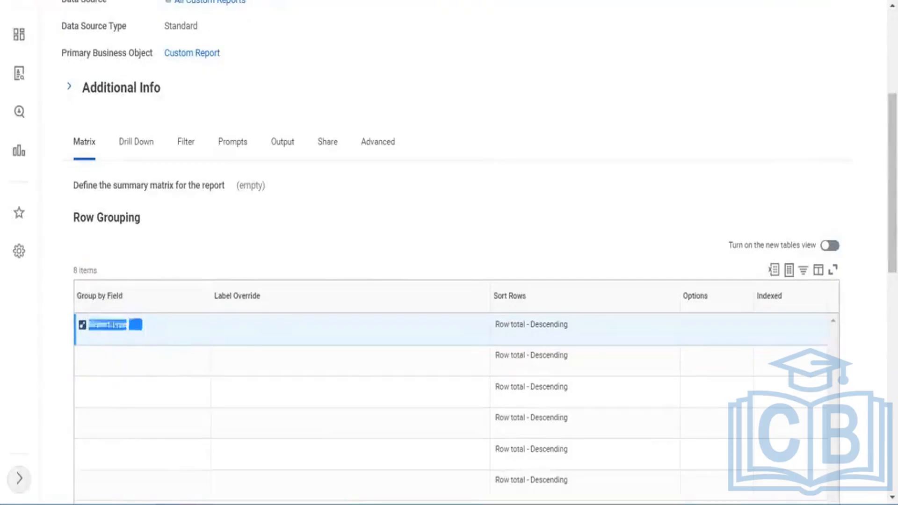
# Compare the row grouping field and primary business object of the SubRep1 - All Custom Reports and SupRep2 - All Standard Reports definitions.
pyautogui.click(146, 328)
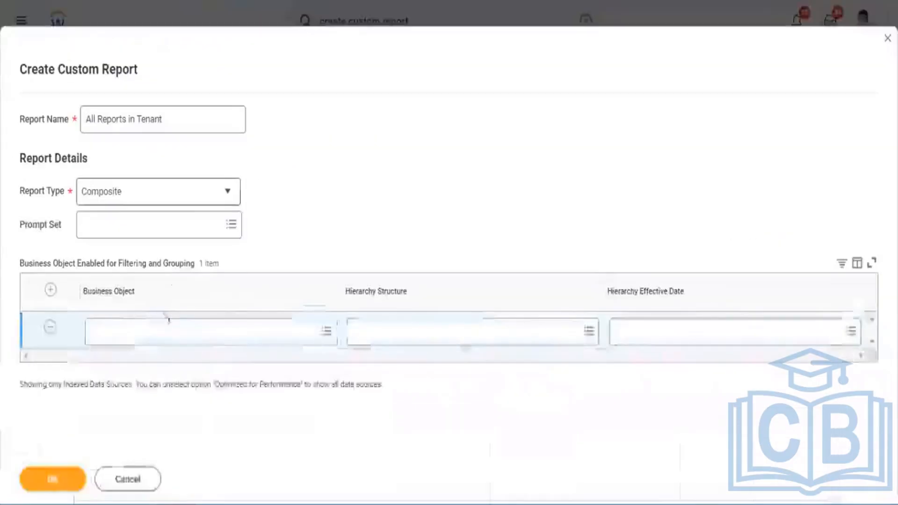
pyautogui.tripleClick(122, 305)
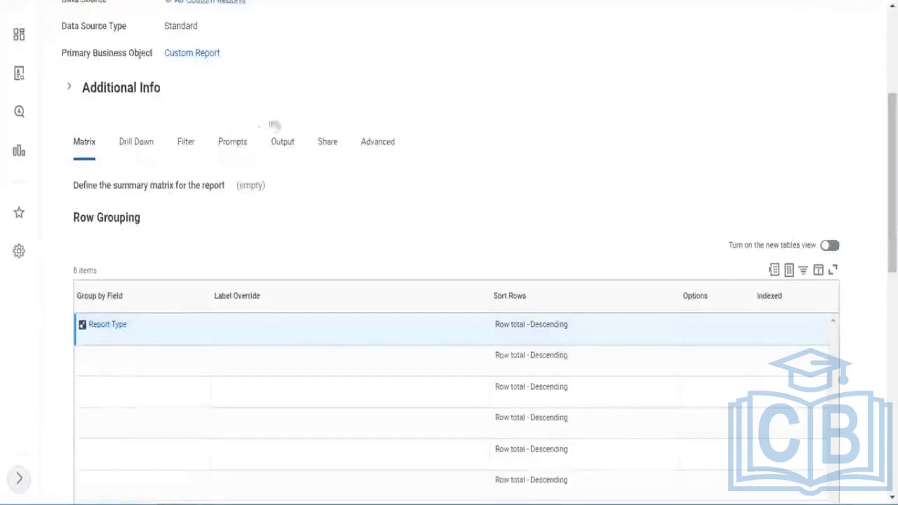
pyautogui.scroll(5, 208, 219)
pyautogui.moveTo(221, 284); pyautogui.dragTo(159, 293)
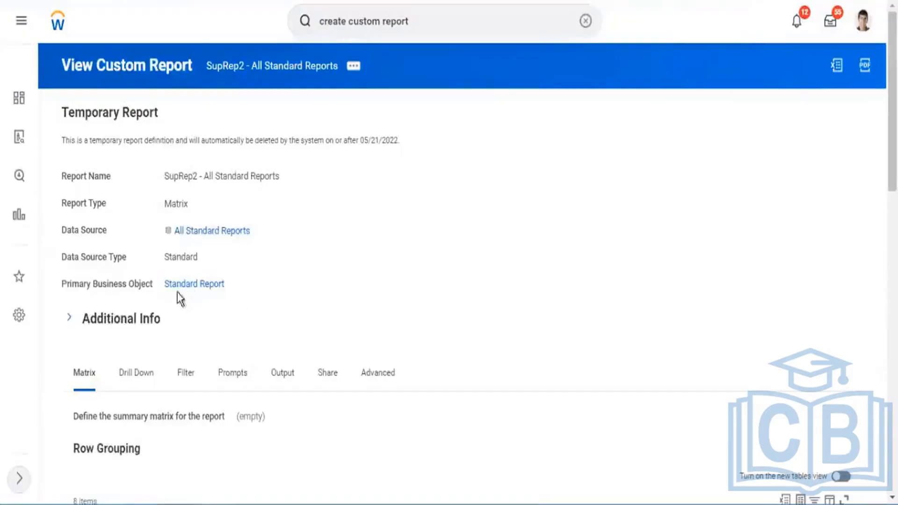
pyautogui.moveTo(177, 292); pyautogui.dragTo(224, 304)
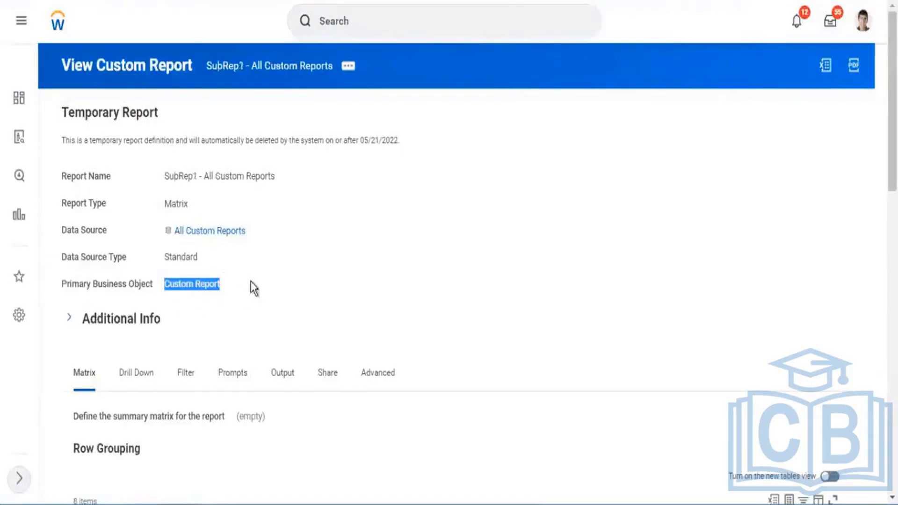
pyautogui.click(251, 282)
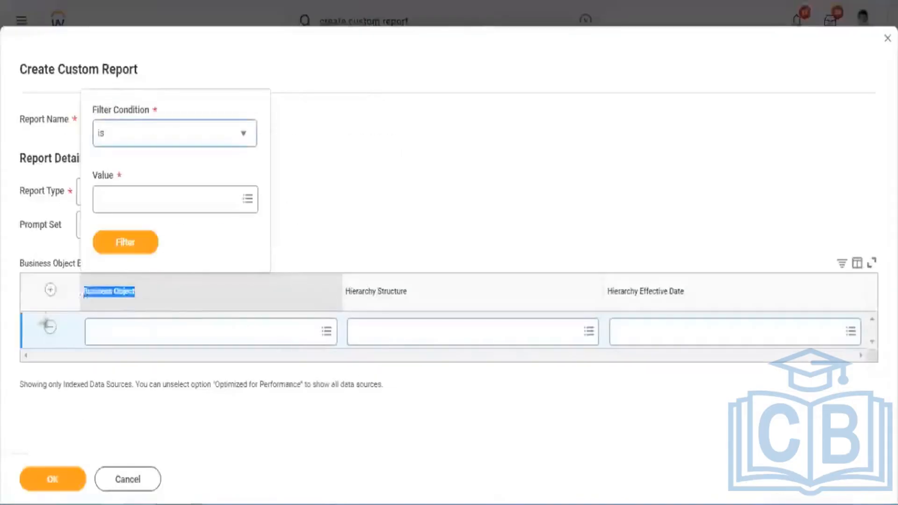
pyautogui.click(46, 258)
pyautogui.moveTo(30, 260); pyautogui.dragTo(220, 264)
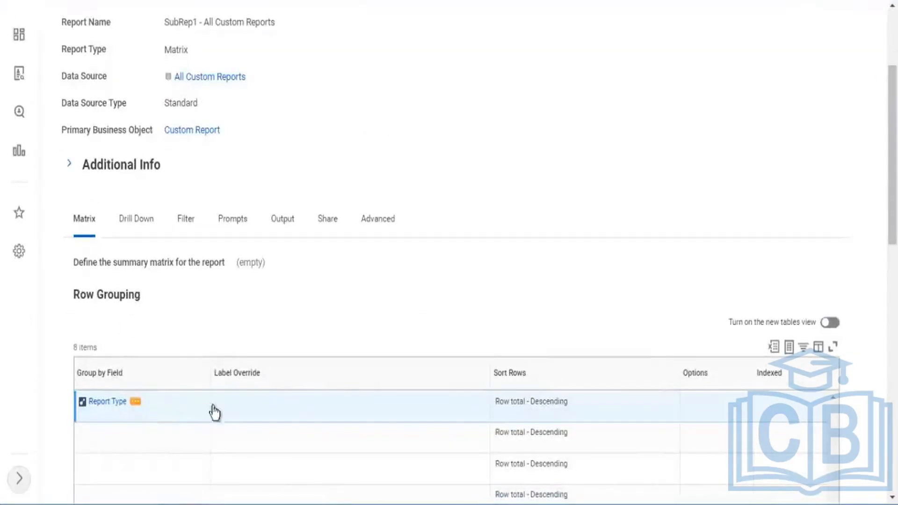
# Copy the Report Type field name from SubRep1's row grouping and check the grouping field in SupRep2.
pyautogui.click(135, 401)
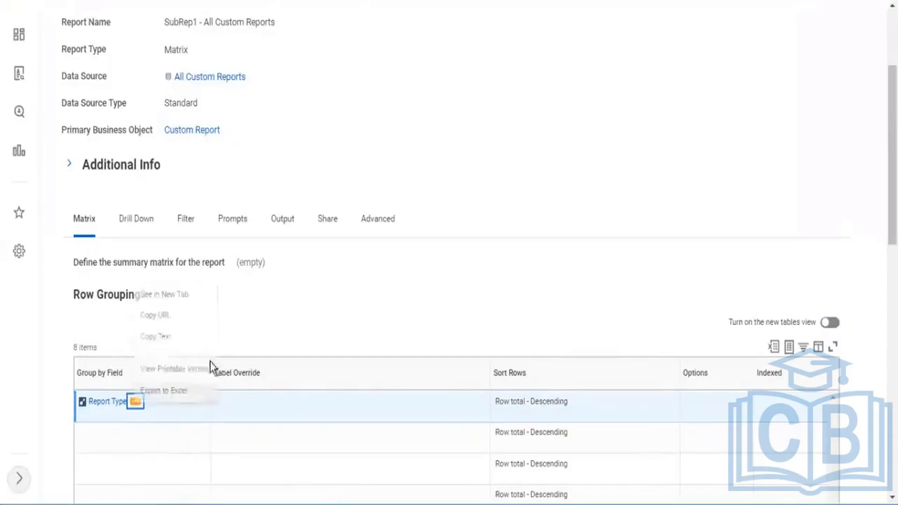
pyautogui.click(156, 337)
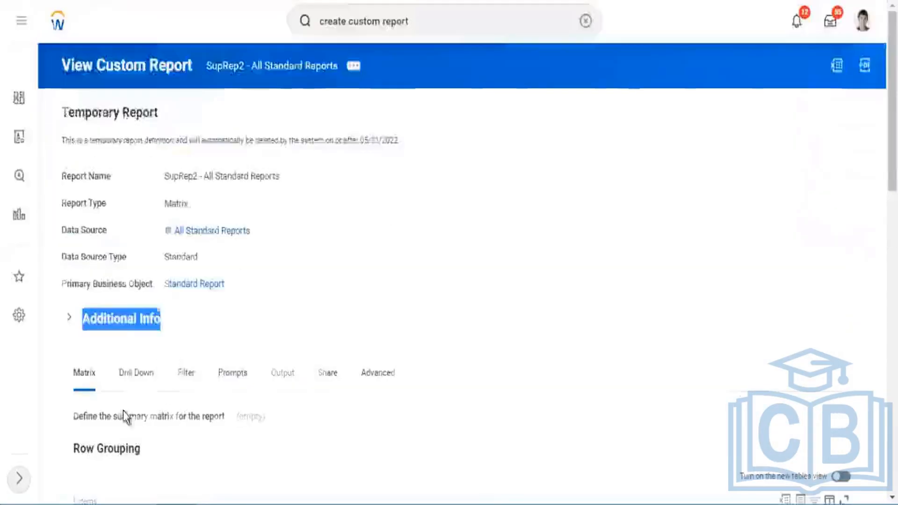
pyautogui.scroll(-5, 156, 344)
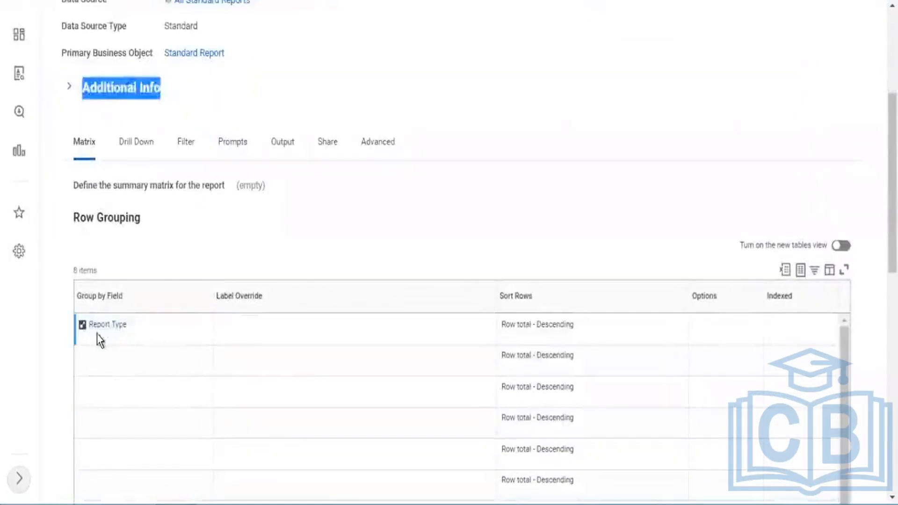
pyautogui.moveTo(99, 340); pyautogui.dragTo(87, 333)
pyautogui.hotkey('ctrl', 'c')
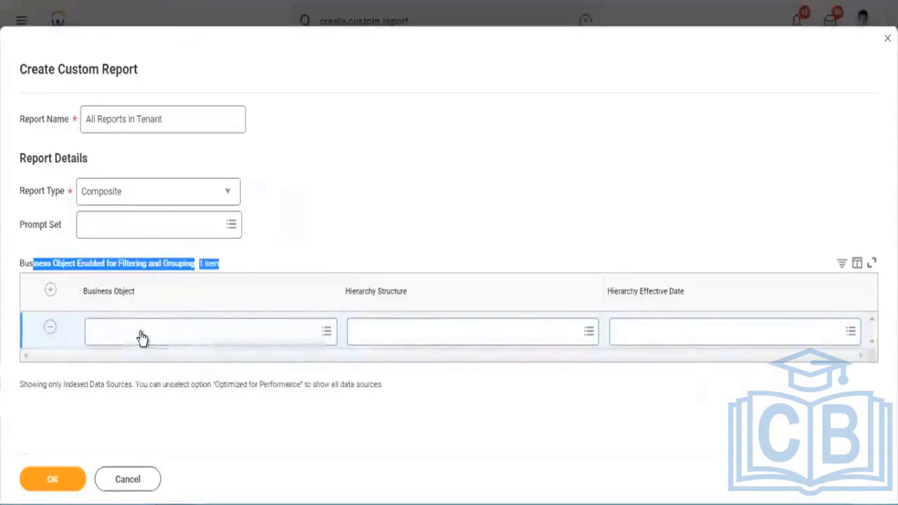
# Set the new row's business object to Report Type and create the composite report.
pyautogui.click(141, 332)
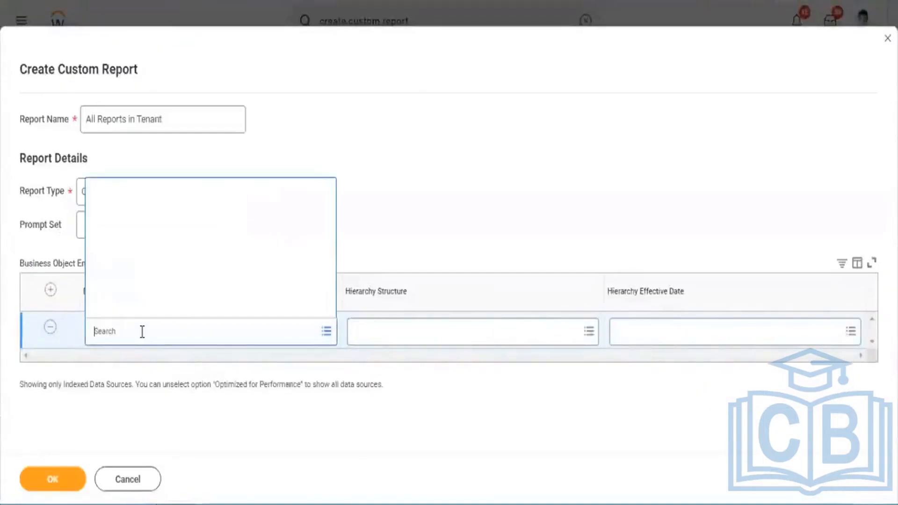
pyautogui.hotkey('ctrl', 'v')
pyautogui.press('Return')
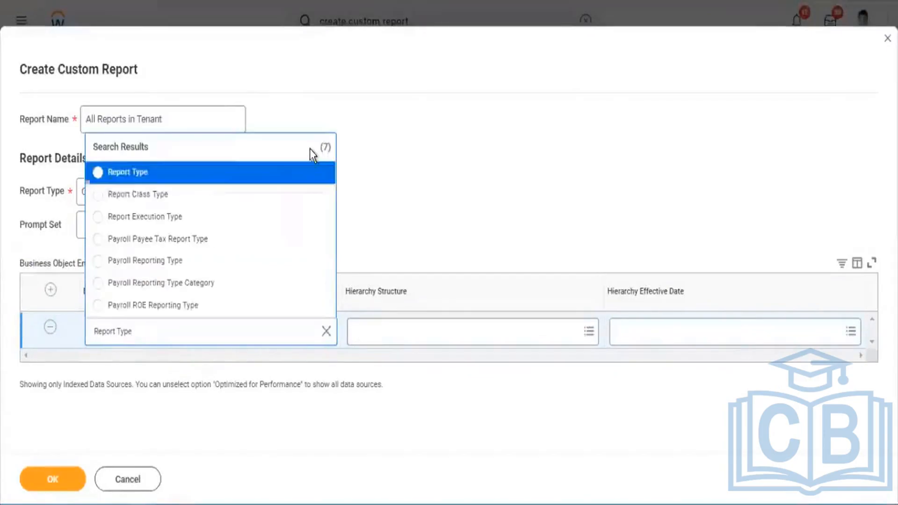
pyautogui.click(131, 172)
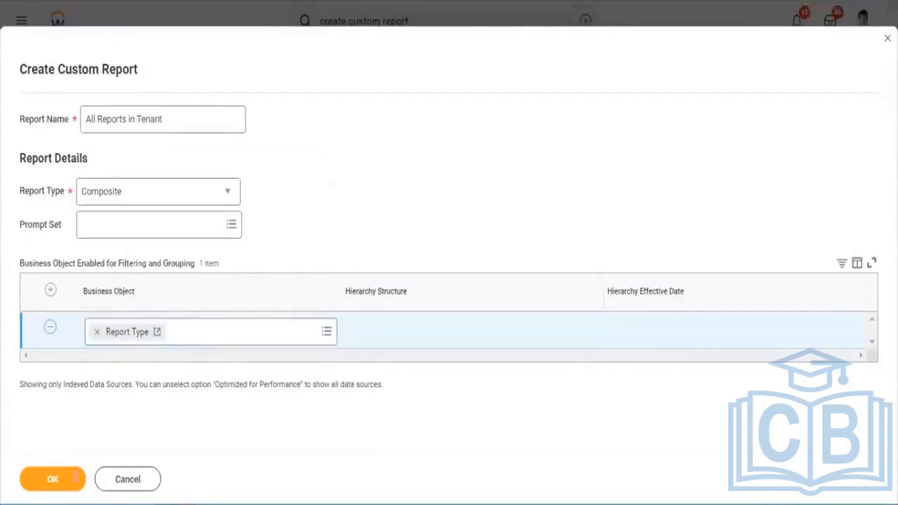
pyautogui.click(49, 484)
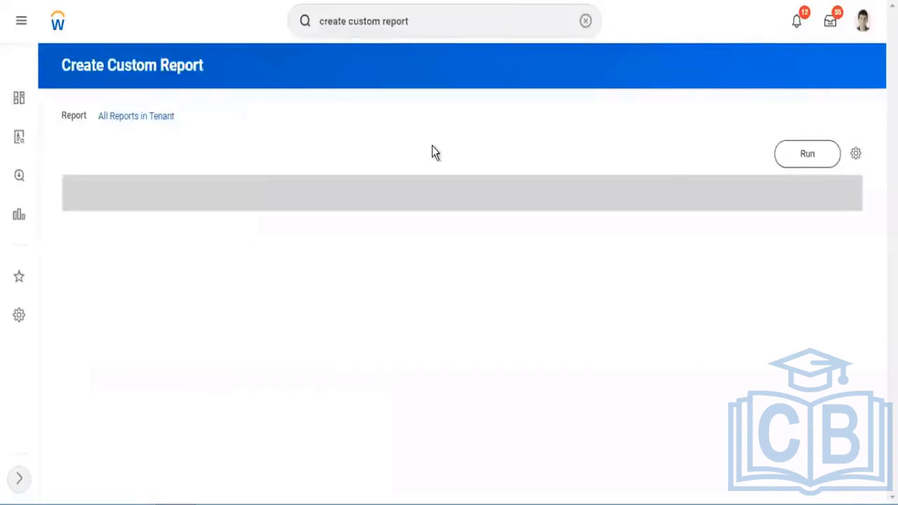
# Open the Control Field definition for column C1 of the composite grid.
pyautogui.scroll(-2, 287, 137)
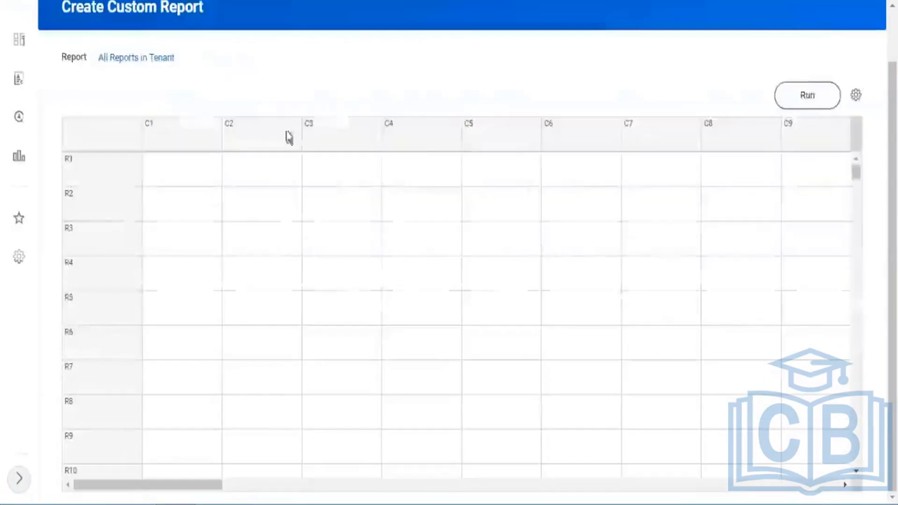
pyautogui.scroll(2, 162, 128)
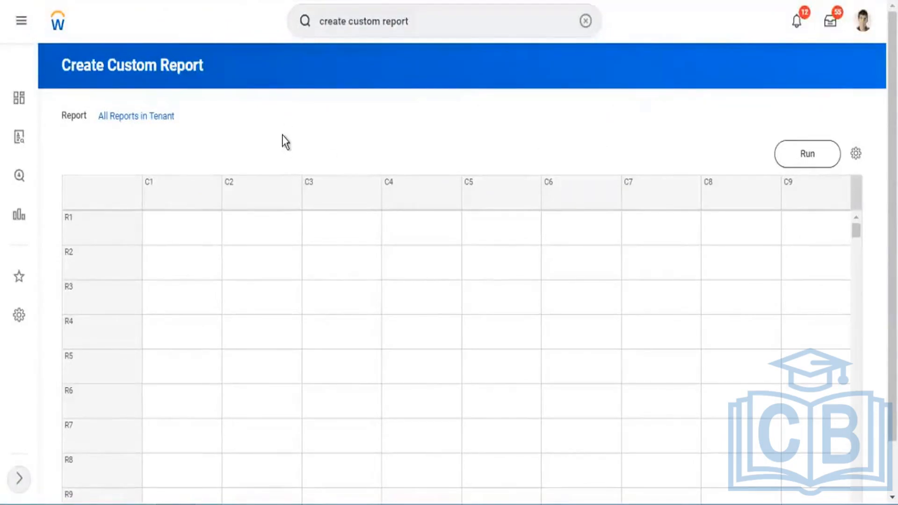
pyautogui.click(170, 196)
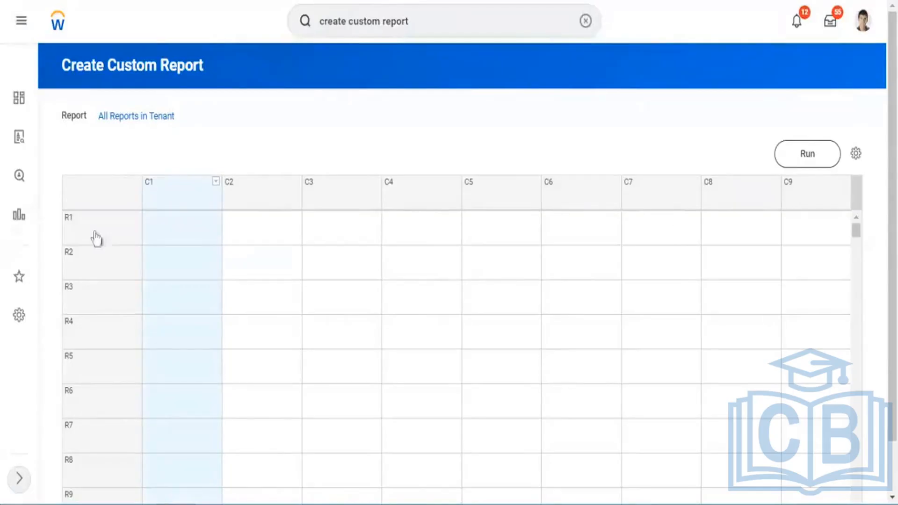
pyautogui.click(217, 183)
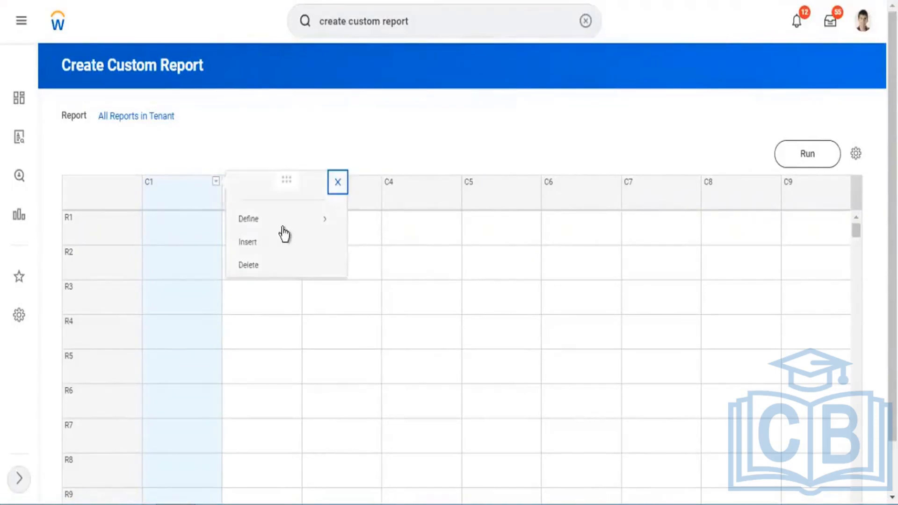
pyautogui.moveTo(261, 222)
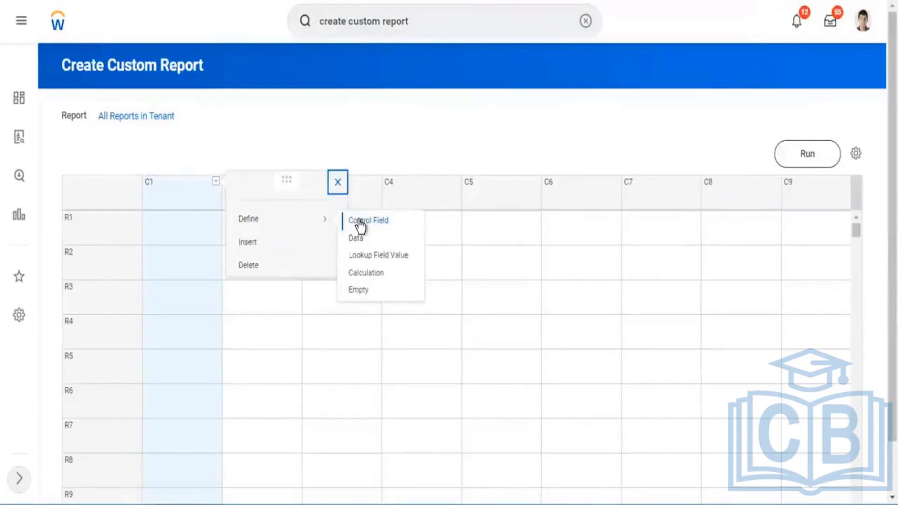
pyautogui.click(412, 79)
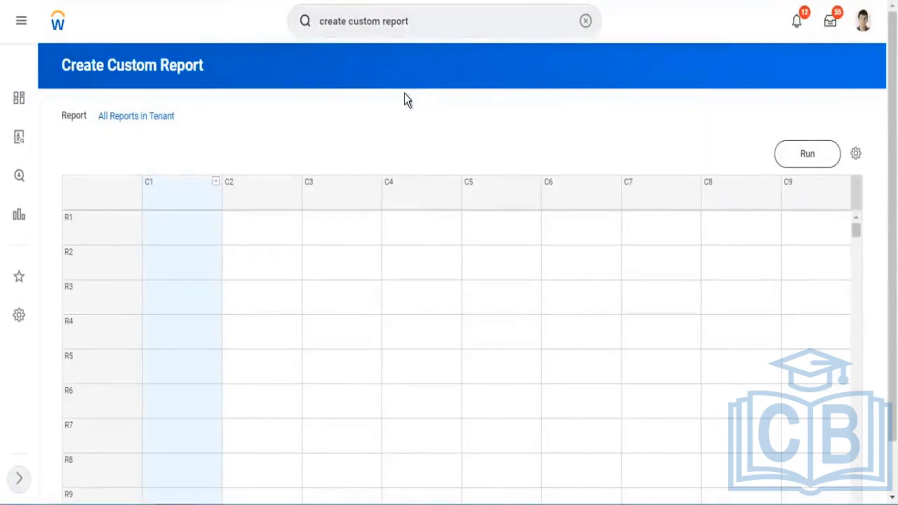
# Name the C1 control field column Report Types, keep Report Type as its business object, and save the definition.
pyautogui.scroll(-2, 280, 271)
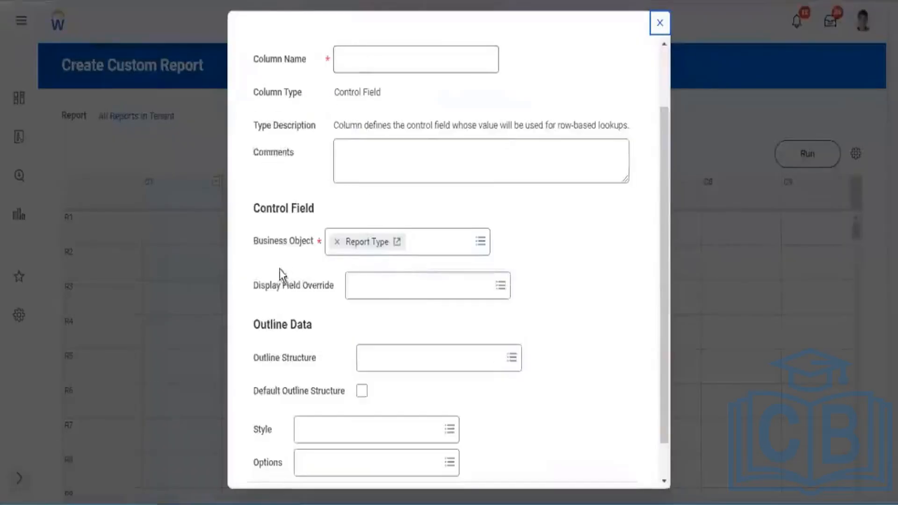
pyautogui.moveTo(262, 242); pyautogui.dragTo(309, 243)
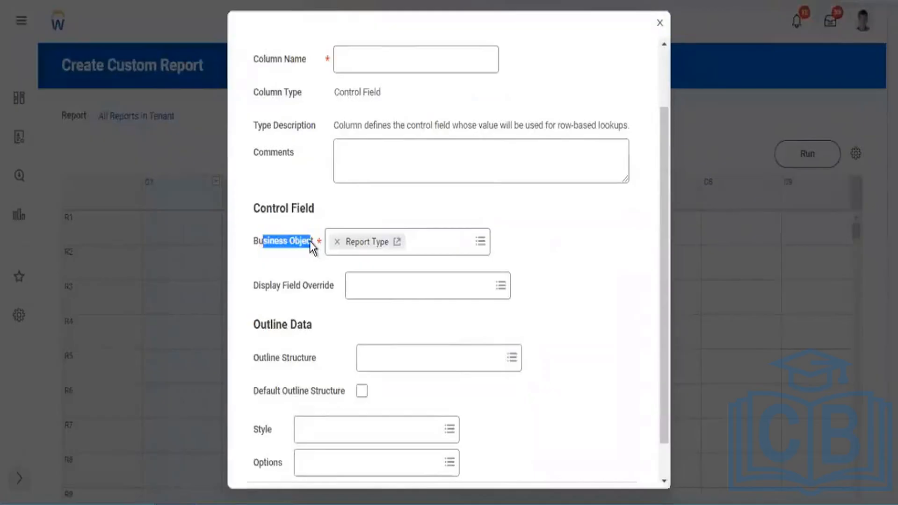
pyautogui.scroll(-2, 313, 224)
pyautogui.scroll(3, 388, 127)
pyautogui.click(366, 131)
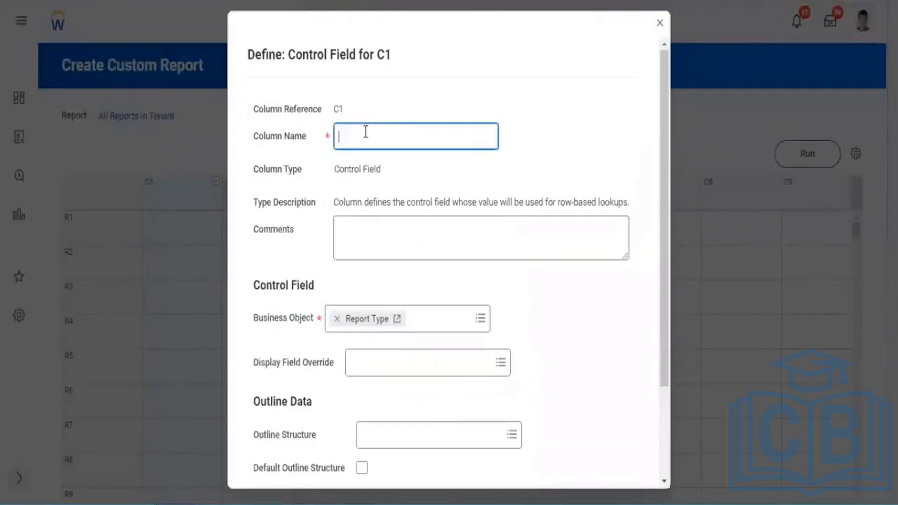
pyautogui.write('Report Types')
pyautogui.moveTo(338, 136); pyautogui.dragTo(397, 142)
pyautogui.click(409, 136)
pyautogui.moveTo(343, 137); pyautogui.dragTo(371, 160)
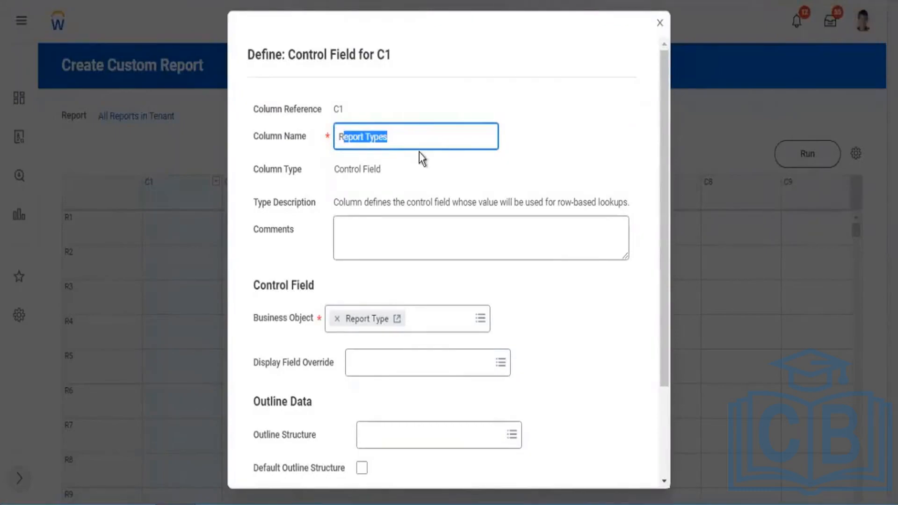
pyautogui.scroll(-3, 451, 200)
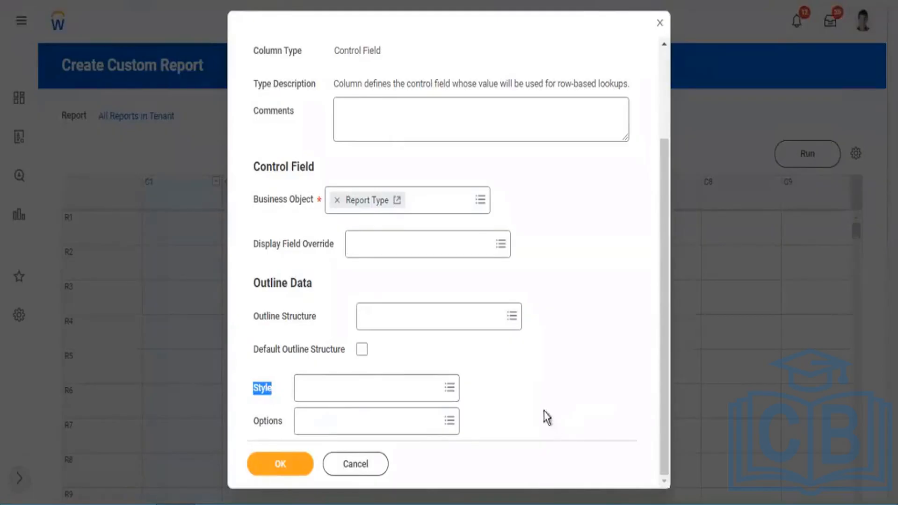
pyautogui.moveTo(544, 409); pyautogui.dragTo(322, 361)
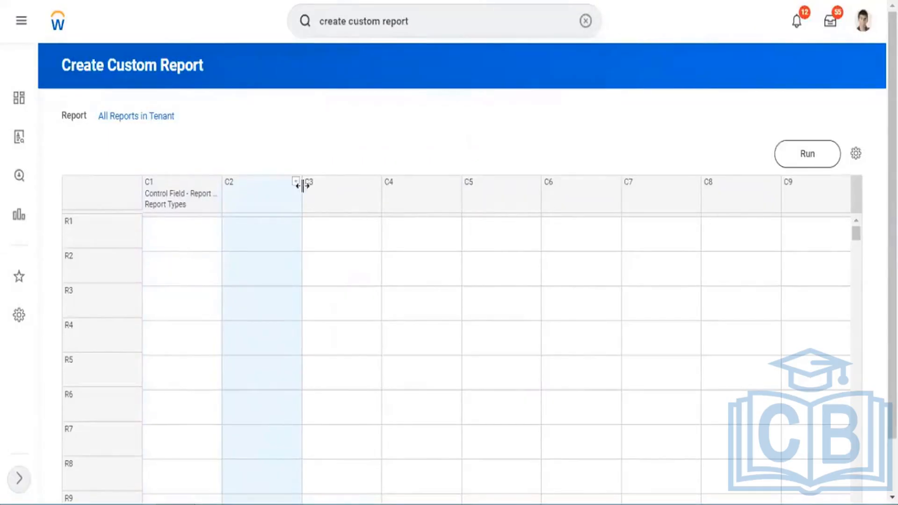
# Open a Data definition for column C2 of the composite grid and list the available sub-reports for it.
pyautogui.click(331, 207)
pyautogui.moveTo(357, 224)
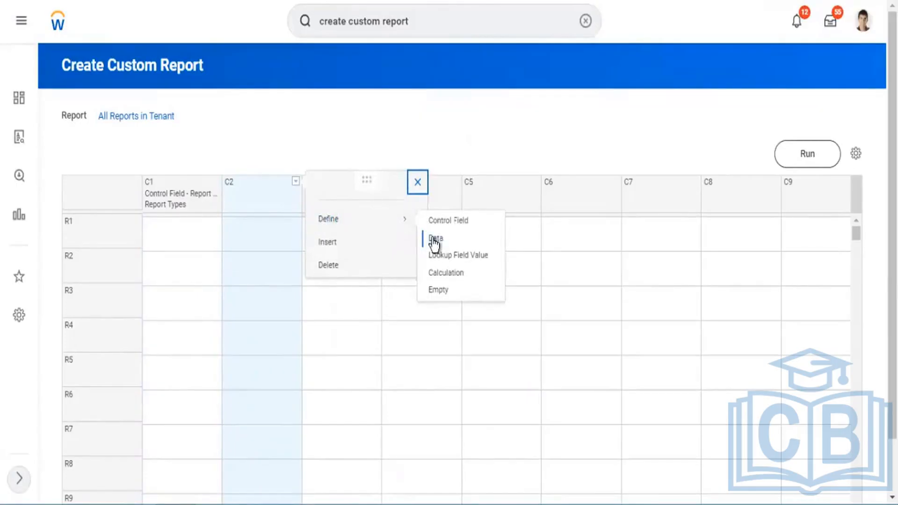
pyautogui.click(496, 243)
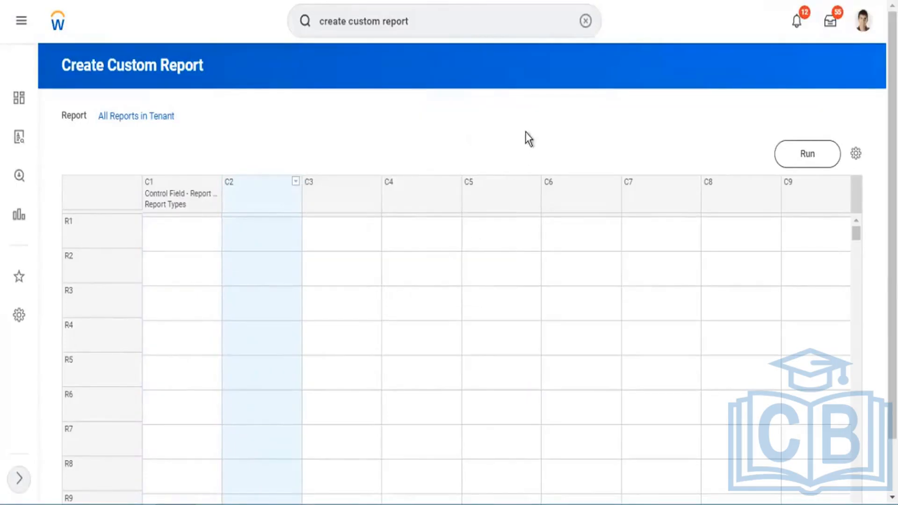
pyautogui.scroll(-2, 500, 210)
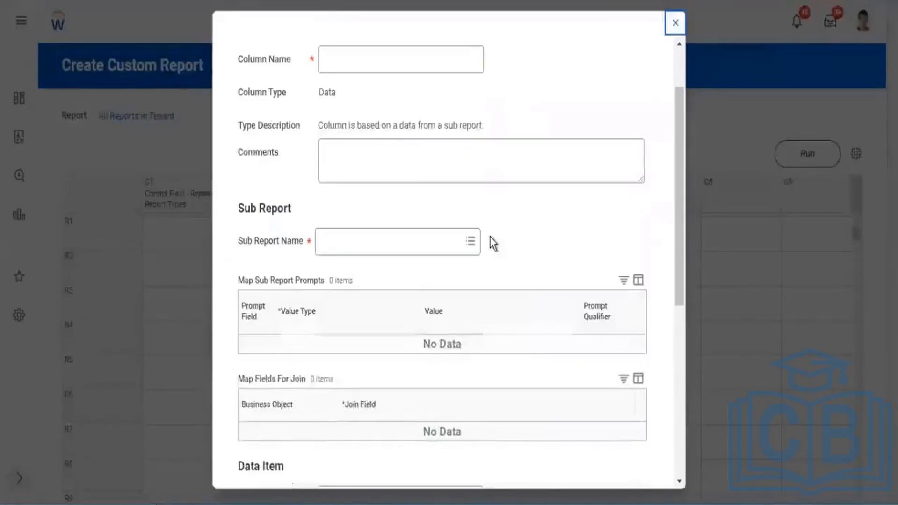
pyautogui.moveTo(241, 241); pyautogui.dragTo(290, 246)
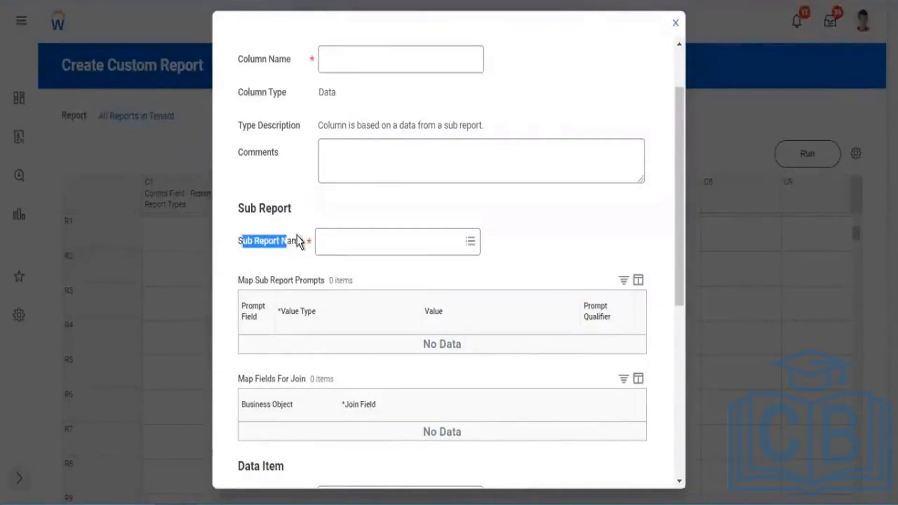
pyautogui.click(423, 244)
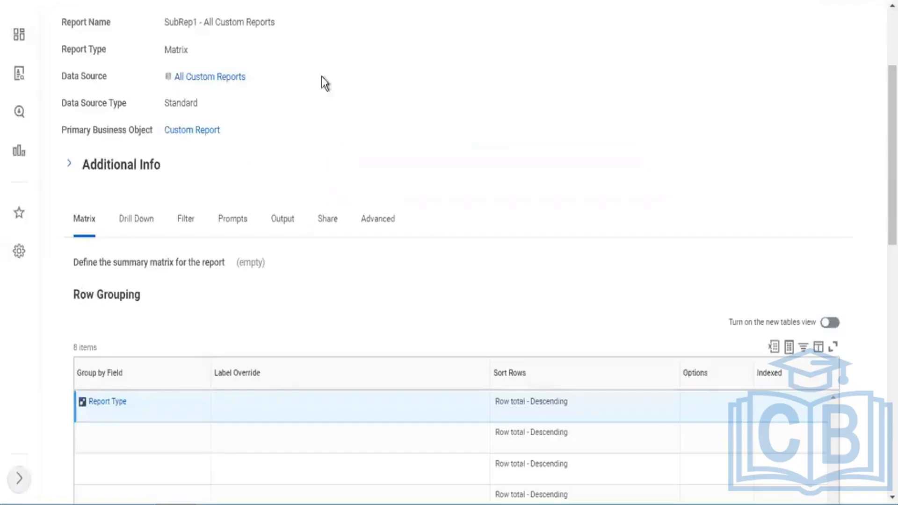
# Run the SubRep1 - All Custom Reports matrix report and examine its counts per report type.
pyautogui.scroll(4, 323, 83)
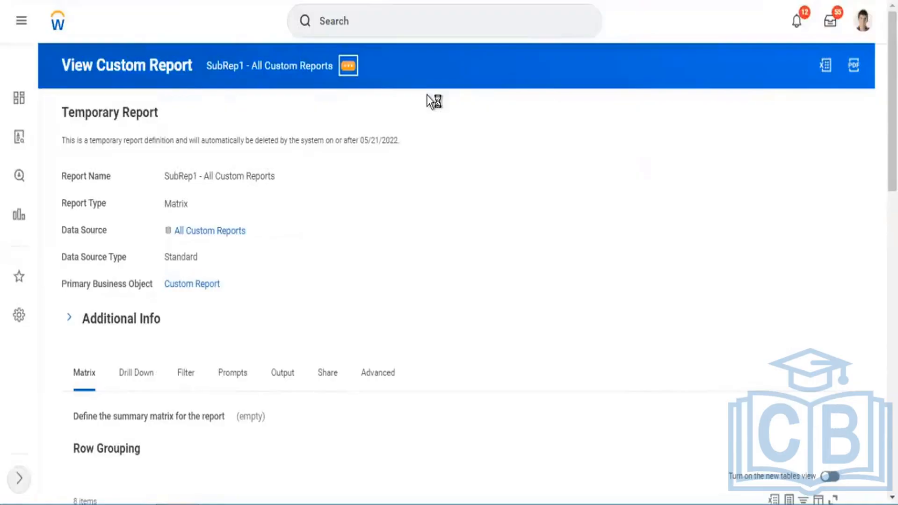
pyautogui.moveTo(419, 112)
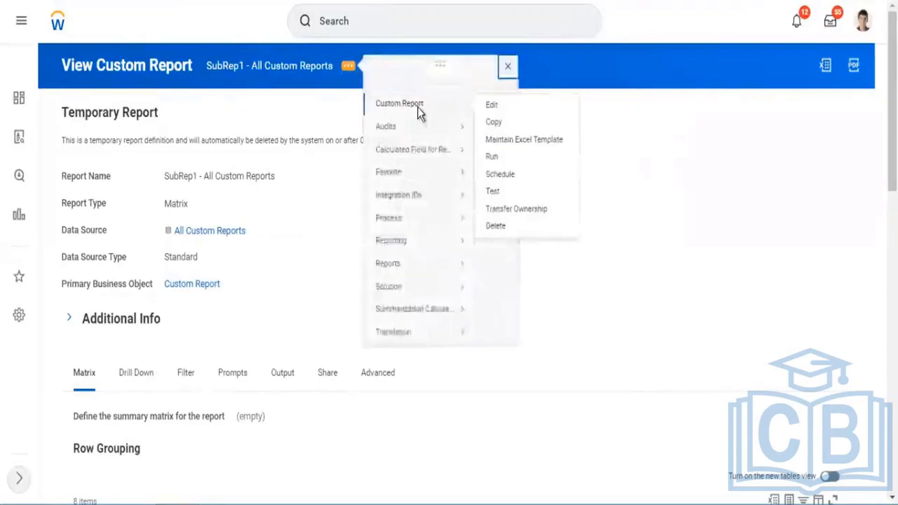
pyautogui.click(493, 158)
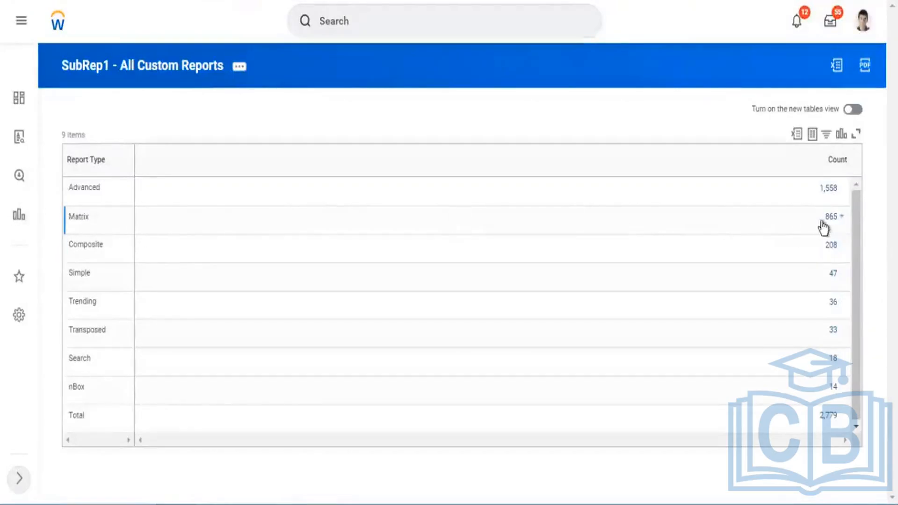
pyautogui.moveTo(820, 220); pyautogui.dragTo(866, 224)
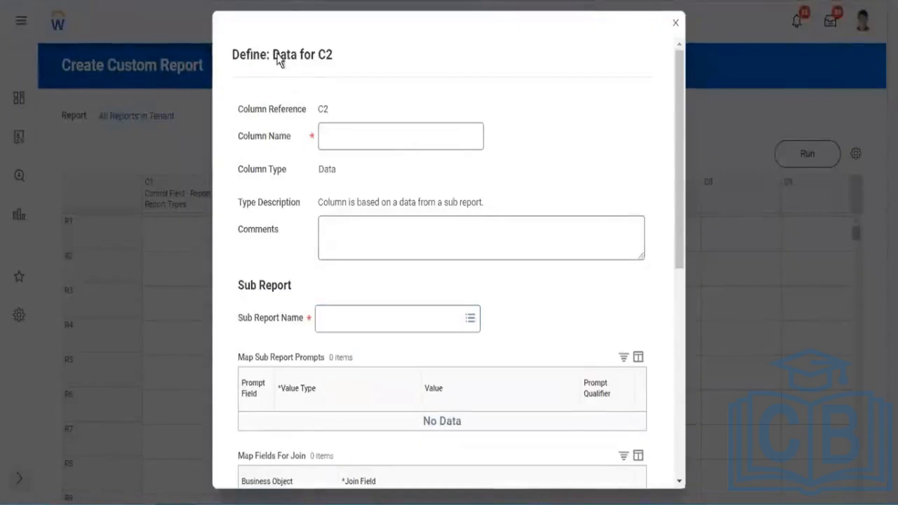
# Return to the C2 data column definition and review its Sub Report Name and Field to Aggregate settings.
pyautogui.moveTo(280, 55); pyautogui.dragTo(345, 57)
pyautogui.scroll(-3, 257, 239)
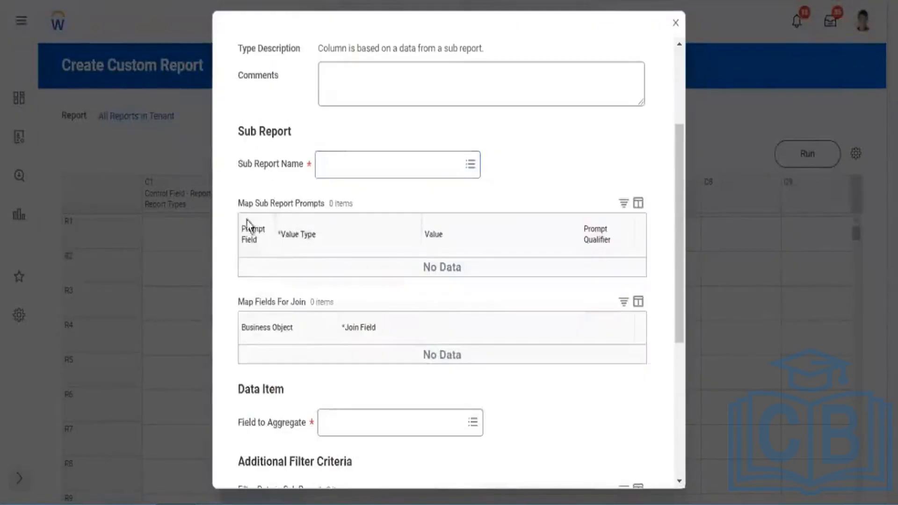
pyautogui.moveTo(248, 164); pyautogui.dragTo(254, 165)
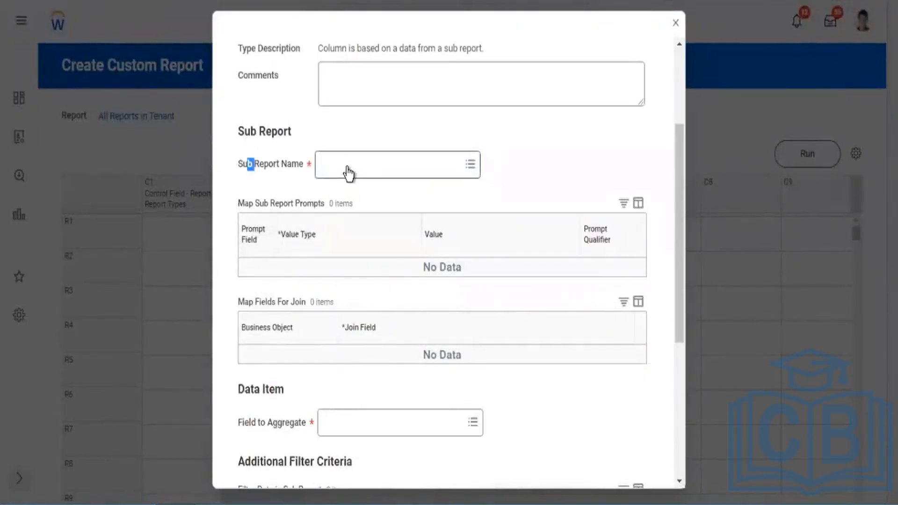
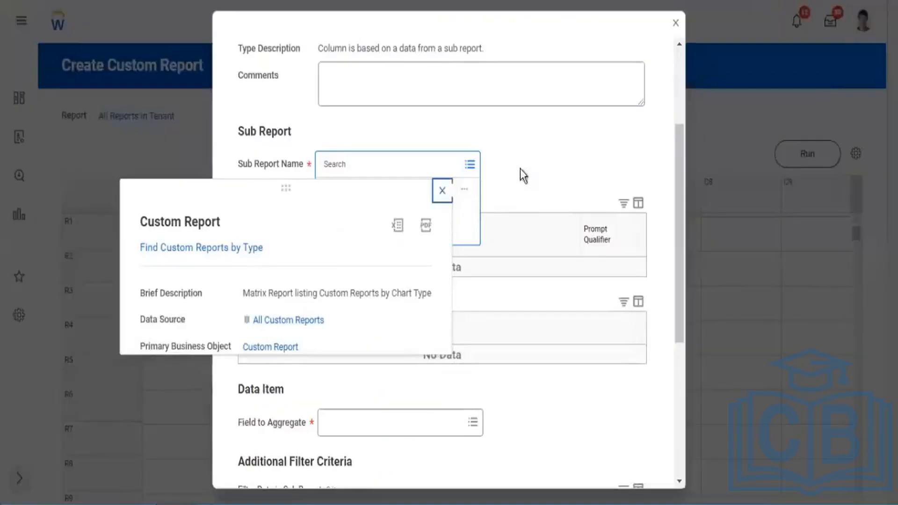
# Set SubRep1 - All Custom Reports as the sub report for column C2 and name the column Custom Reports by Type.
pyautogui.click(381, 164)
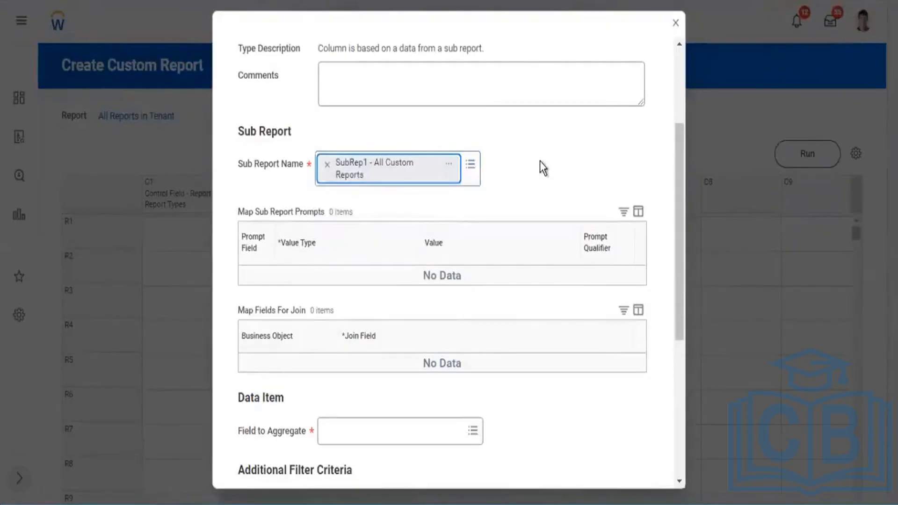
pyautogui.scroll(3, 427, 177)
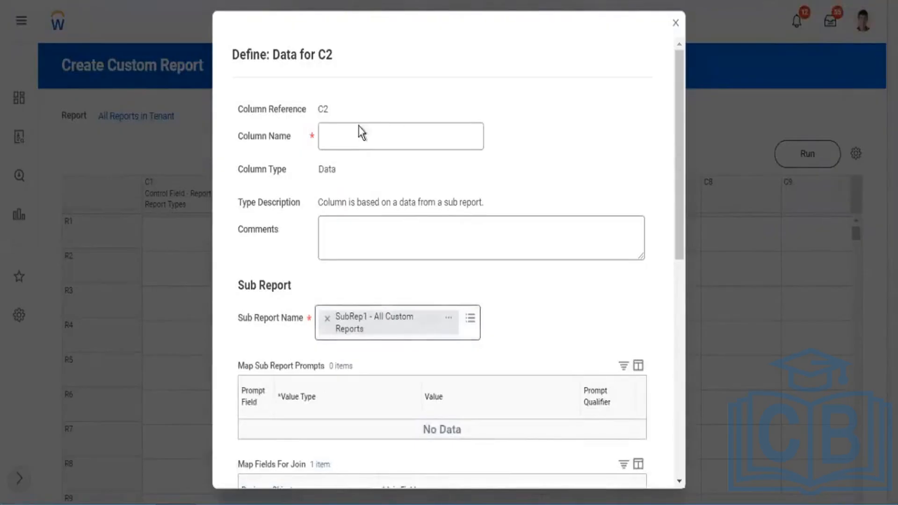
pyautogui.moveTo(287, 144); pyautogui.dragTo(366, 126)
pyautogui.click(388, 130)
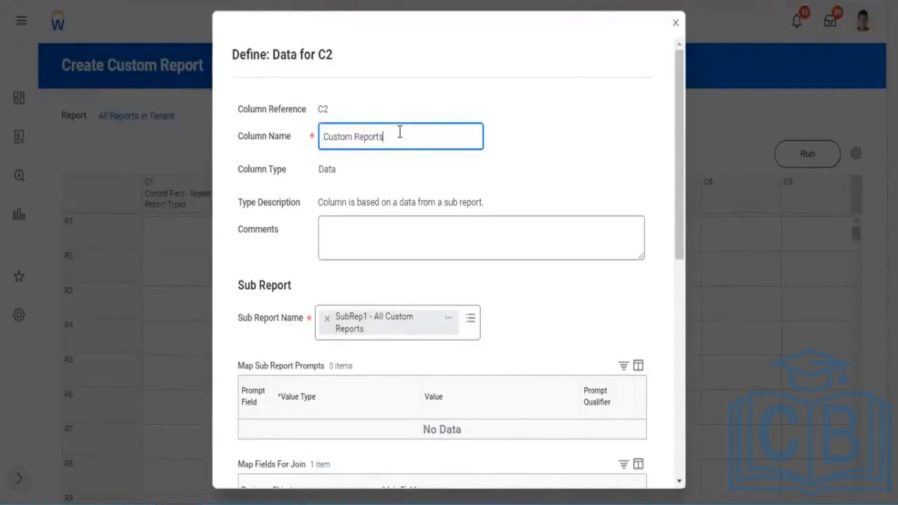
pyautogui.write('Custom Reports by Type')
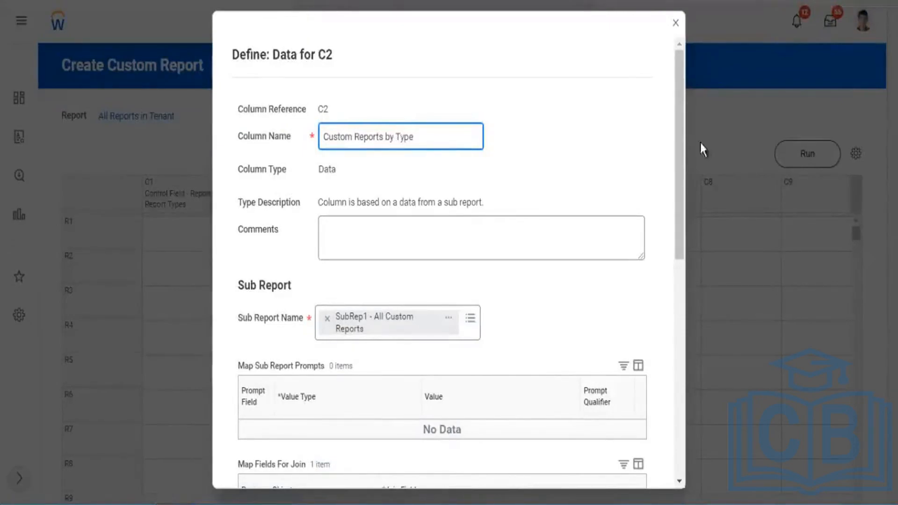
# Compare the join field and Field to Aggregate of C2 with the summarization type defined in the matrix sub-report.
pyautogui.scroll(-3, 607, 125)
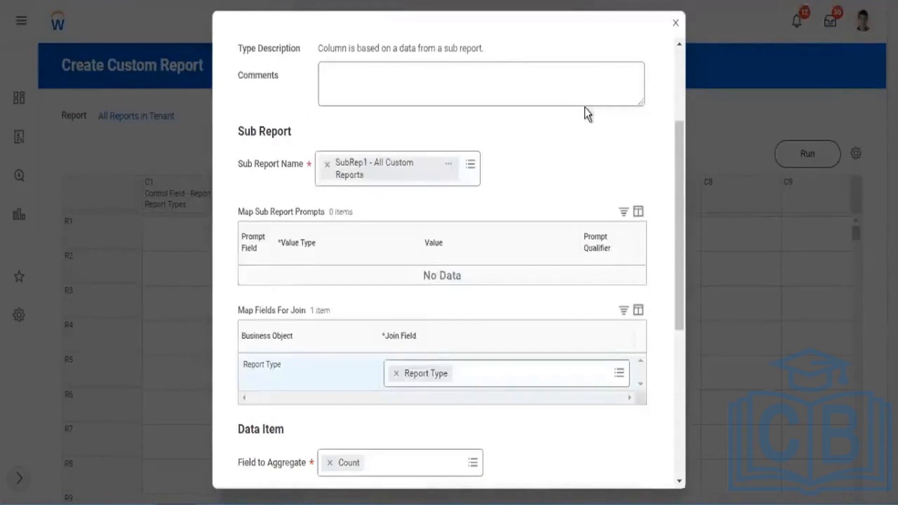
pyautogui.scroll(-2, 594, 111)
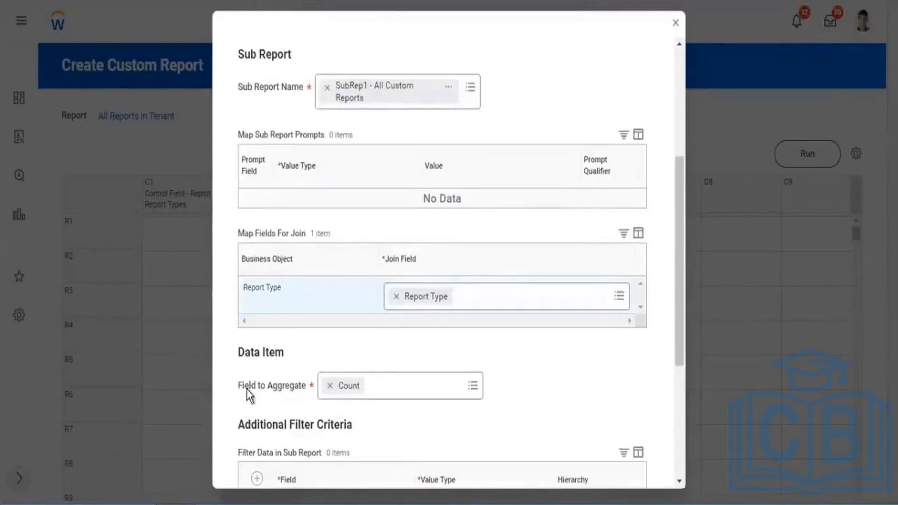
pyautogui.moveTo(246, 390); pyautogui.dragTo(277, 398)
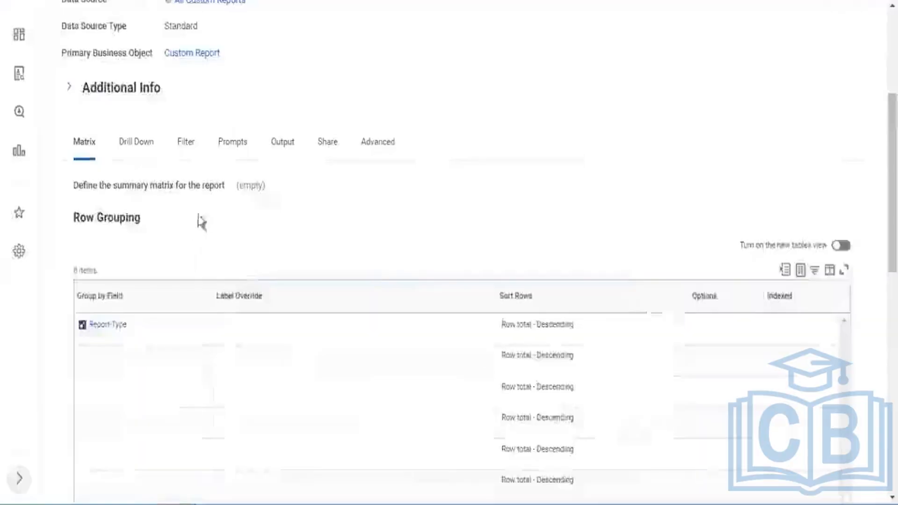
pyautogui.scroll(-10, 200, 221)
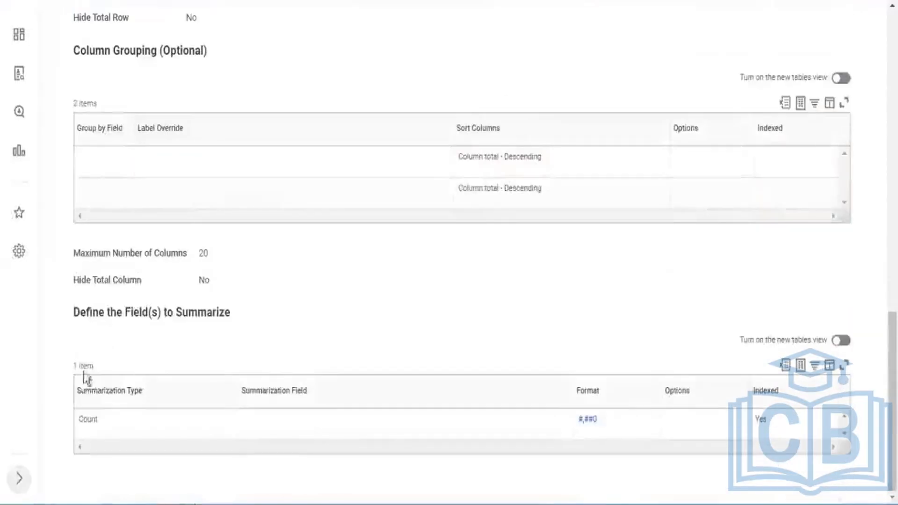
pyautogui.doubleClick(104, 423)
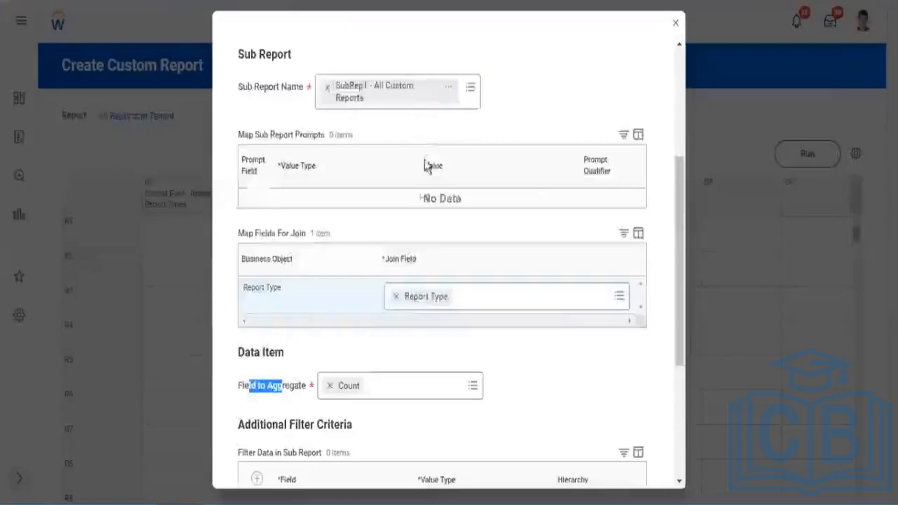
pyautogui.scroll(-3, 267, 363)
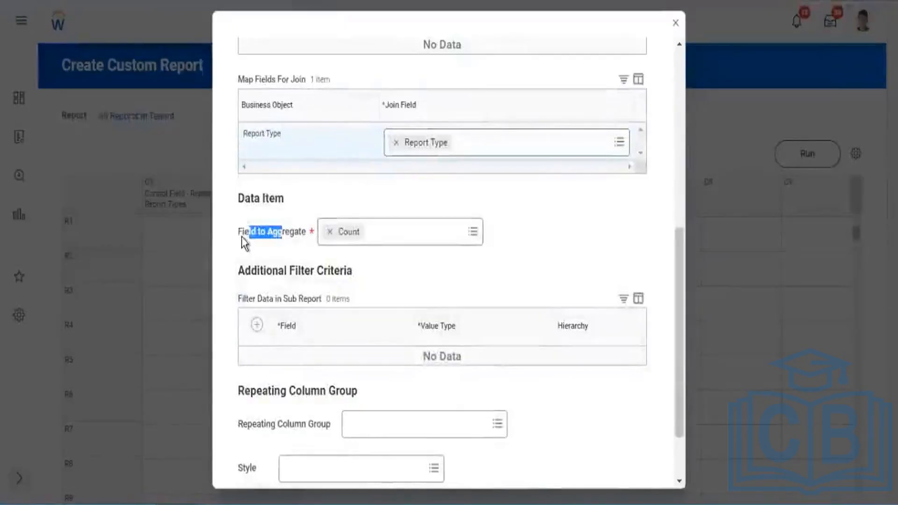
pyautogui.moveTo(238, 233); pyautogui.dragTo(272, 232)
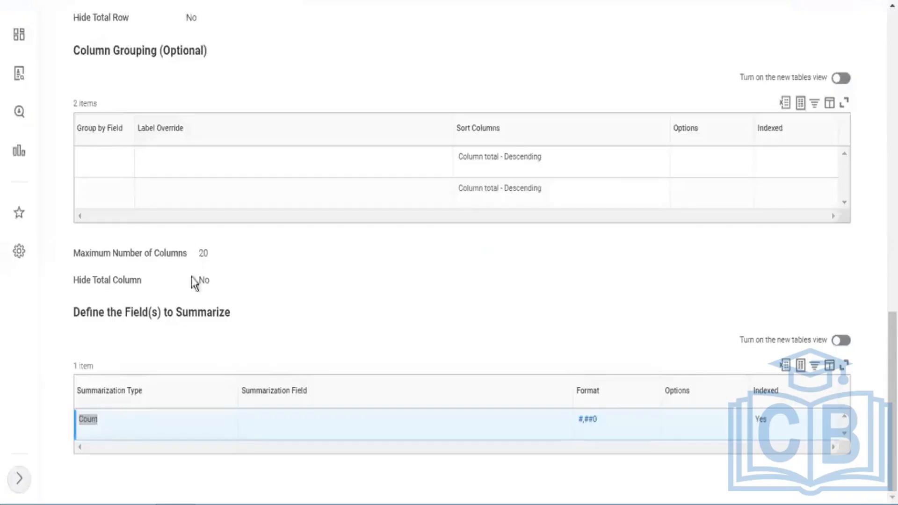
pyautogui.doubleClick(96, 421)
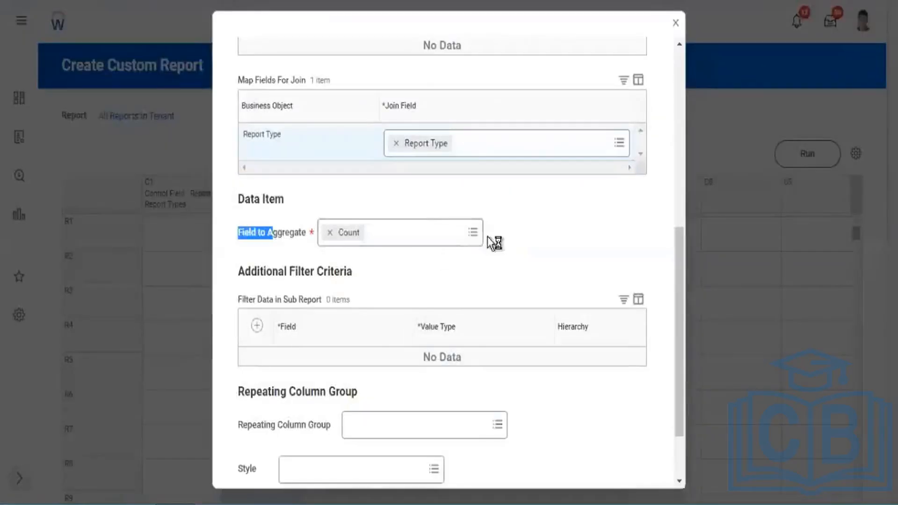
pyautogui.click(357, 238)
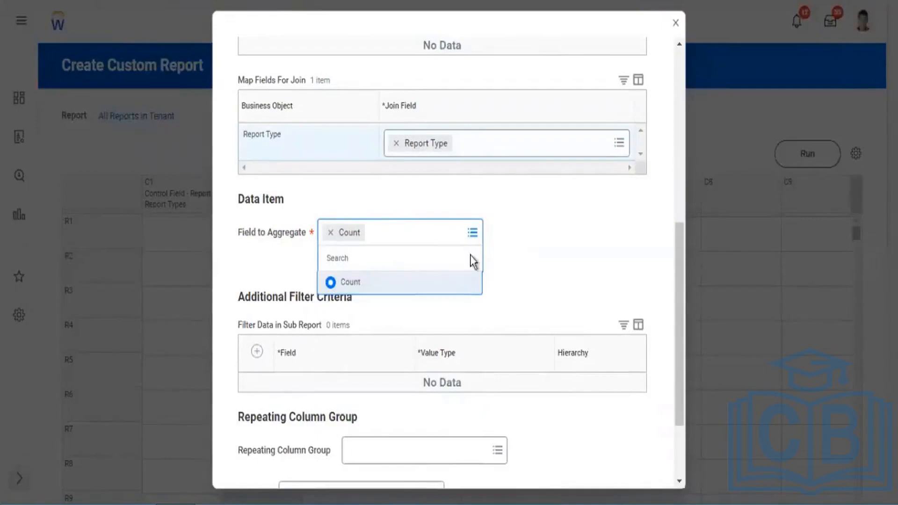
pyautogui.click(282, 241)
pyautogui.moveTo(282, 233); pyautogui.dragTo(307, 234)
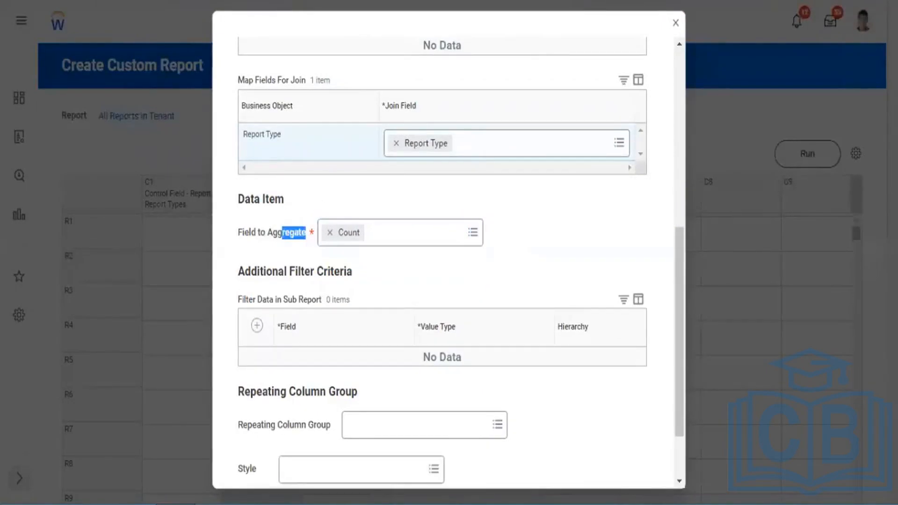
# Recheck the Sub Report Name and Field to Aggregate of C2, and save the column definition.
pyautogui.scroll(6, 393, 63)
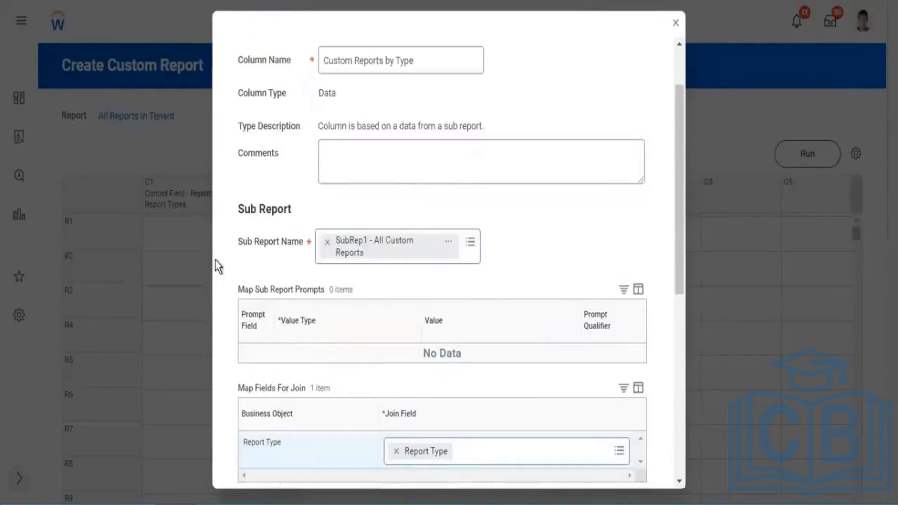
pyautogui.moveTo(288, 228); pyautogui.dragTo(292, 242)
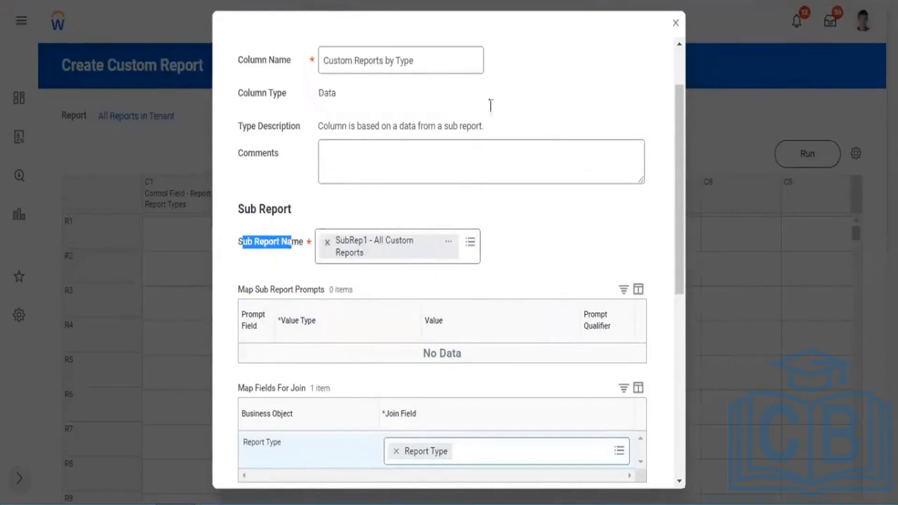
pyautogui.scroll(2, 544, 137)
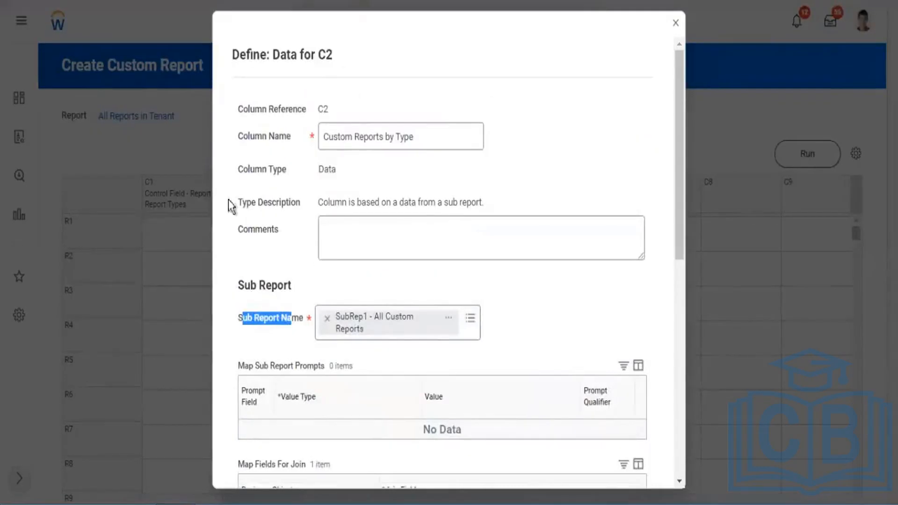
pyautogui.scroll(-3, 248, 261)
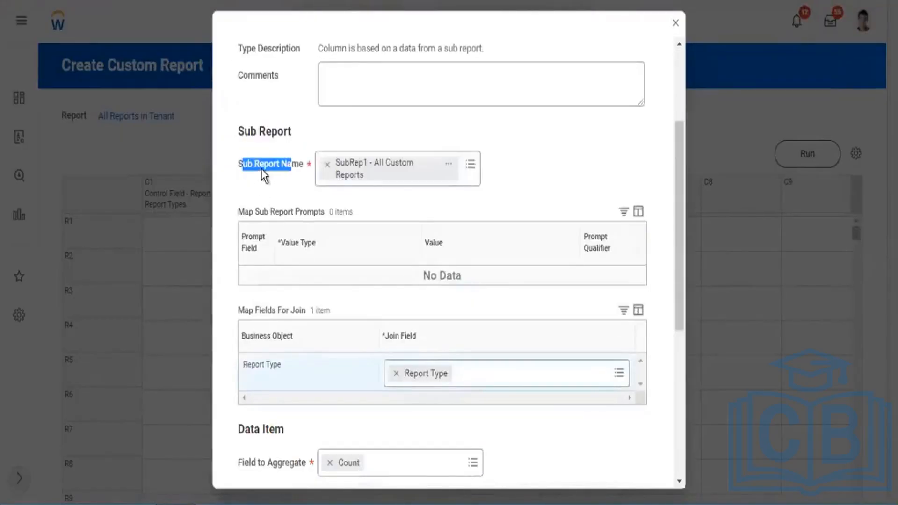
pyautogui.click(321, 184)
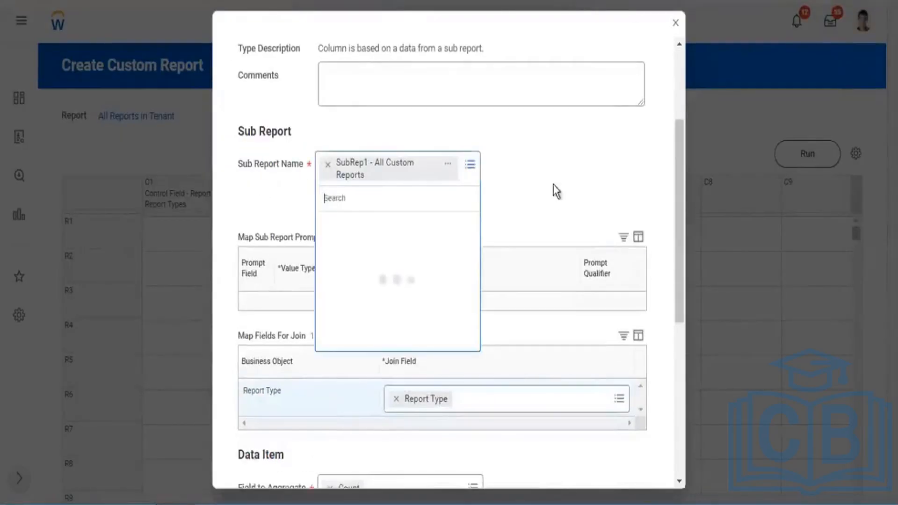
pyautogui.scroll(-7, 672, 404)
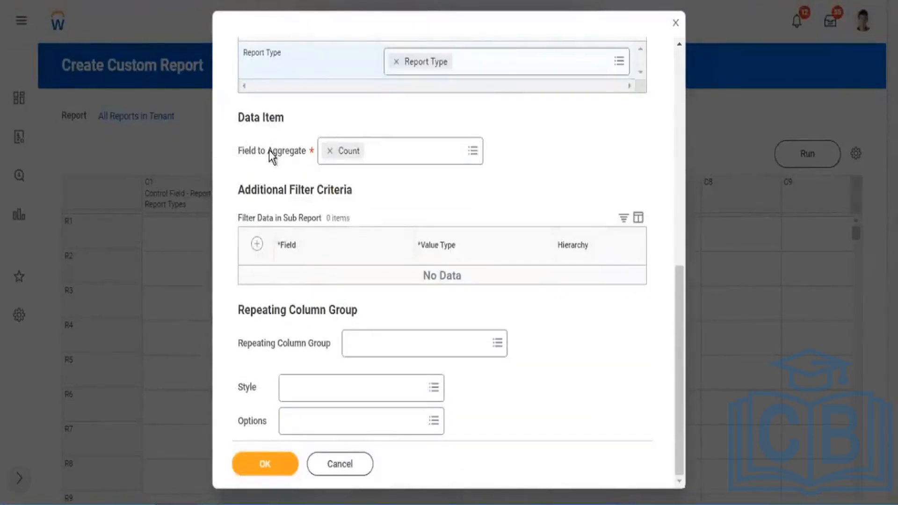
pyautogui.moveTo(242, 151); pyautogui.dragTo(273, 151)
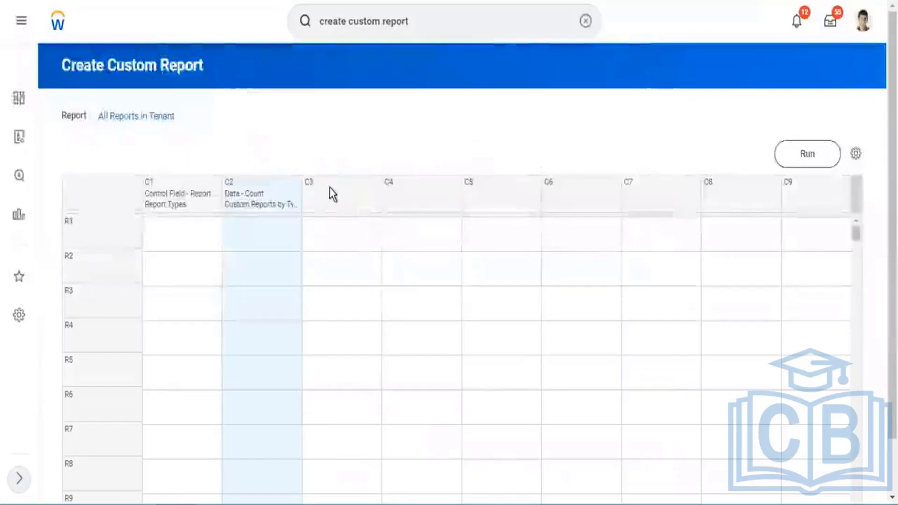
# Define column C3 as a Data column and choose SupRep2 - All Standard Reports as its sub report.
pyautogui.click(377, 196)
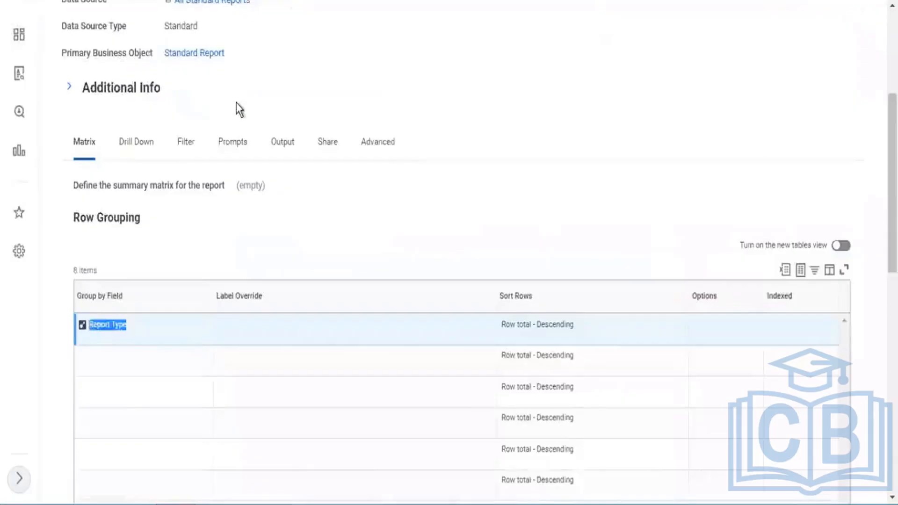
pyautogui.scroll(5, 236, 108)
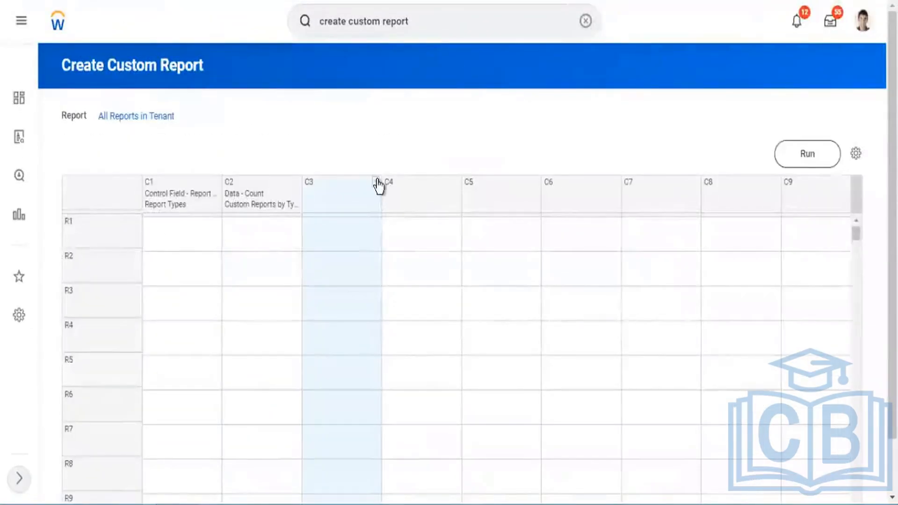
pyautogui.click(430, 200)
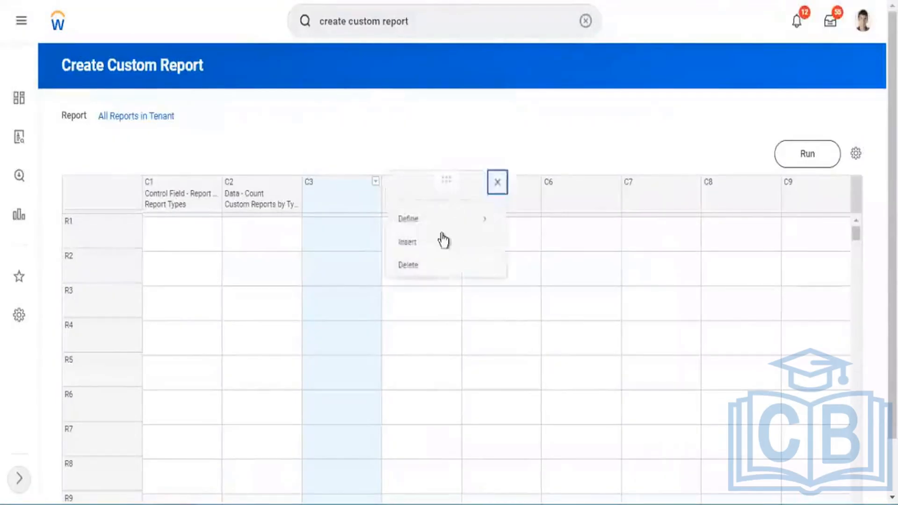
pyautogui.moveTo(443, 223)
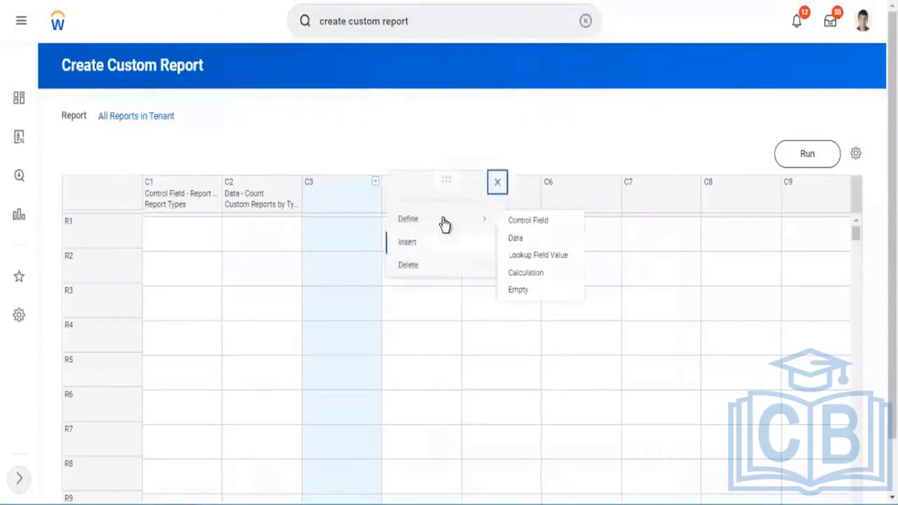
pyautogui.click(524, 240)
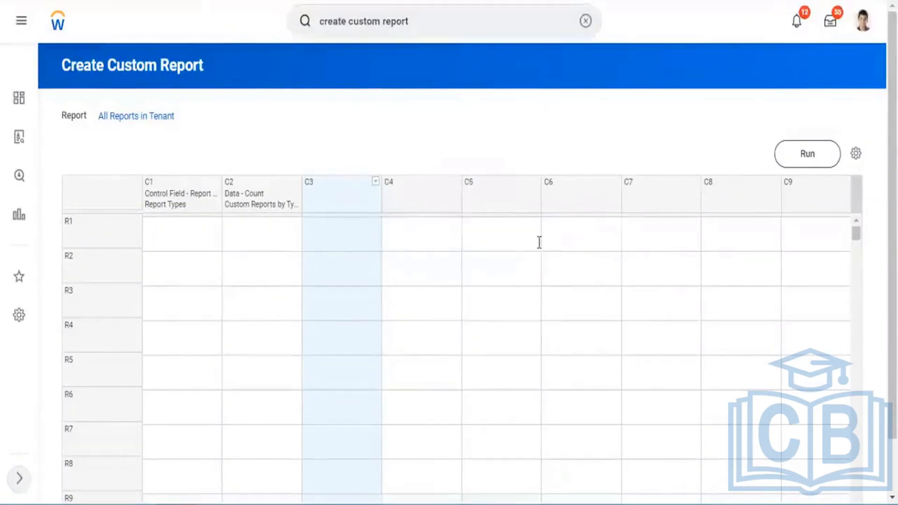
pyautogui.scroll(-3, 507, 205)
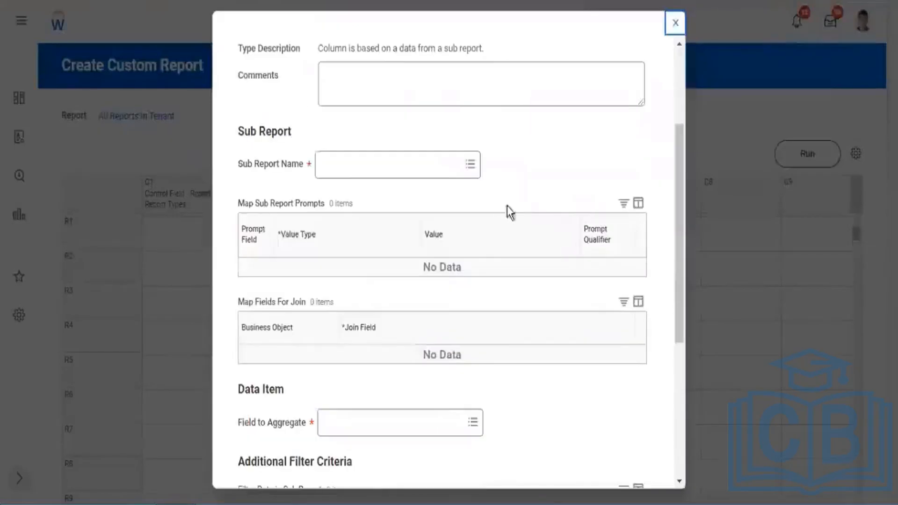
pyautogui.click(339, 168)
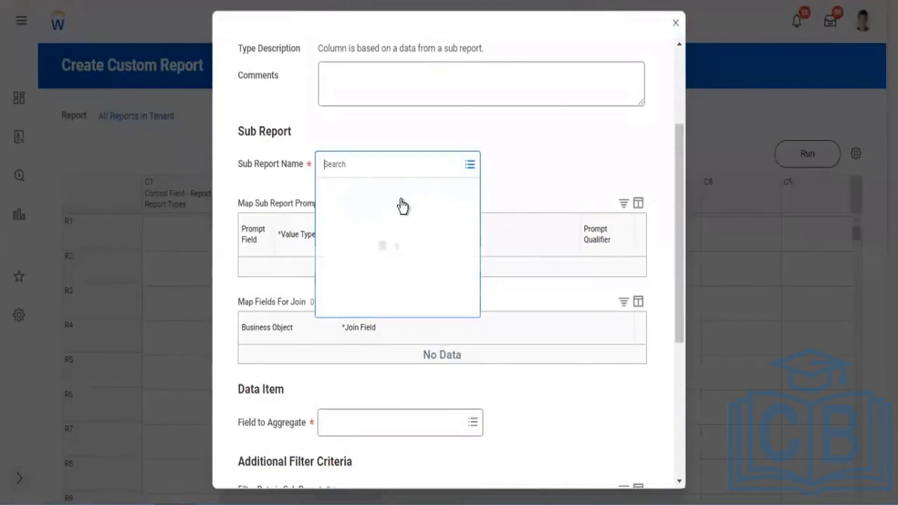
pyautogui.click(328, 234)
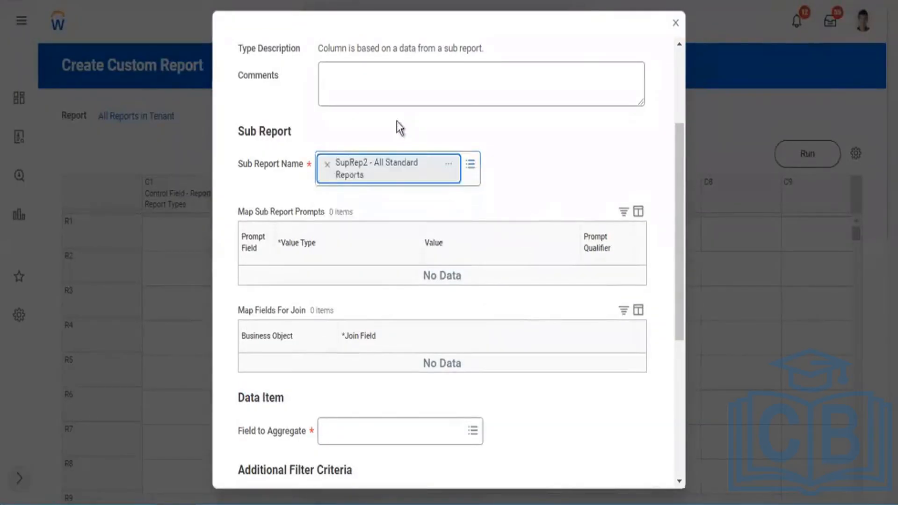
# Name the C3 column Standard Report by Type, keep Count as its Field to Aggregate, and save the definition.
pyautogui.scroll(3, 680, 70)
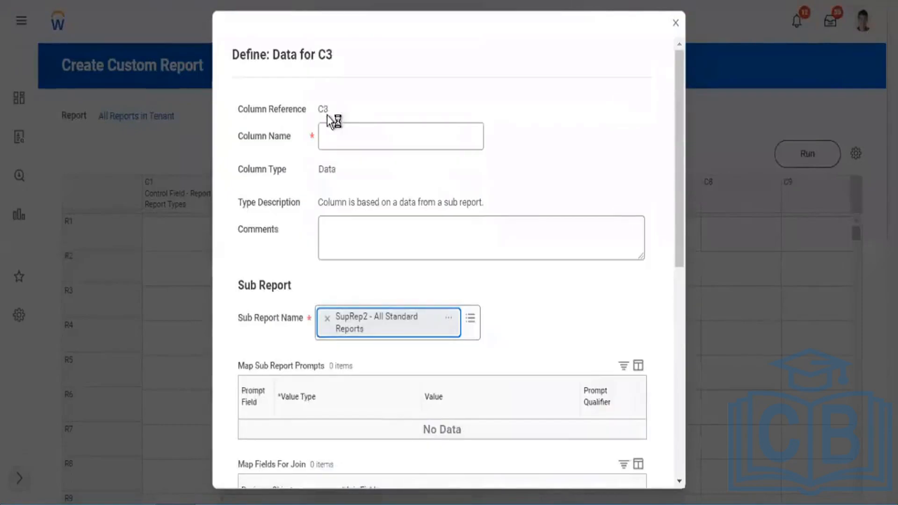
pyautogui.click(341, 138)
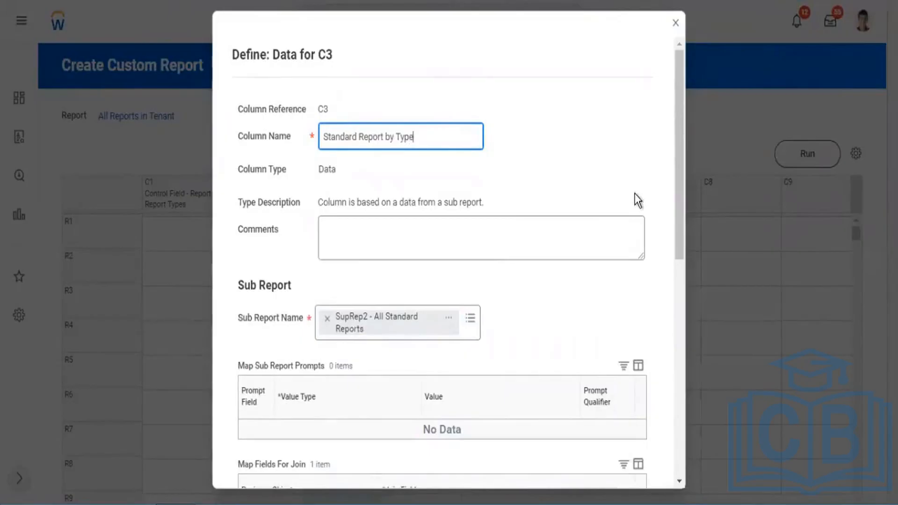
pyautogui.scroll(-10, 646, 212)
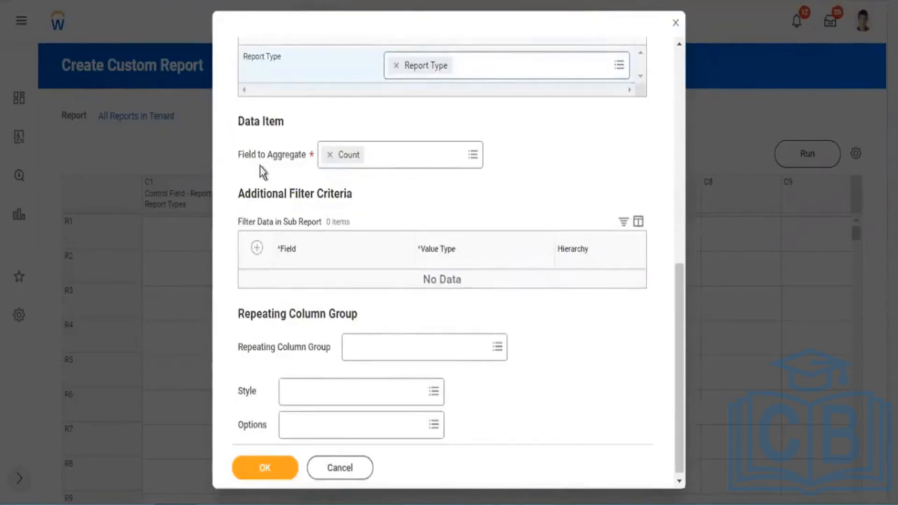
pyautogui.moveTo(244, 154); pyautogui.dragTo(321, 154)
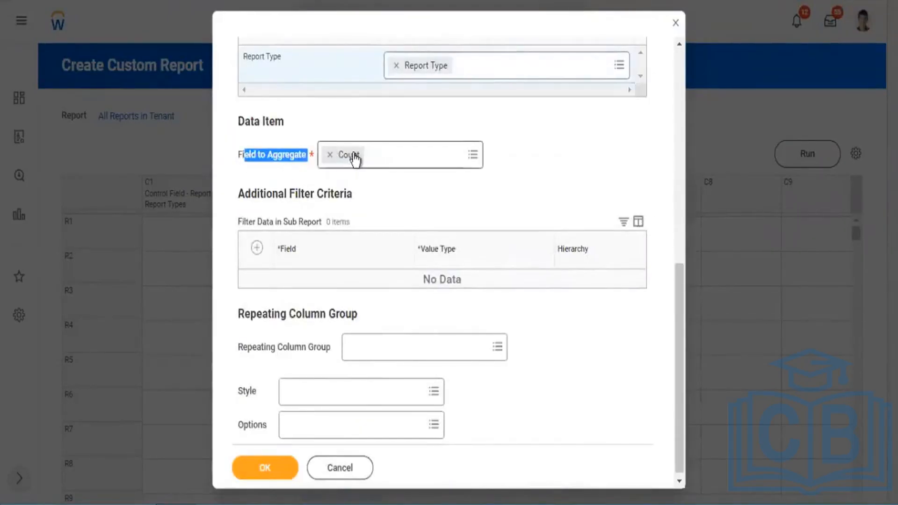
pyautogui.click(264, 470)
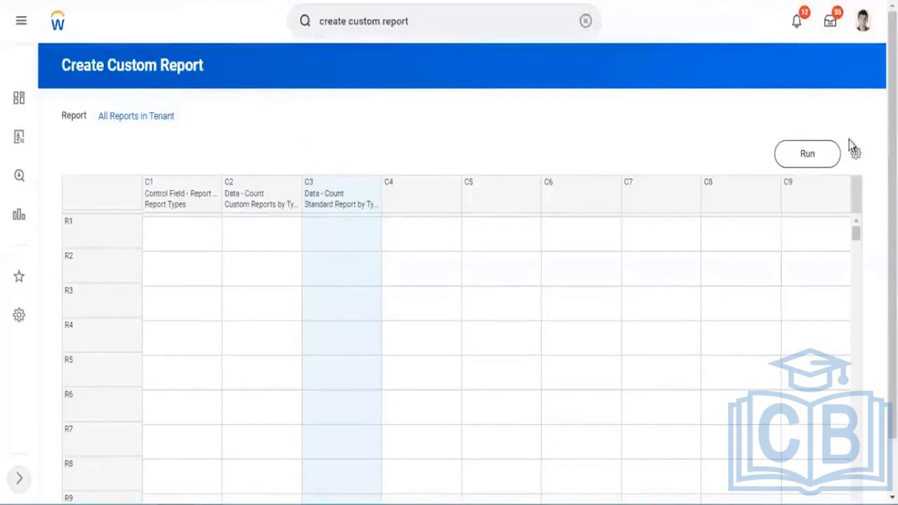
# Run the composite report All Reports in Tenant and the sub-report SupRep2 - All Standard Reports.
pyautogui.click(814, 161)
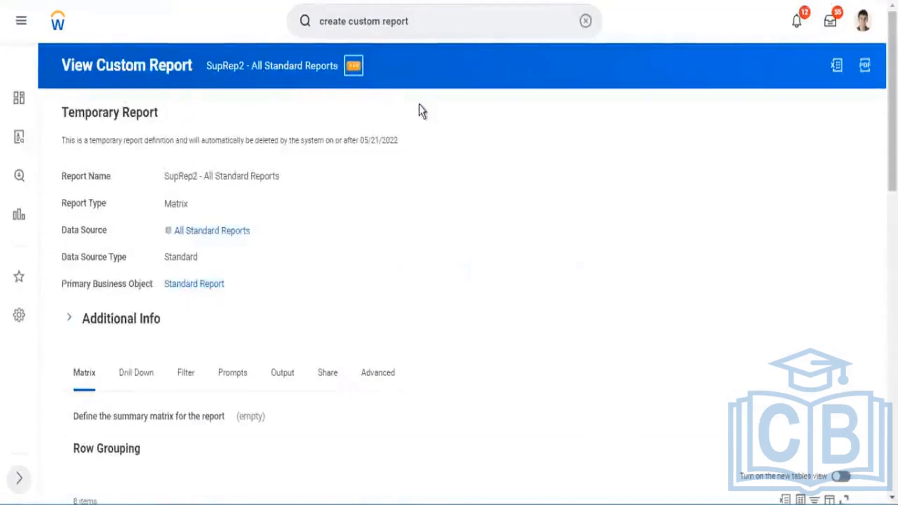
pyautogui.click(353, 65)
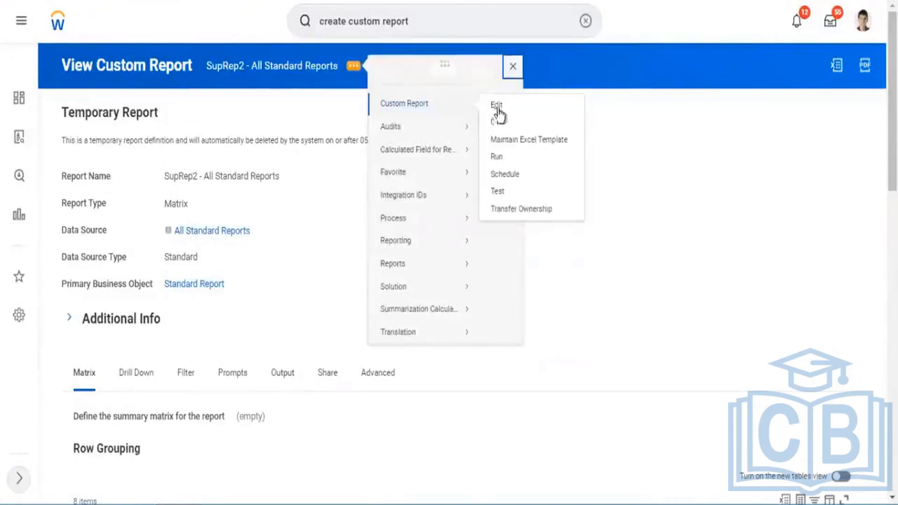
pyautogui.click(496, 158)
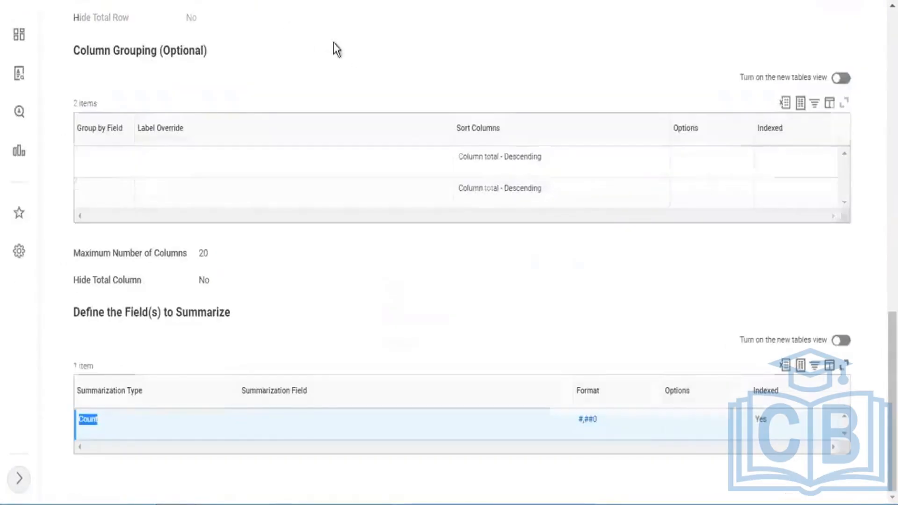
# Run the sub-report SubRep1 - All Custom Reports and examine its count for the Advanced report type.
pyautogui.scroll(10, 333, 43)
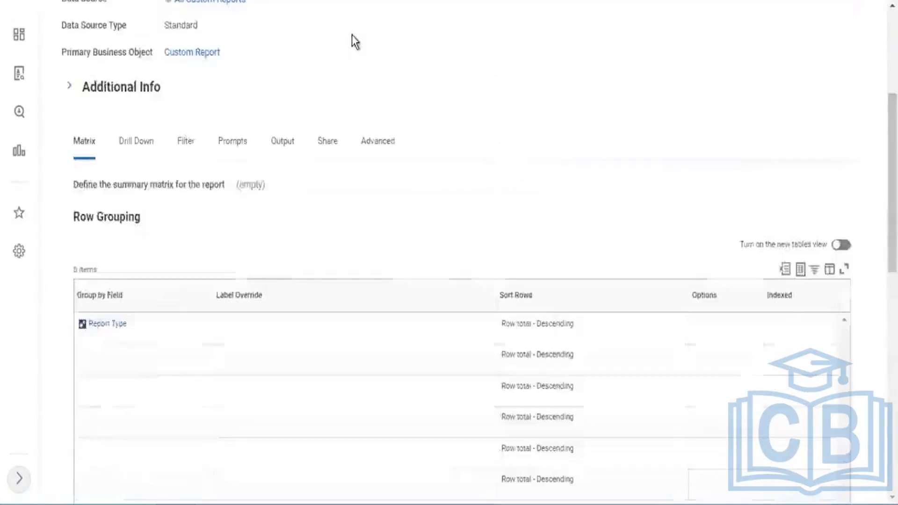
pyautogui.scroll(2, 353, 43)
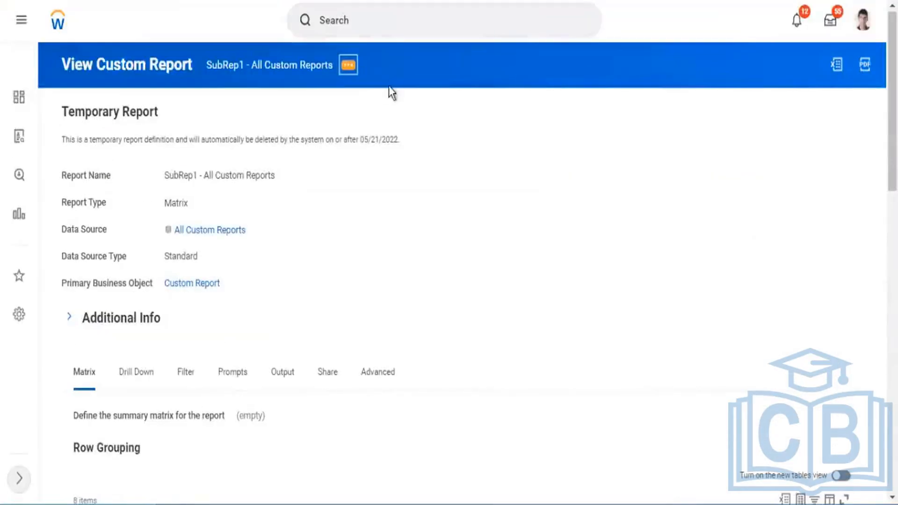
pyautogui.moveTo(386, 106)
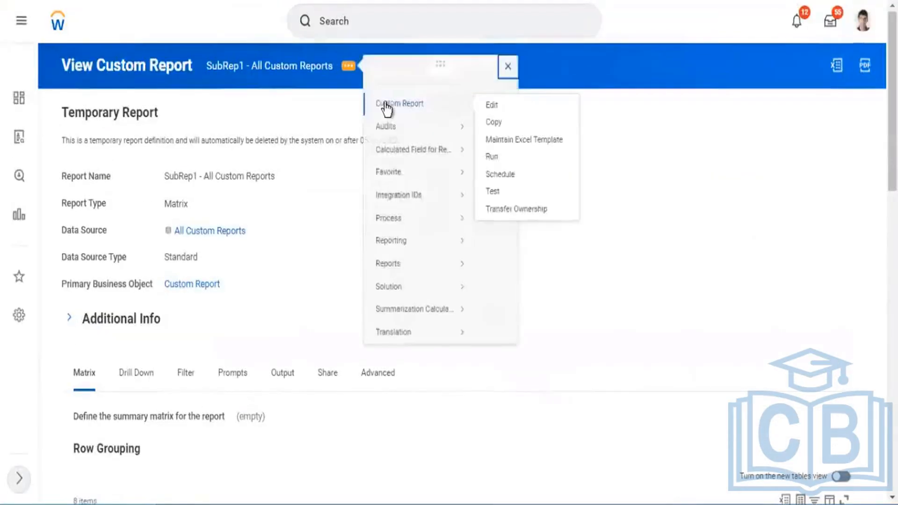
pyautogui.click(489, 173)
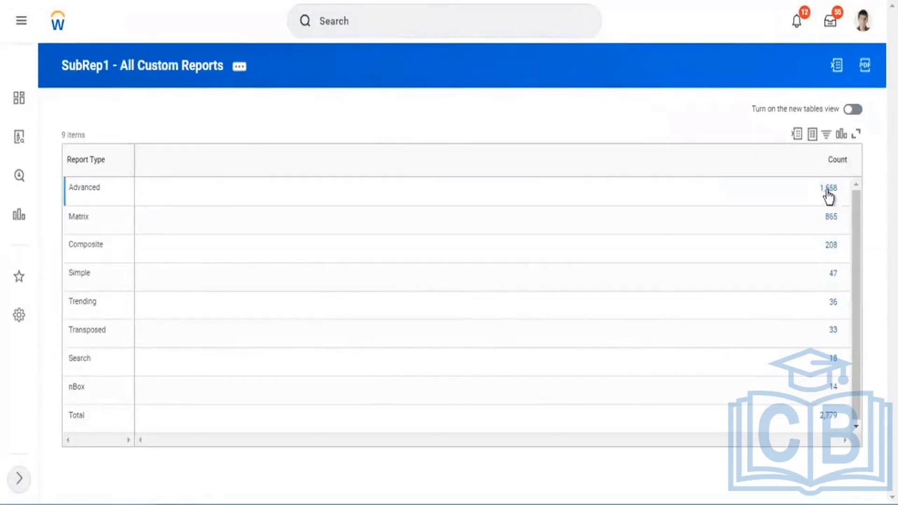
pyautogui.moveTo(74, 187); pyautogui.dragTo(86, 186)
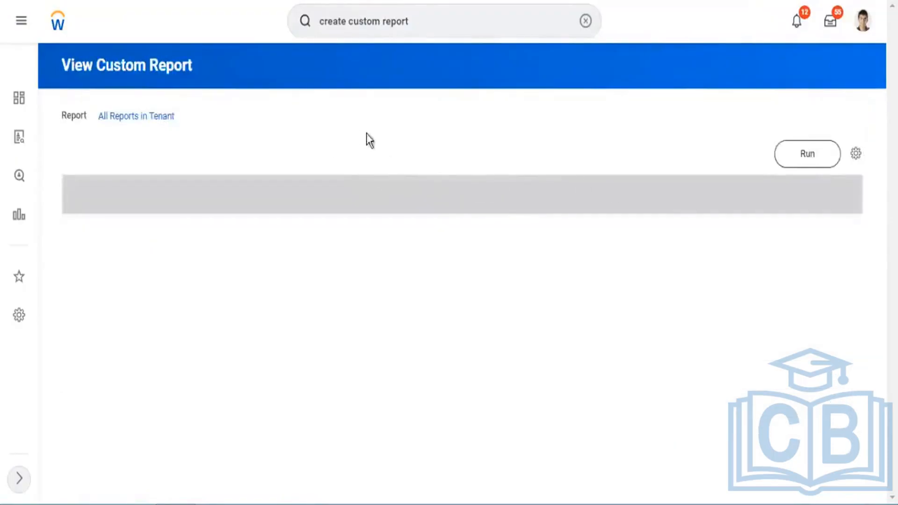
# Start defining column C4 of All Reports in Tenant as a Calculation column.
pyautogui.scroll(-1, 388, 141)
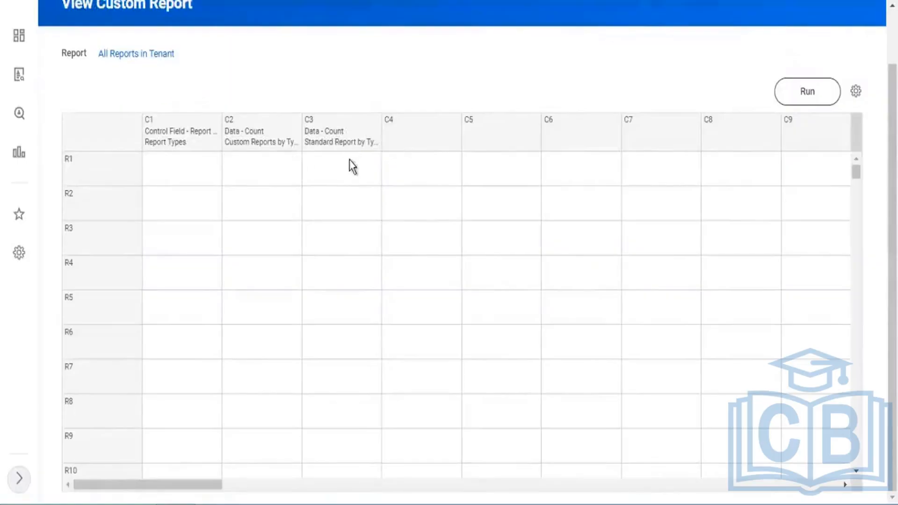
pyautogui.click(456, 124)
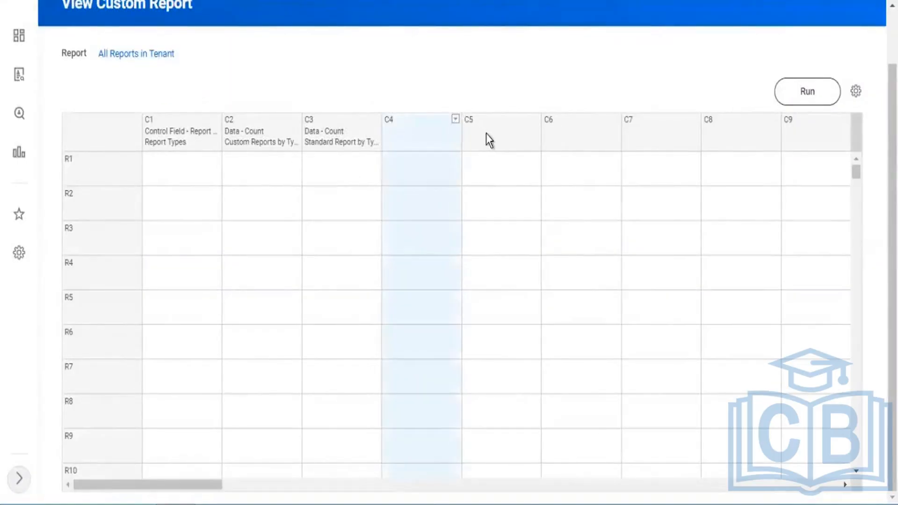
pyautogui.click(455, 119)
pyautogui.moveTo(432, 157)
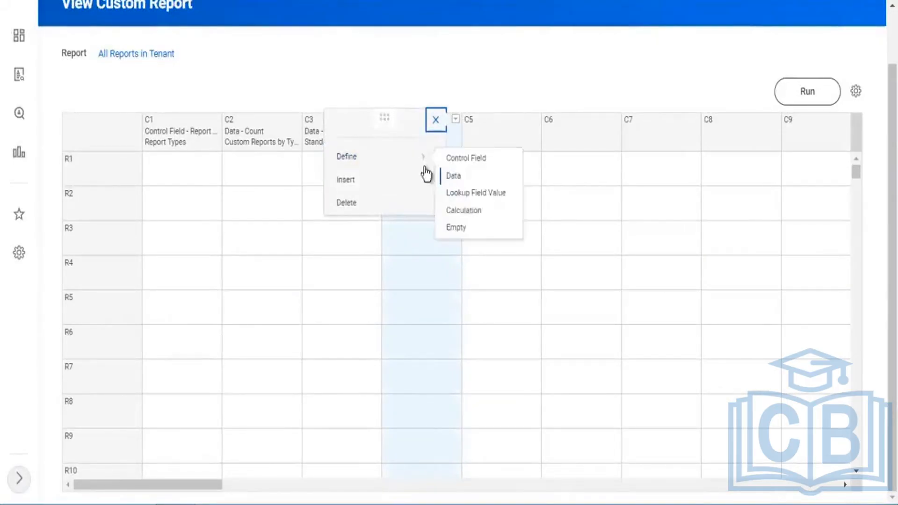
pyautogui.click(473, 211)
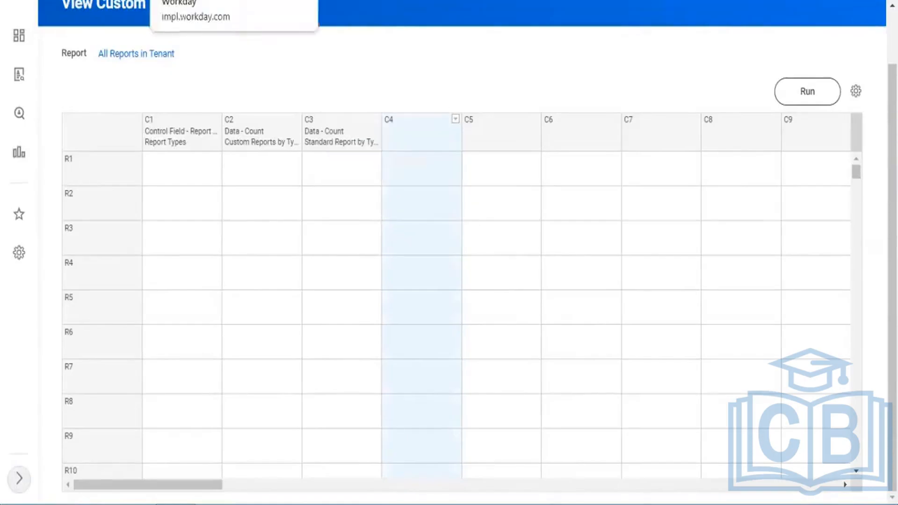
# Compare the Advanced counts in the SubRep1 and SupRep2 results, and return to the C4 calculation definition.
pyautogui.click(460, 1)
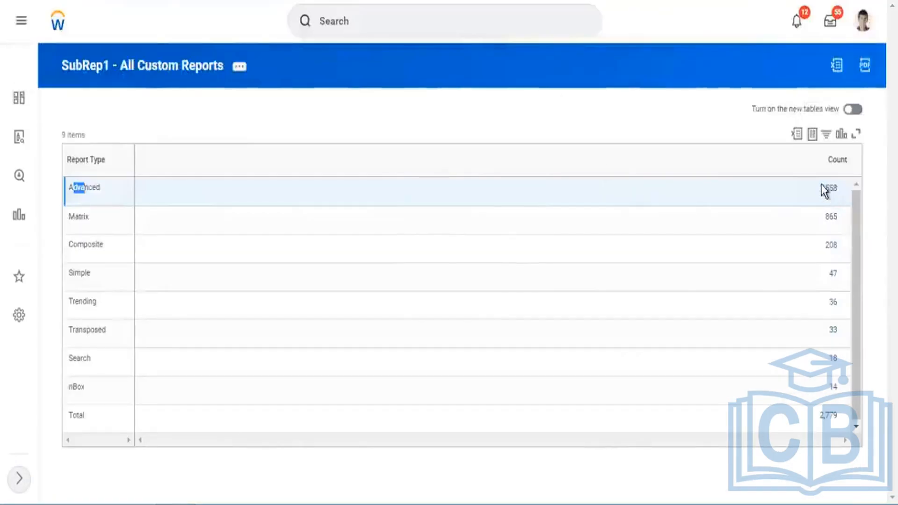
pyautogui.hotkey('ctrl', 'Tab')
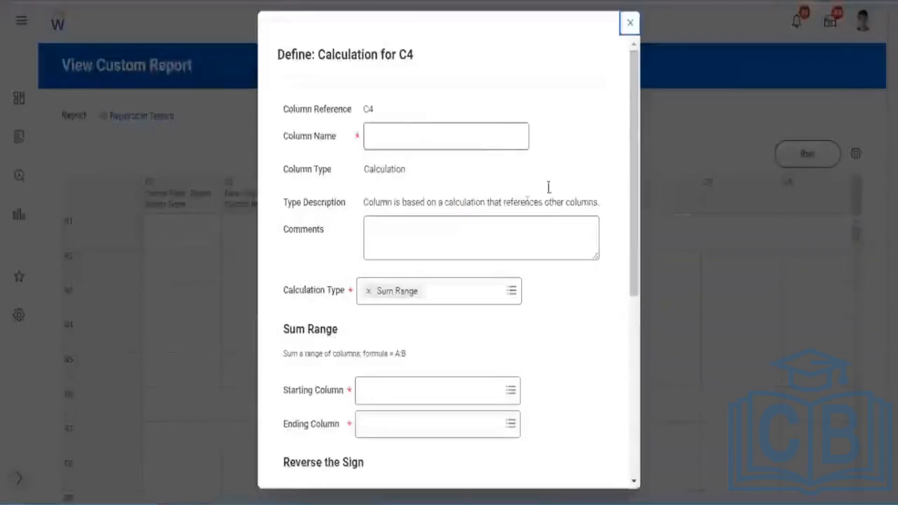
pyautogui.scroll(-3, 338, 170)
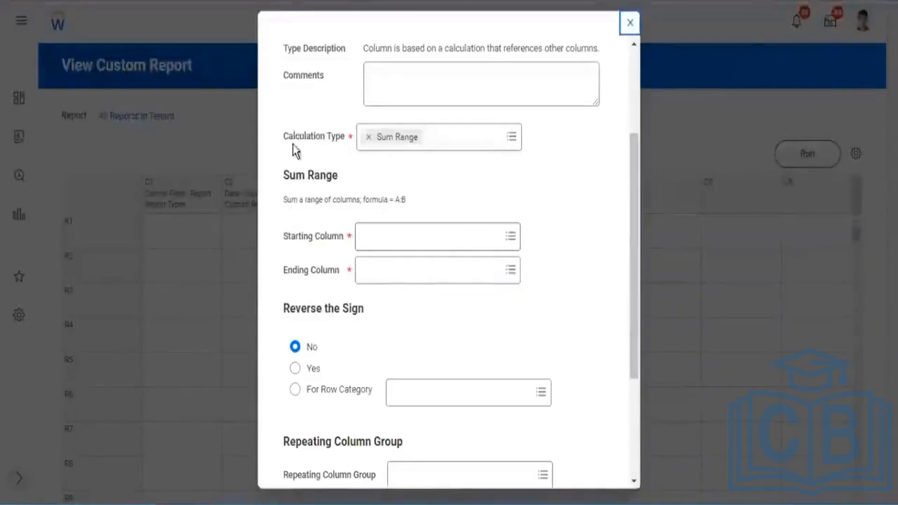
# Review the calculation types offered for C4 and keep Sum Range.
pyautogui.moveTo(300, 138); pyautogui.dragTo(316, 138)
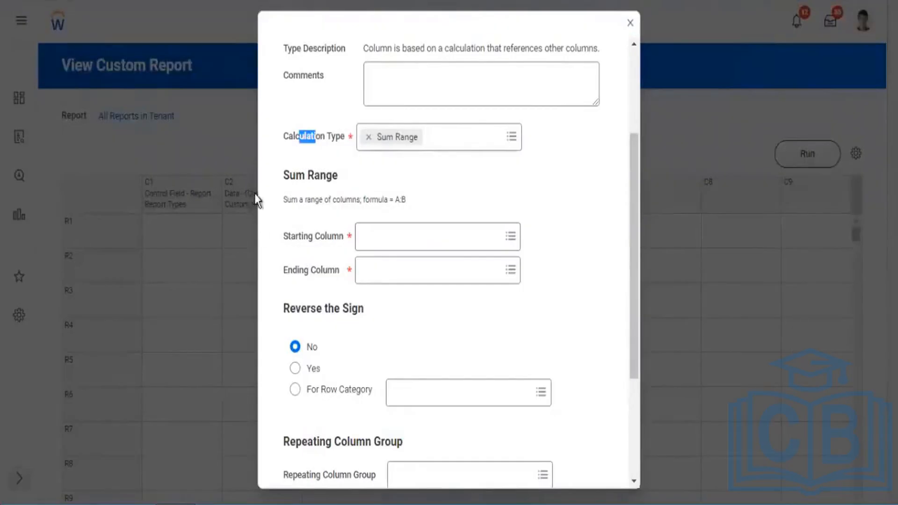
pyautogui.click(438, 242)
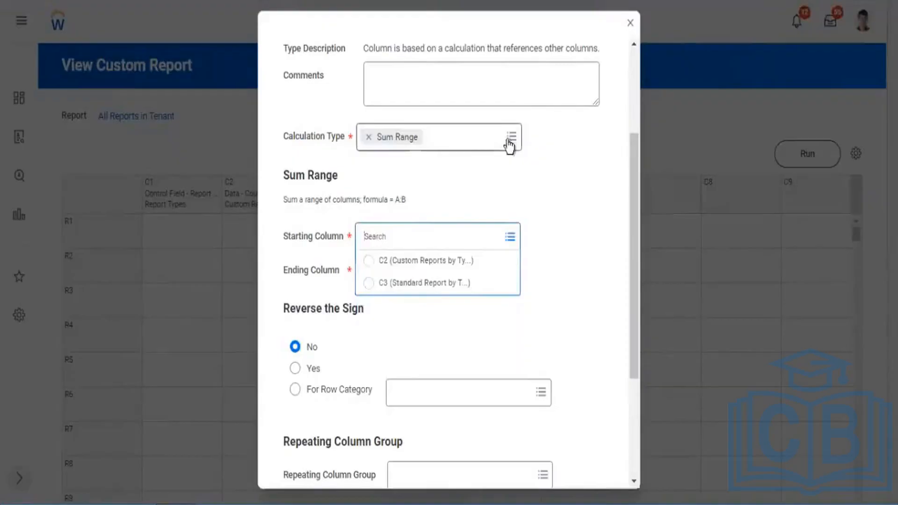
pyautogui.click(491, 148)
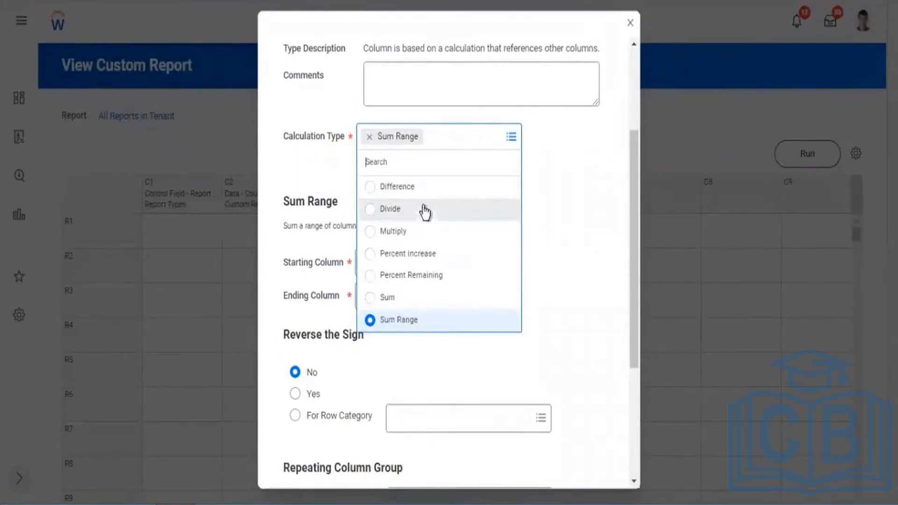
pyautogui.click(588, 183)
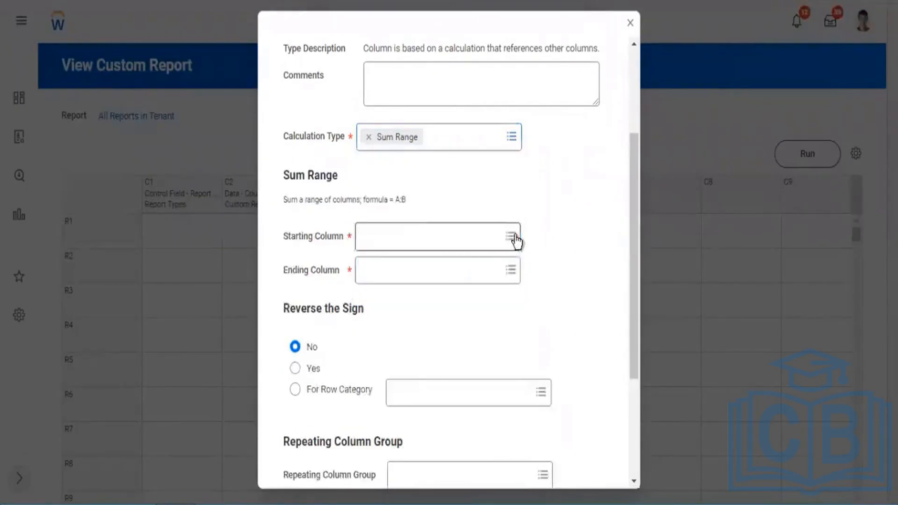
# Set the Sum Range of C4 to start at column C2 (custom reports) and end at column C3 (standard reports).
pyautogui.click(513, 239)
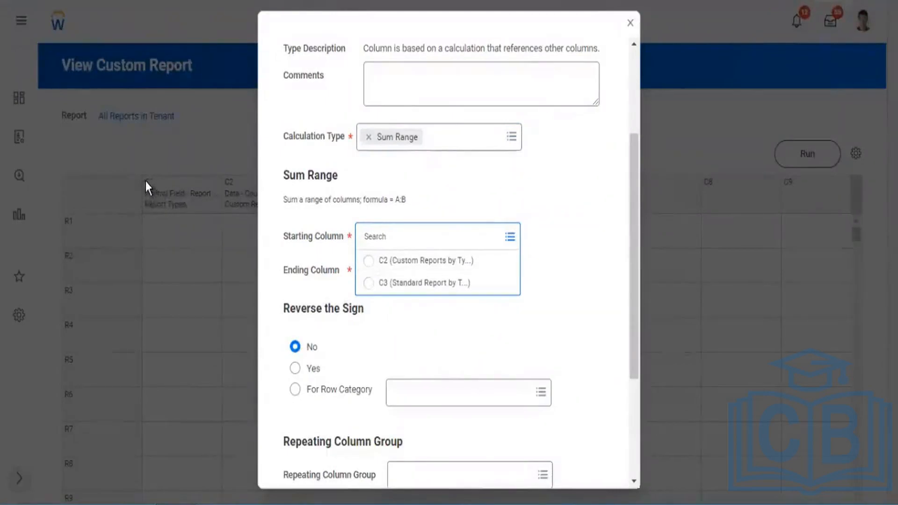
pyautogui.click(158, 189)
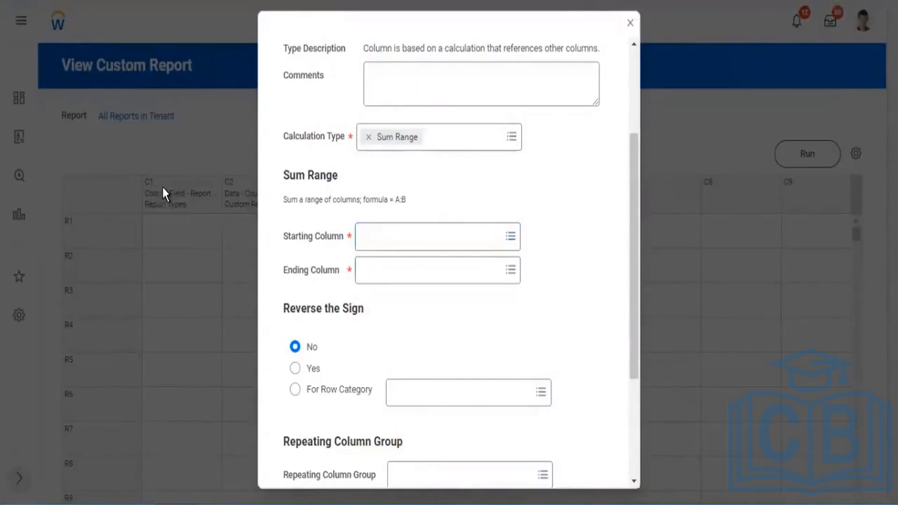
pyautogui.click(430, 242)
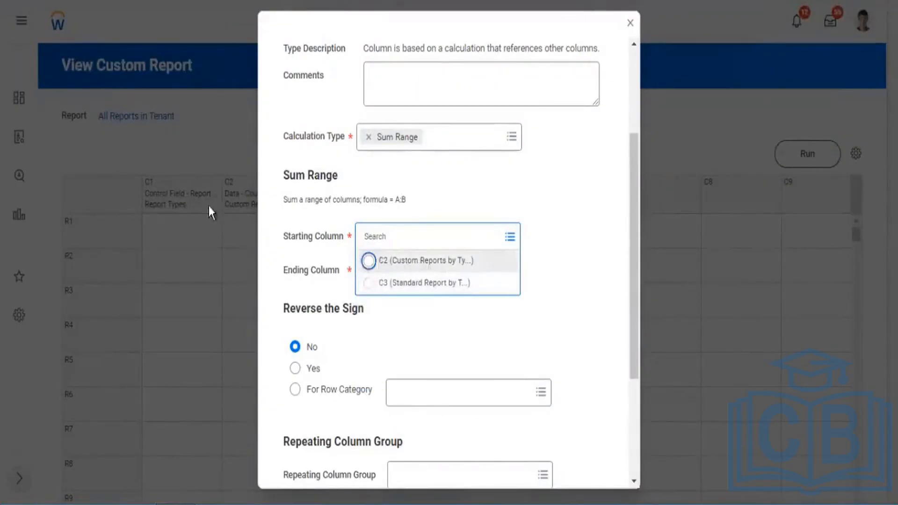
pyautogui.press('Return')
pyautogui.click(480, 279)
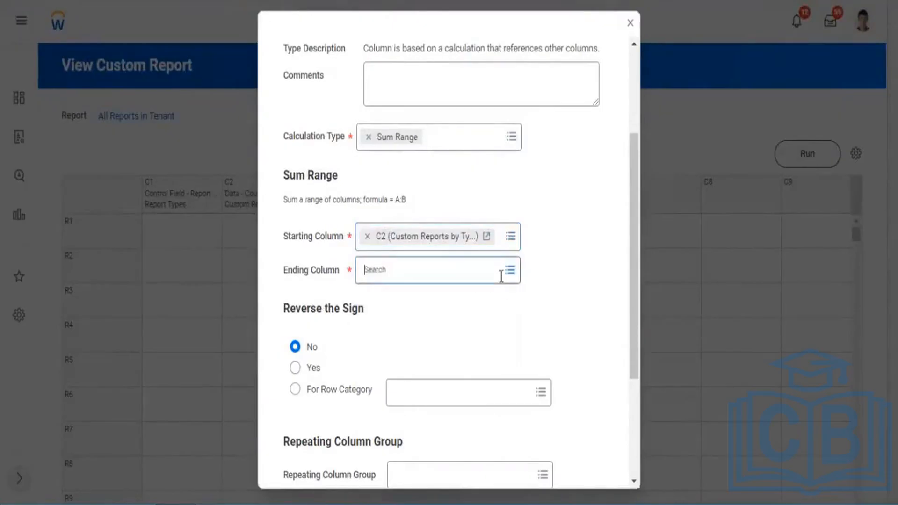
pyautogui.click(369, 244)
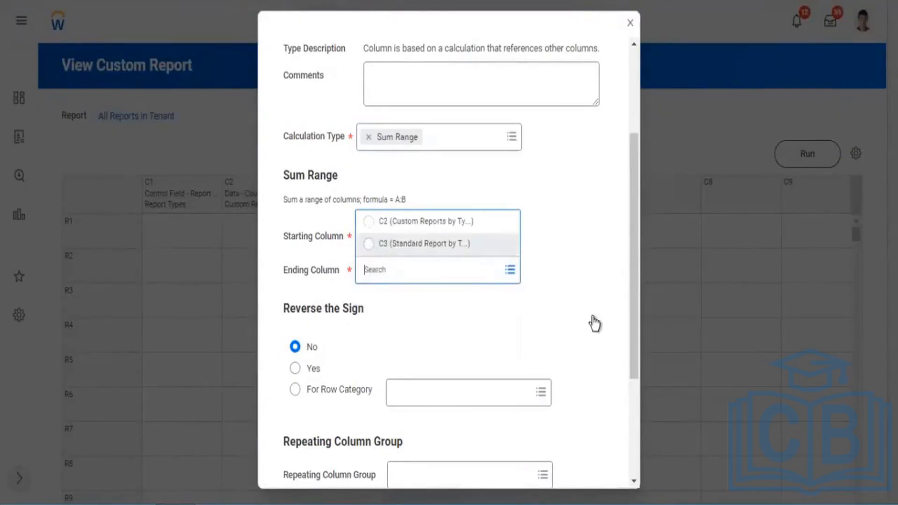
# Name the C4 column Total Count, review its remaining settings, and save the calculation definition.
pyautogui.scroll(3, 460, 168)
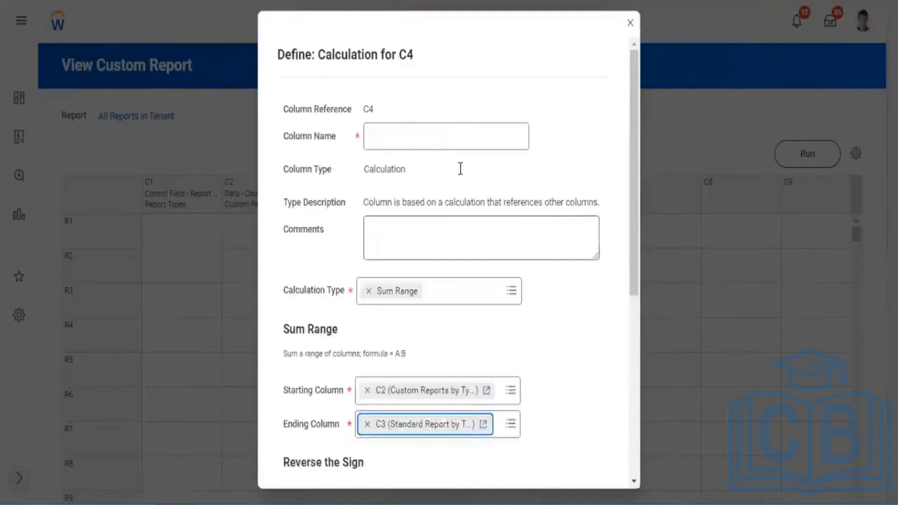
pyautogui.click(438, 141)
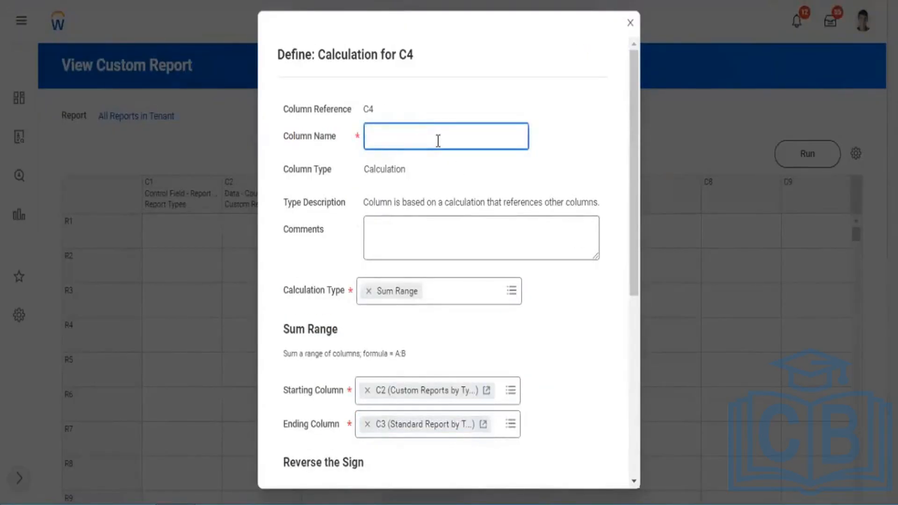
pyautogui.write('Total Count')
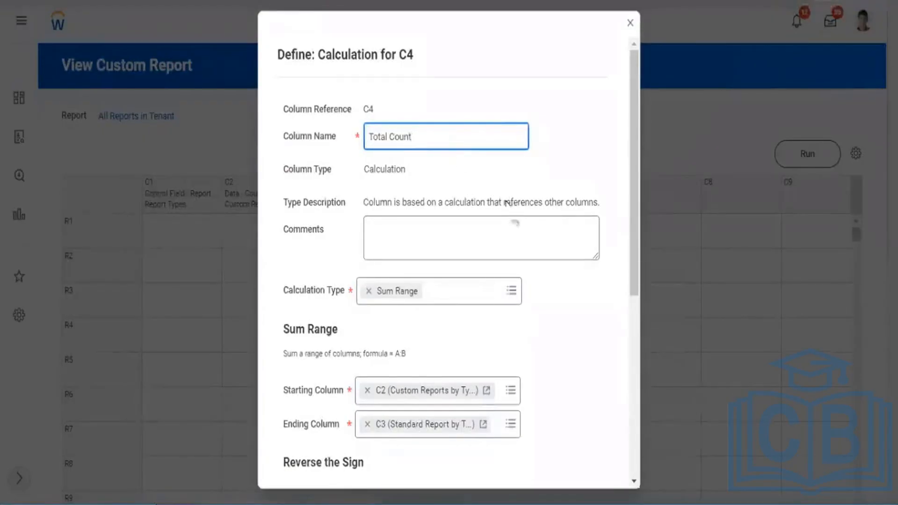
pyautogui.scroll(-7, 507, 202)
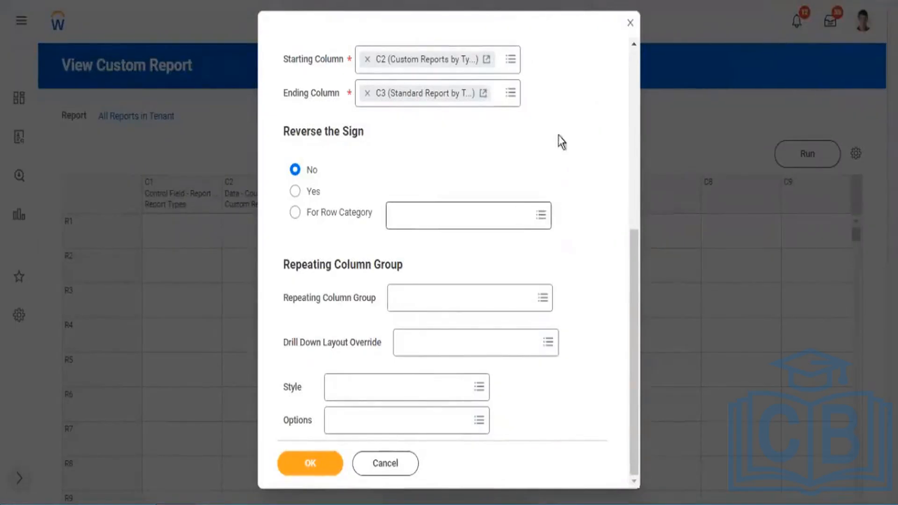
pyautogui.scroll(7, 543, 181)
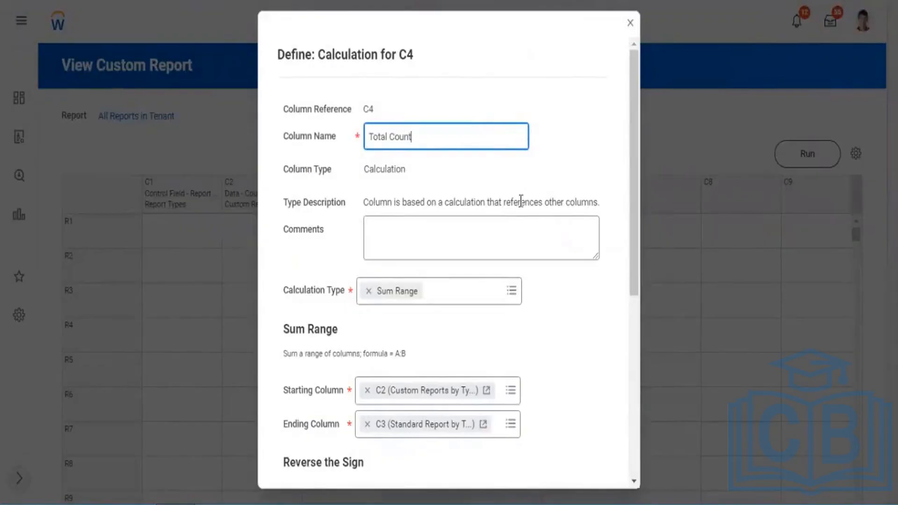
pyautogui.scroll(-5, 528, 206)
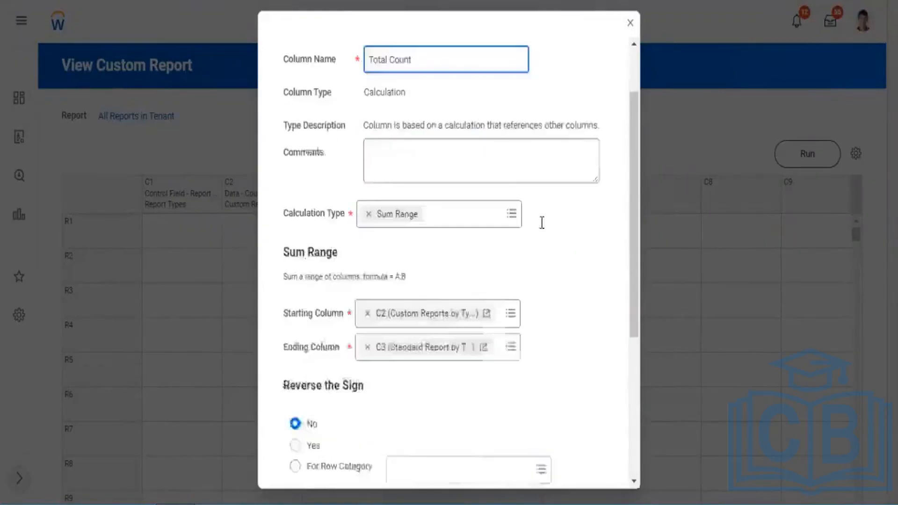
pyautogui.scroll(-3, 401, 395)
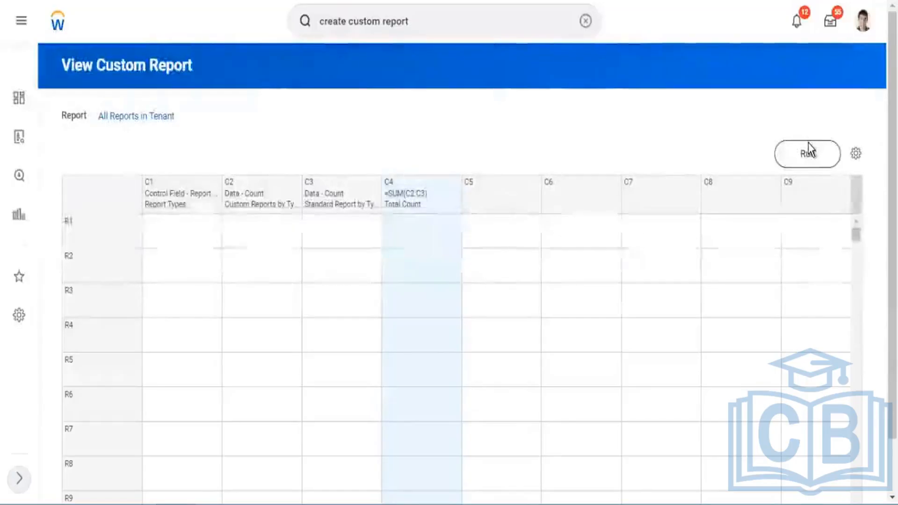
# Run All Reports in Tenant and check the nBox row's Total Count against its custom and standard counts, including the custom count's drill-down.
pyautogui.click(807, 153)
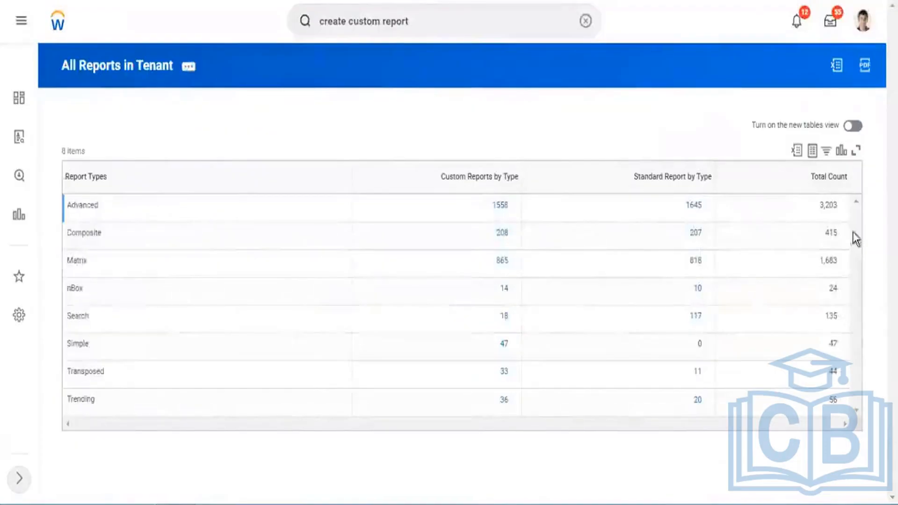
pyautogui.moveTo(485, 293); pyautogui.dragTo(525, 298)
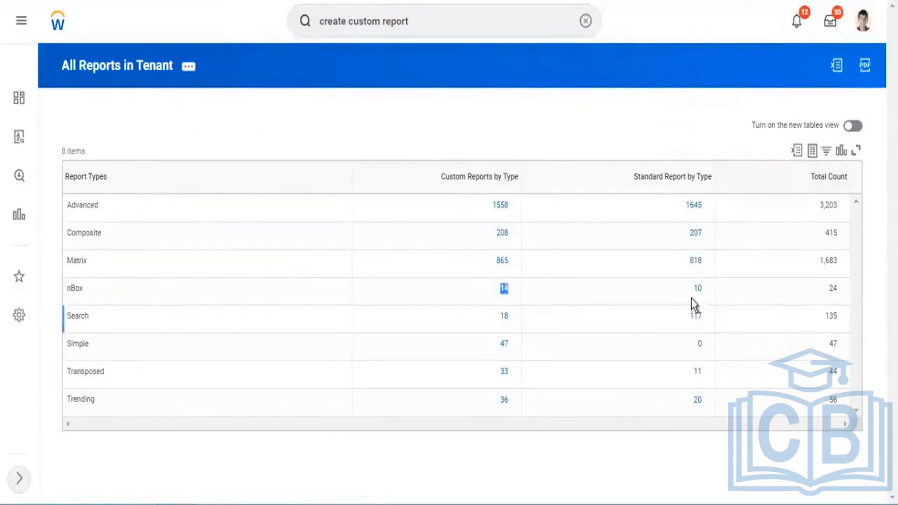
pyautogui.moveTo(688, 294); pyautogui.dragTo(713, 293)
pyautogui.doubleClick(844, 291)
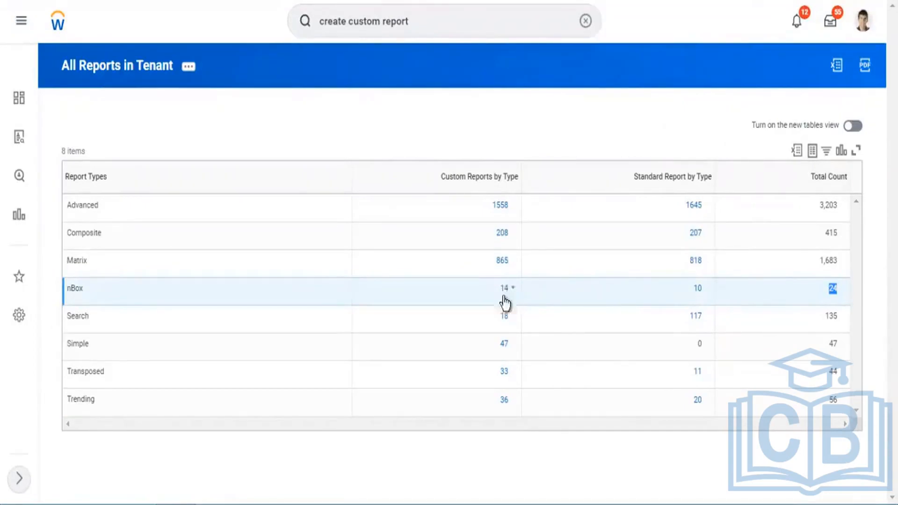
pyautogui.click(497, 206)
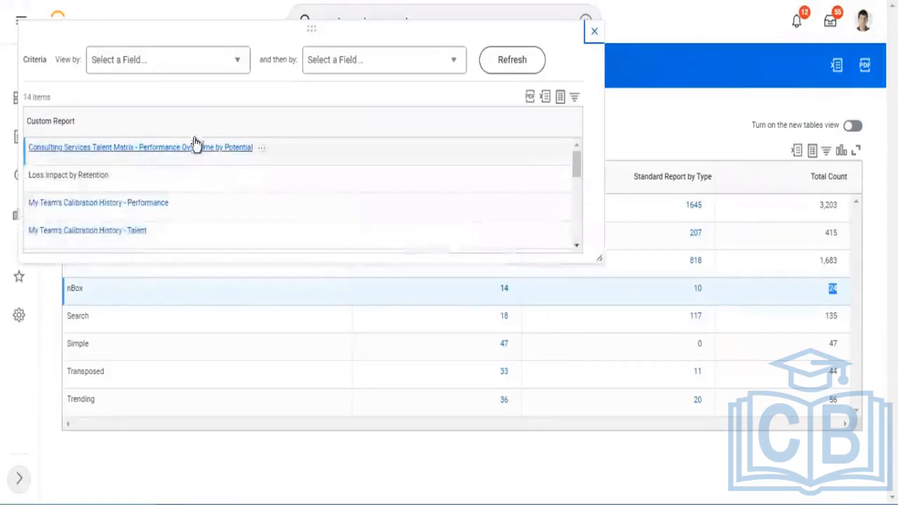
# Leave the drill-down, return to the All Reports in Tenant definition, and open the style setting of column C2.
pyautogui.click(594, 31)
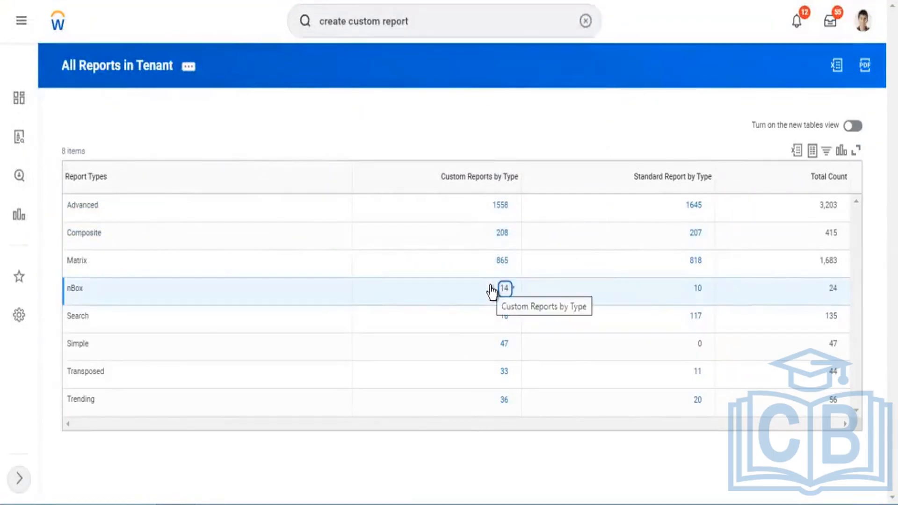
pyautogui.click(138, 68)
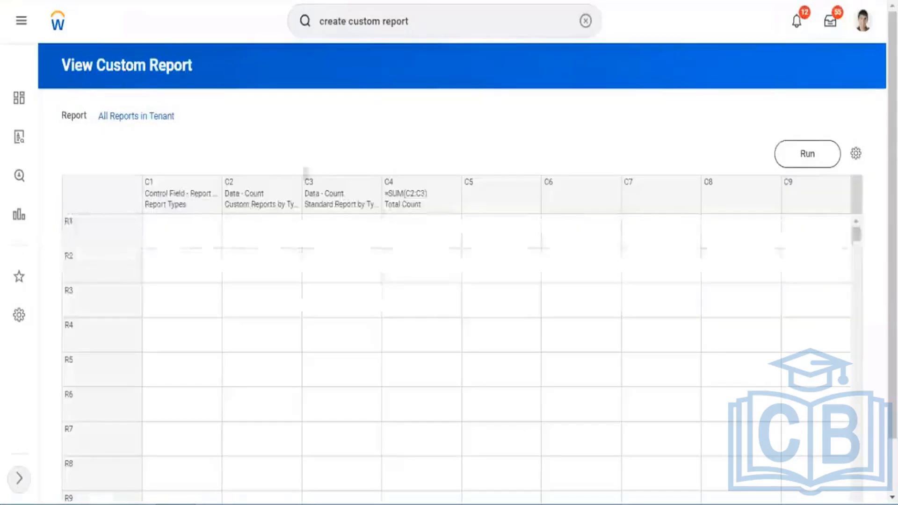
pyautogui.click(310, 181)
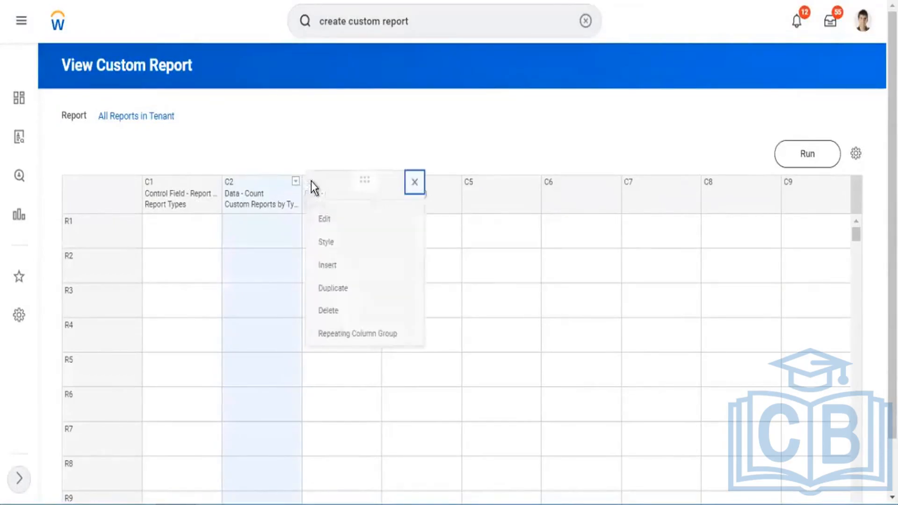
pyautogui.click(344, 246)
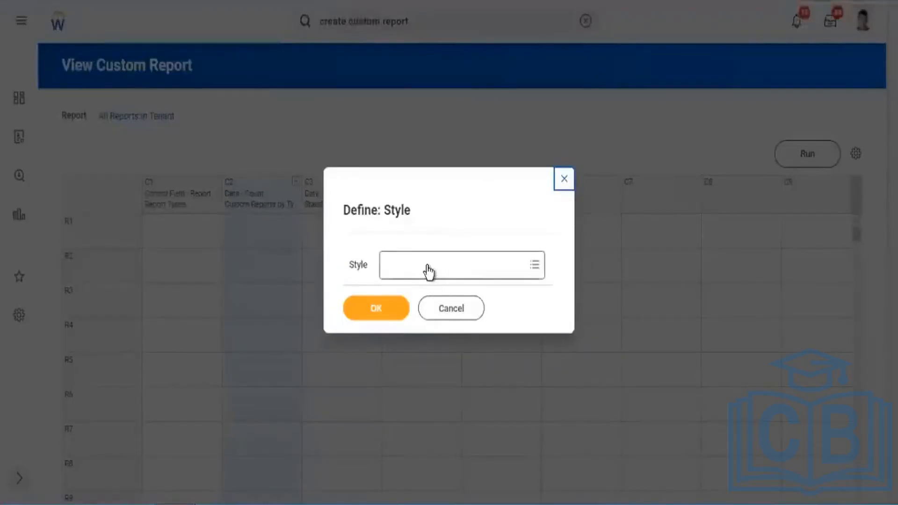
# Review the predefined Workday Styles available for column C2.
pyautogui.click(426, 269)
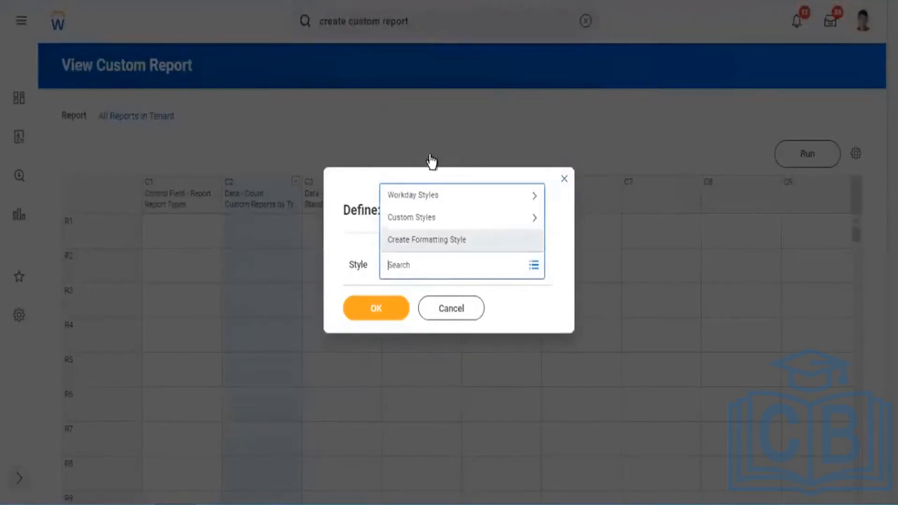
pyautogui.click(430, 200)
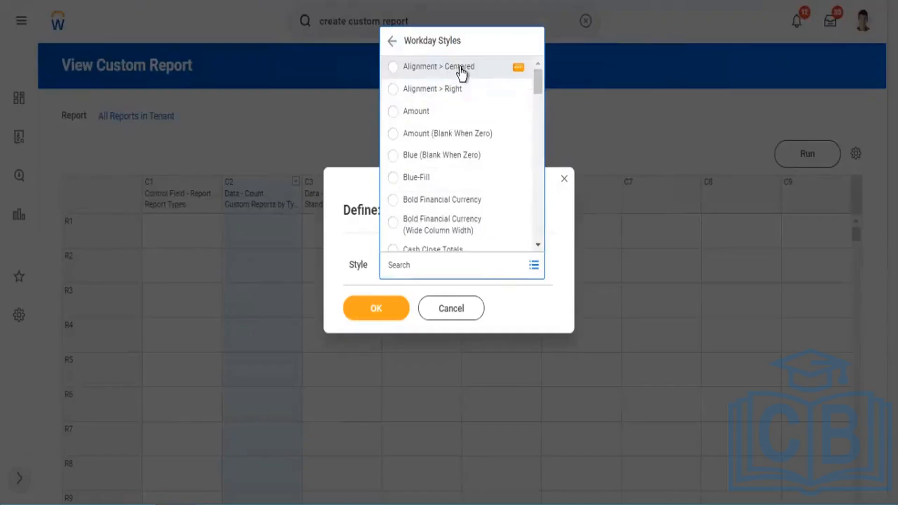
pyautogui.scroll(-3, 458, 154)
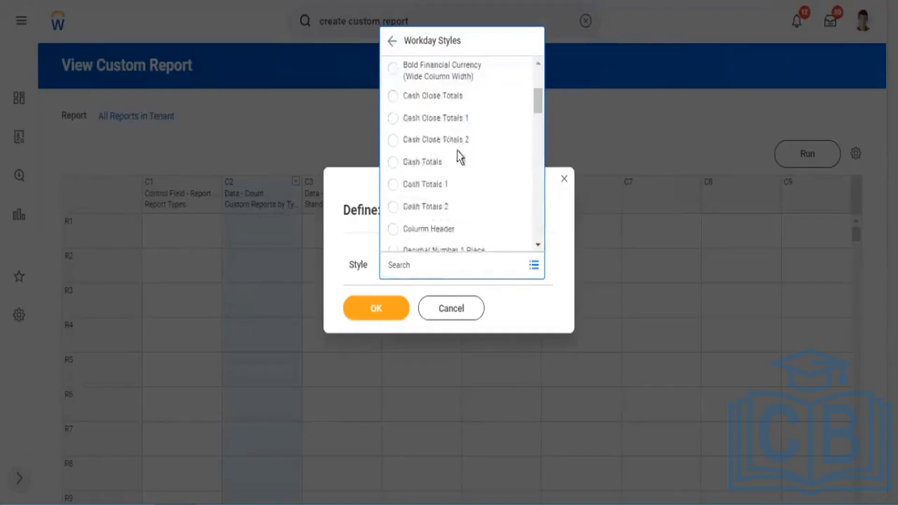
pyautogui.scroll(3, 462, 144)
pyautogui.scroll(-6, 471, 162)
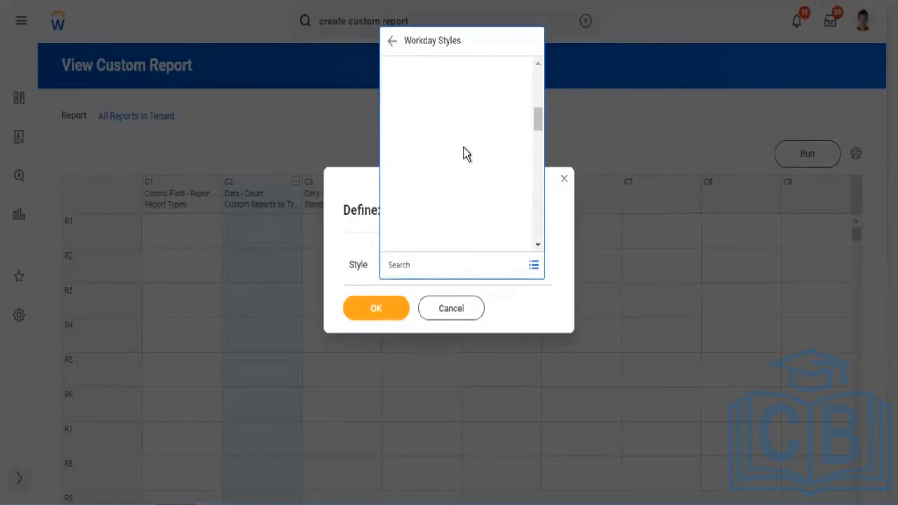
pyautogui.scroll(-5, 468, 154)
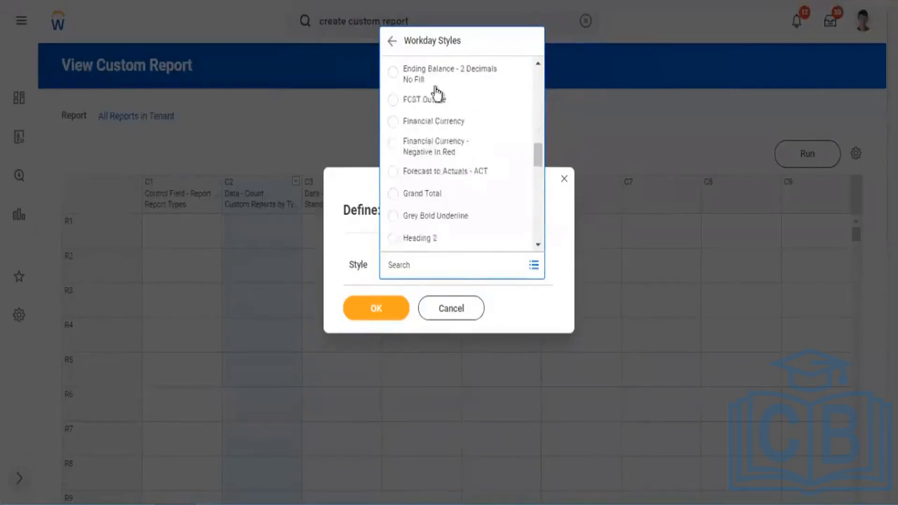
pyautogui.click(391, 41)
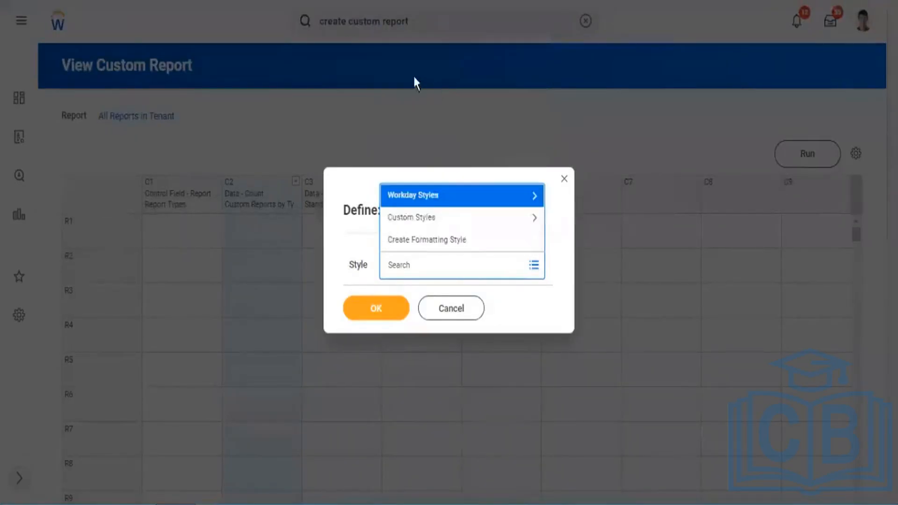
# Create a new formatting style named Report Style for column C2.
pyautogui.click(426, 244)
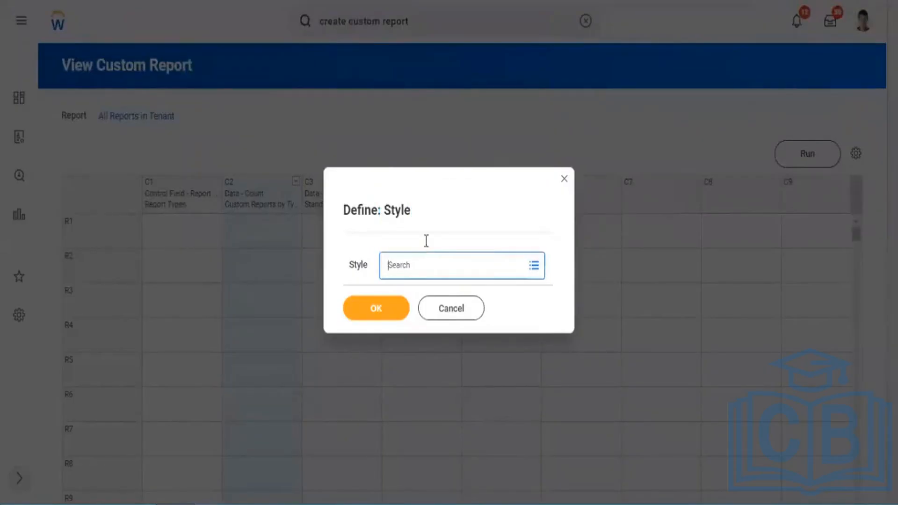
pyautogui.click(413, 262)
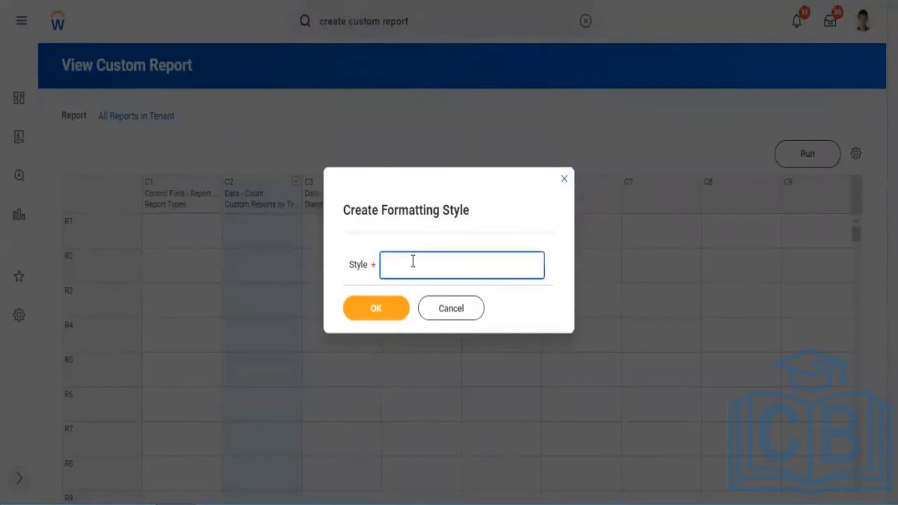
pyautogui.write('Report Style')
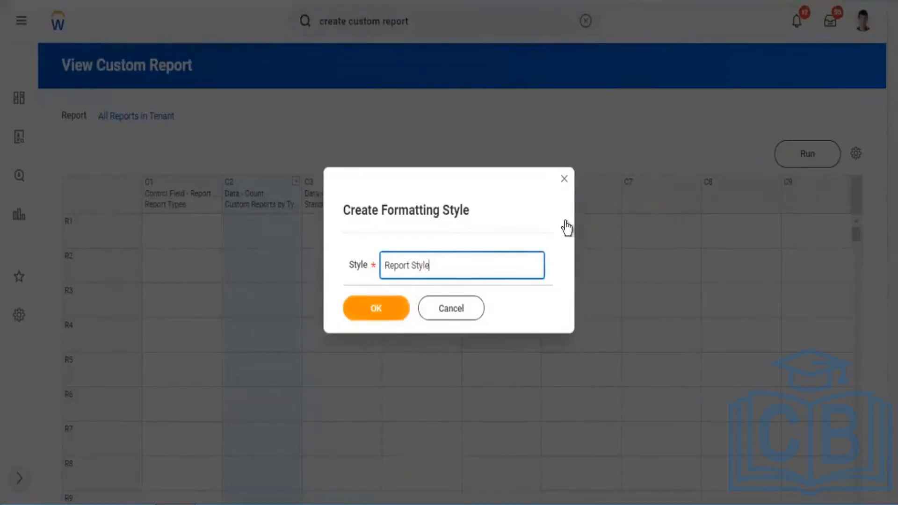
pyautogui.press('Tab')
pyautogui.press('Return')
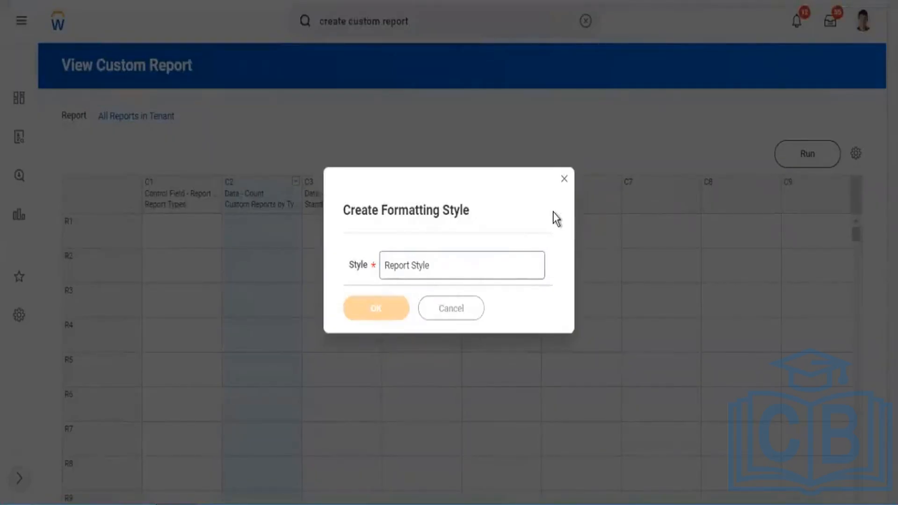
# Review the Frequently Used formats offered by Report Style's number override and turn the override back off.
pyautogui.scroll(-2, 372, 187)
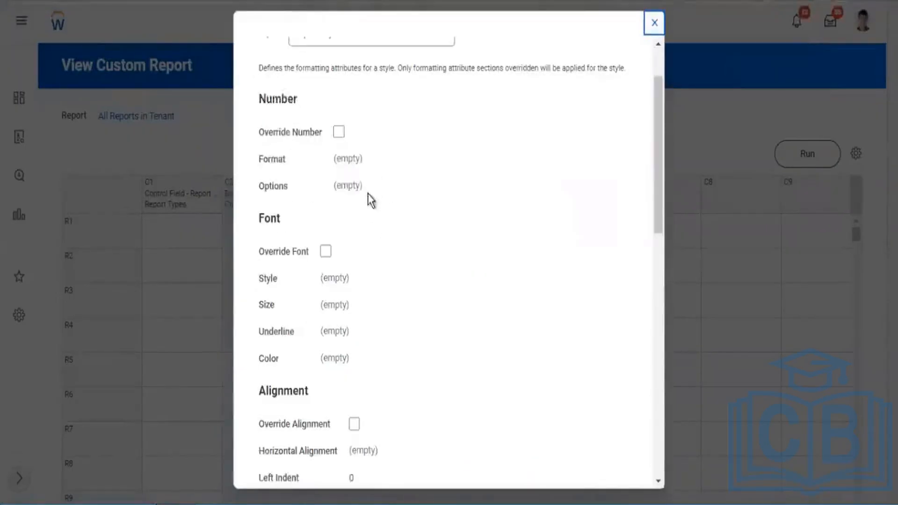
pyautogui.click(338, 131)
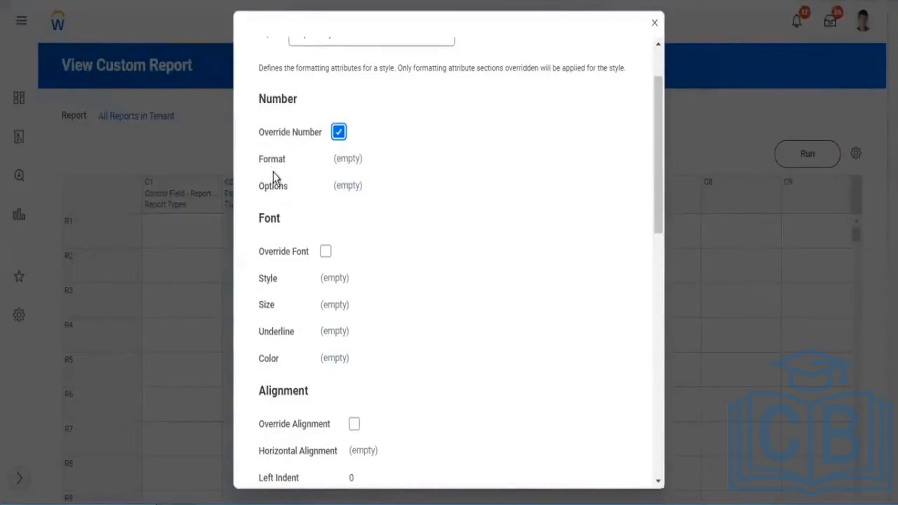
pyautogui.click(362, 163)
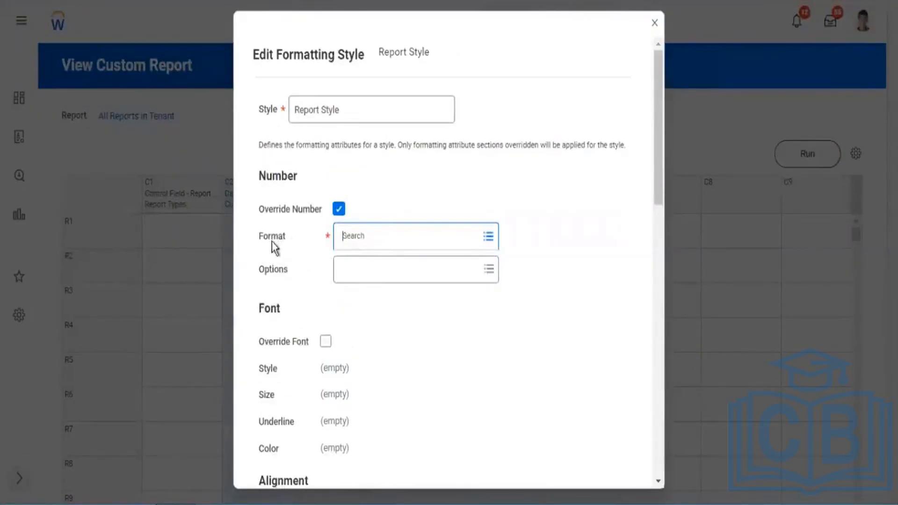
pyautogui.moveTo(271, 240); pyautogui.dragTo(293, 241)
pyautogui.click(429, 234)
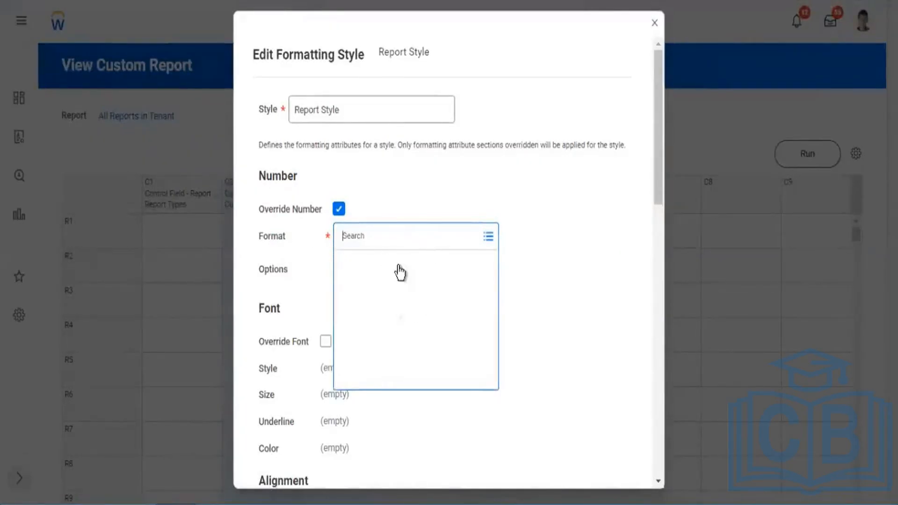
pyautogui.click(458, 257)
pyautogui.scroll(-5, 458, 353)
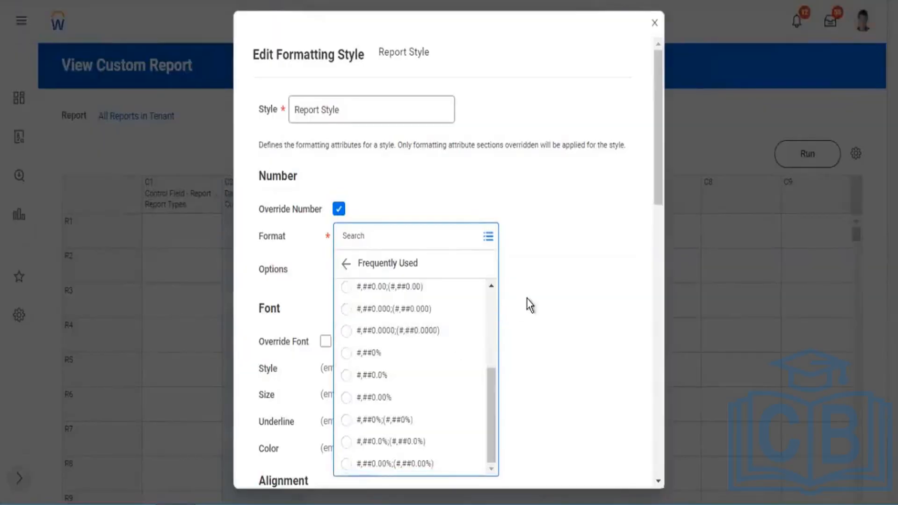
pyautogui.click(446, 213)
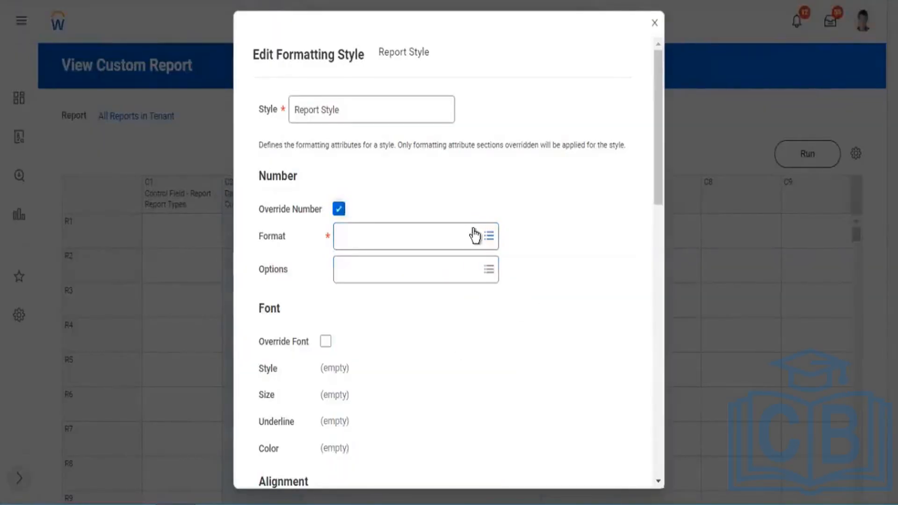
pyautogui.click(338, 209)
# Override the font of Report Style with Bold style, Large size, No Underline, and Red color.
pyautogui.scroll(-2, 439, 303)
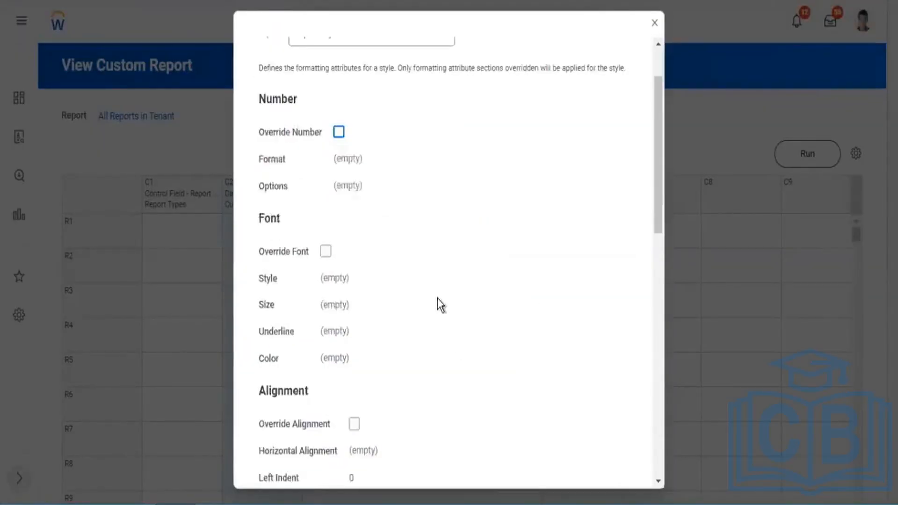
pyautogui.click(326, 252)
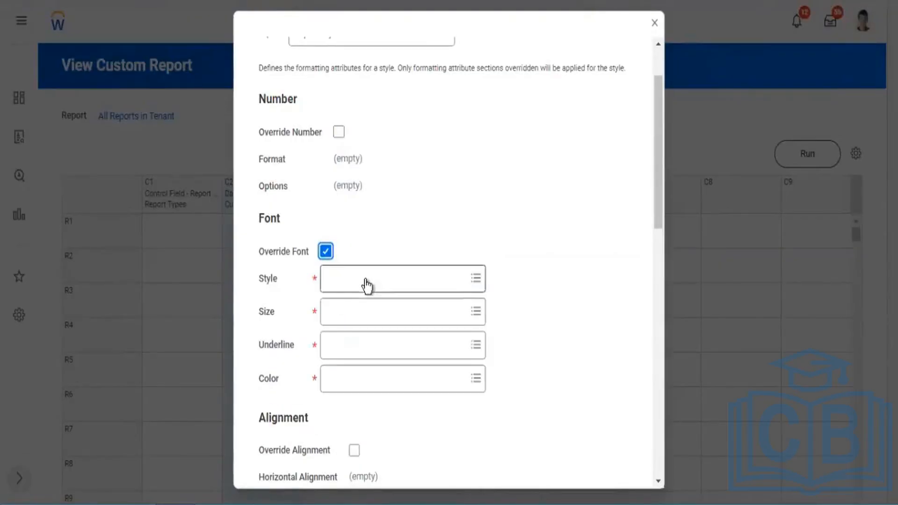
pyautogui.click(407, 275)
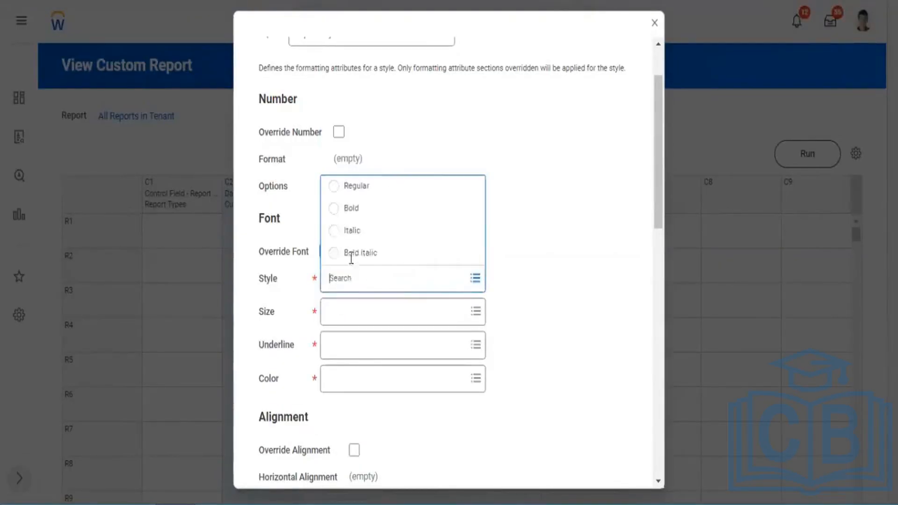
pyautogui.click(353, 210)
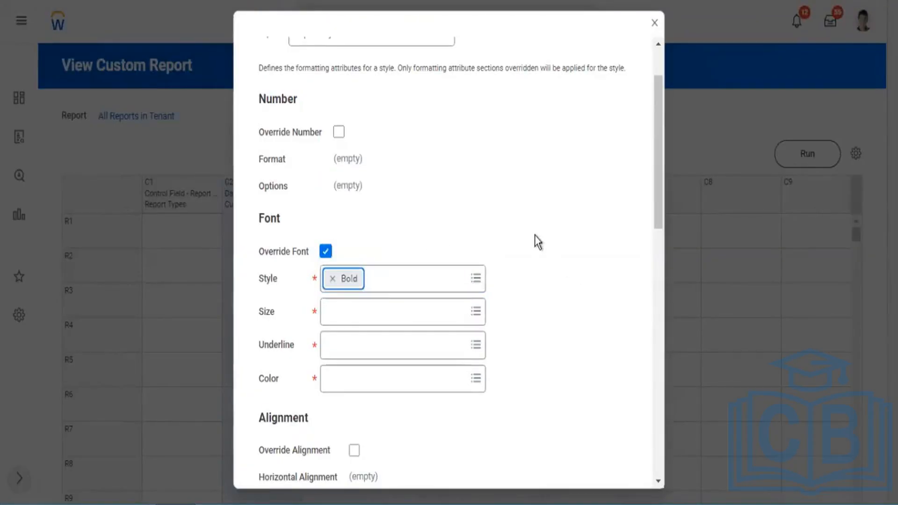
pyautogui.click(460, 310)
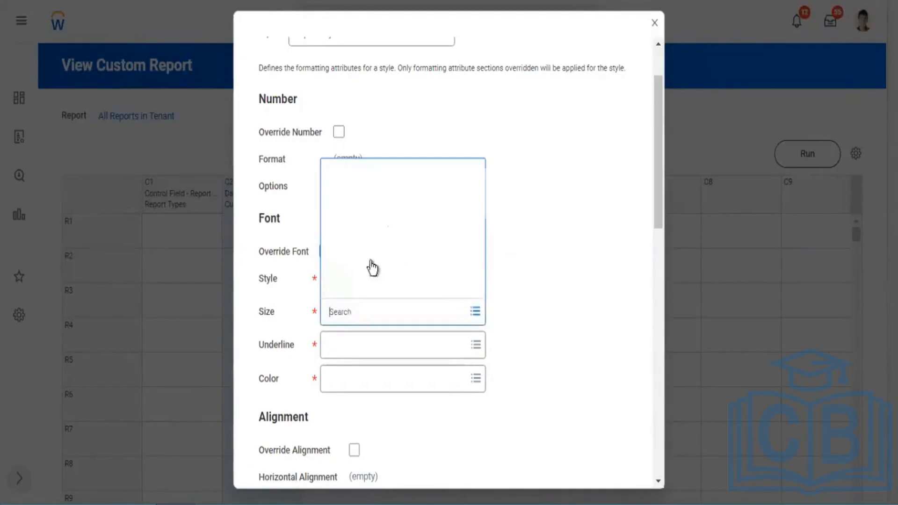
pyautogui.press('Return')
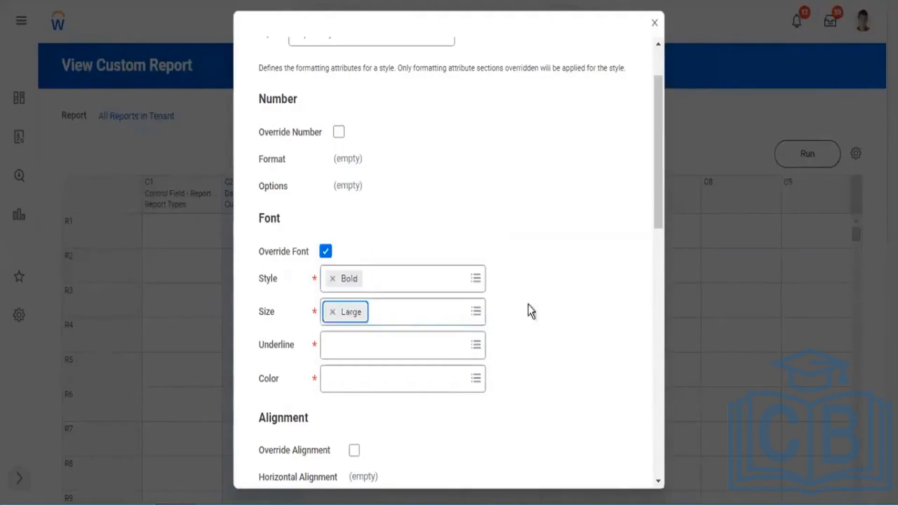
pyautogui.click(466, 337)
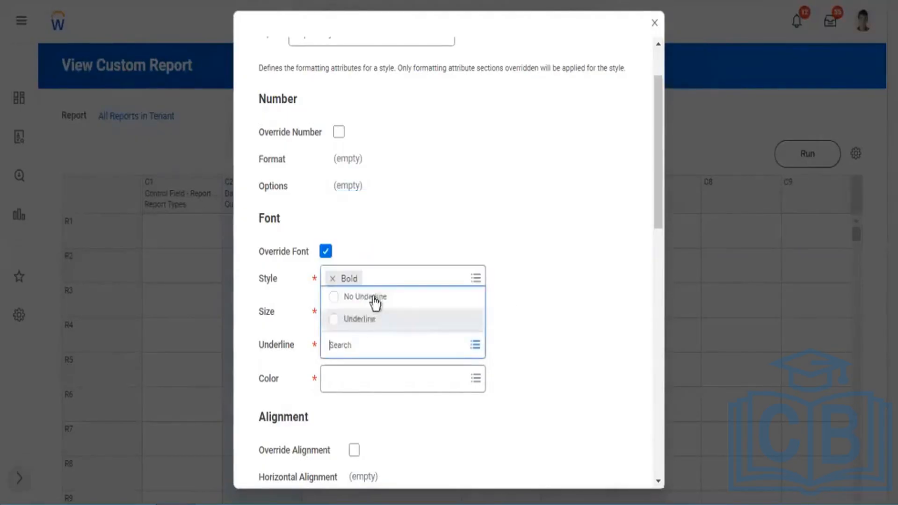
pyautogui.press('Return')
pyautogui.click(416, 379)
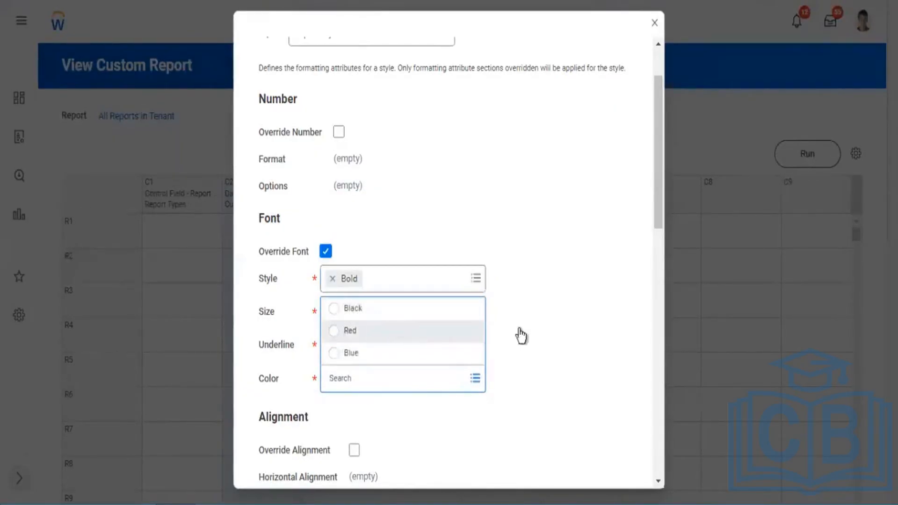
pyautogui.press('Return')
# Override the alignment of Report Style with Center horizontal alignment, leaving the left indent at 0.
pyautogui.scroll(-2, 531, 331)
pyautogui.scroll(-2, 531, 331)
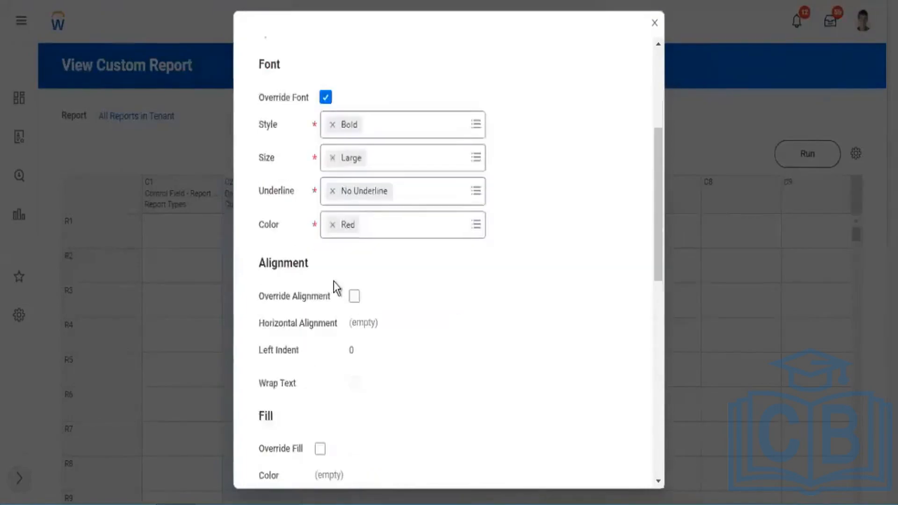
pyautogui.click(354, 296)
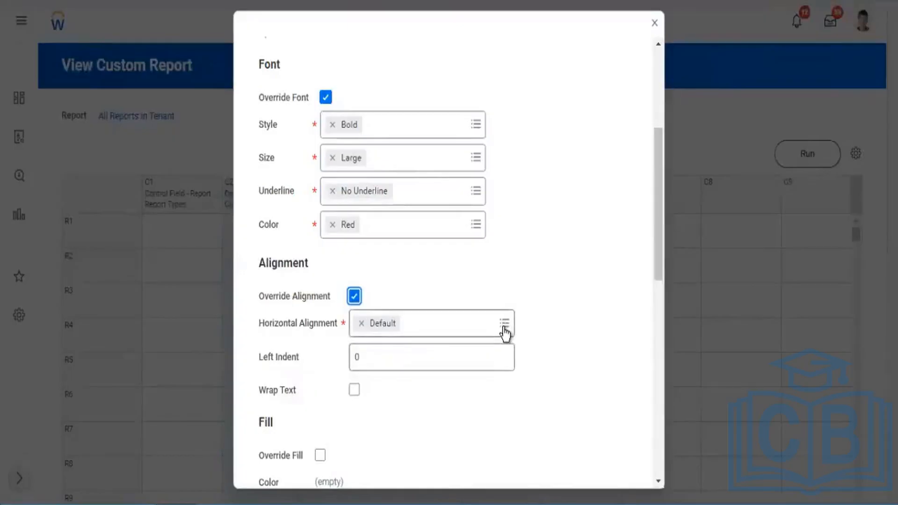
pyautogui.click(504, 325)
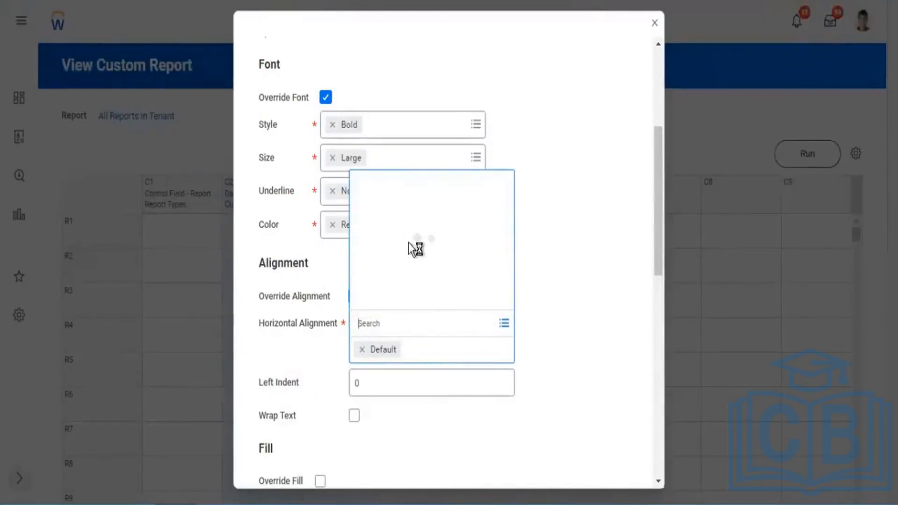
pyautogui.click(403, 280)
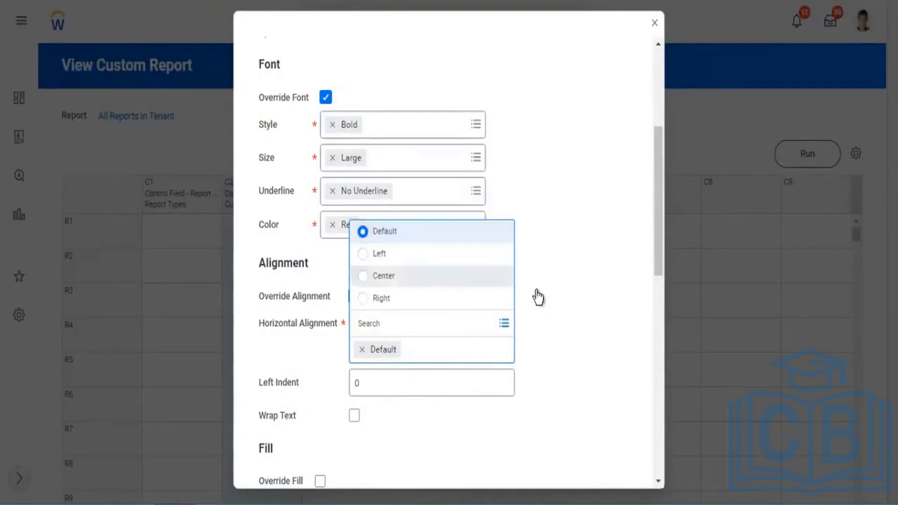
pyautogui.scroll(-1, 569, 281)
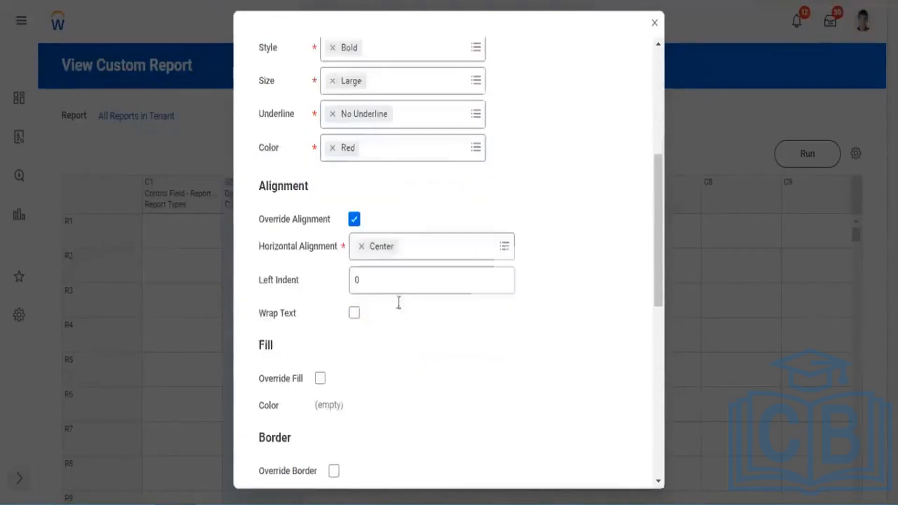
pyautogui.moveTo(301, 282); pyautogui.dragTo(295, 282)
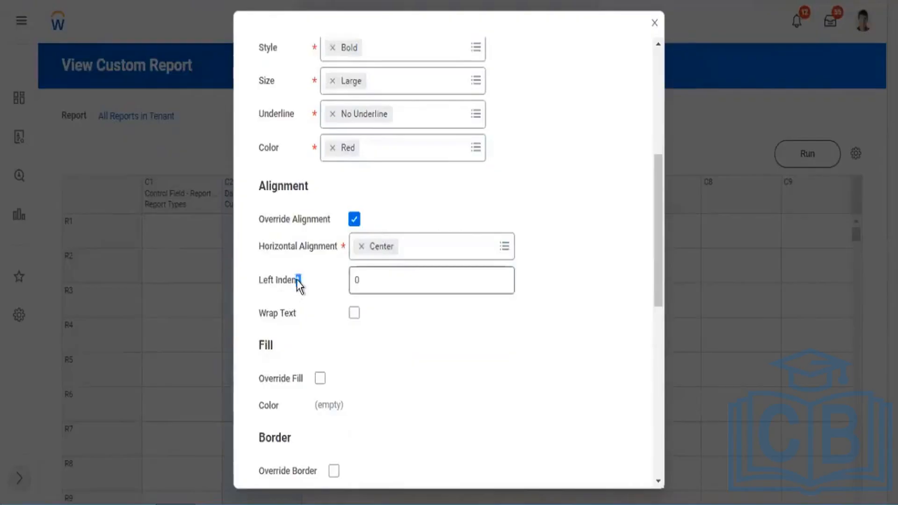
pyautogui.scroll(-1, 344, 327)
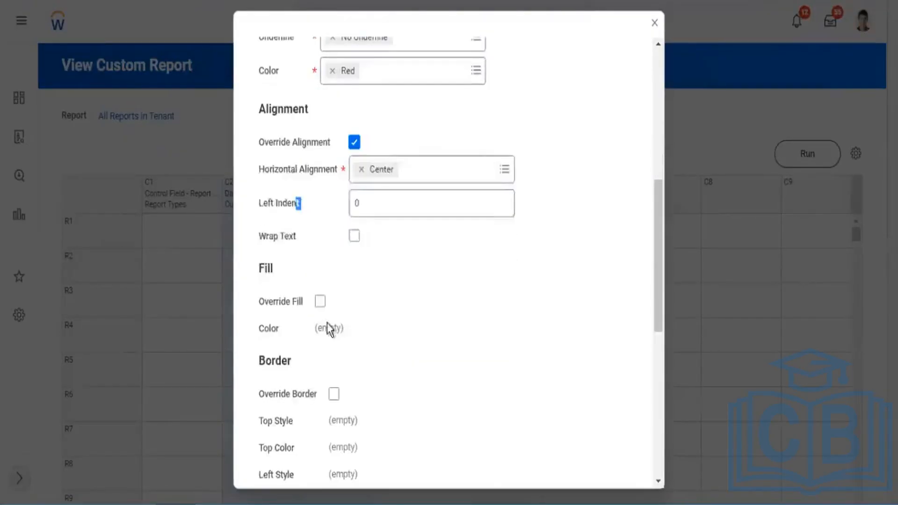
# Override the fill of Report Style with the color Yellow.
pyautogui.click(320, 301)
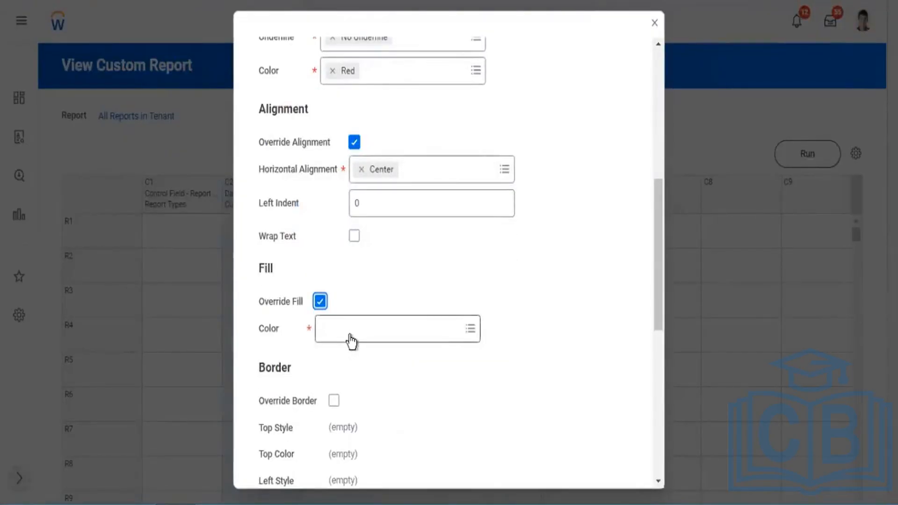
pyautogui.click(436, 337)
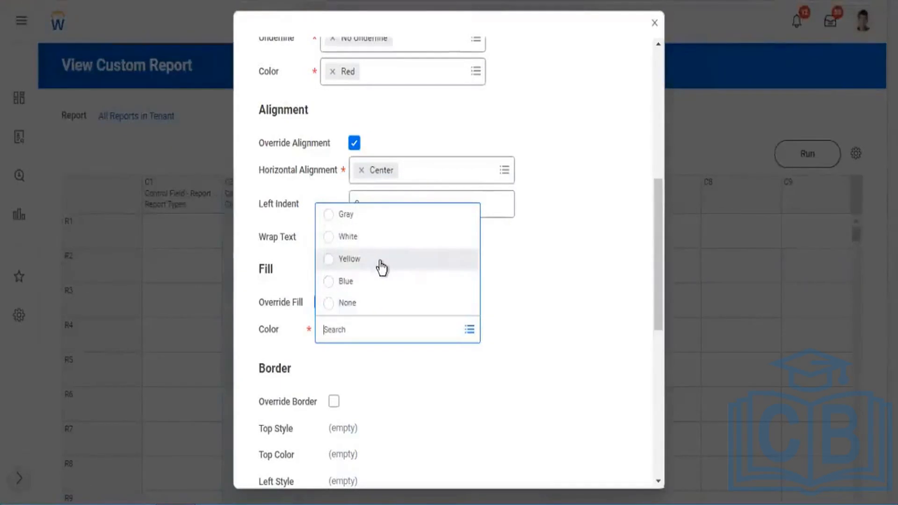
pyautogui.click(353, 268)
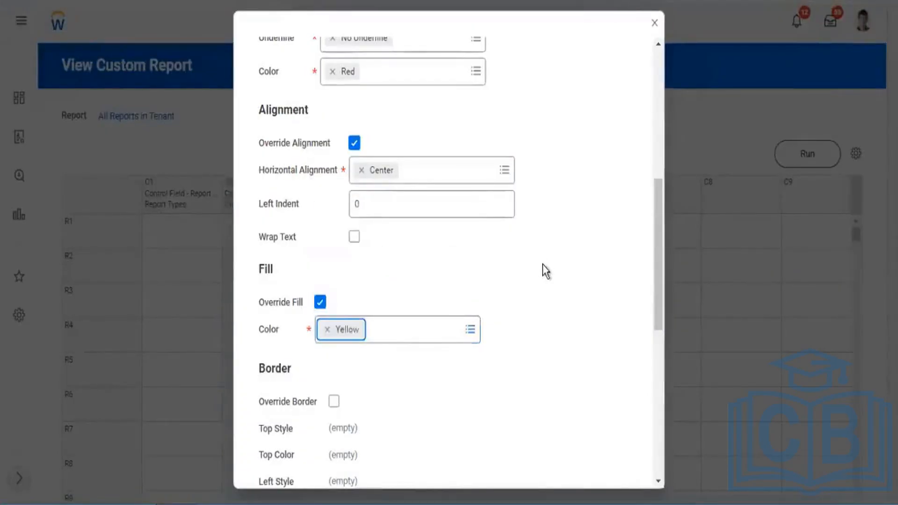
# Review the style and color settings offered by Report Style's border override and turn the override back off.
pyautogui.scroll(-3, 332, 402)
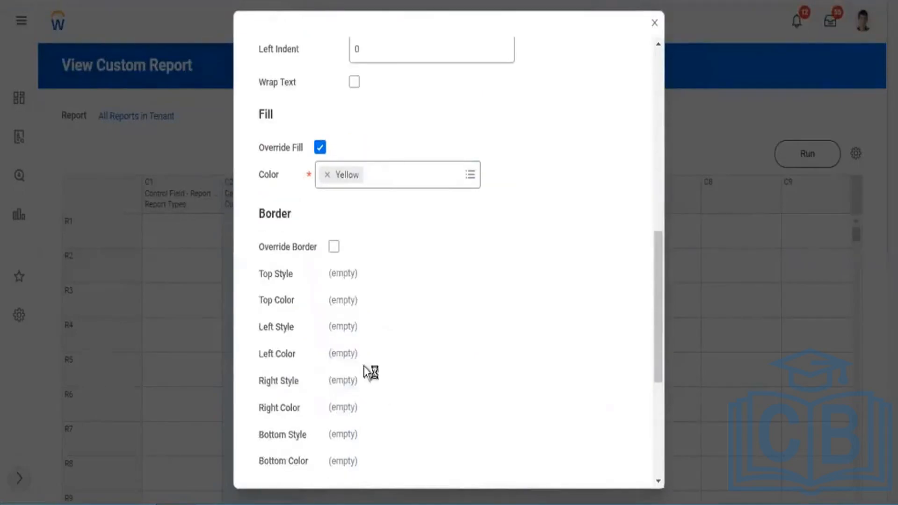
pyautogui.click(334, 246)
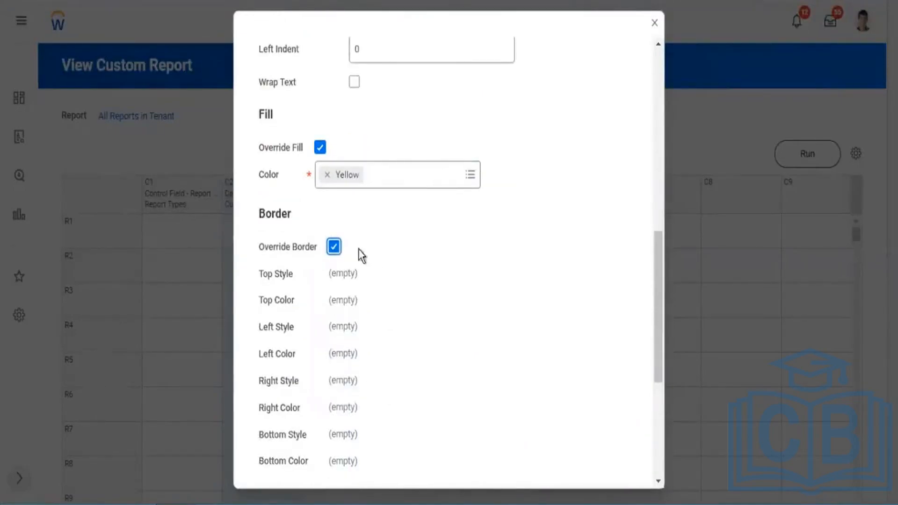
pyautogui.scroll(-2, 376, 260)
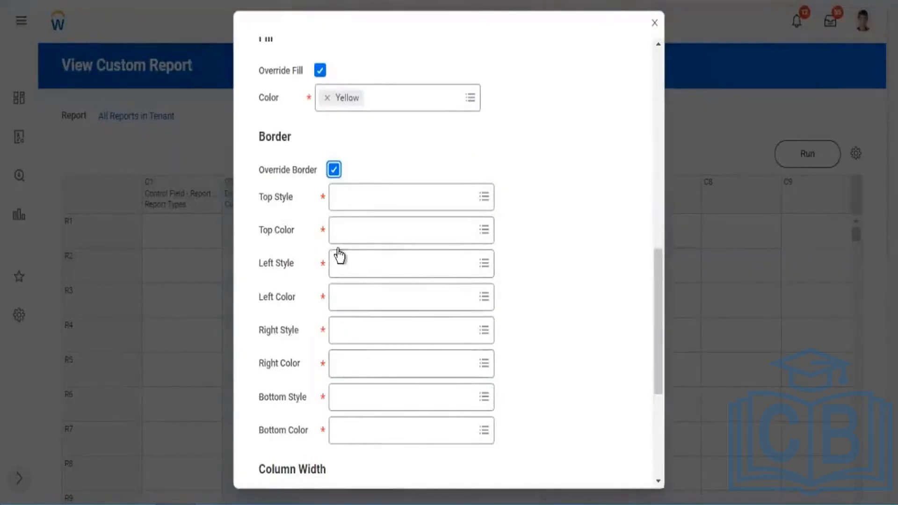
pyautogui.click(333, 169)
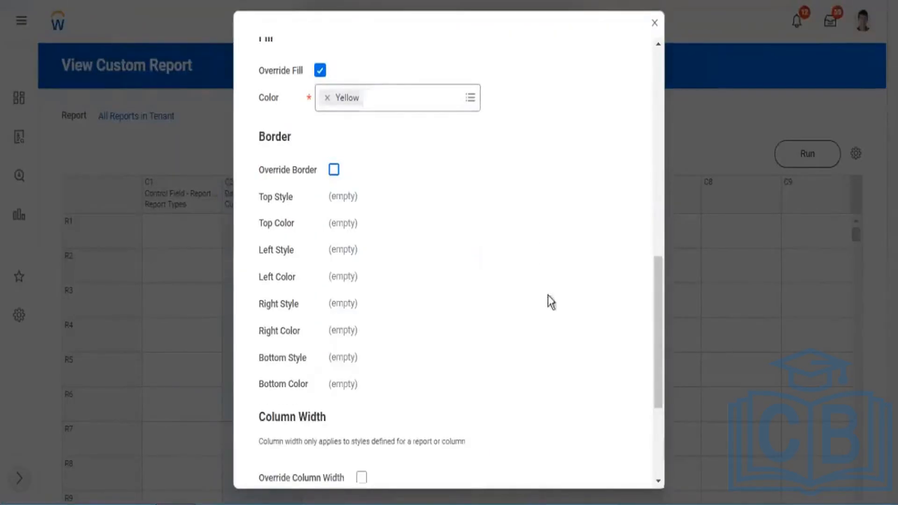
# Save Report Style, apply it to column C2, and run the All Reports in Tenant report.
pyautogui.scroll(-5, 547, 300)
pyautogui.moveTo(294, 219); pyautogui.dragTo(266, 218)
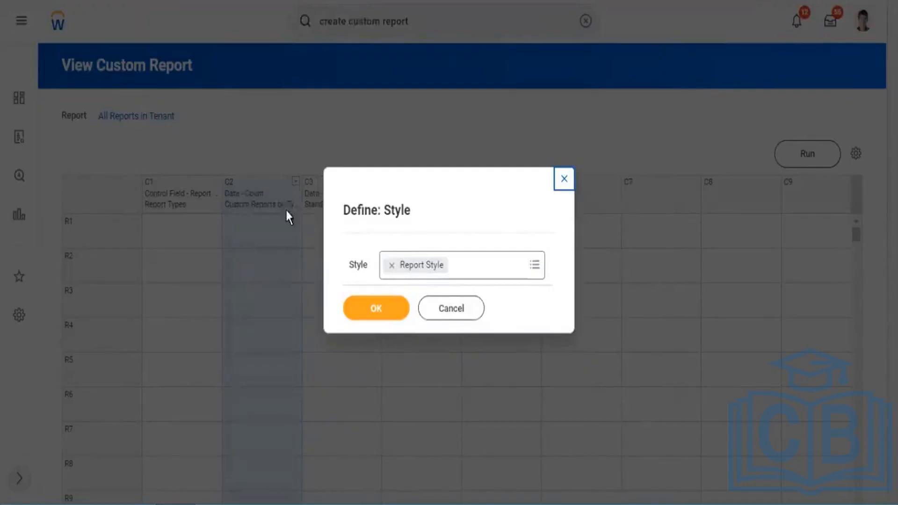
pyautogui.click(369, 311)
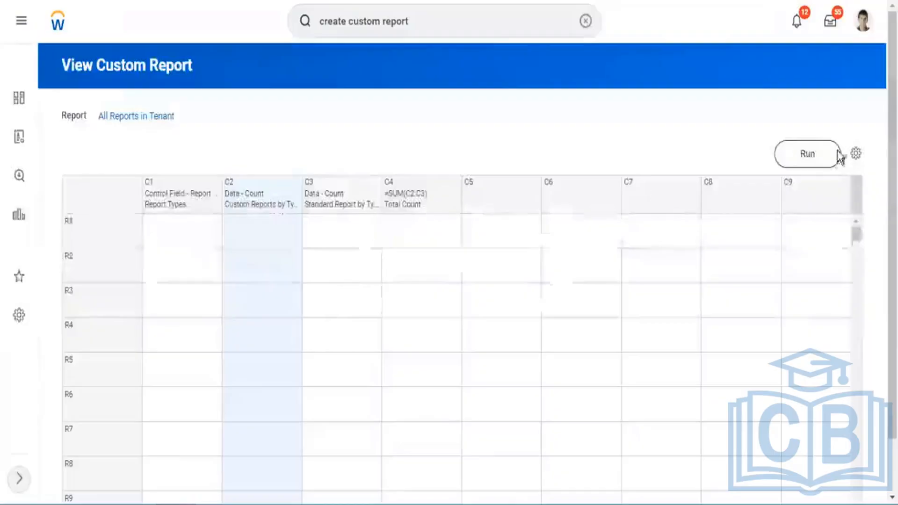
pyautogui.click(781, 156)
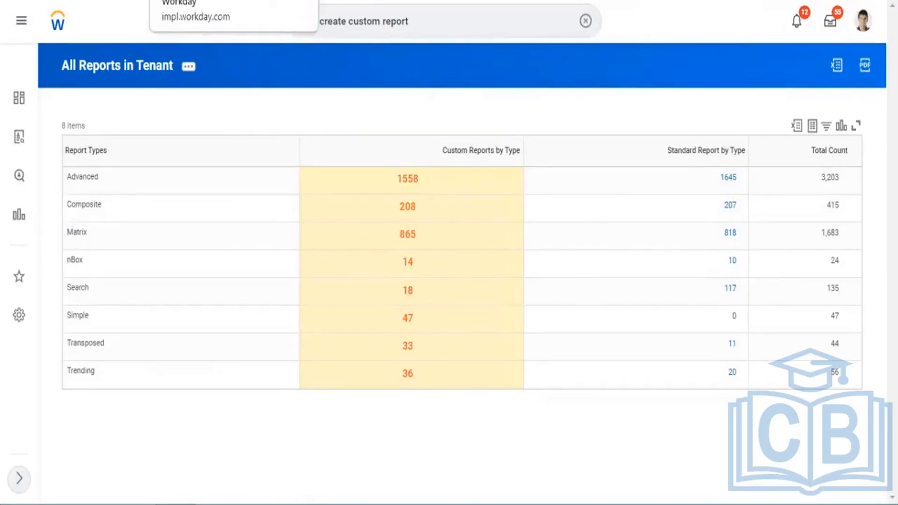
# Switch to the SubRep1 - All Custom Reports page and search for "create custom report" to open the Create Custom Report task.
pyautogui.click(80, 0)
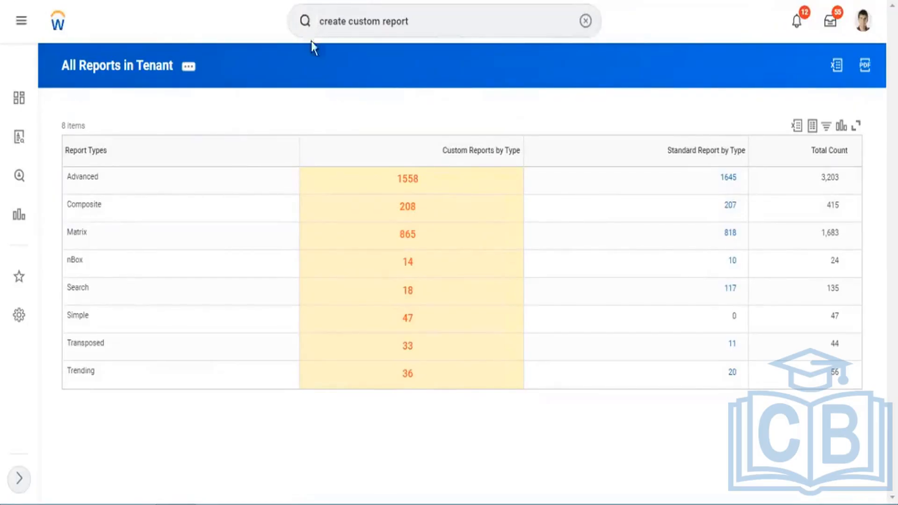
pyautogui.click(359, 26)
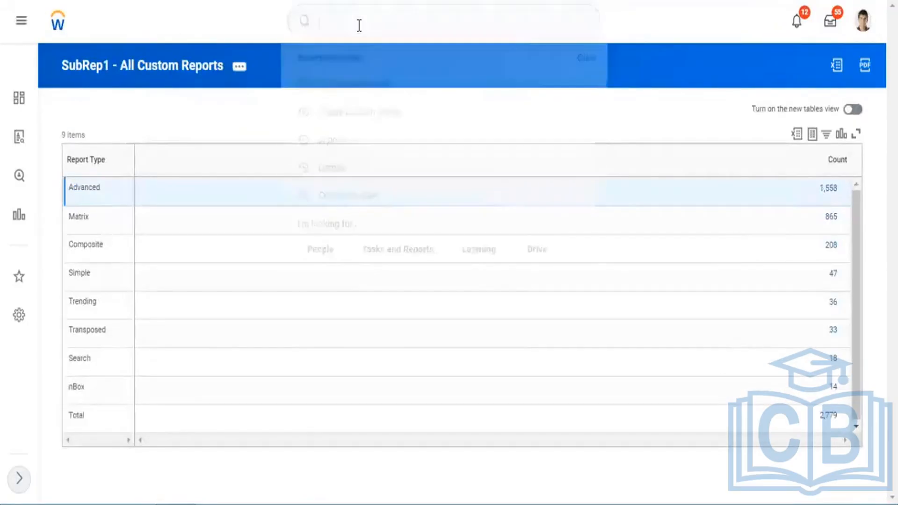
pyautogui.write('crate')
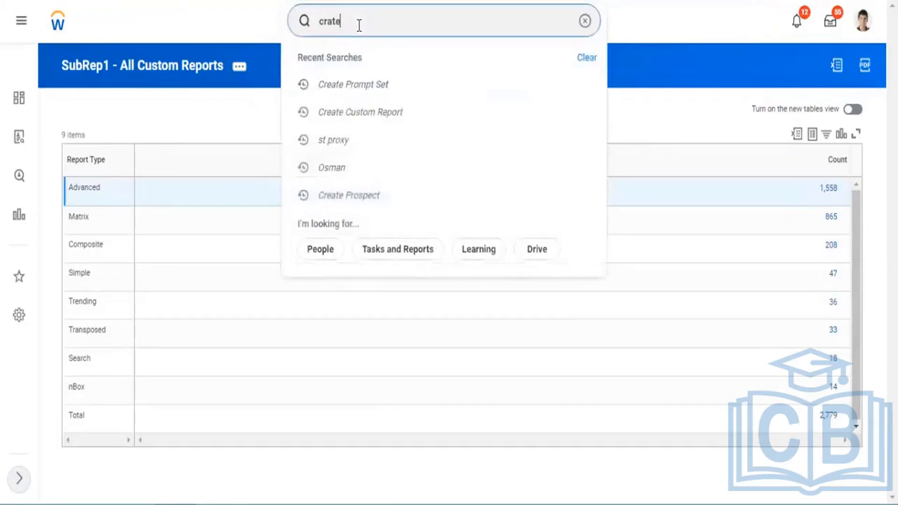
pyautogui.write('ate custom report')
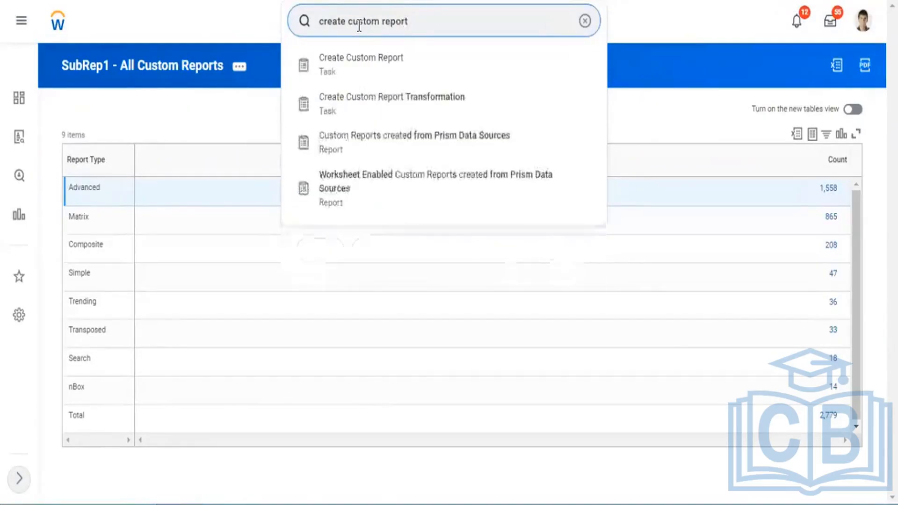
pyautogui.press('Down')
pyautogui.press('Return')
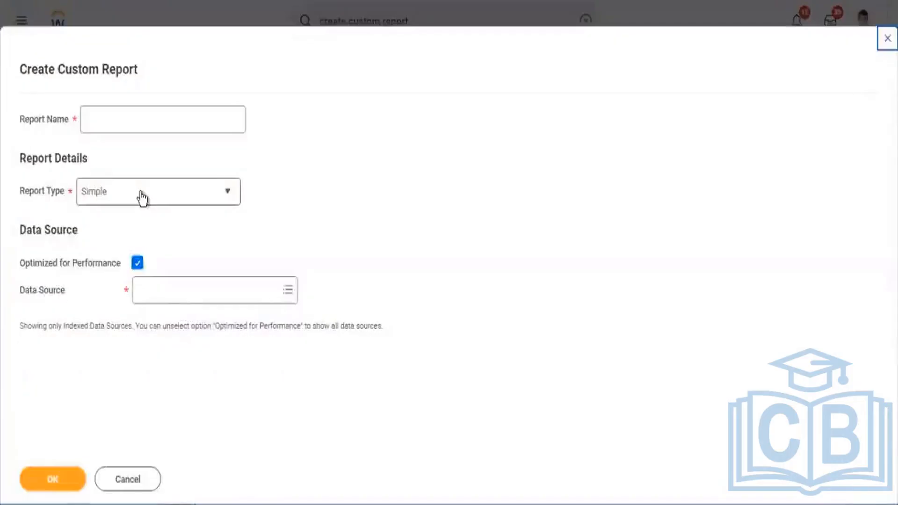
# Set the new report's type to Matrix and its data source to Workers for HCM Reporting, with Optimized for Performance enabled.
pyautogui.click(176, 199)
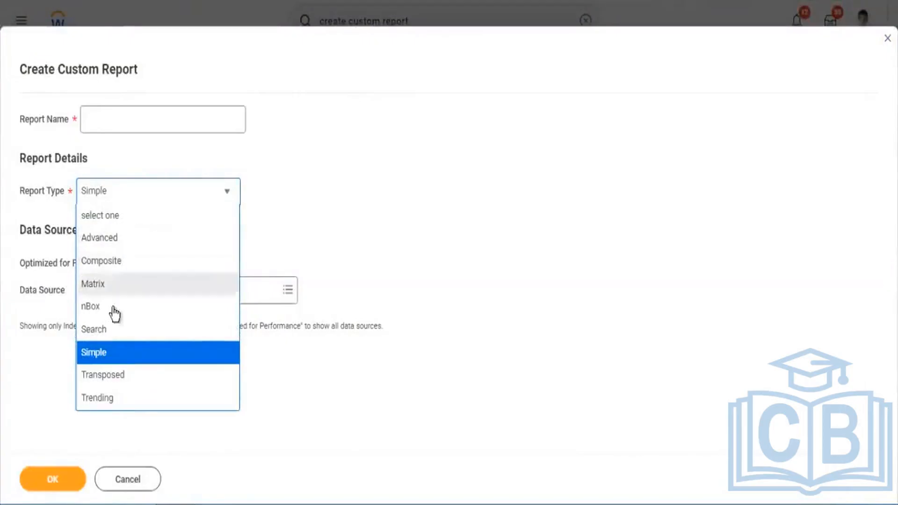
pyautogui.click(182, 283)
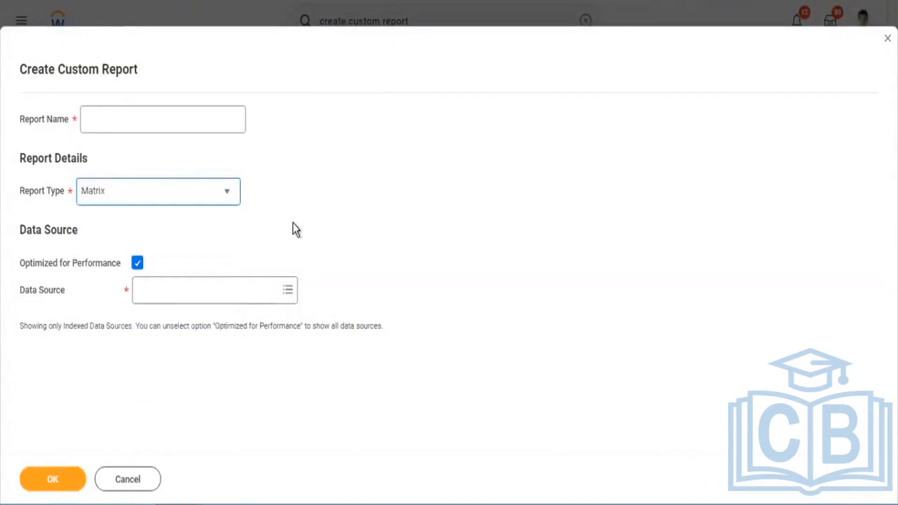
pyautogui.click(137, 262)
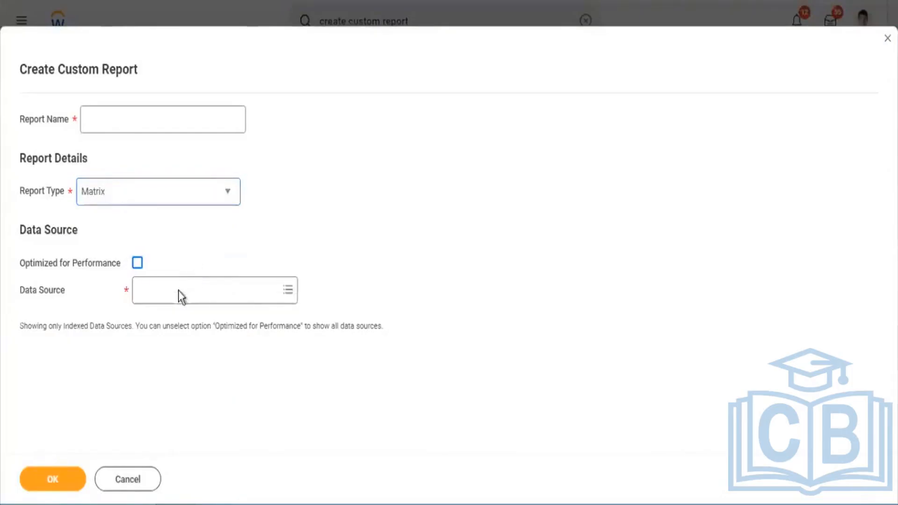
pyautogui.click(164, 311)
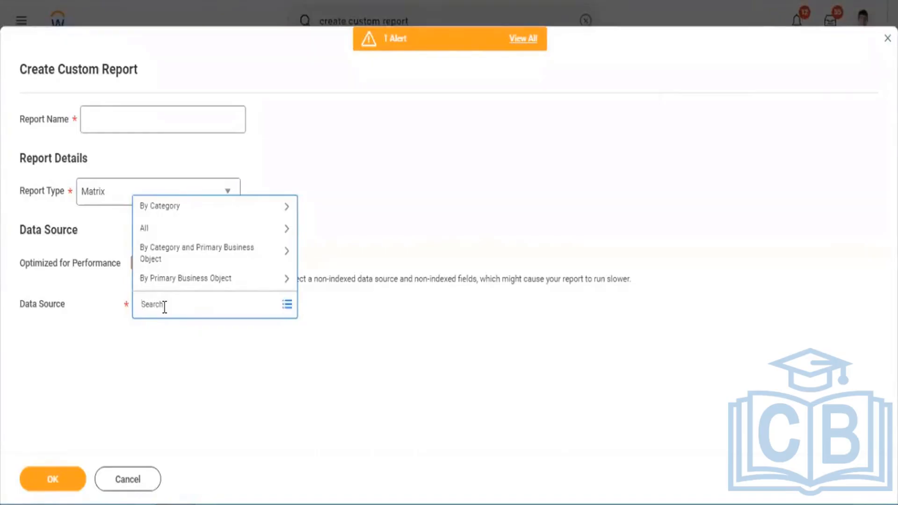
pyautogui.write('workers hcm repo')
pyautogui.click(164, 305)
pyautogui.write('s')
pyautogui.press('Return')
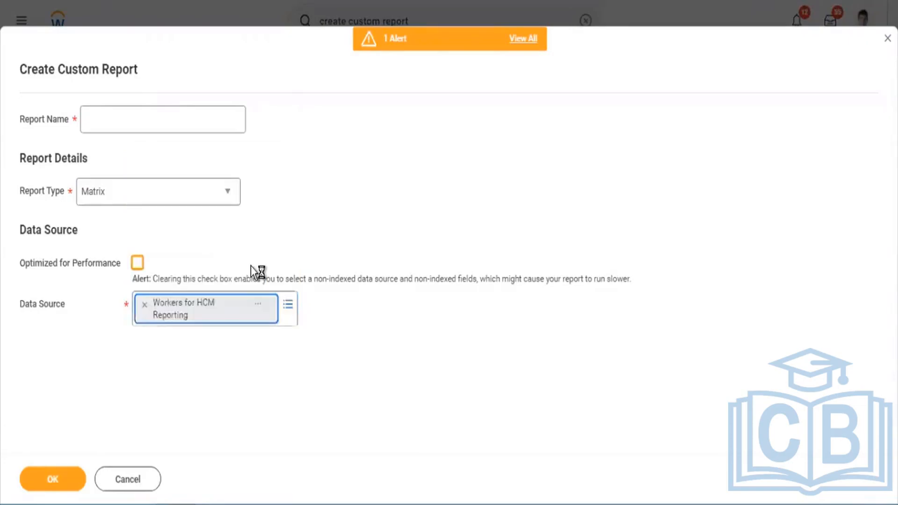
pyautogui.click(137, 263)
# Name the report "SupRep - Worker Hire DAte" and create it.
pyautogui.click(110, 120)
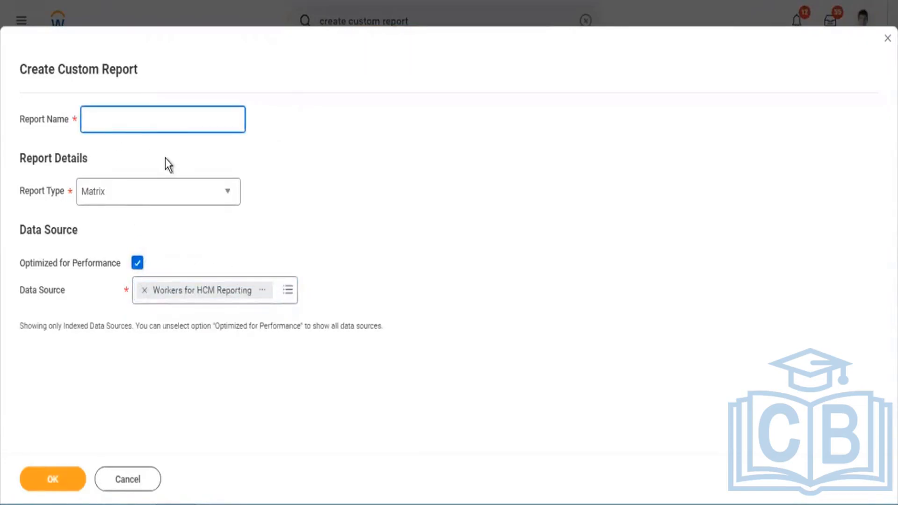
pyautogui.write('SupRep1')
pyautogui.press('BackSpace')
pyautogui.write('- Worker Hi')
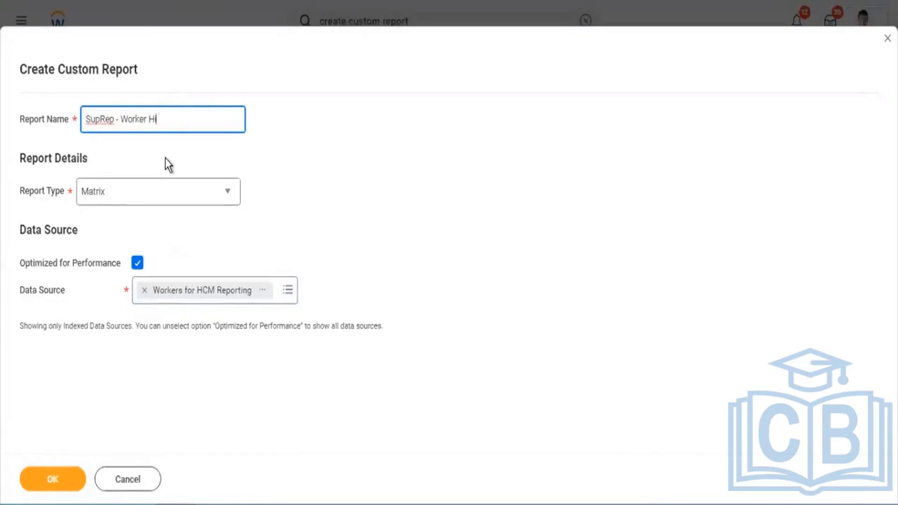
pyautogui.write('re')
pyautogui.write('DAte')
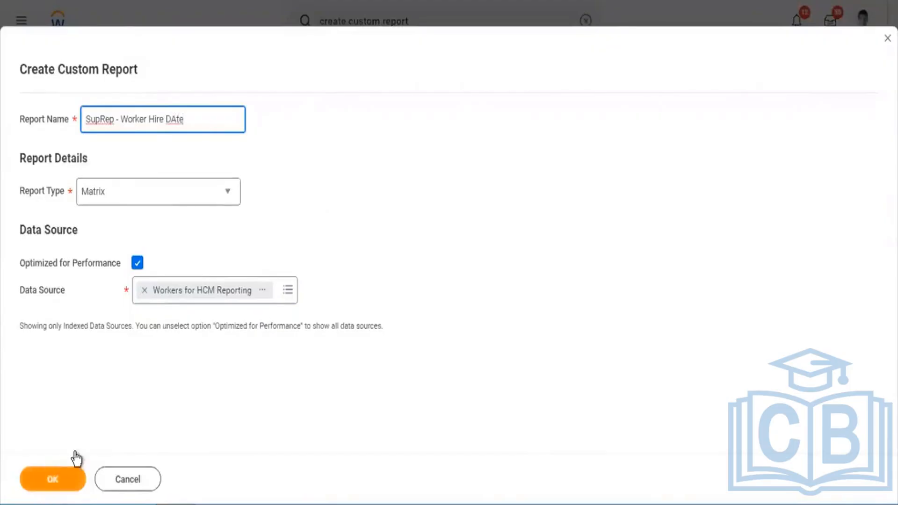
pyautogui.click(60, 478)
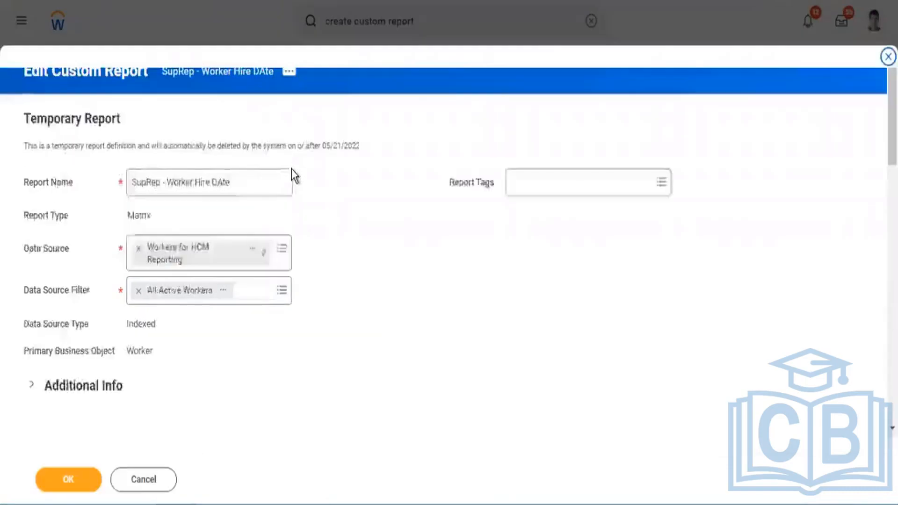
# Examine all fields available for grouping the first row in the matrix report's Row Grouping.
pyautogui.scroll(-10, 294, 178)
pyautogui.scroll(-3, 295, 184)
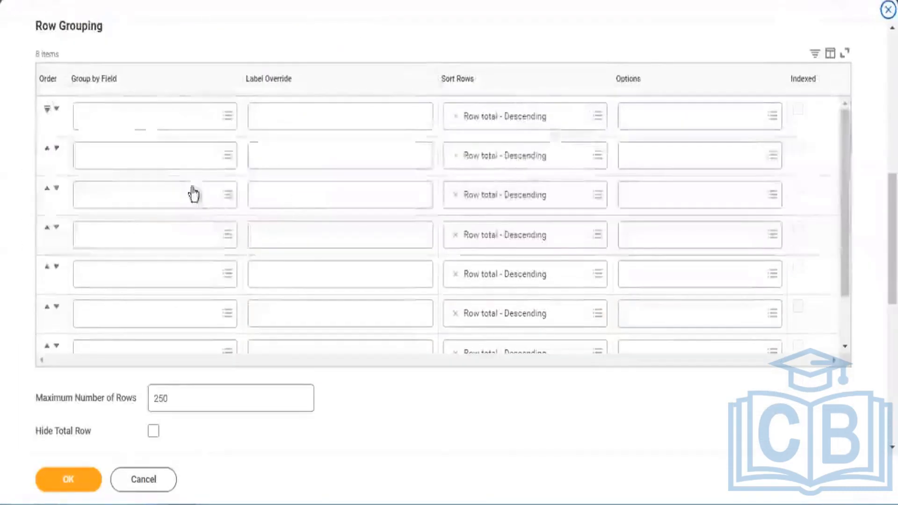
pyautogui.click(144, 120)
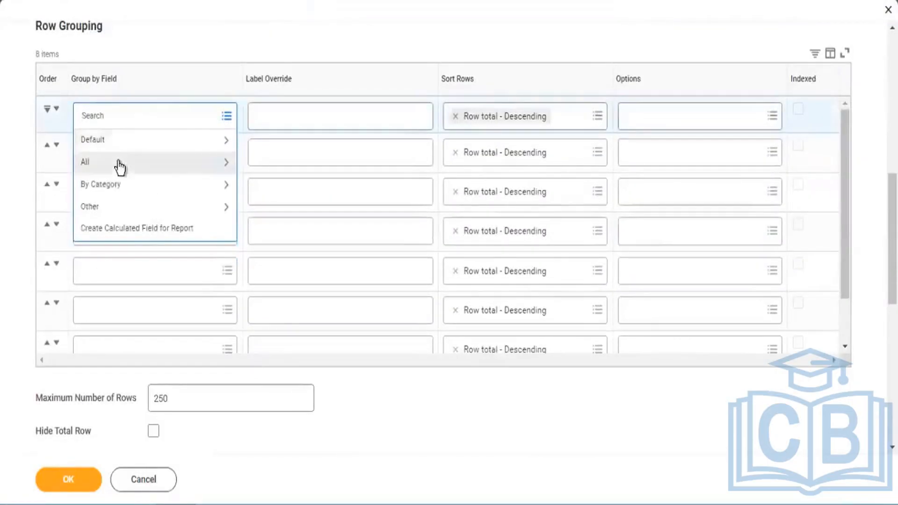
pyautogui.click(119, 162)
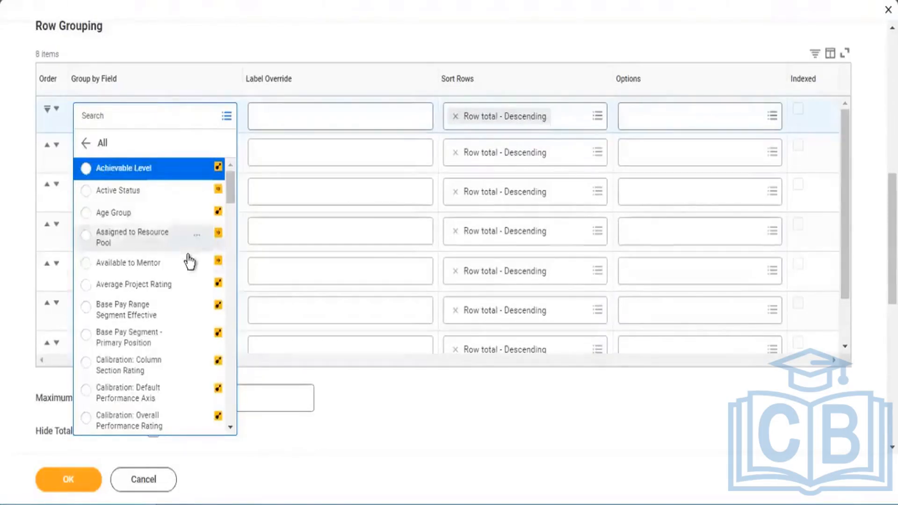
pyautogui.scroll(-2, 188, 257)
pyautogui.scroll(-5, 188, 258)
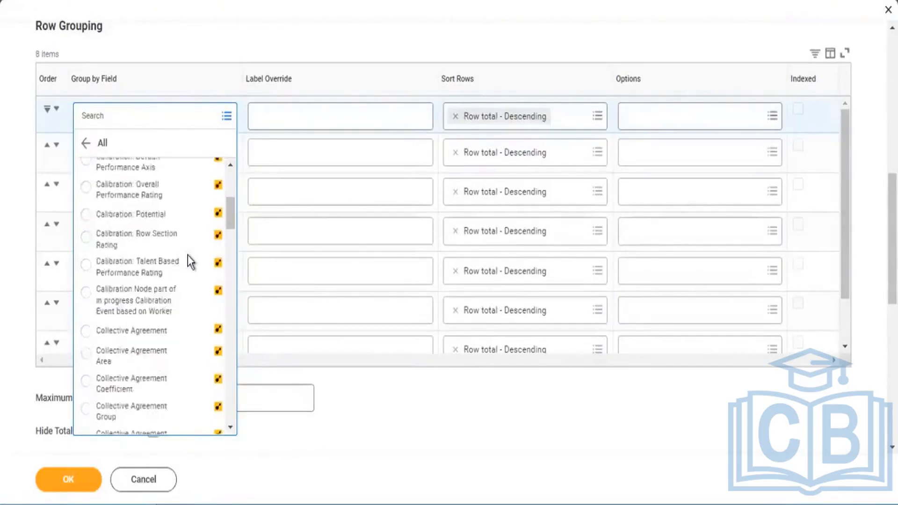
pyautogui.scroll(-2, 187, 254)
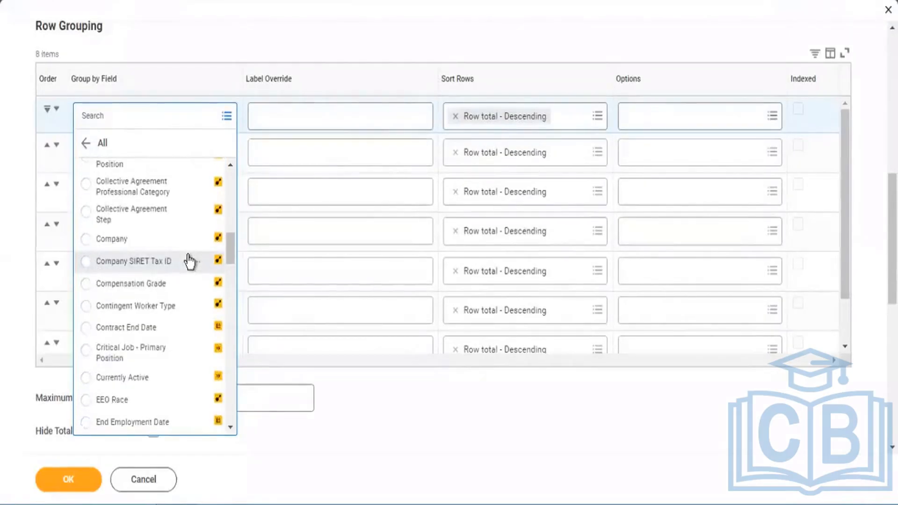
pyautogui.scroll(-3, 189, 261)
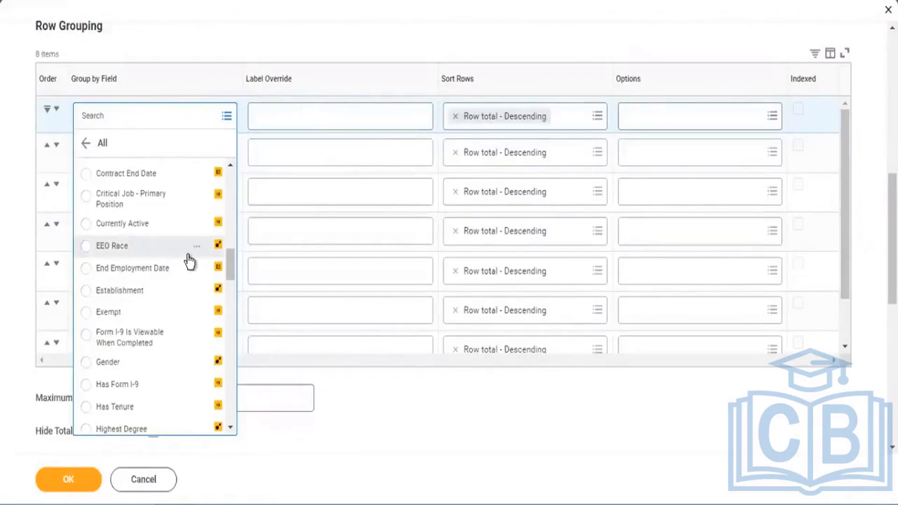
pyautogui.scroll(-3, 188, 257)
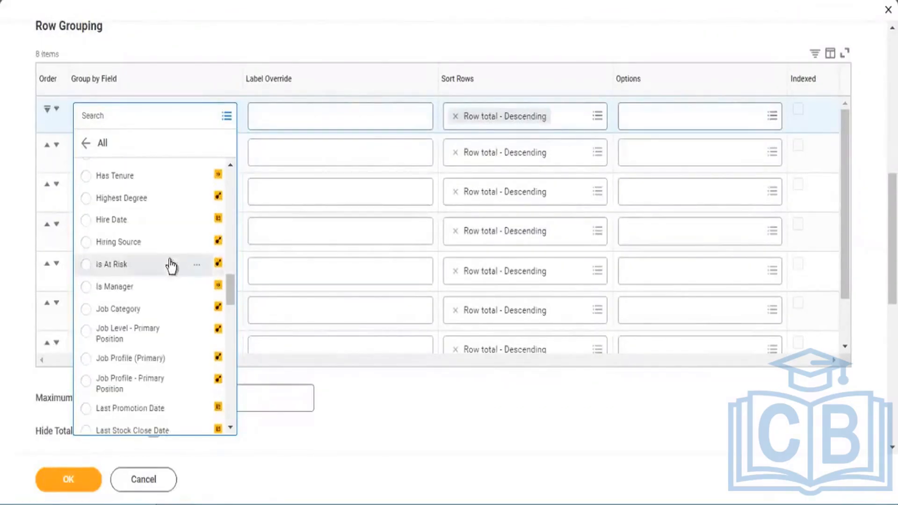
pyautogui.scroll(4, 159, 247)
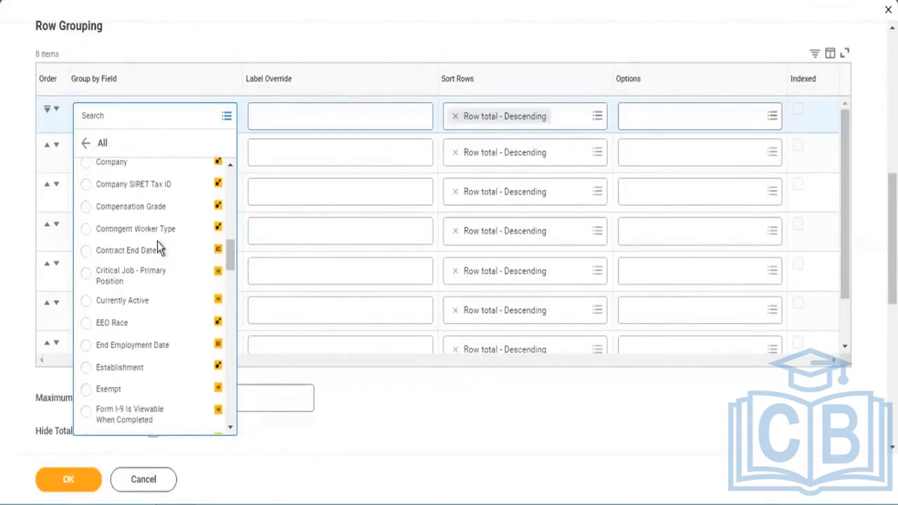
pyautogui.scroll(2, 159, 247)
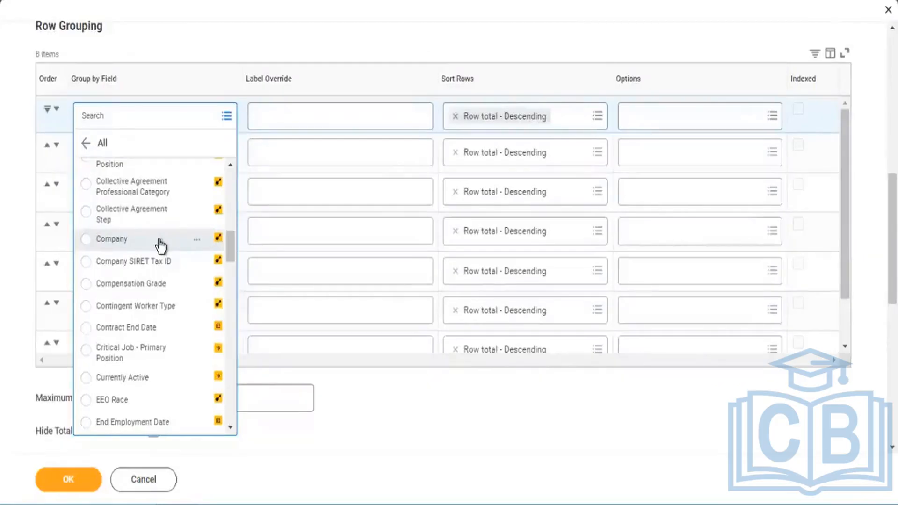
pyautogui.scroll(15, 158, 239)
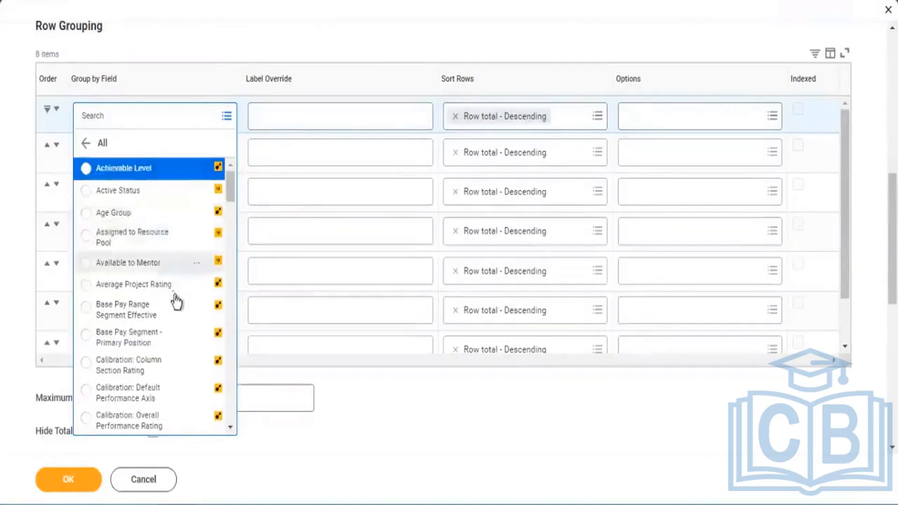
pyautogui.scroll(-10, 178, 295)
pyautogui.scroll(-8, 202, 337)
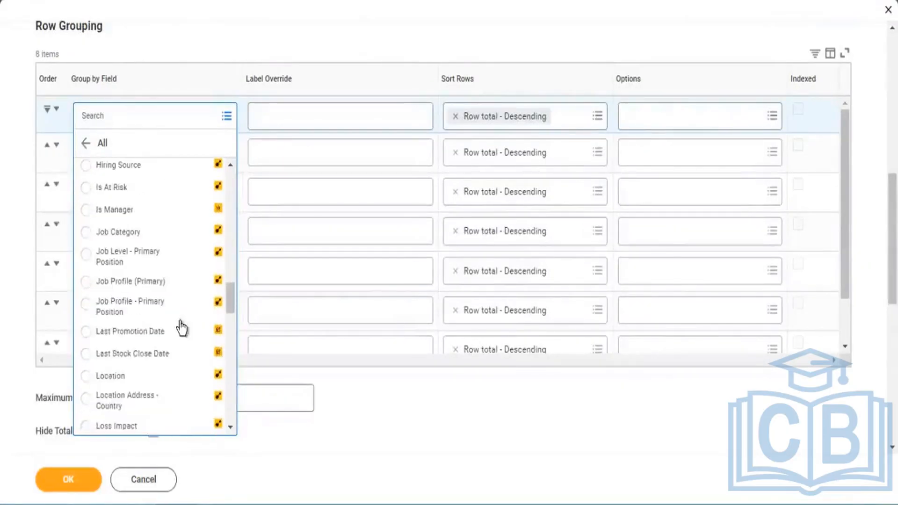
pyautogui.scroll(2, 177, 317)
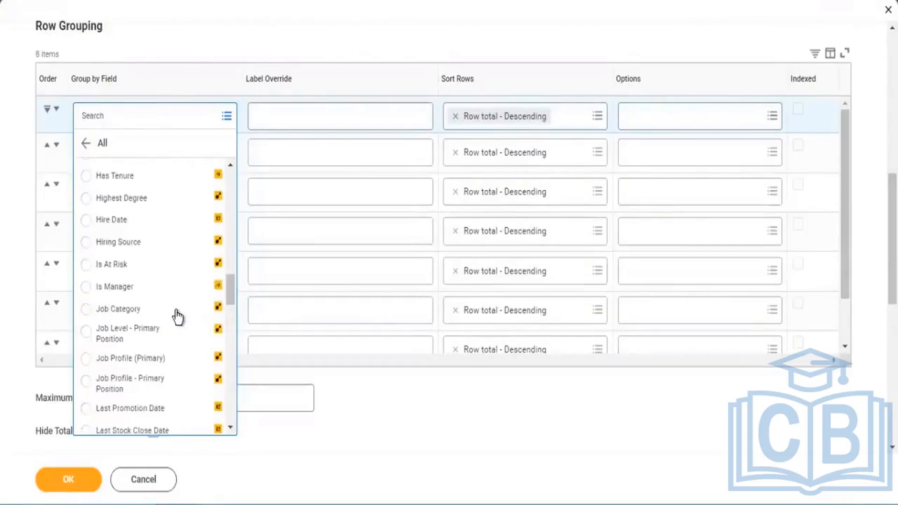
pyautogui.scroll(-15, 169, 369)
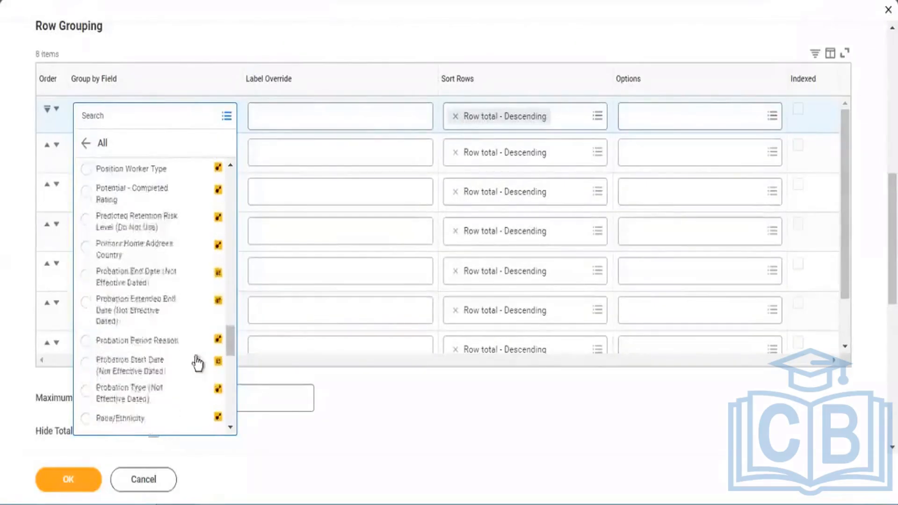
pyautogui.scroll(-3, 198, 363)
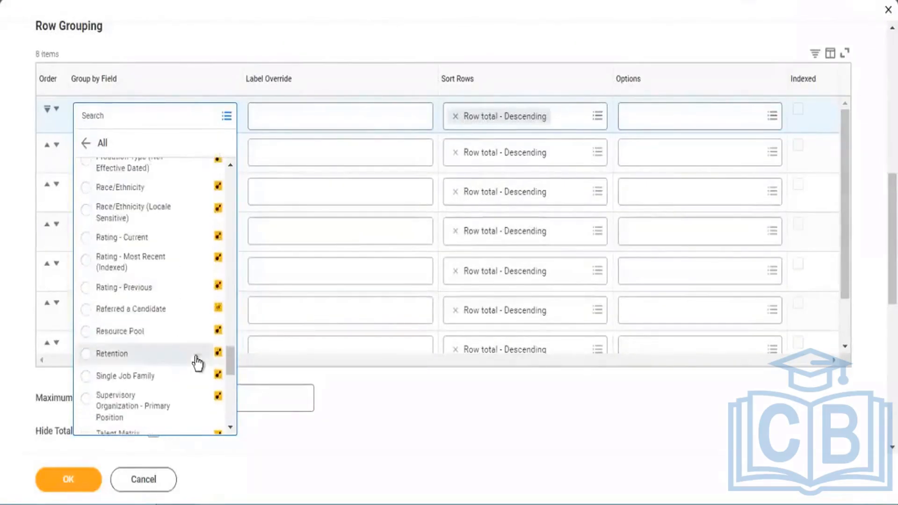
pyautogui.scroll(-10, 167, 362)
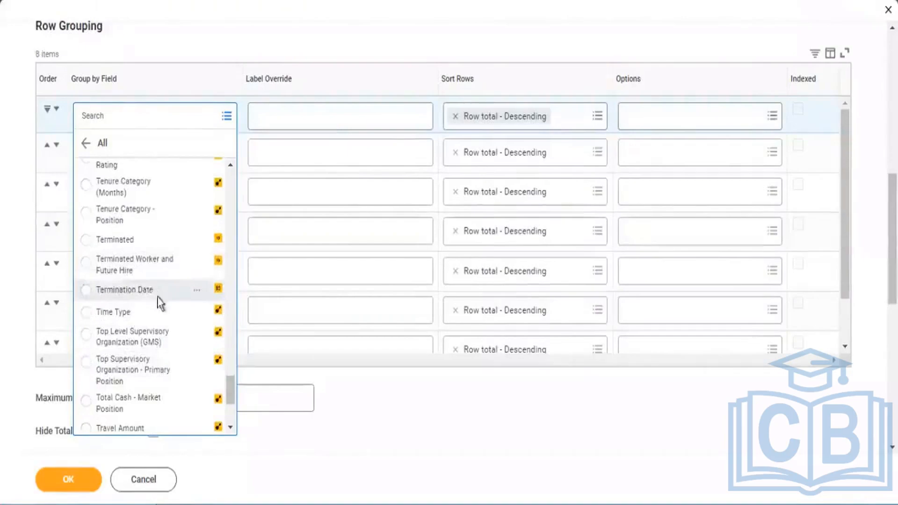
pyautogui.scroll(-5, 160, 300)
pyautogui.scroll(-1, 181, 333)
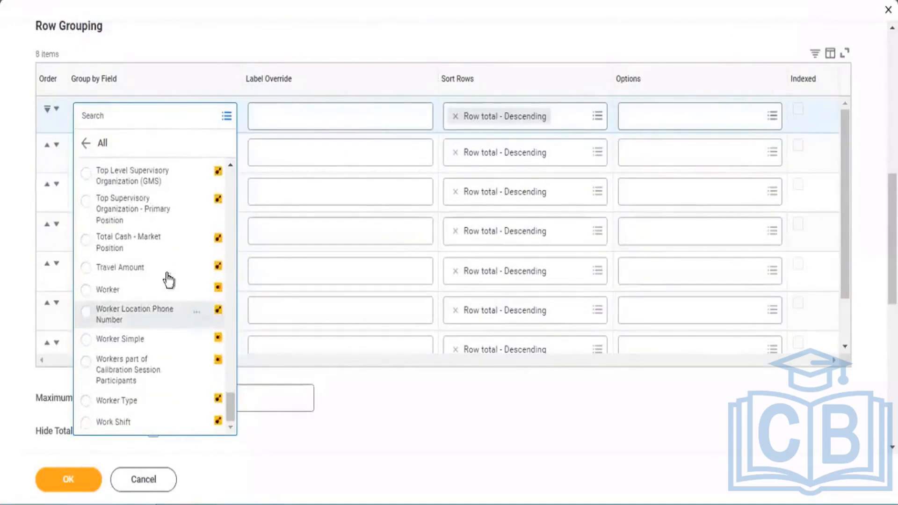
# Turn off Optimized for Performance in the report's advanced options.
pyautogui.scroll(6, 168, 281)
pyautogui.scroll(3, 434, 78)
pyautogui.scroll(5, 434, 77)
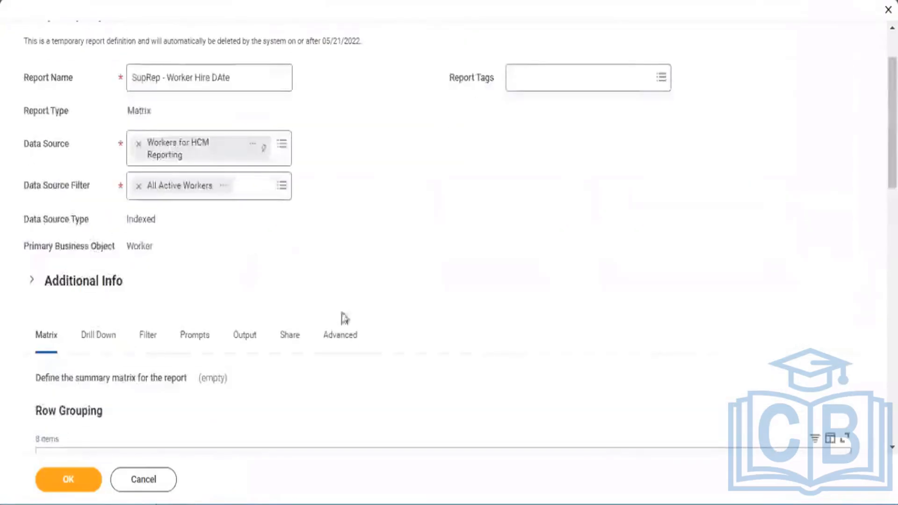
pyautogui.click(346, 337)
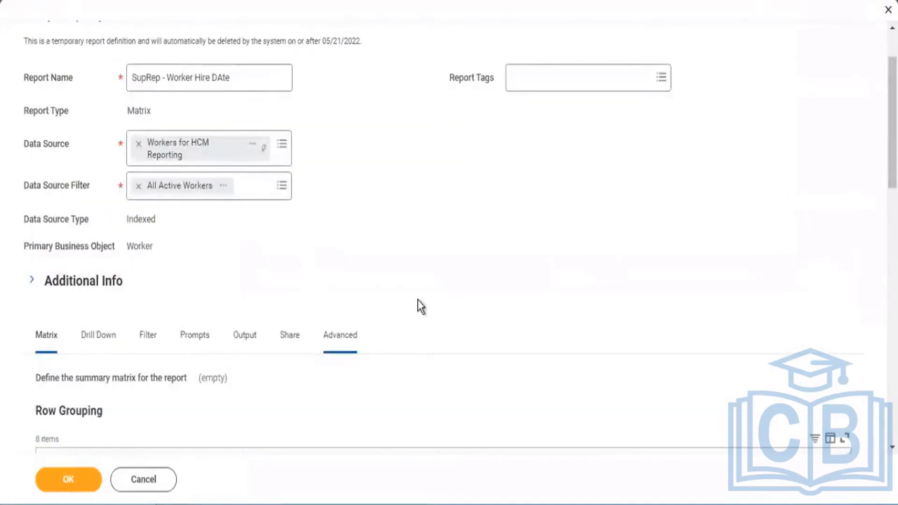
pyautogui.scroll(-5, 418, 306)
pyautogui.click(153, 212)
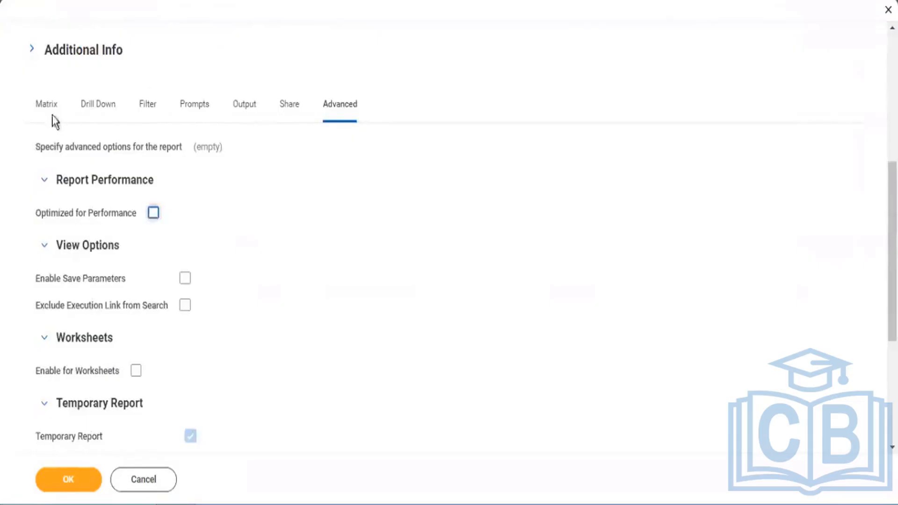
# Search the first row grouping's fields for "hire date" and group the matrix rows by Hire Date.
pyautogui.click(48, 113)
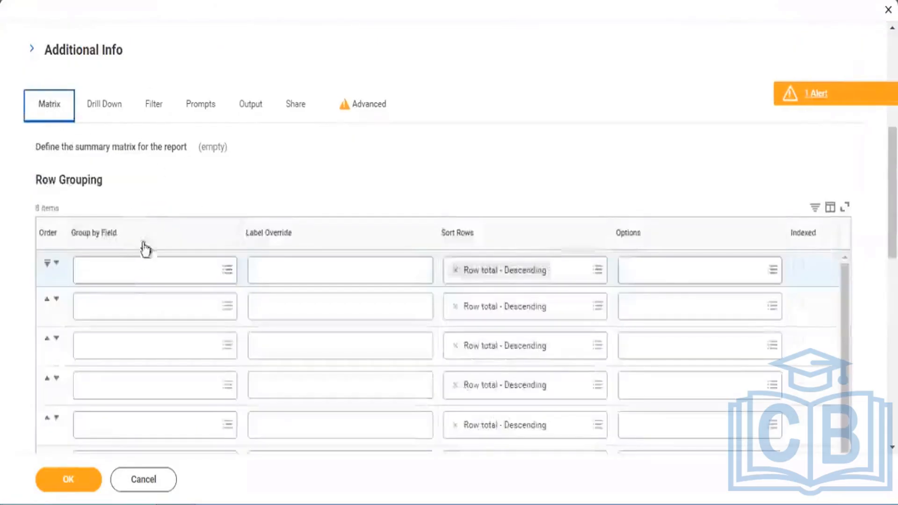
pyautogui.click(126, 270)
pyautogui.write('hire da')
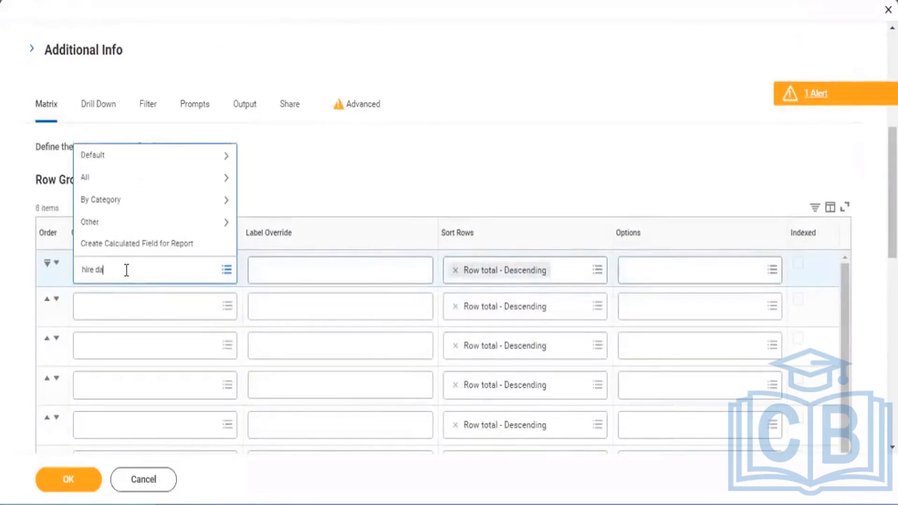
pyautogui.write('te')
pyautogui.press('Return')
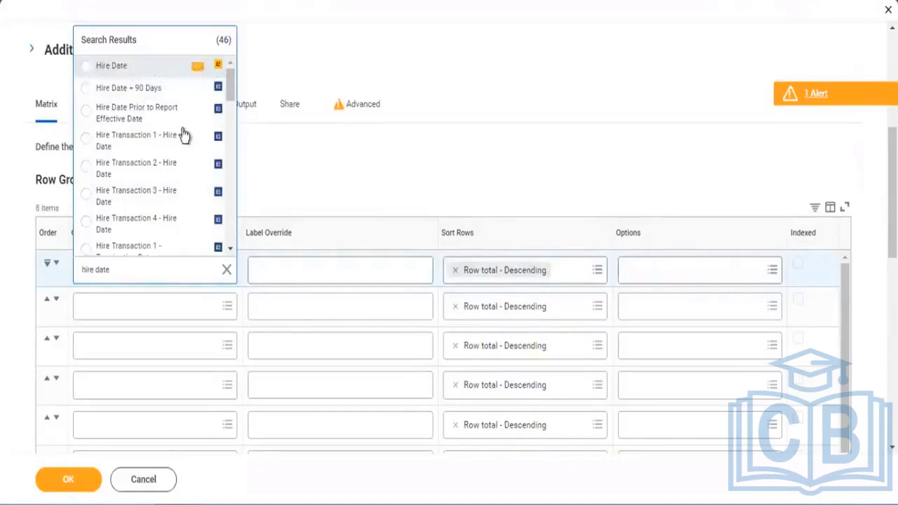
pyautogui.scroll(-3, 190, 150)
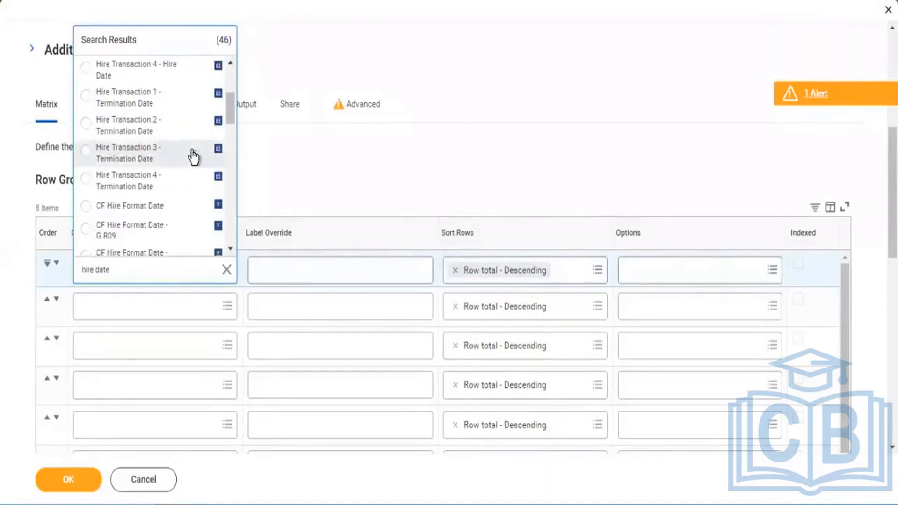
pyautogui.scroll(-3, 193, 157)
pyautogui.scroll(6, 193, 157)
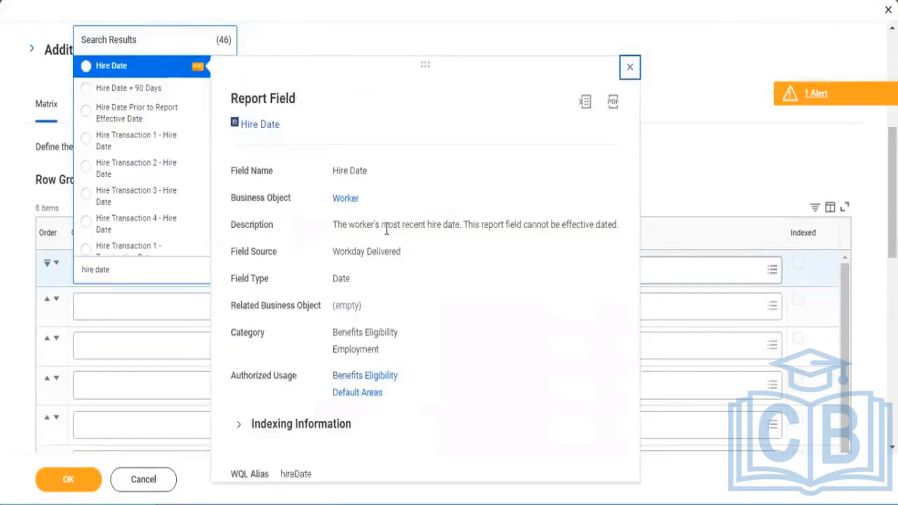
pyautogui.click(100, 66)
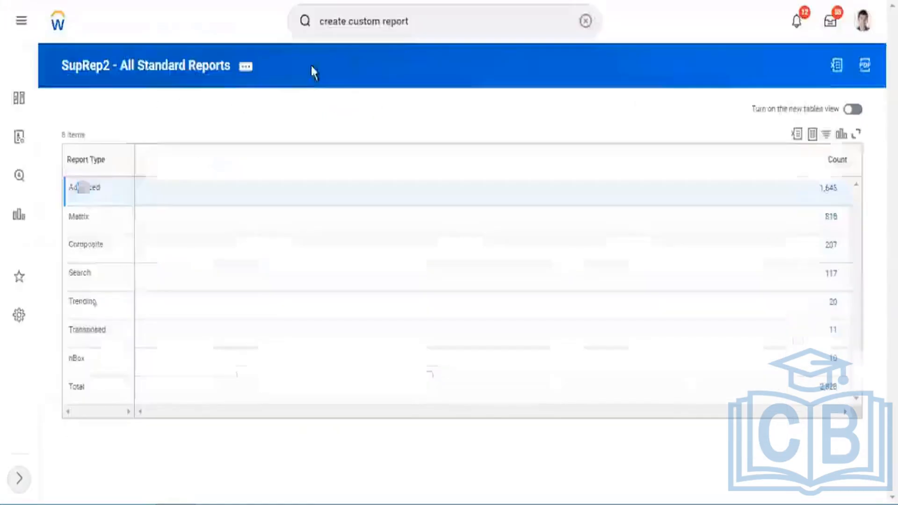
# Switch to the SupRep2 - All Standard Reports page and search for "create calc field" to open the Create Calculated Field task.
pyautogui.click(470, 8)
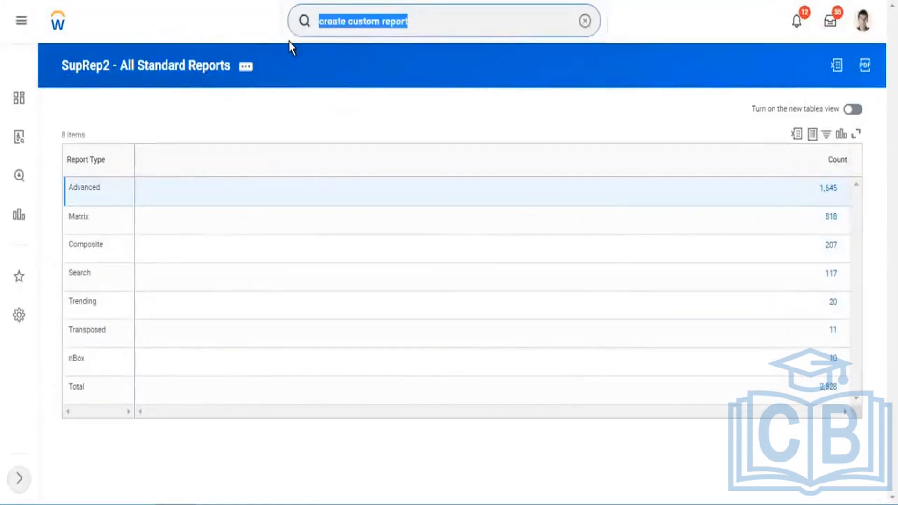
pyautogui.write('create')
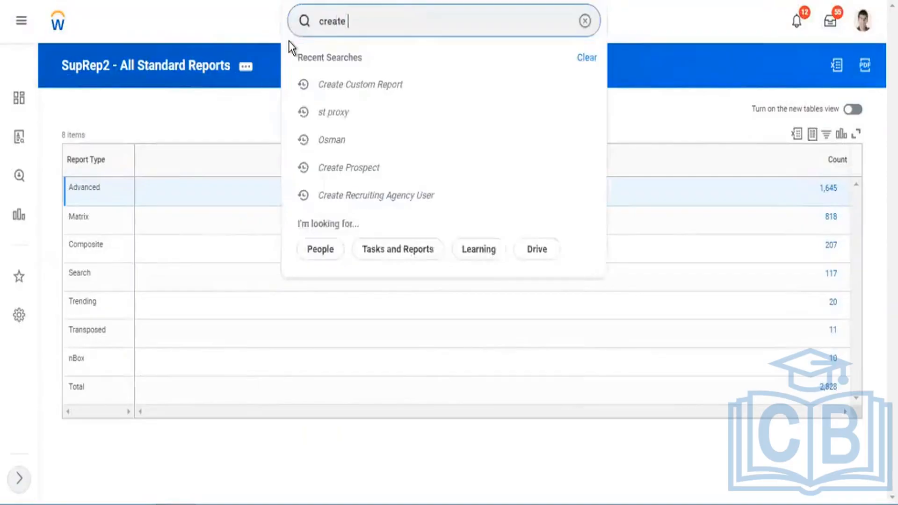
pyautogui.write(' calc')
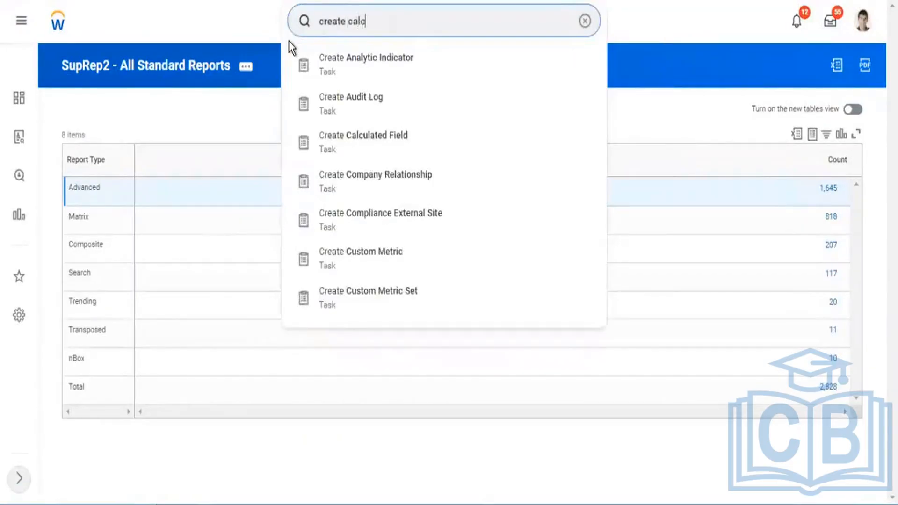
pyautogui.write(' field')
pyautogui.press('Down')
pyautogui.press('Return')
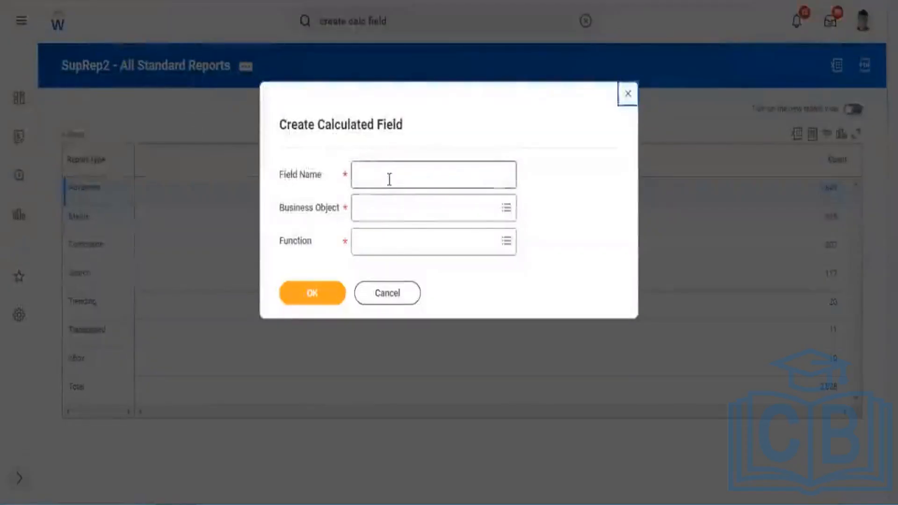
# Create a calculated field named "CF - format Date" on the Worker business object with the Format Date function.
pyautogui.click(389, 179)
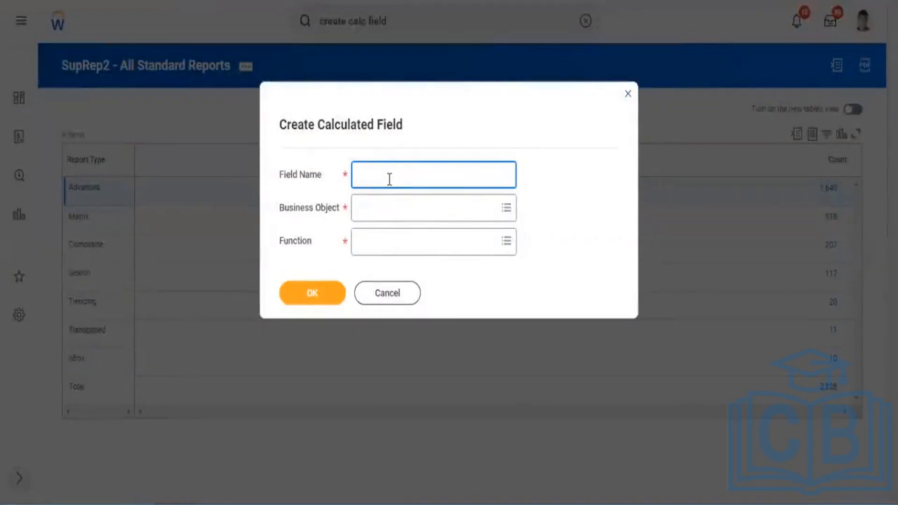
pyautogui.write('CF - format Date')
pyautogui.click(380, 205)
pyautogui.write('worker')
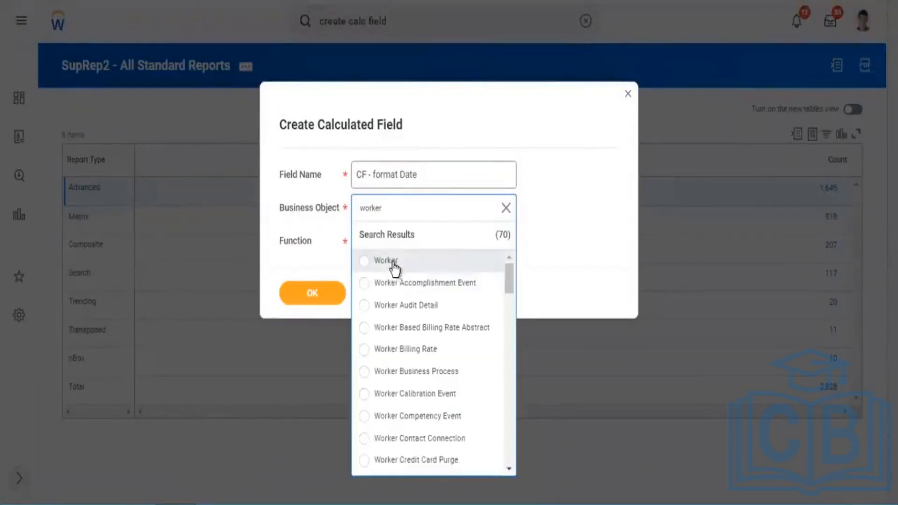
pyautogui.click(391, 261)
pyautogui.click(385, 243)
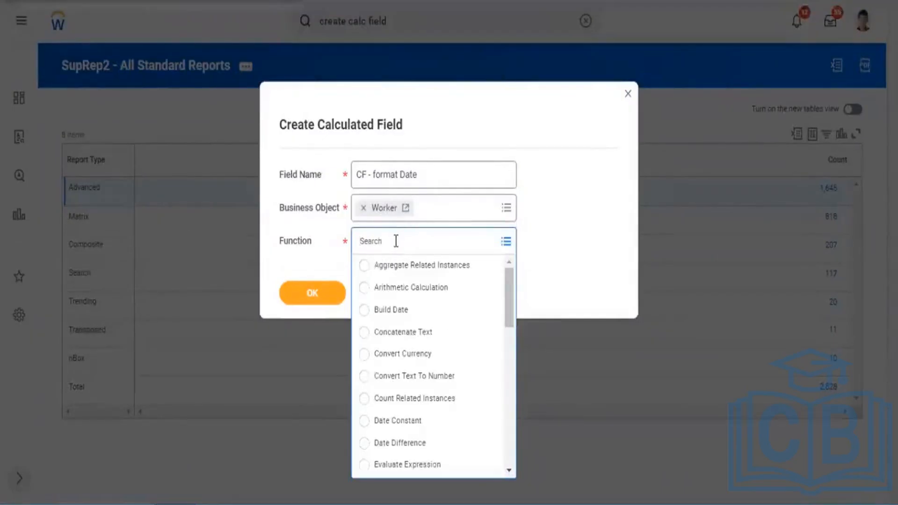
pyautogui.write('format')
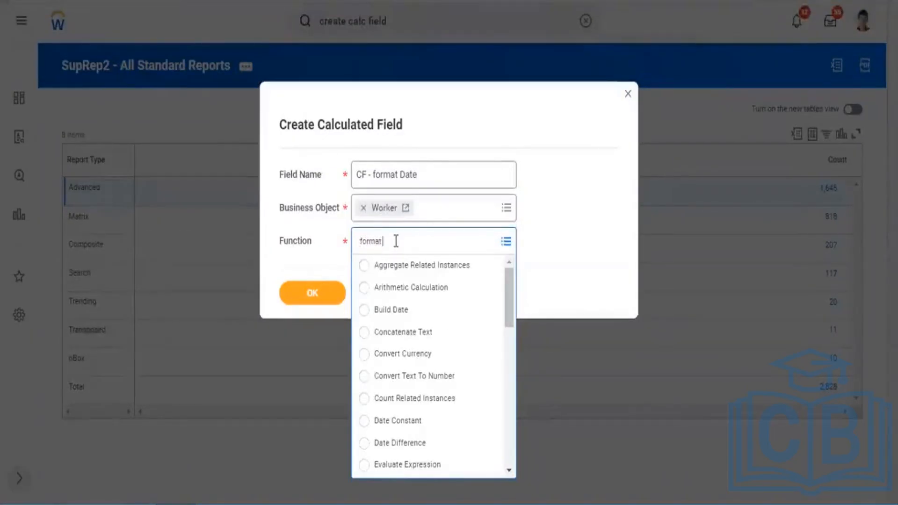
pyautogui.write(' date')
pyautogui.press('Return')
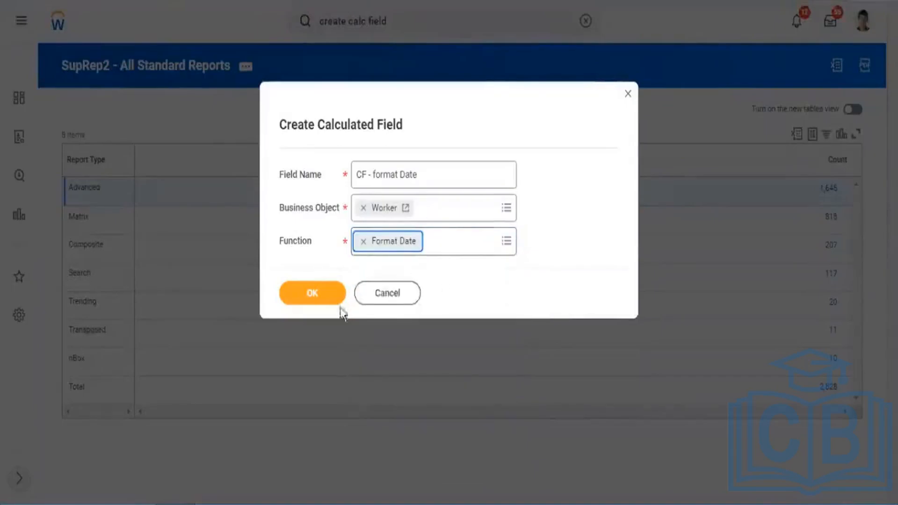
pyautogui.click(314, 302)
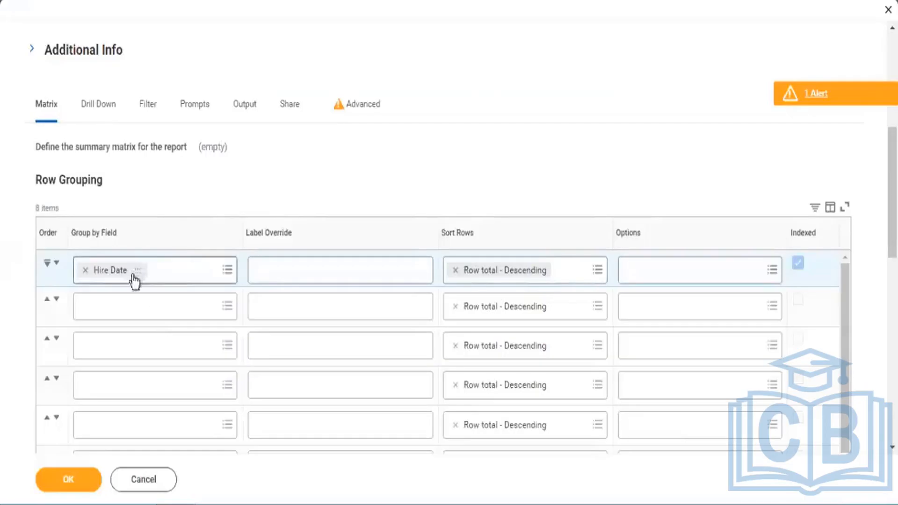
# Copy the Hire Date name from the first row grouping and use it as the calculated field's Date Field.
pyautogui.rightClick(140, 271)
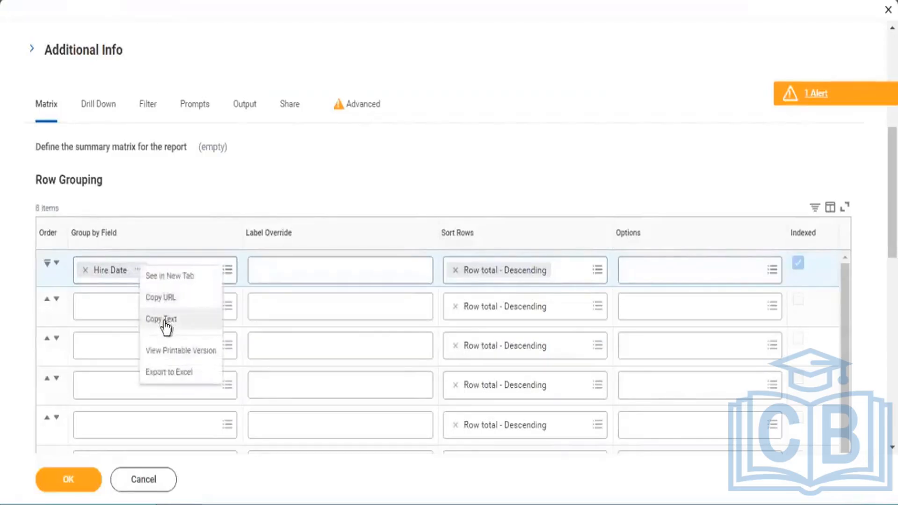
pyautogui.click(169, 317)
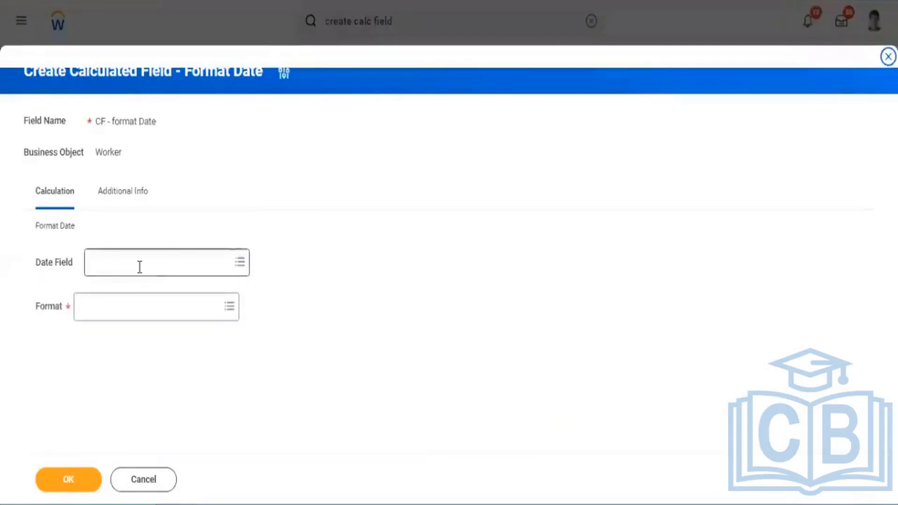
pyautogui.click(140, 265)
pyautogui.hotkey('ctrl', 'v')
pyautogui.press('Return')
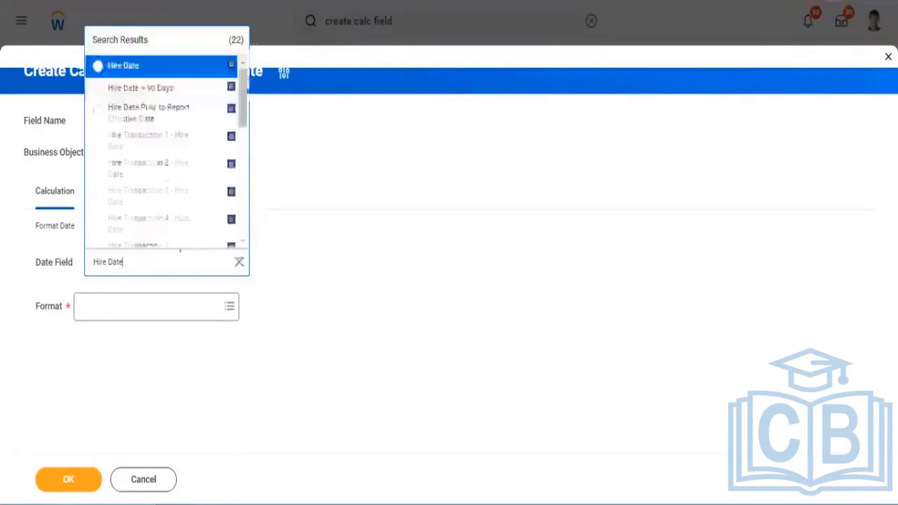
pyautogui.click(316, 195)
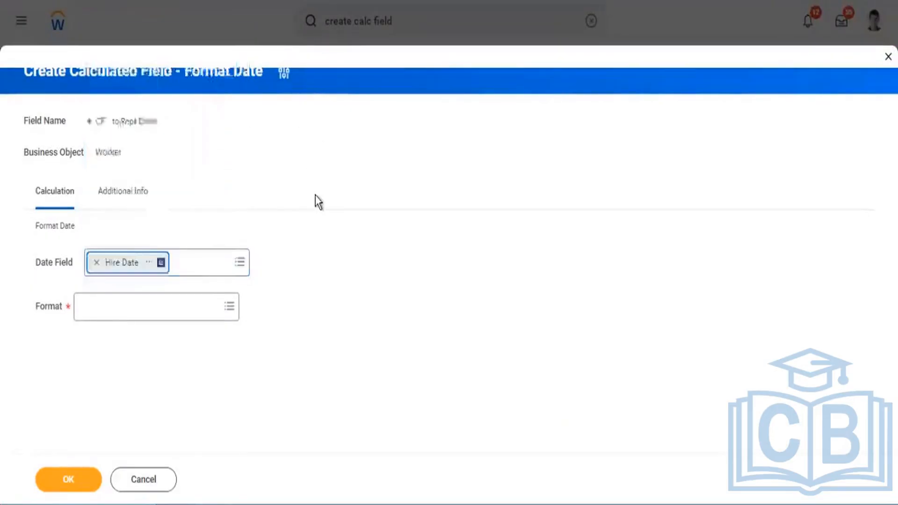
# Set the calculated field's format to Month and save the field.
pyautogui.click(133, 300)
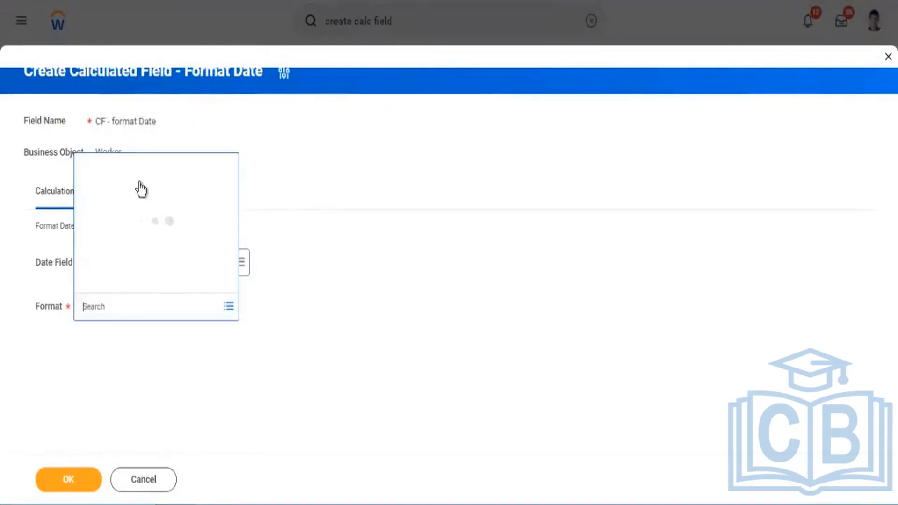
pyautogui.click(107, 79)
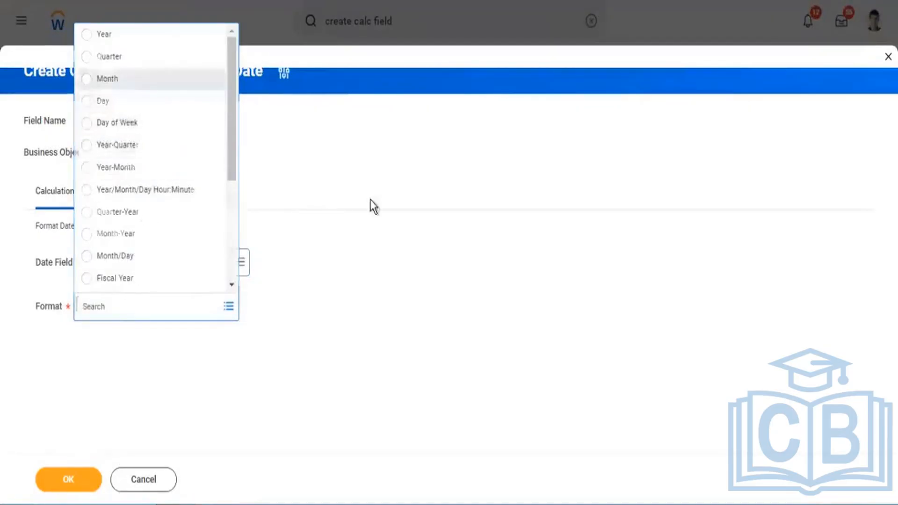
pyautogui.click(229, 309)
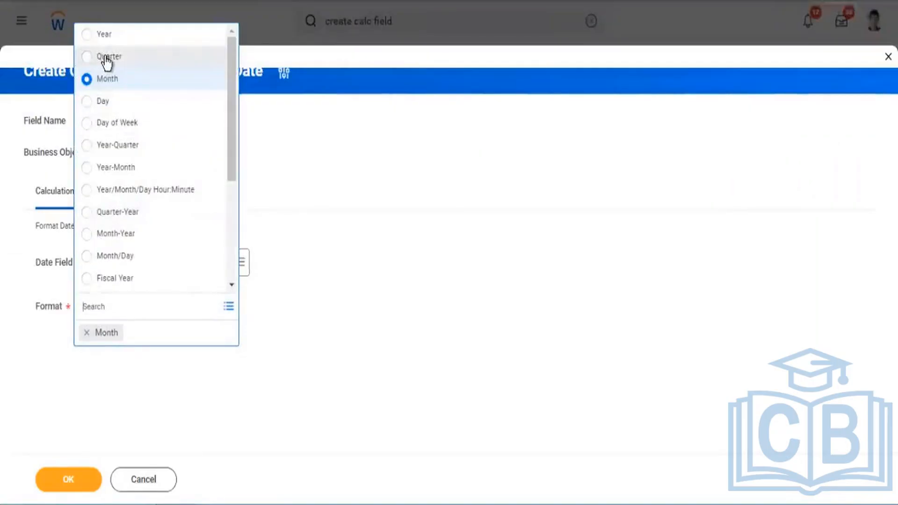
pyautogui.click(129, 457)
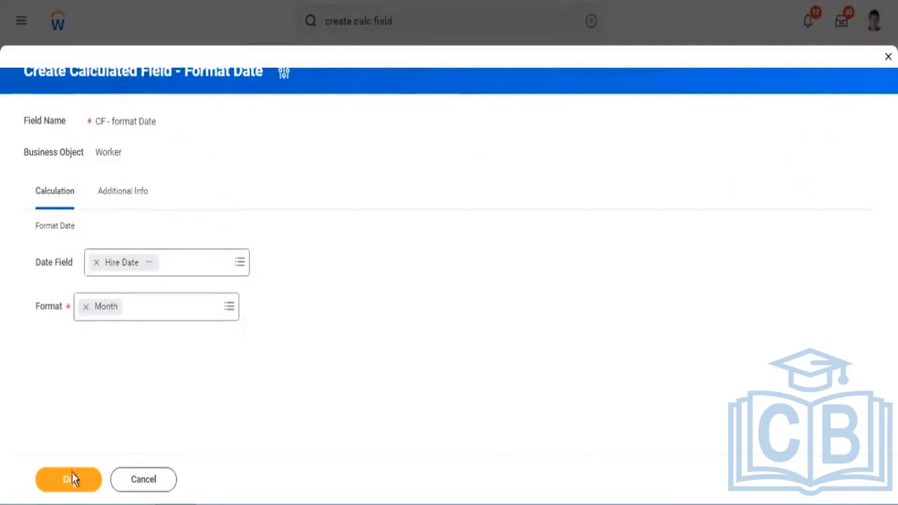
pyautogui.click(85, 472)
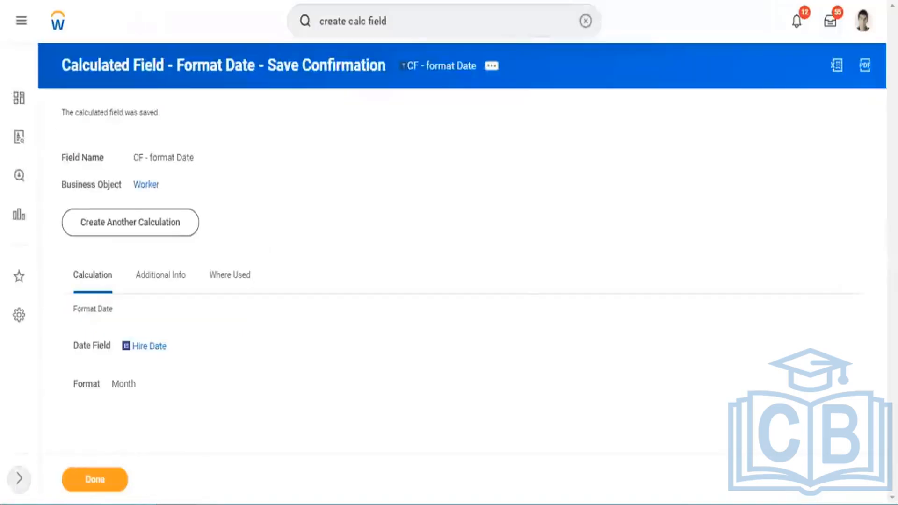
# Replace Hire Date with the copied CF - format Date field in the first row grouping and view the field's details.
pyautogui.click(490, 66)
pyautogui.click(509, 122)
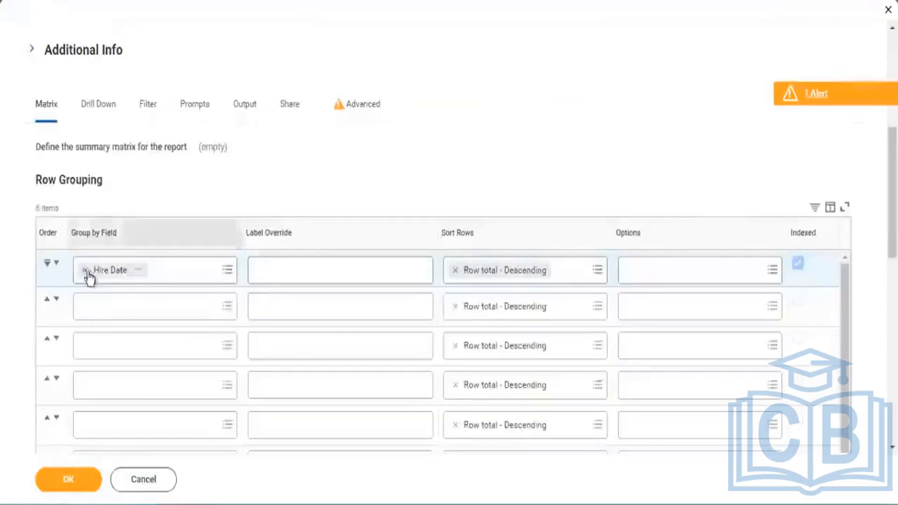
pyautogui.click(84, 270)
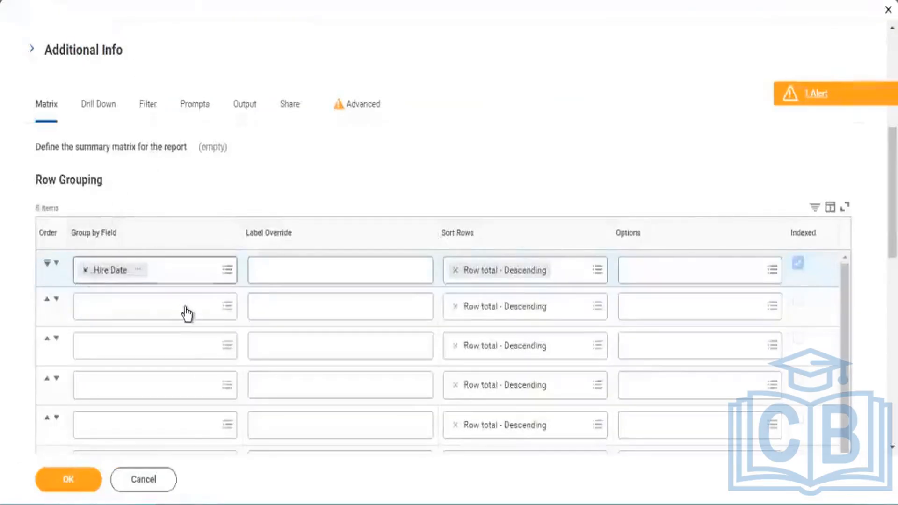
pyautogui.hotkey('ctrl', 'v')
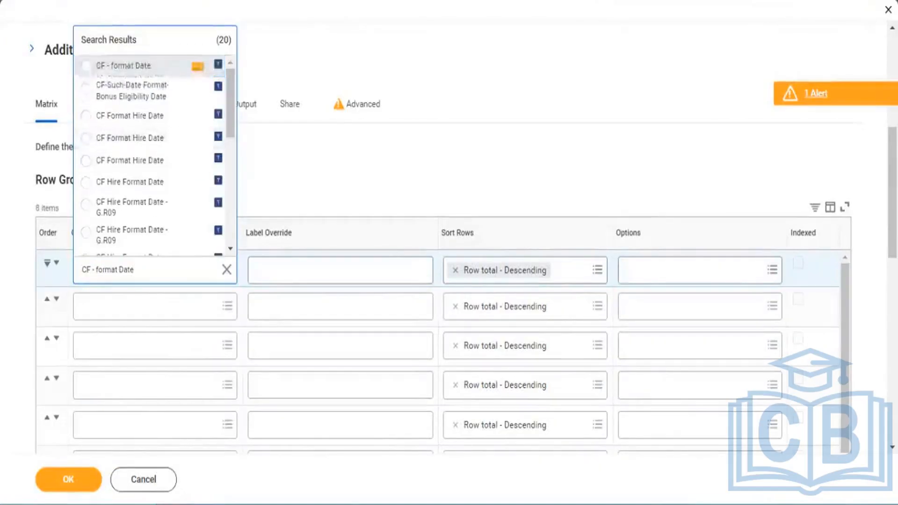
pyautogui.press('Return')
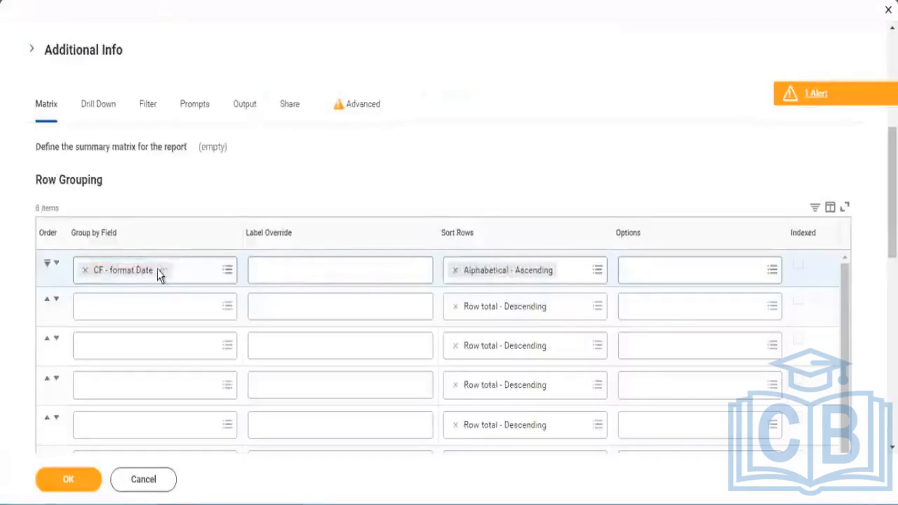
pyautogui.click(163, 271)
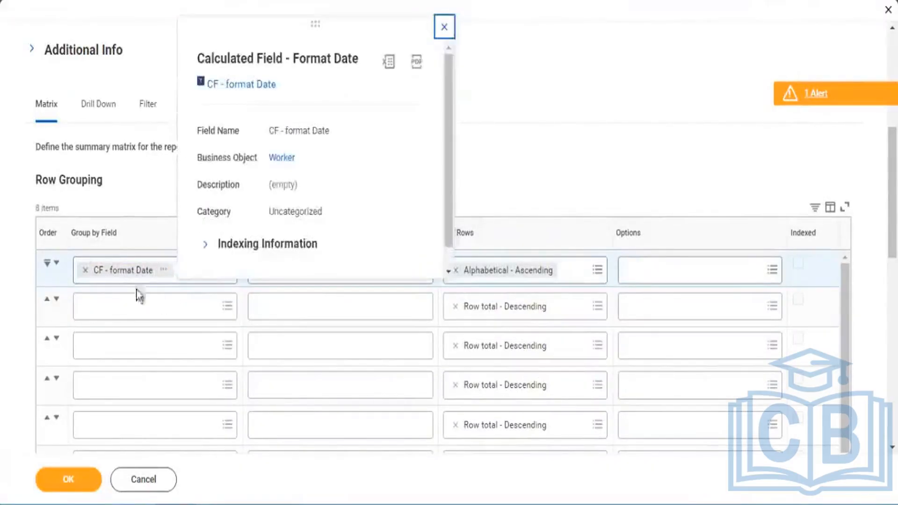
# Remove CF - format Date from the first row grouping and start a search for "com" among all fields.
pyautogui.click(85, 270)
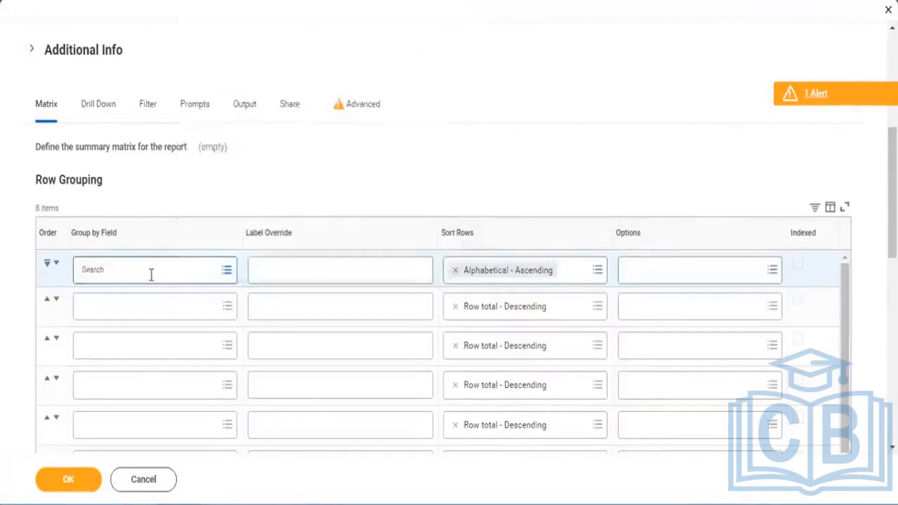
pyautogui.click(151, 274)
pyautogui.click(158, 179)
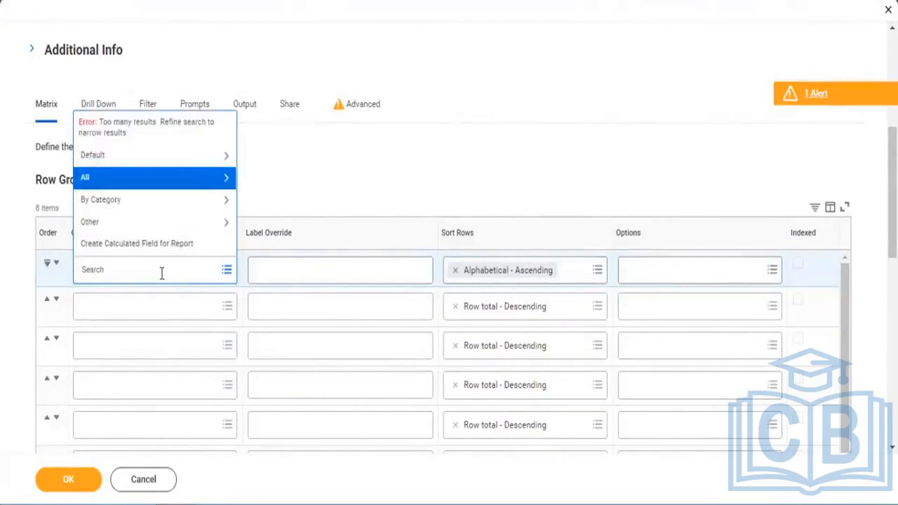
pyautogui.write('comap')
# Turn Optimized for Performance back on in the report's advanced options and return to the matrix definition.
pyautogui.click(359, 118)
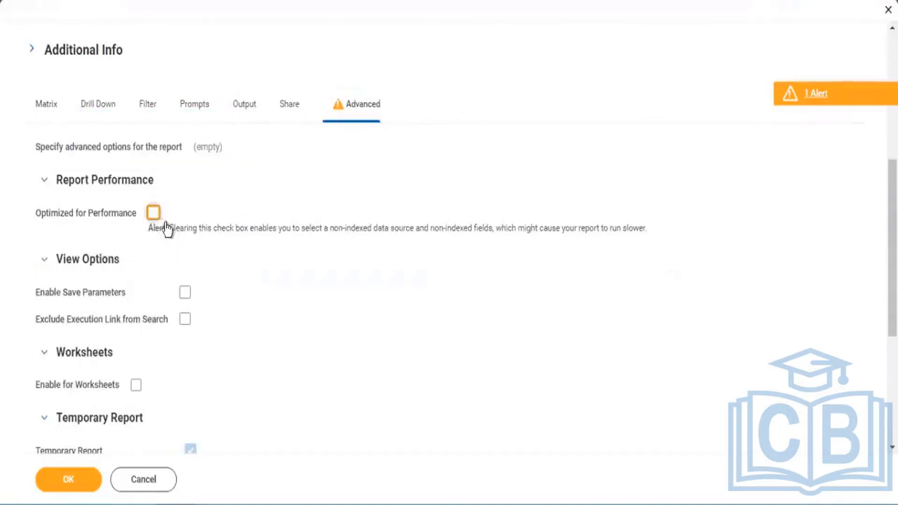
pyautogui.click(154, 213)
pyautogui.click(49, 108)
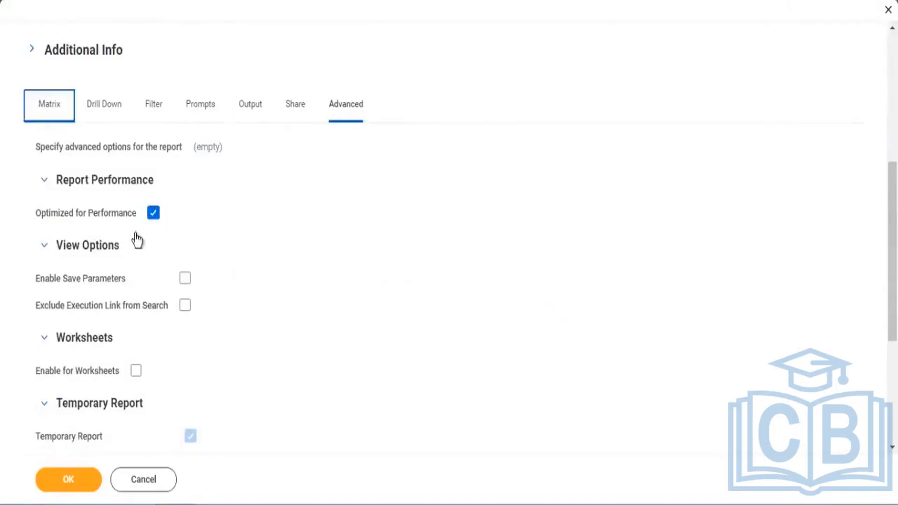
# Search the first row grouping's fields for "company" and group the matrix rows by Company.
pyautogui.click(90, 278)
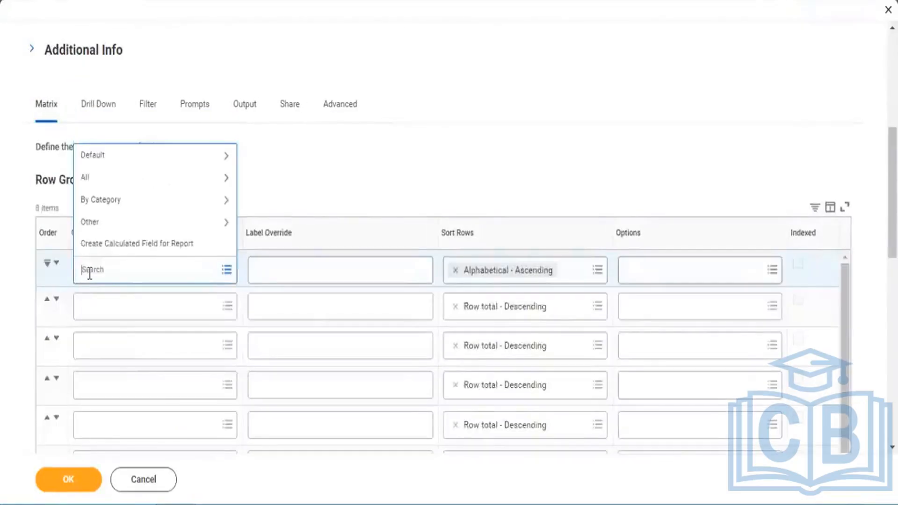
pyautogui.write('company')
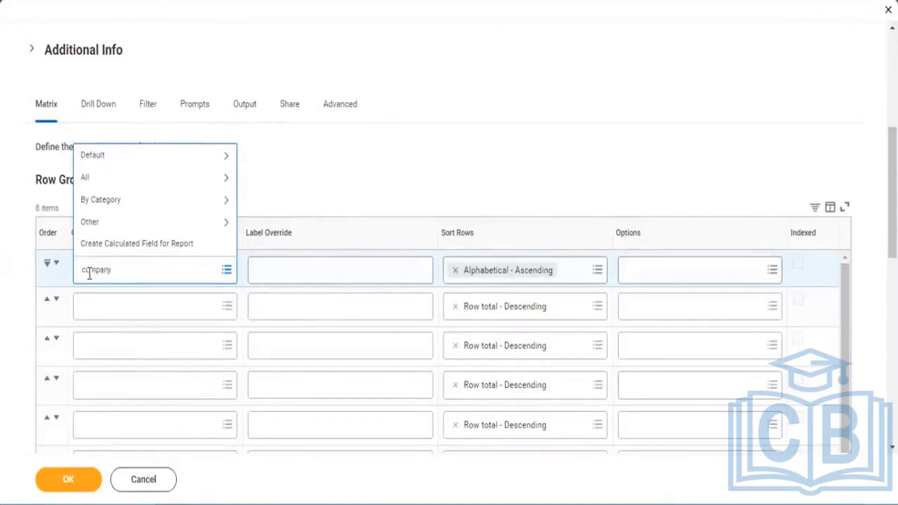
pyautogui.press('Return')
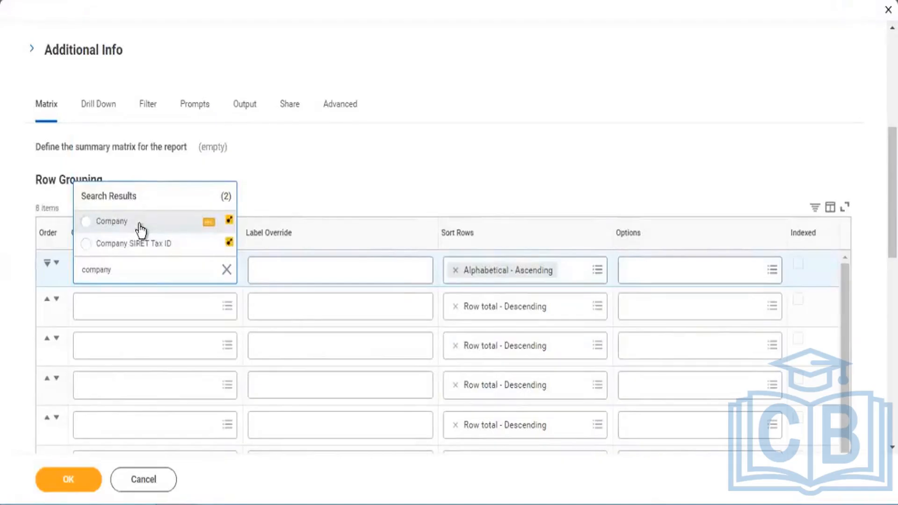
pyautogui.click(111, 221)
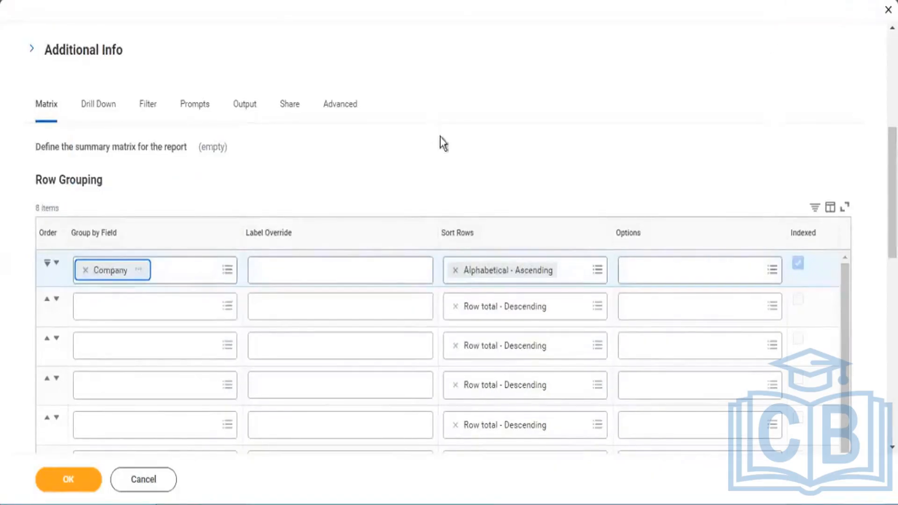
# Review the report's data source, row grouping and row limit settings in the matrix definition.
pyautogui.scroll(7, 457, 136)
pyautogui.scroll(-3, 465, 132)
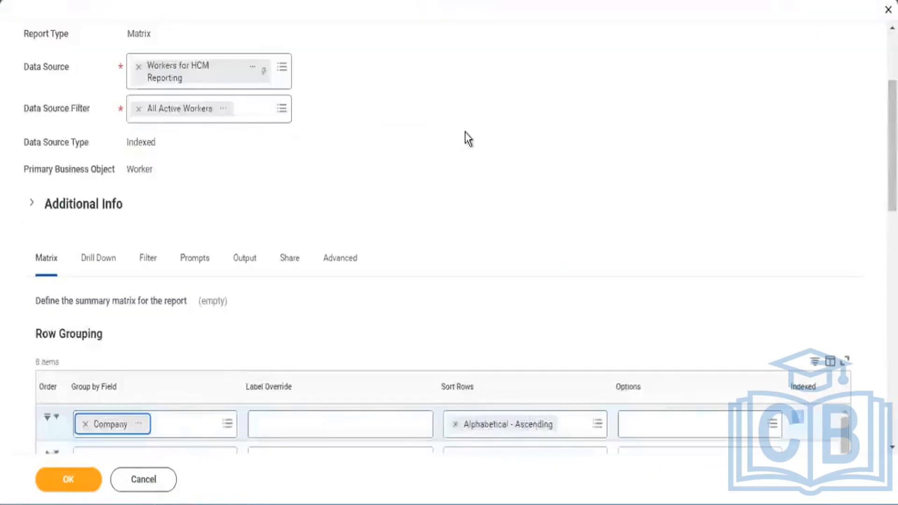
pyautogui.scroll(-2, 465, 133)
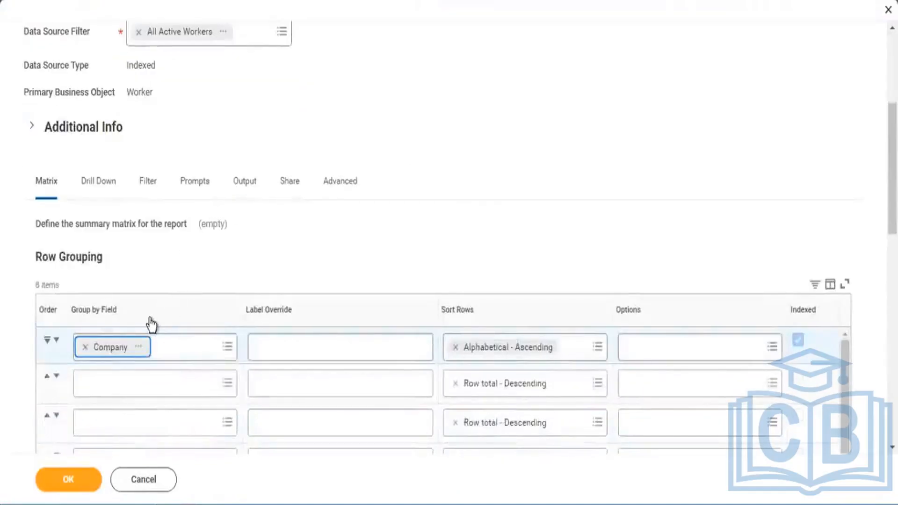
pyautogui.scroll(-3, 315, 202)
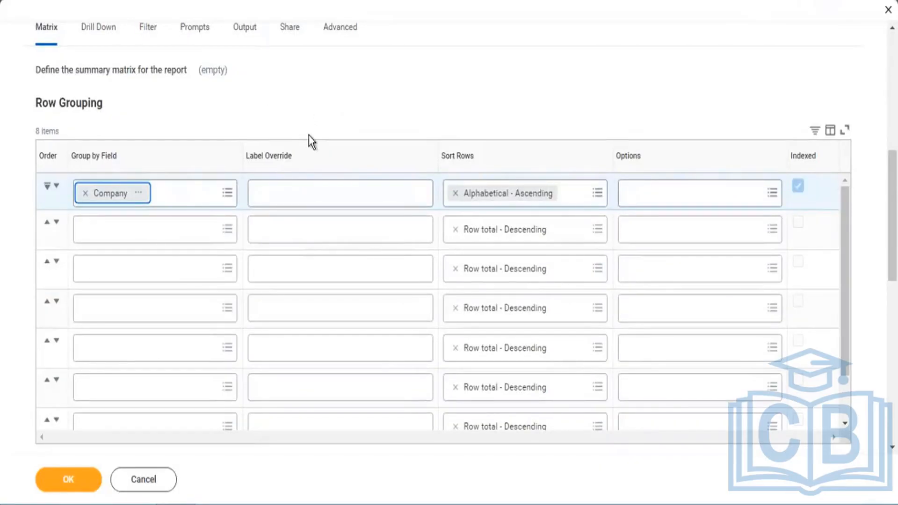
pyautogui.scroll(-5, 307, 140)
pyautogui.scroll(3, 242, 150)
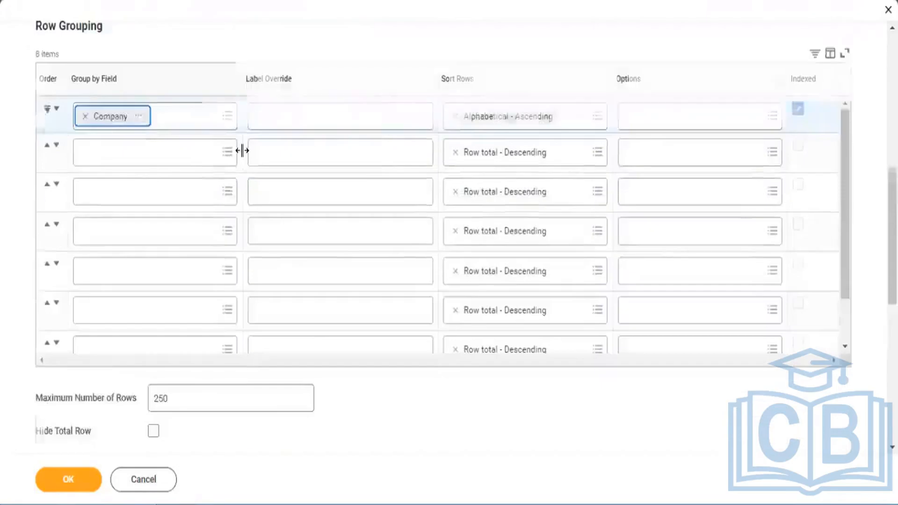
pyautogui.scroll(3, 243, 150)
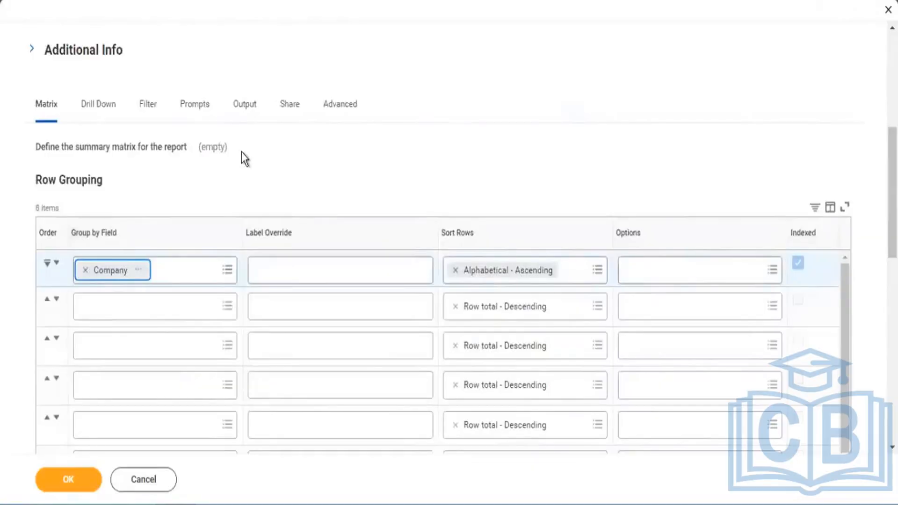
pyautogui.scroll(-3, 249, 157)
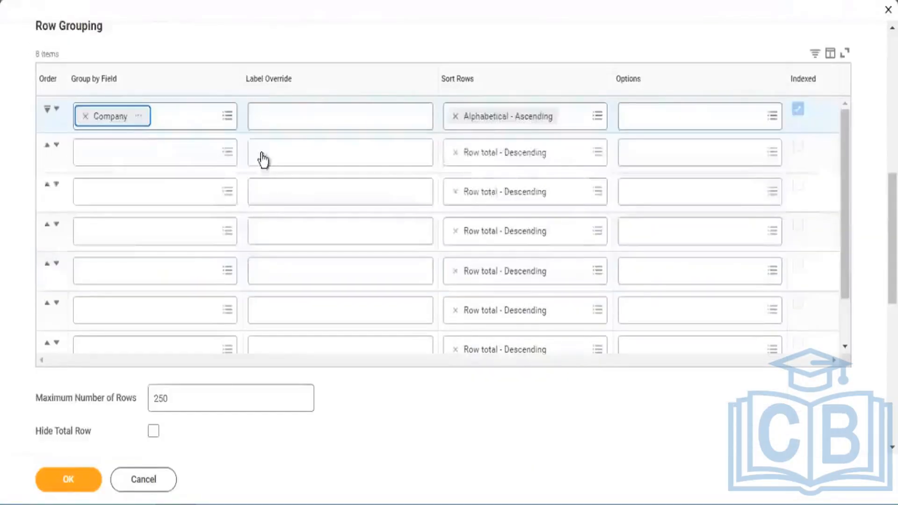
pyautogui.scroll(-1, 235, 364)
pyautogui.scroll(1, 177, 150)
pyautogui.scroll(3, 307, 109)
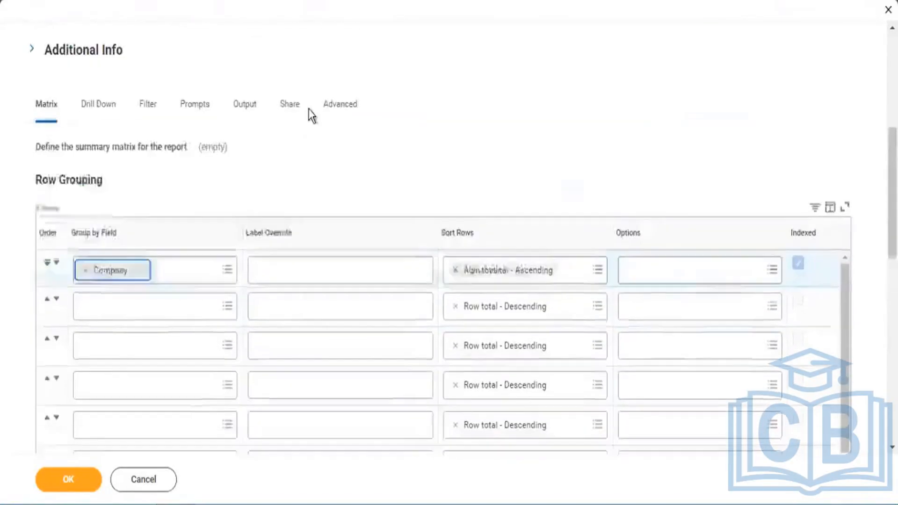
# Add an instance filter condition on the Company field with the operator "in the selection list".
pyautogui.scroll(4, 308, 108)
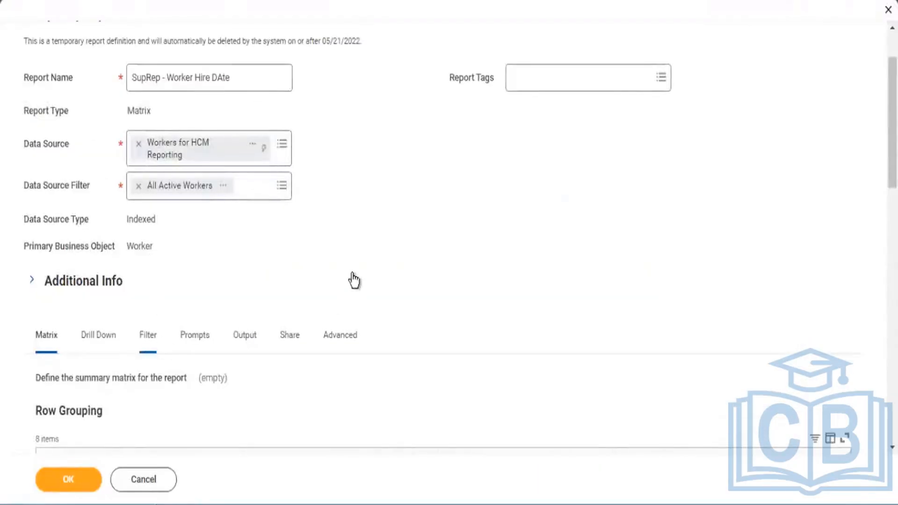
pyautogui.scroll(-4, 356, 215)
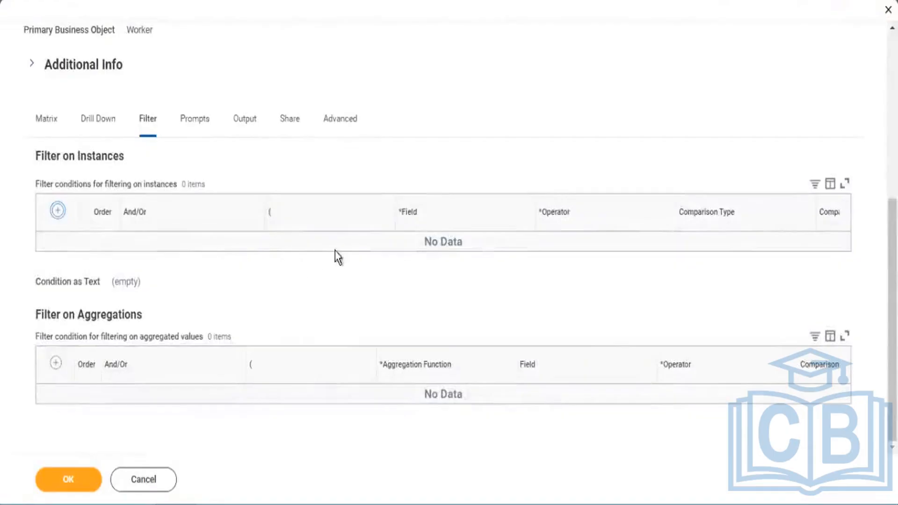
pyautogui.click(474, 260)
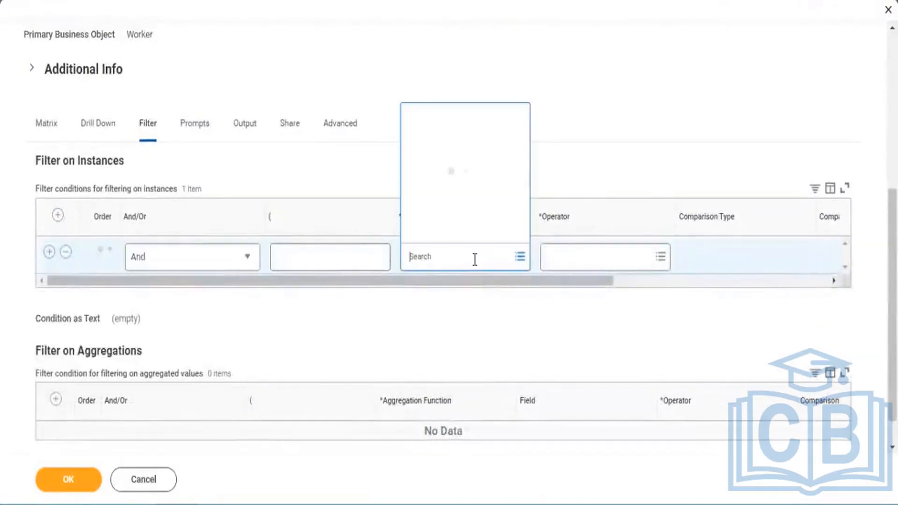
pyautogui.write('company')
pyautogui.press('Return')
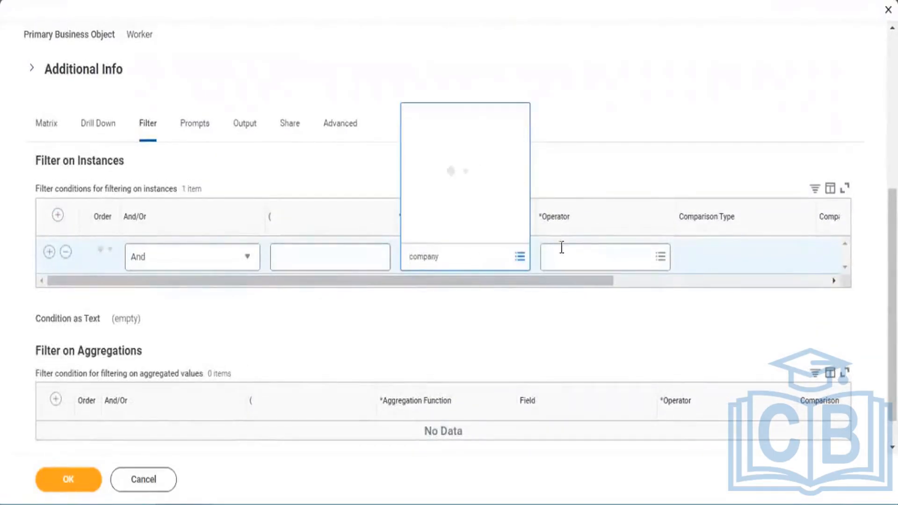
pyautogui.click(597, 269)
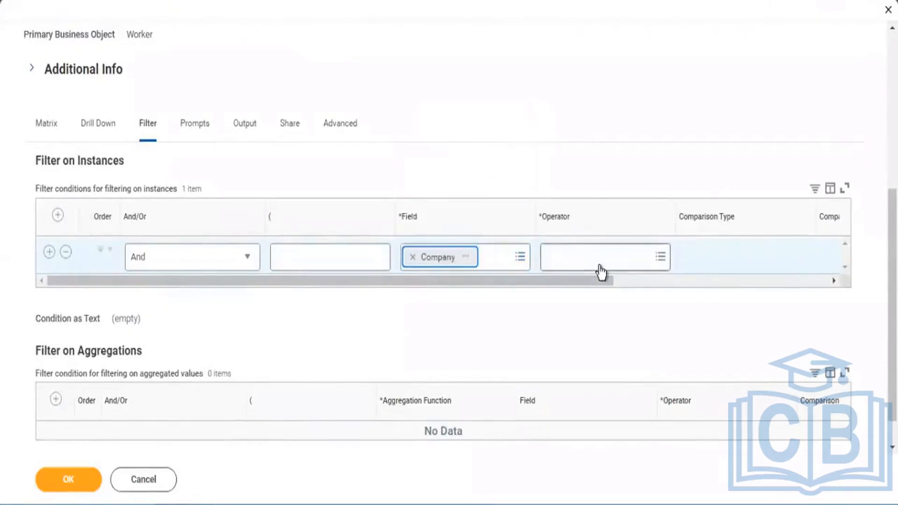
pyautogui.click(639, 214)
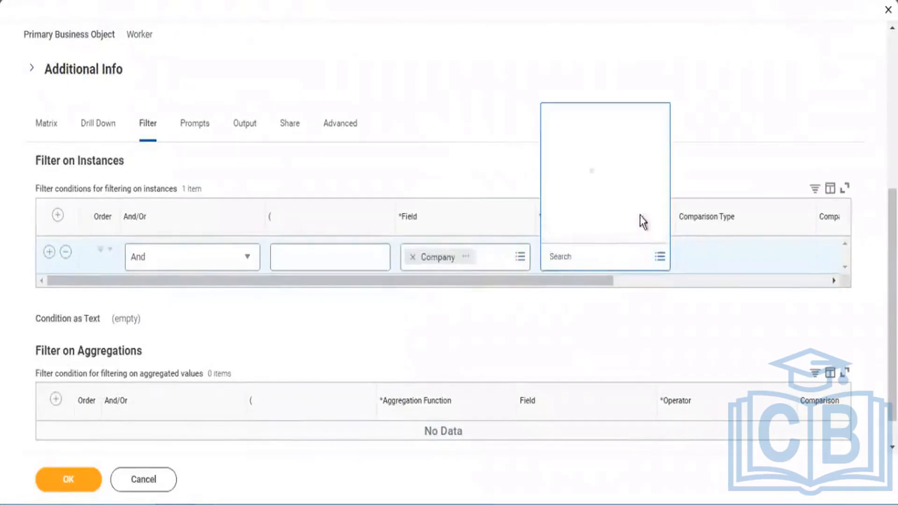
pyautogui.click(582, 163)
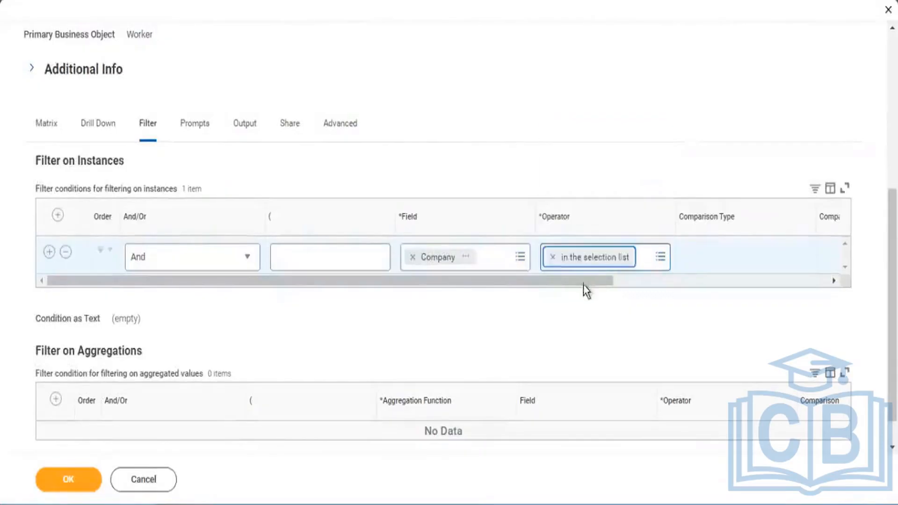
# Set the Company filter's comparison type to "Prompt the user for the value" with Default Prompt as comparison value, and save the report definition.
pyautogui.moveTo(584, 282); pyautogui.dragTo(697, 292)
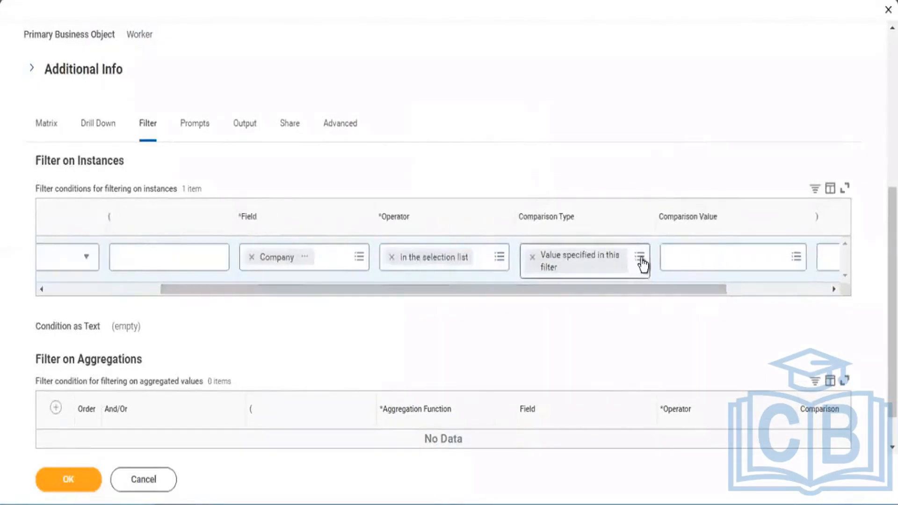
pyautogui.click(639, 258)
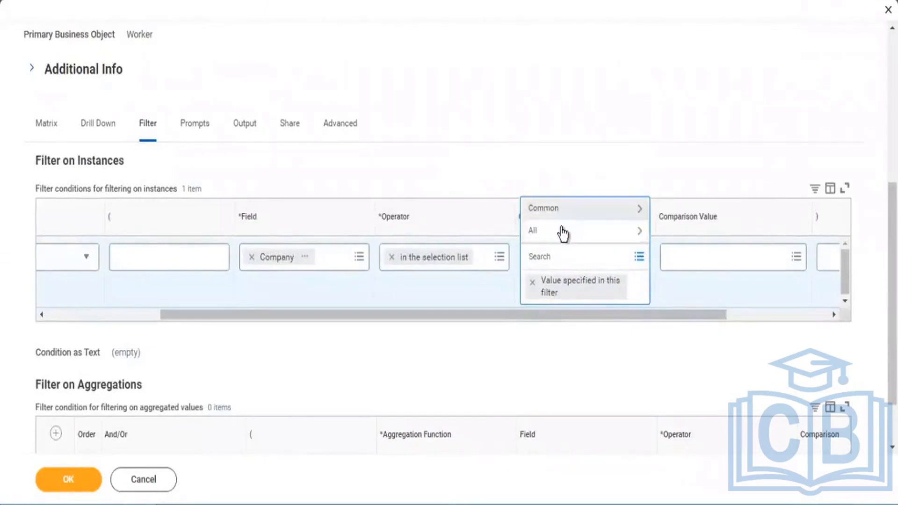
pyautogui.click(602, 215)
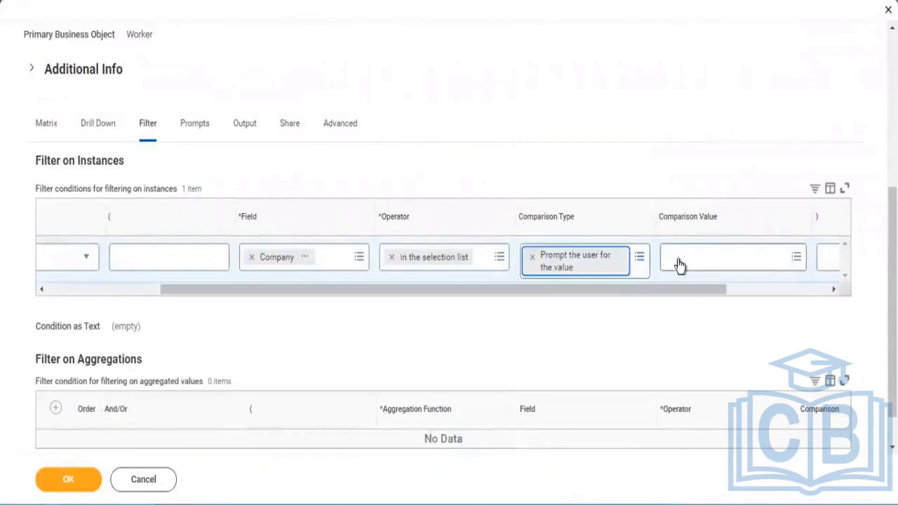
pyautogui.click(681, 257)
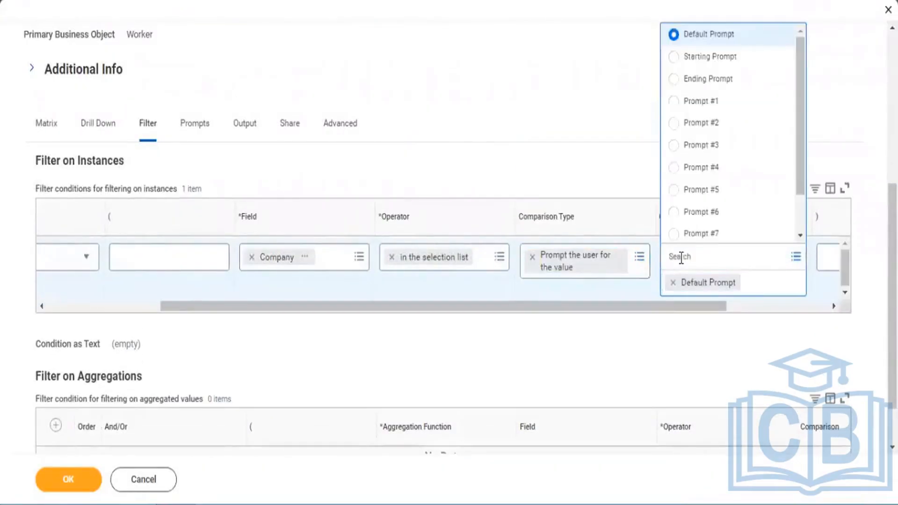
pyautogui.click(641, 259)
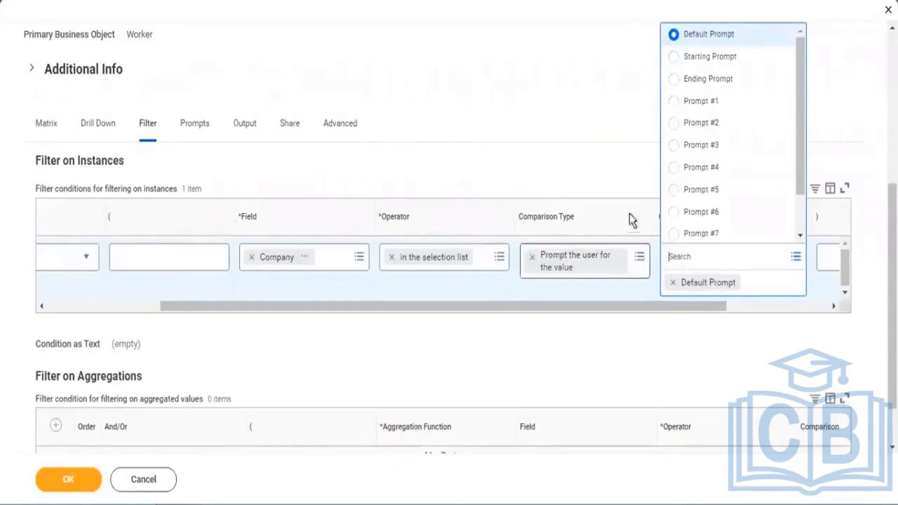
pyautogui.click(561, 234)
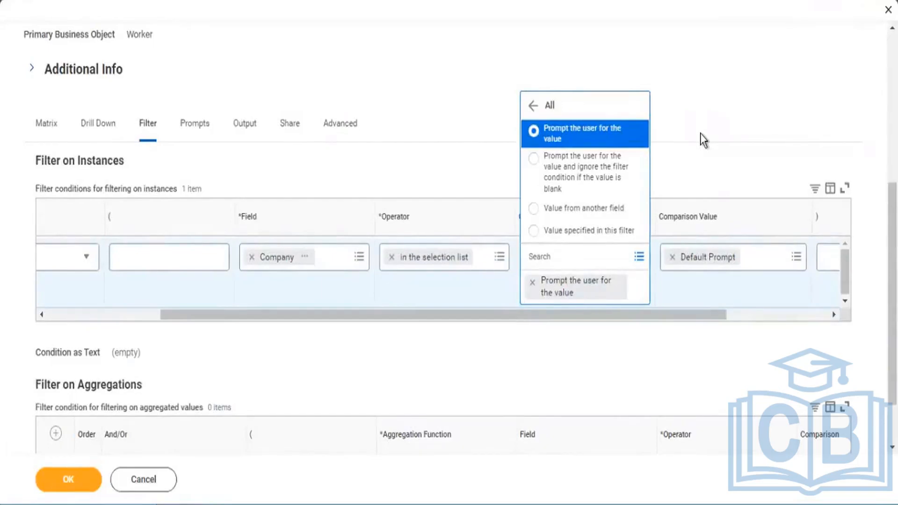
pyautogui.click(673, 119)
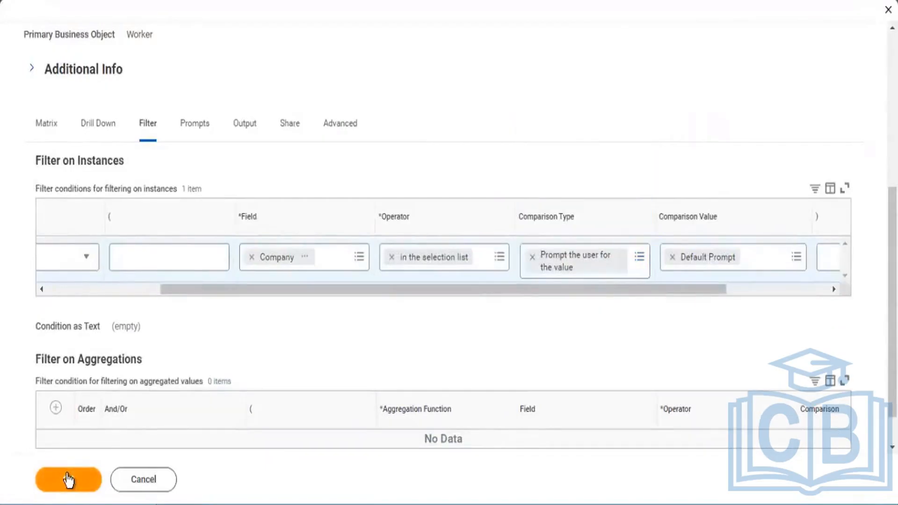
pyautogui.moveTo(300, 284); pyautogui.dragTo(155, 283)
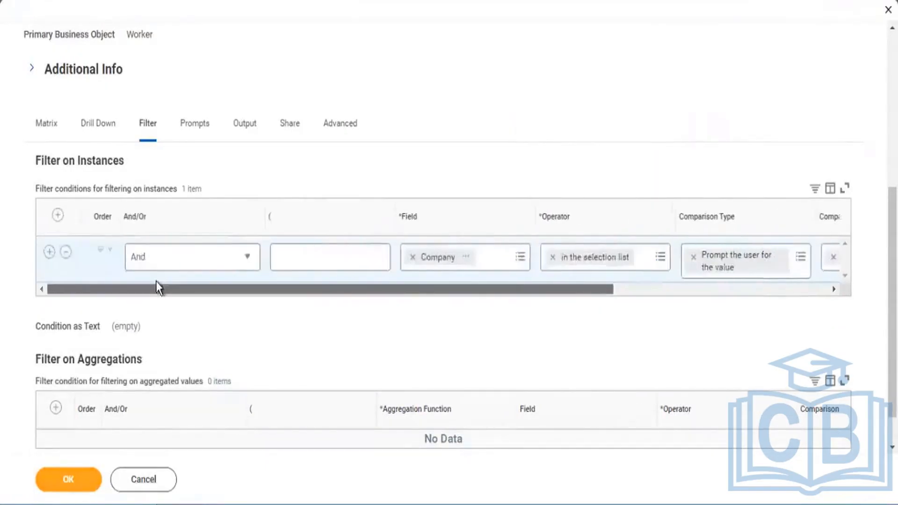
pyautogui.click(71, 480)
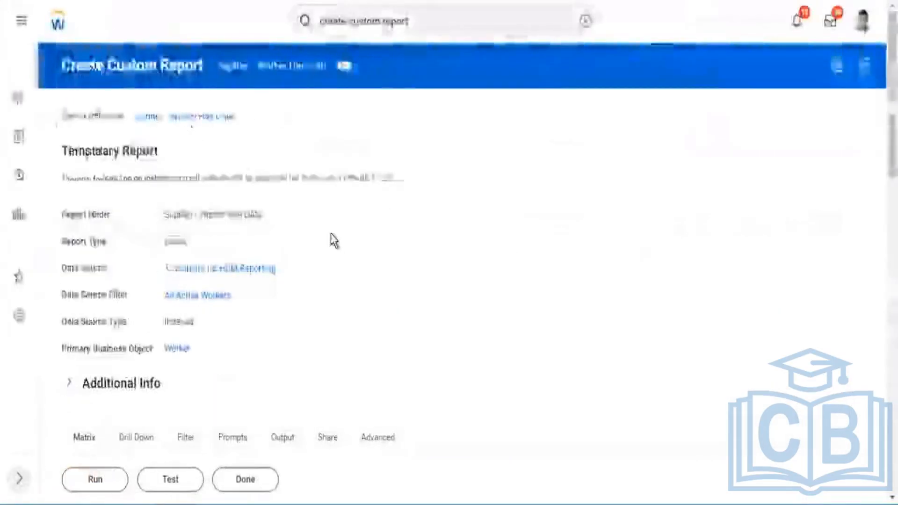
# Review the saved report definition and run the report with all prompts left blank.
pyautogui.scroll(-5, 331, 239)
pyautogui.scroll(-5, 83, 364)
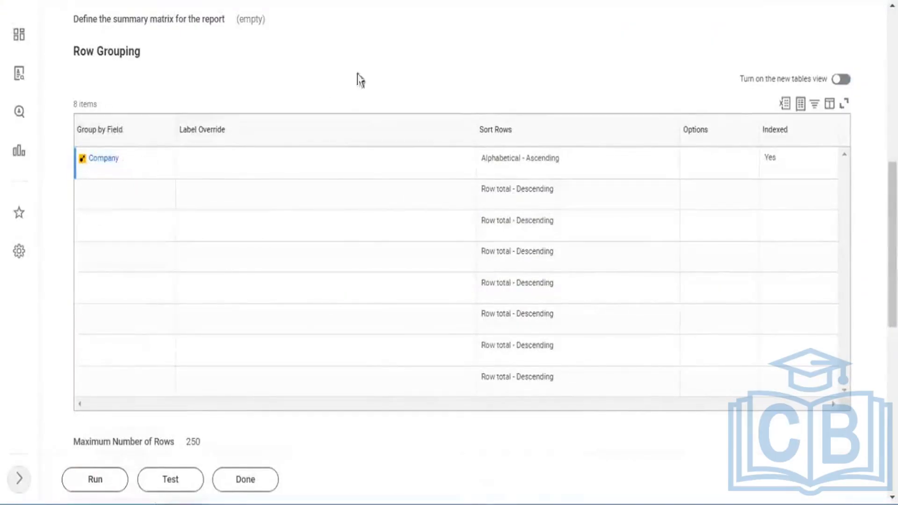
pyautogui.scroll(6, 358, 80)
pyautogui.moveTo(198, 211); pyautogui.dragTo(149, 212)
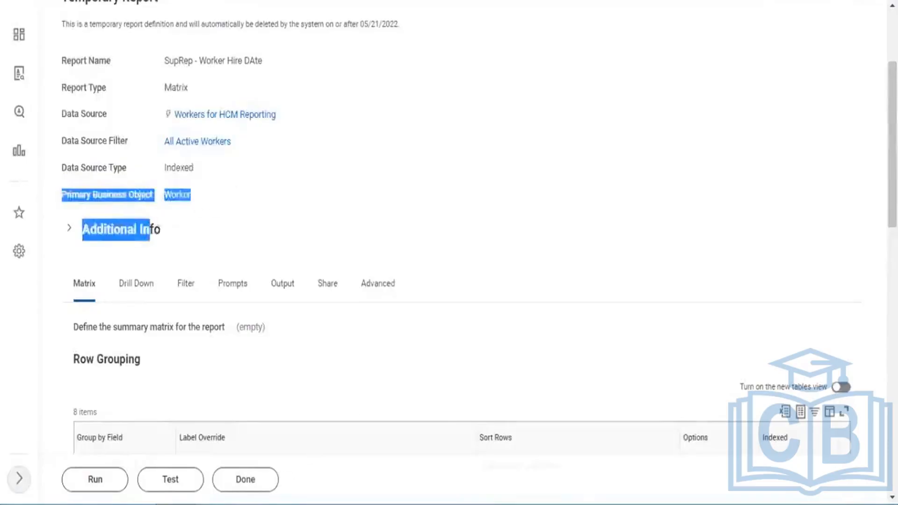
pyautogui.scroll(-3, 75, 488)
pyautogui.click(77, 488)
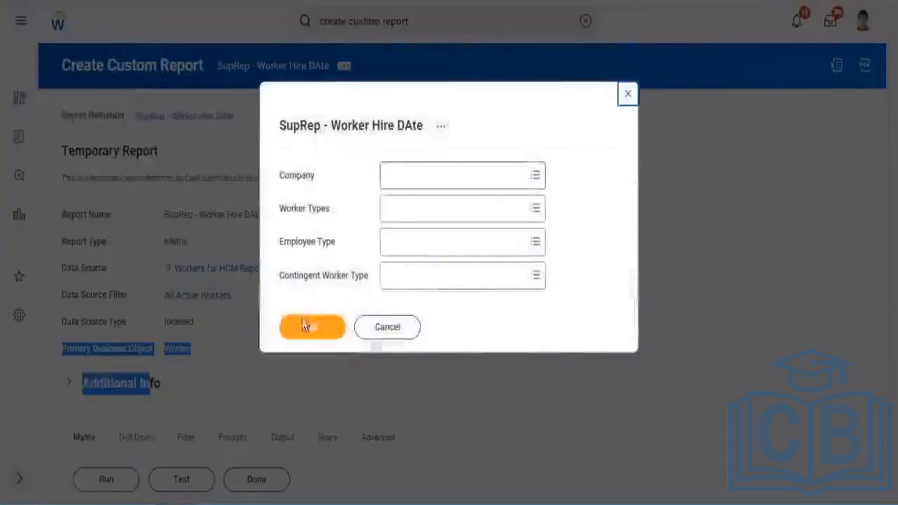
pyautogui.click(303, 324)
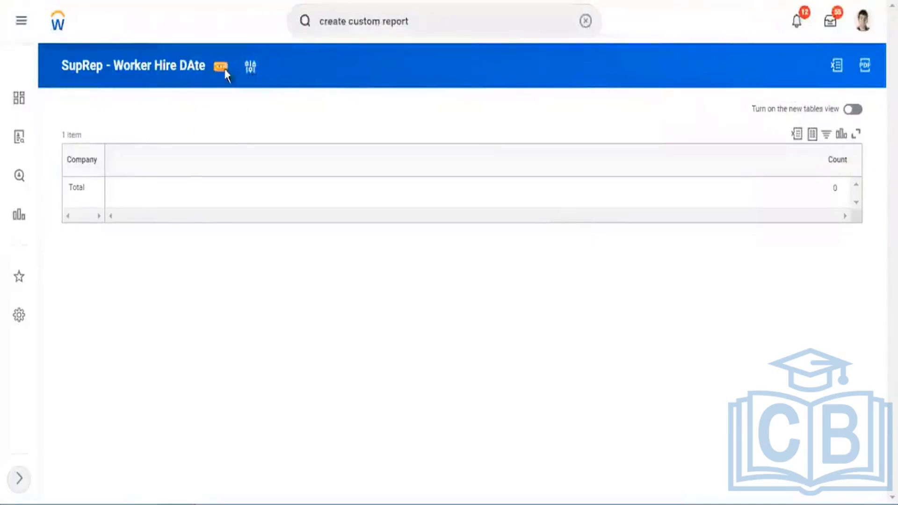
# Rerun the report with every company found for "global modern services" selected in the Company prompt, and look through the counts per company.
pyautogui.click(226, 73)
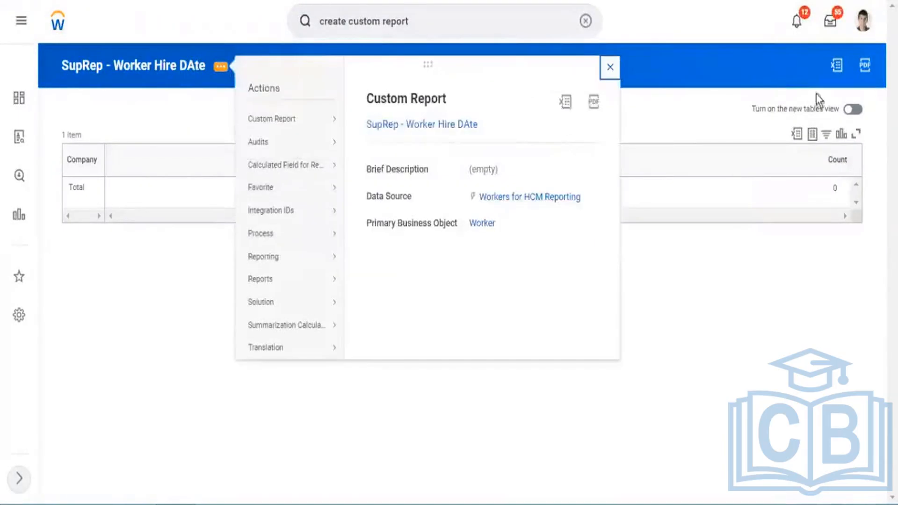
pyautogui.click(610, 67)
pyautogui.click(250, 67)
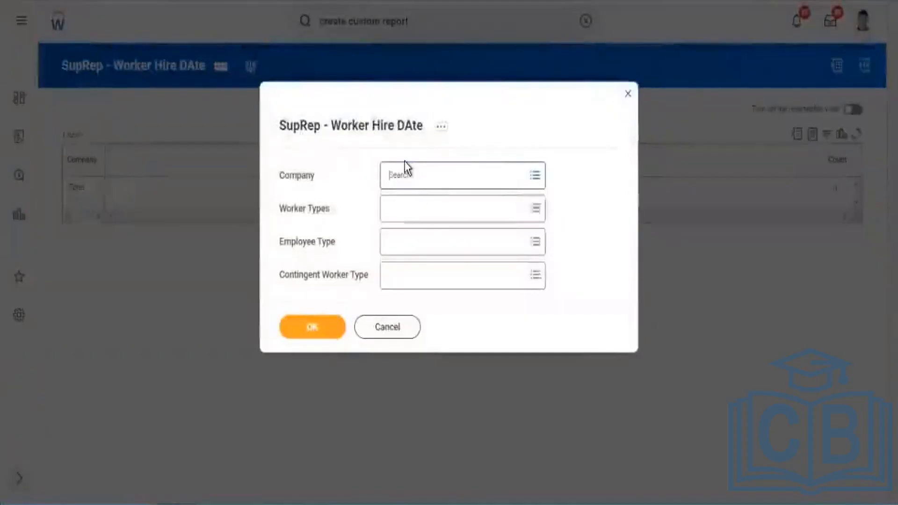
pyautogui.click(405, 163)
pyautogui.write('global')
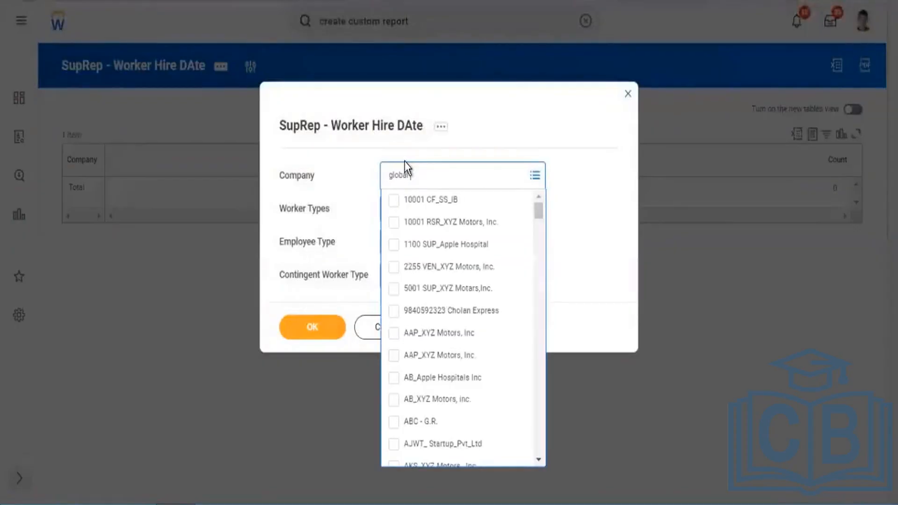
pyautogui.write(' modern services')
pyautogui.press('Return')
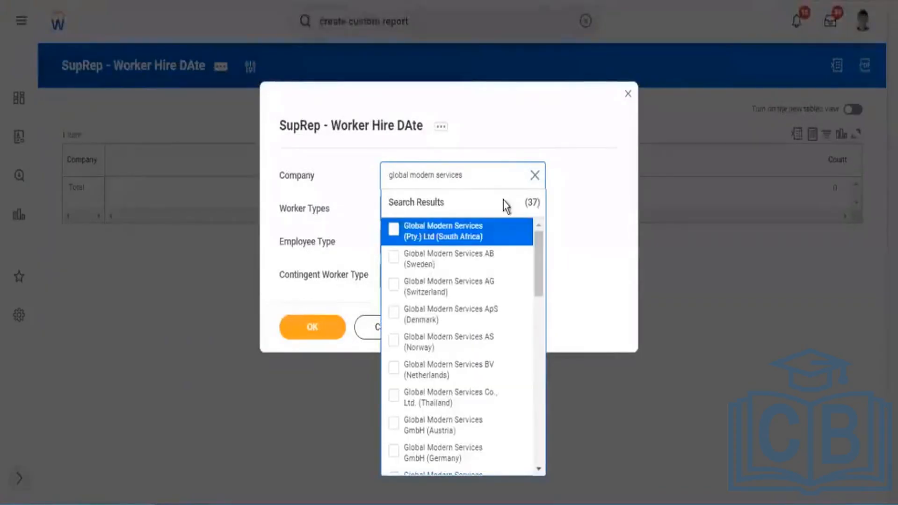
pyautogui.hotkey('ctrl', 'a')
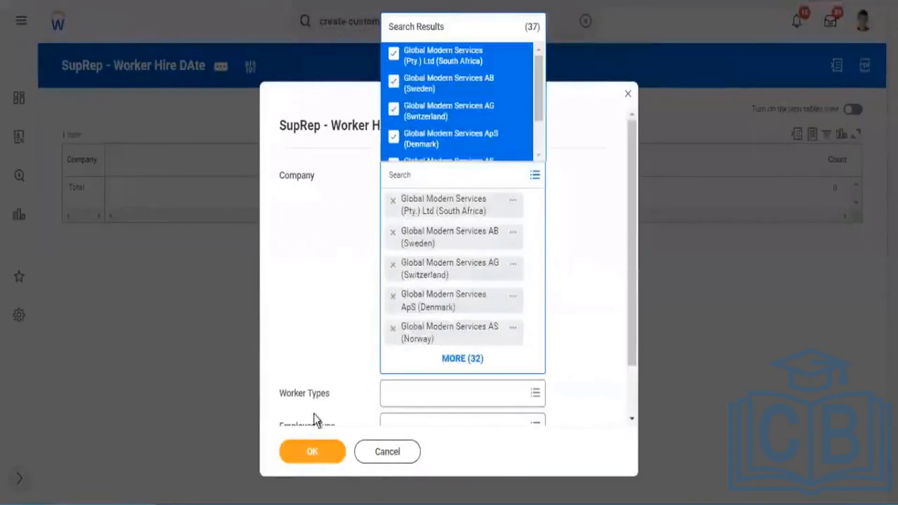
pyautogui.click(312, 450)
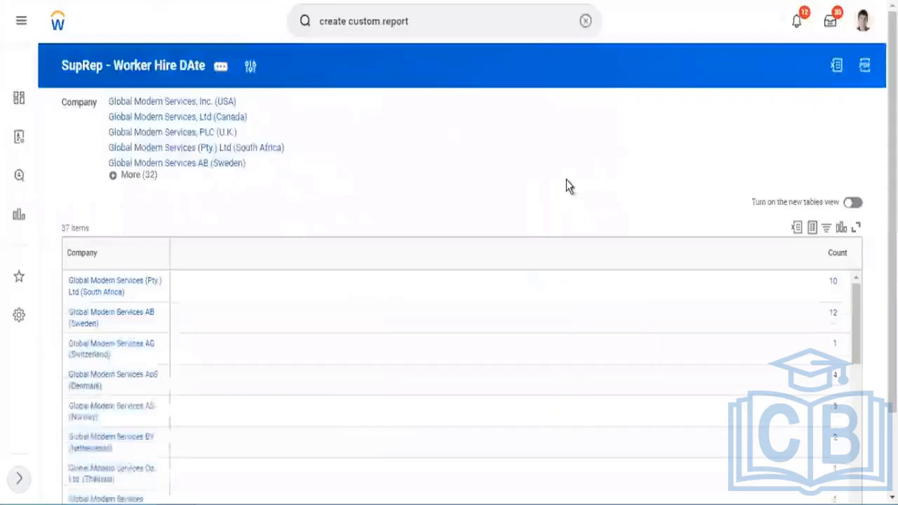
pyautogui.scroll(-2, 562, 140)
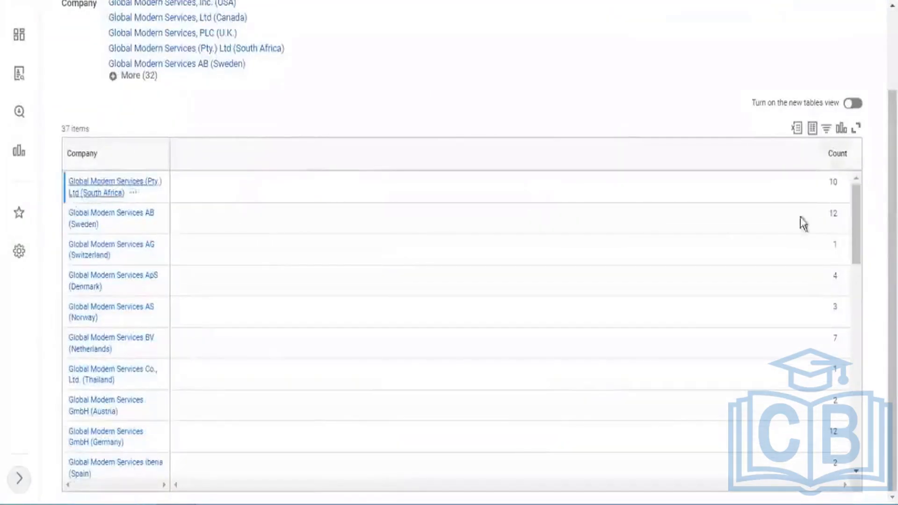
pyautogui.scroll(-5, 830, 456)
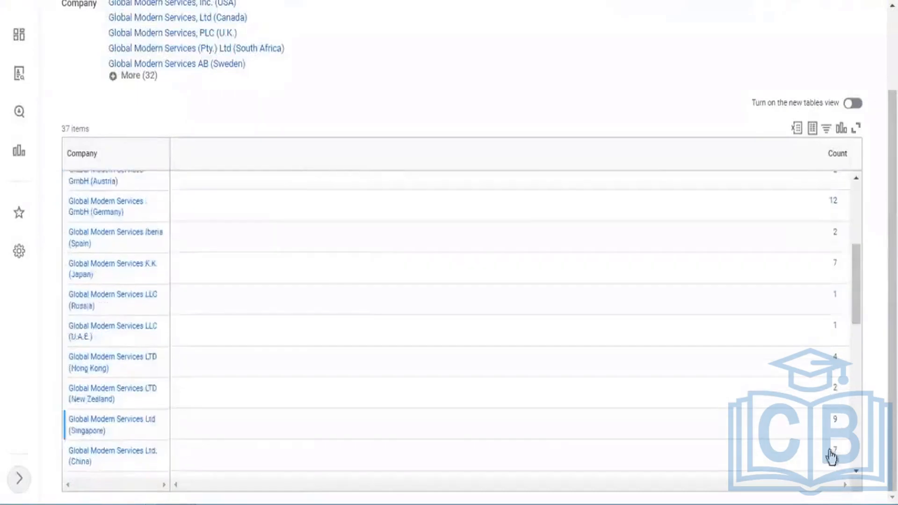
pyautogui.scroll(-15, 831, 456)
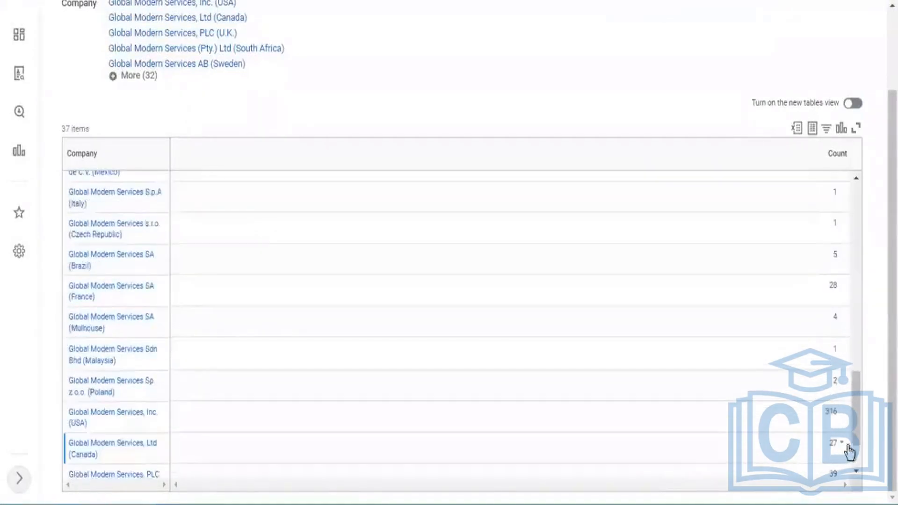
pyautogui.scroll(-2, 849, 451)
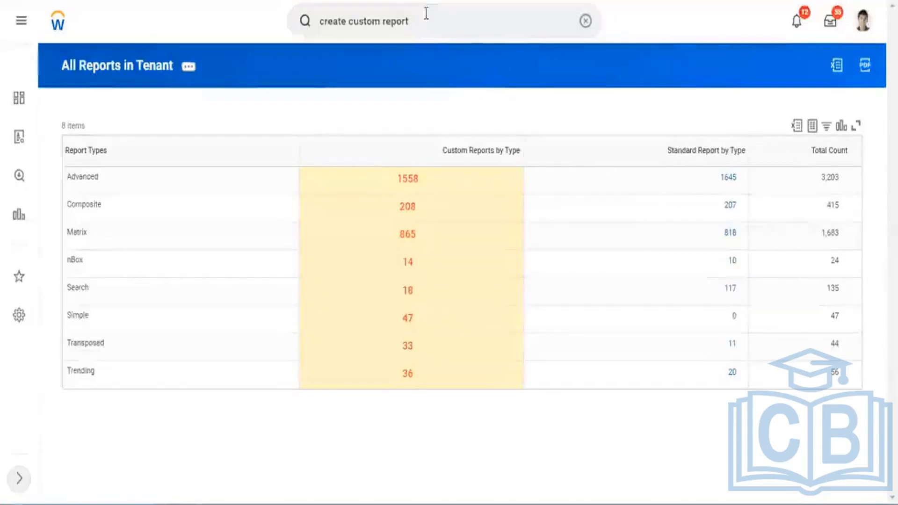
pyautogui.click(431, 25)
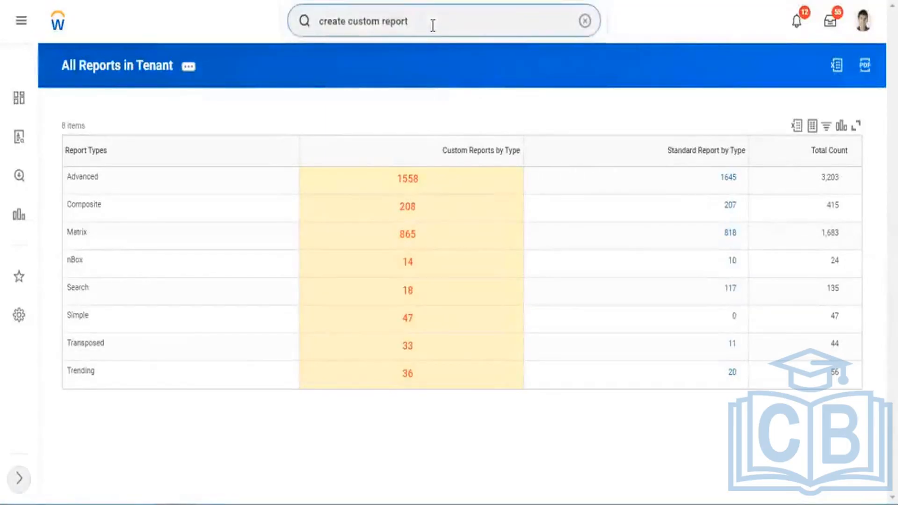
pyautogui.click(545, 118)
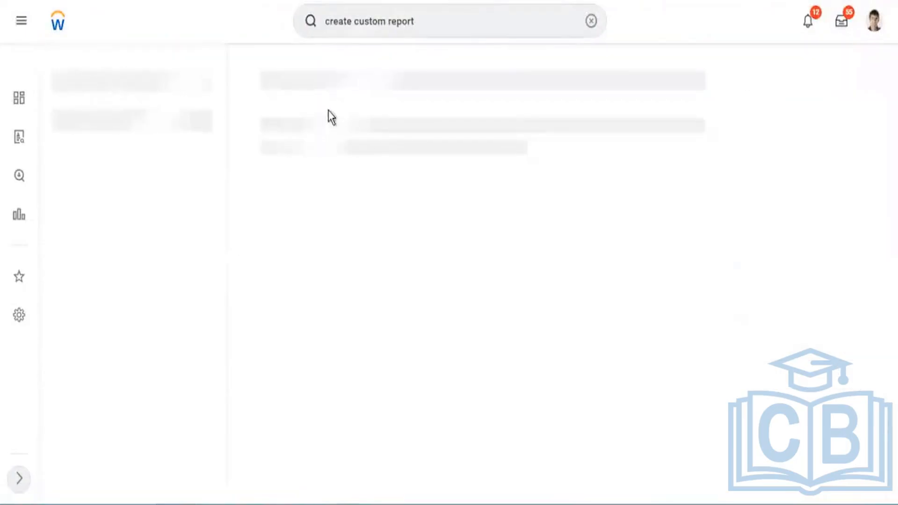
pyautogui.click(305, 114)
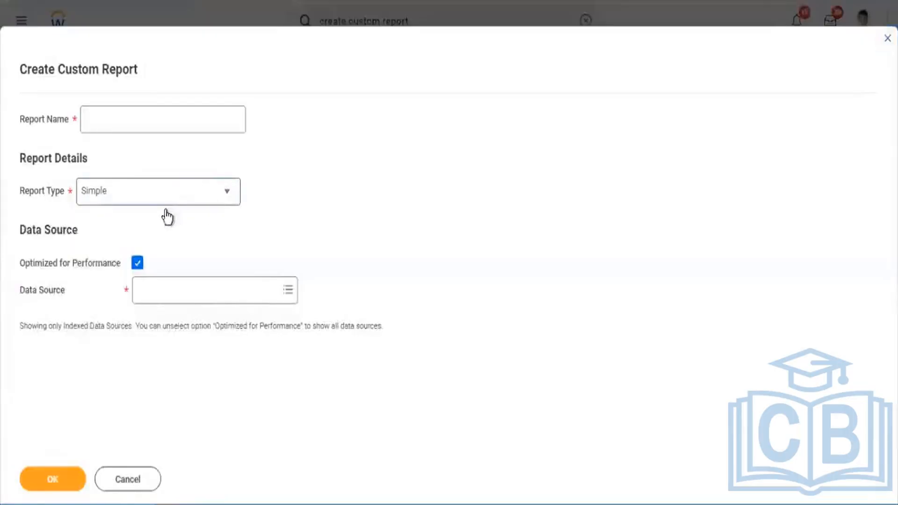
pyautogui.click(165, 204)
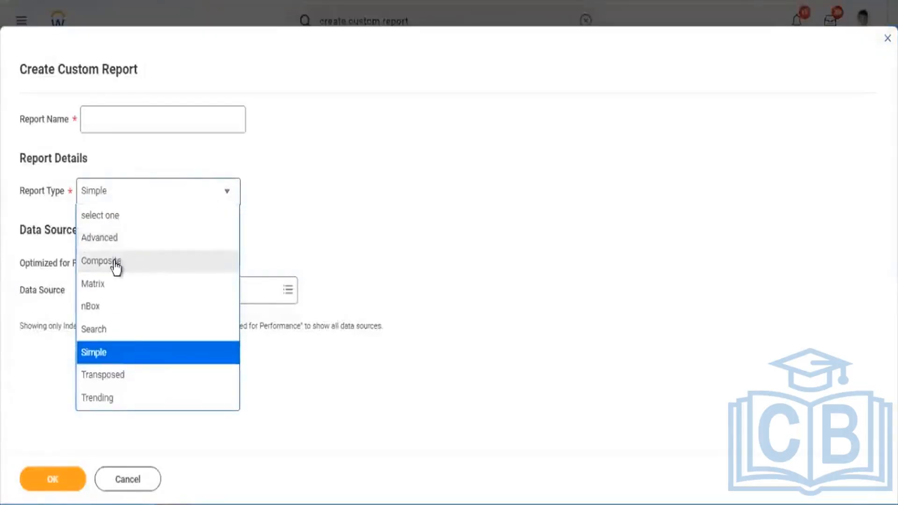
pyautogui.click(117, 260)
pyautogui.click(144, 117)
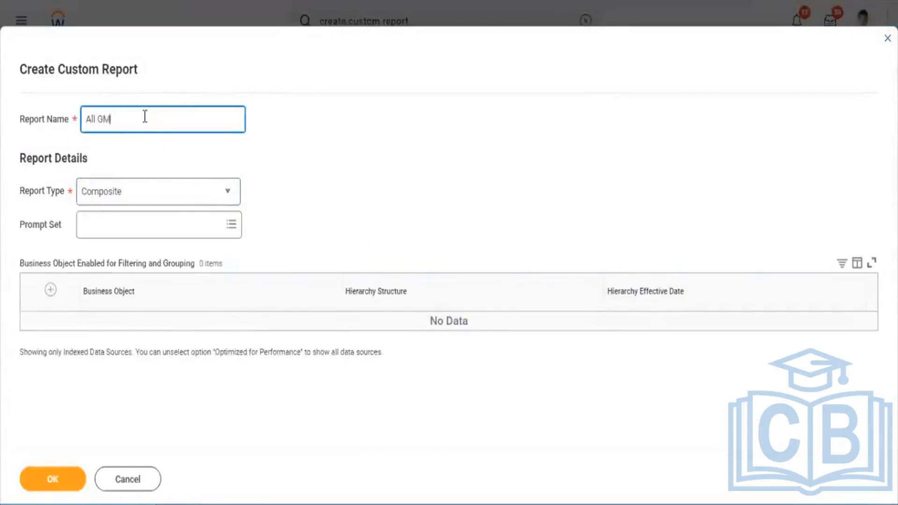
pyautogui.write('All GMS/ Non GMs Workers')
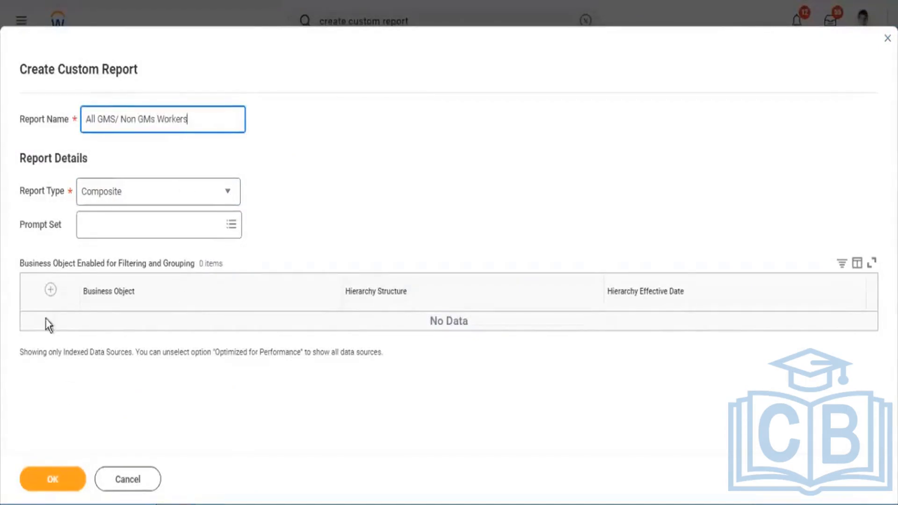
pyautogui.click(51, 290)
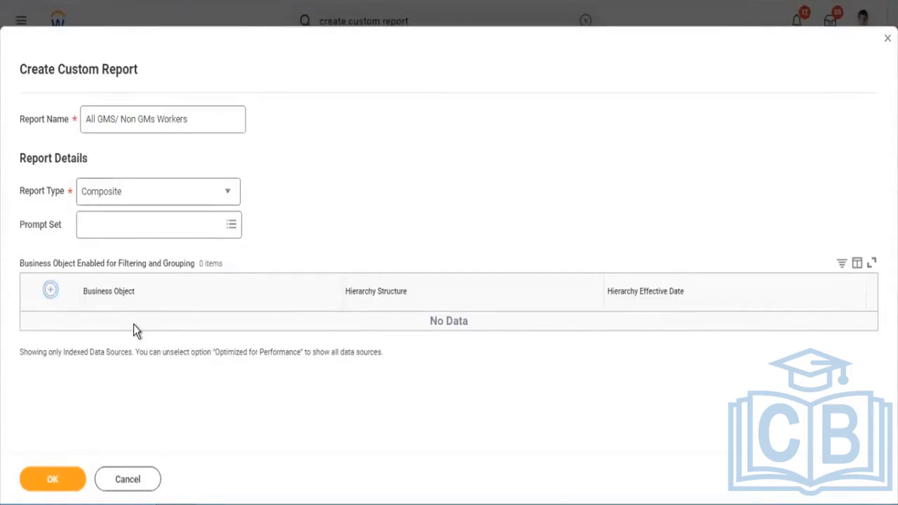
pyautogui.click(134, 325)
pyautogui.write('com')
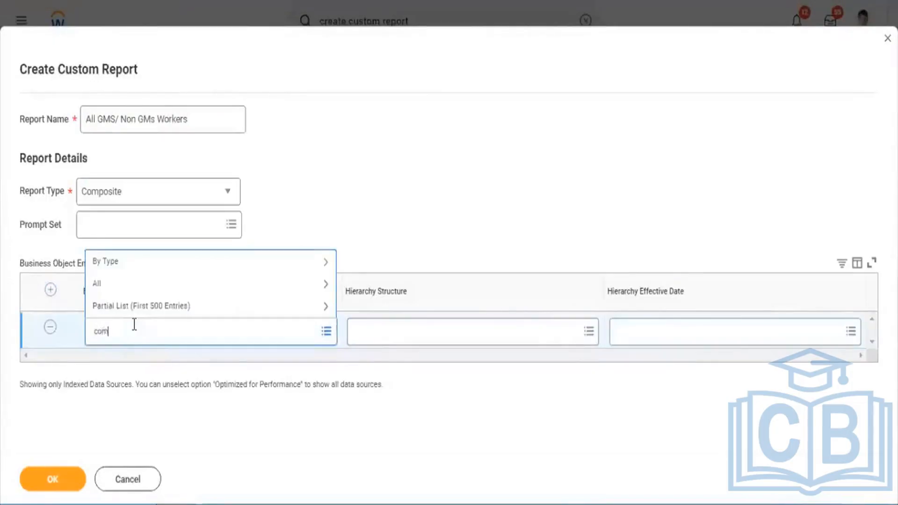
pyautogui.write('pany7')
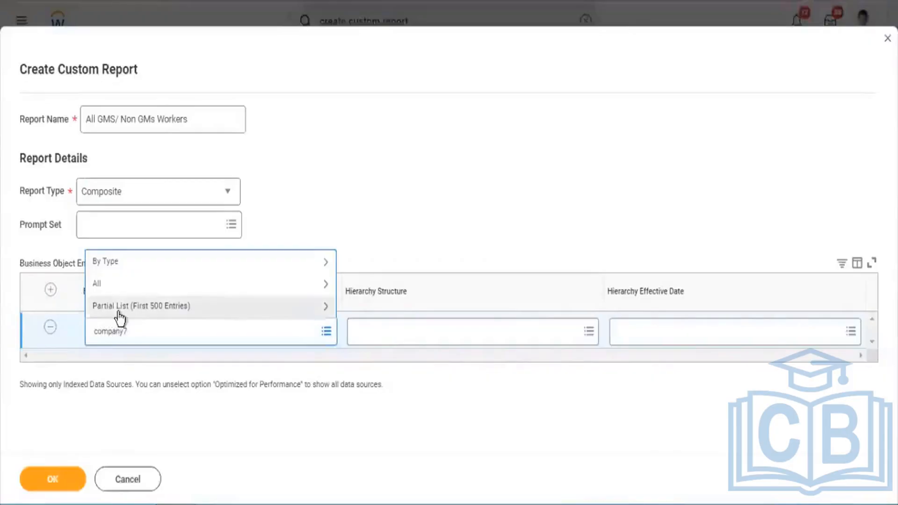
pyautogui.press('Return')
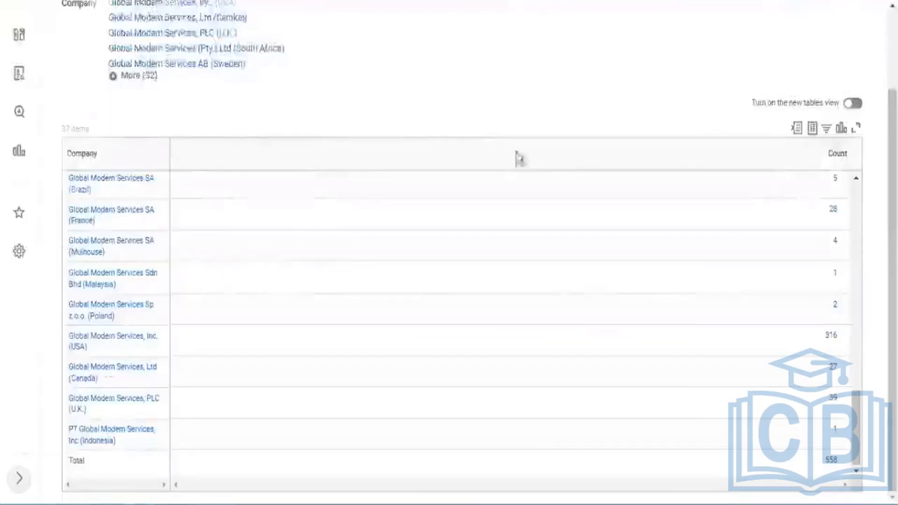
# Look over the selected companies and the counts per company in the SupRep - Worker Hire DAte report.
pyautogui.scroll(2, 542, 166)
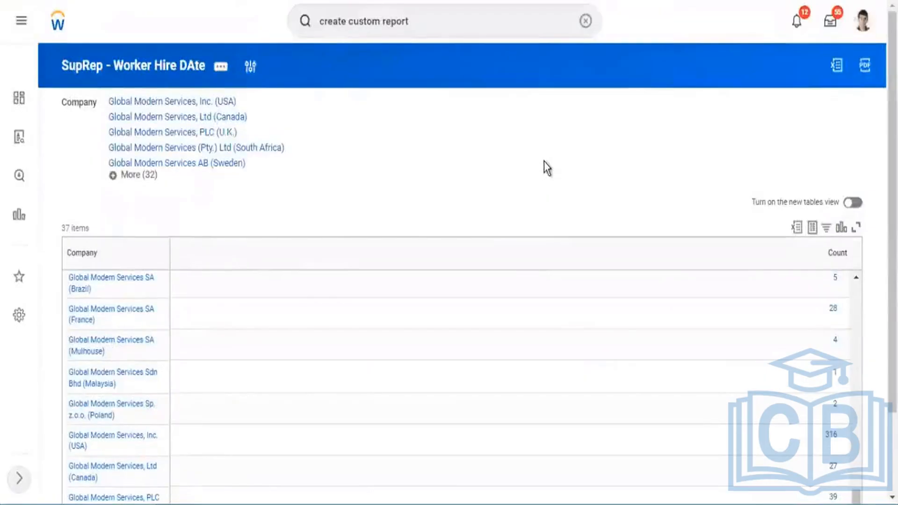
pyautogui.scroll(-2, 543, 161)
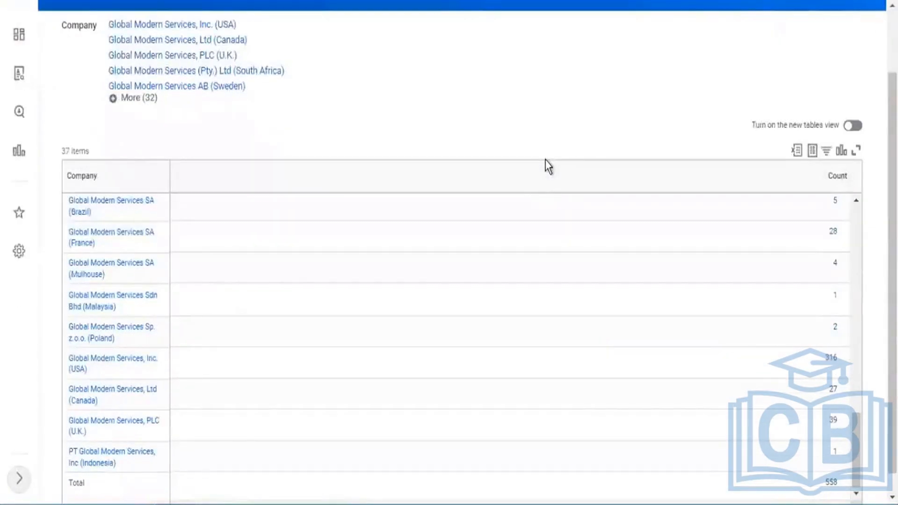
pyautogui.scroll(-1, 365, 72)
pyautogui.scroll(3, 364, 72)
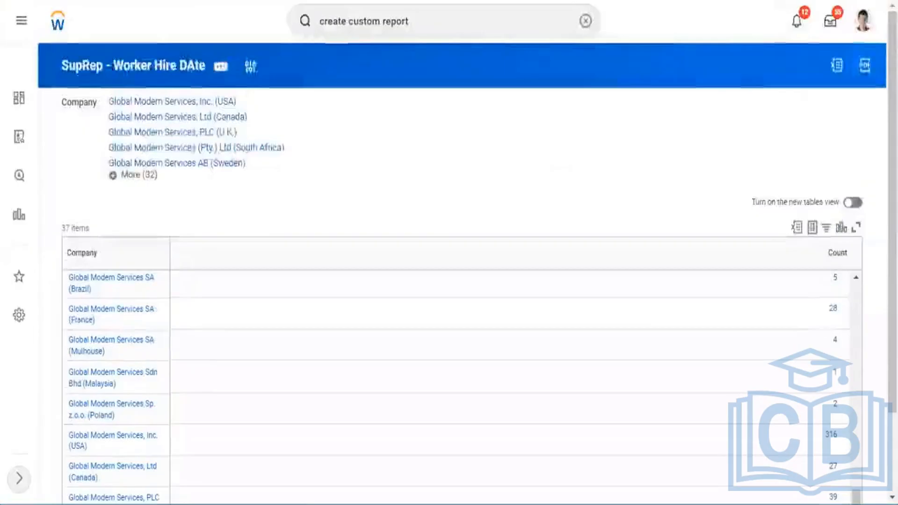
# Start a new custom report with the report type Composite.
pyautogui.press('Return')
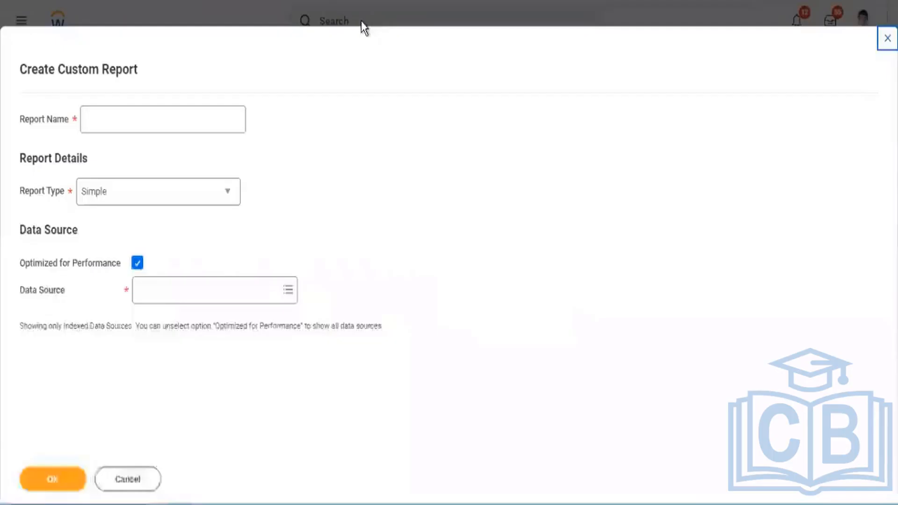
pyautogui.click(168, 201)
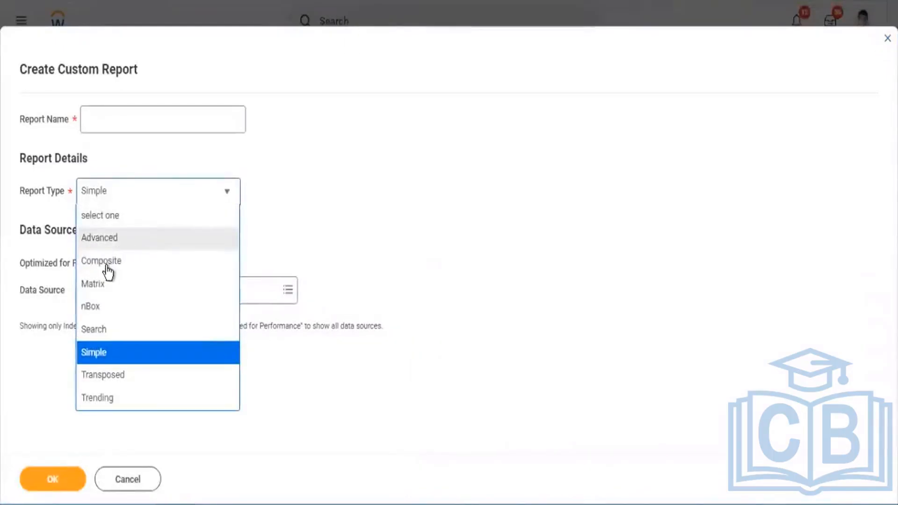
pyautogui.click(214, 261)
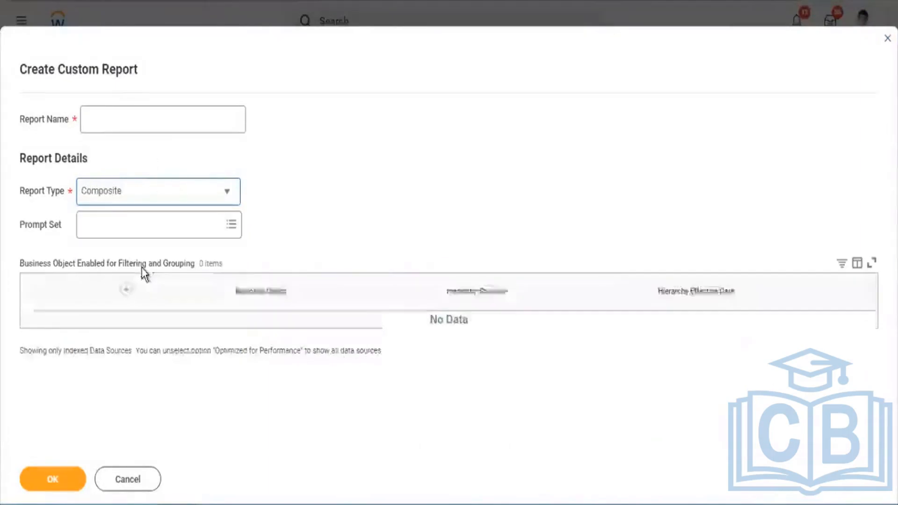
# Add Company as a business object enabled for filtering and grouping in the composite report.
pyautogui.click(145, 322)
pyautogui.click(145, 333)
pyautogui.write('c')
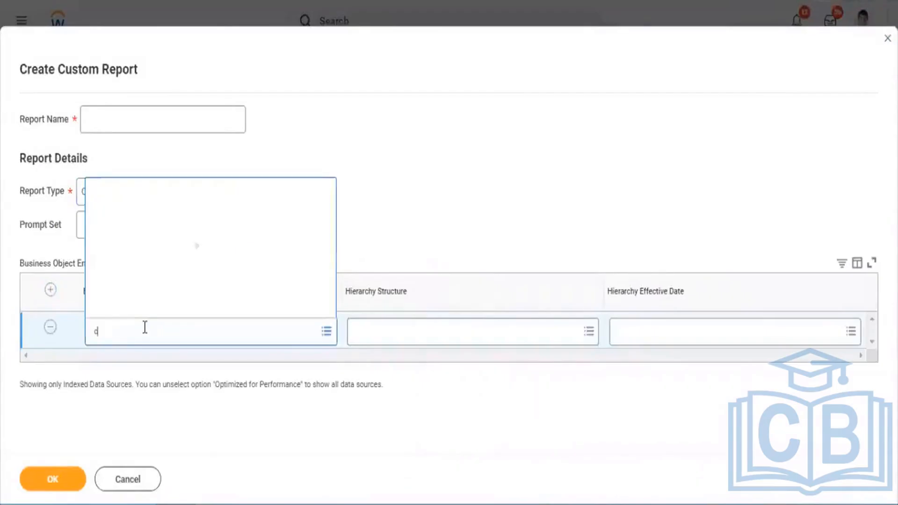
pyautogui.write('ompany')
pyautogui.press('Return')
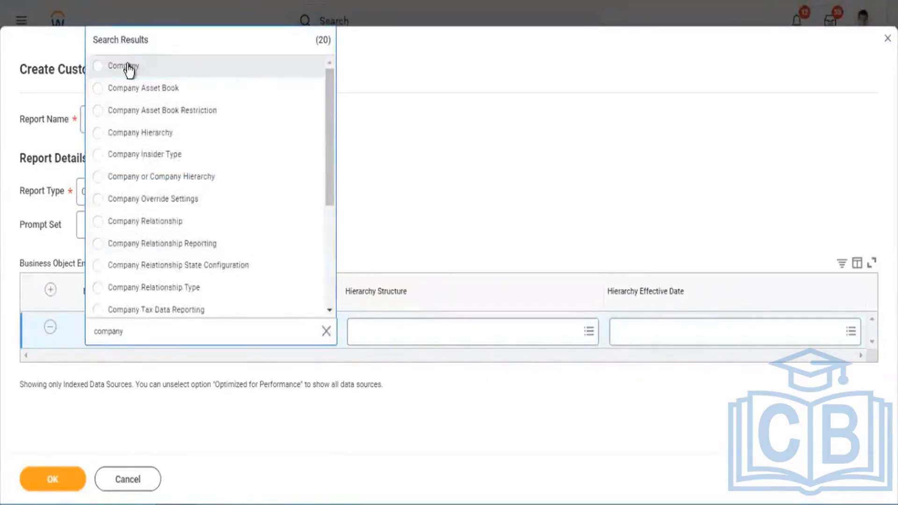
pyautogui.click(122, 65)
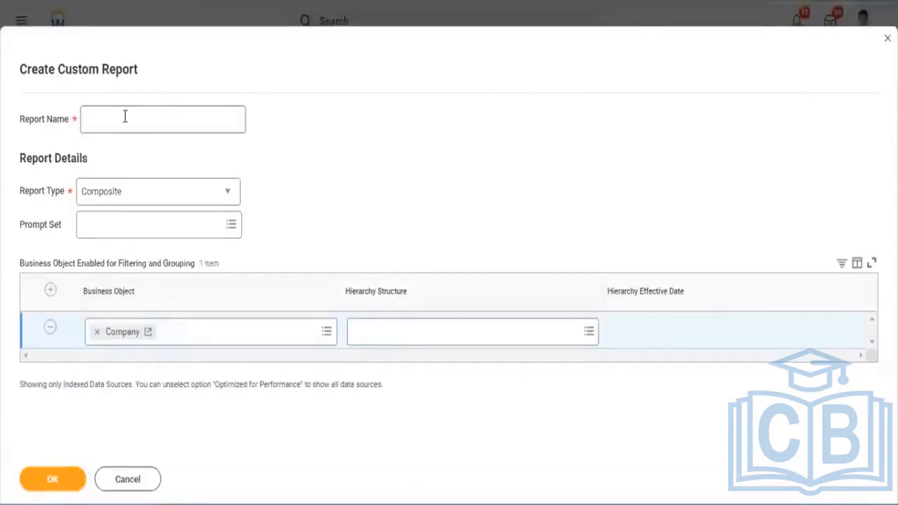
# Name the composite report "All GMS/Non GMS workers" and create it.
pyautogui.click(126, 116)
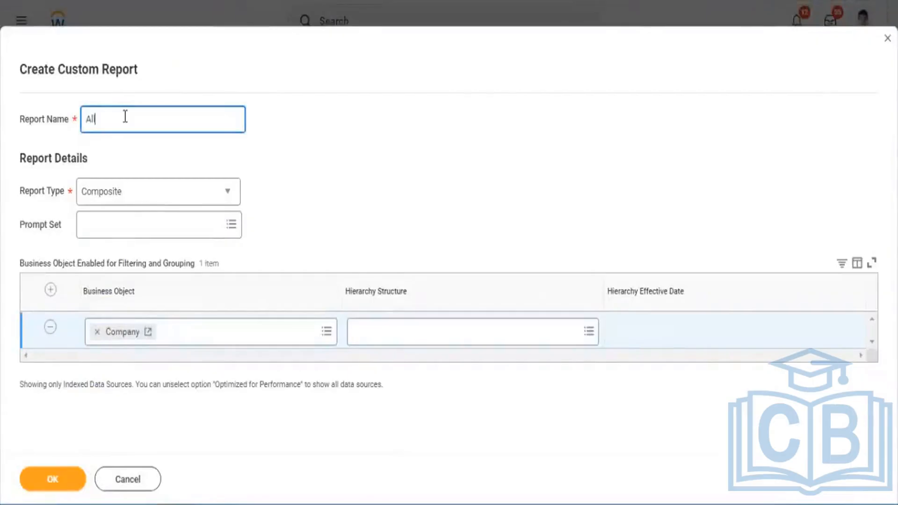
pyautogui.write('All GMS/Non GMS workers')
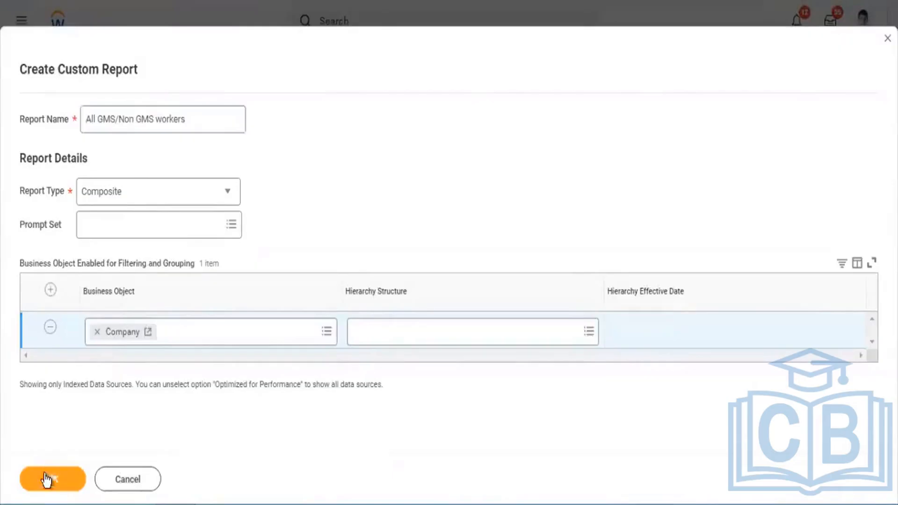
pyautogui.click(45, 477)
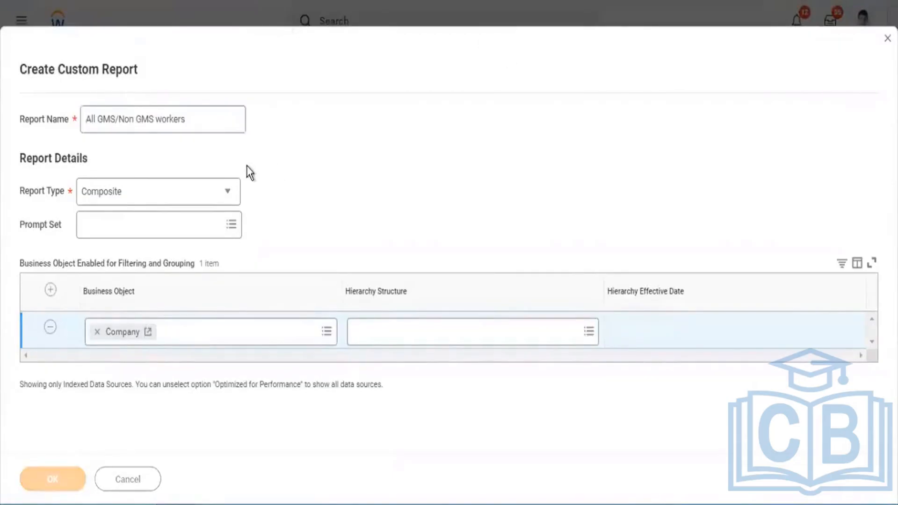
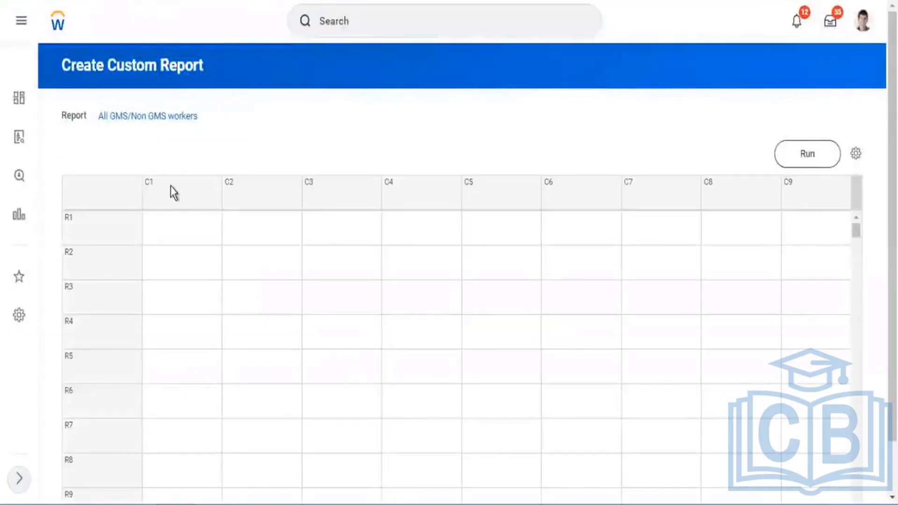
# Define column C1 as a control field named "Company" based on the Company business object.
pyautogui.click(220, 189)
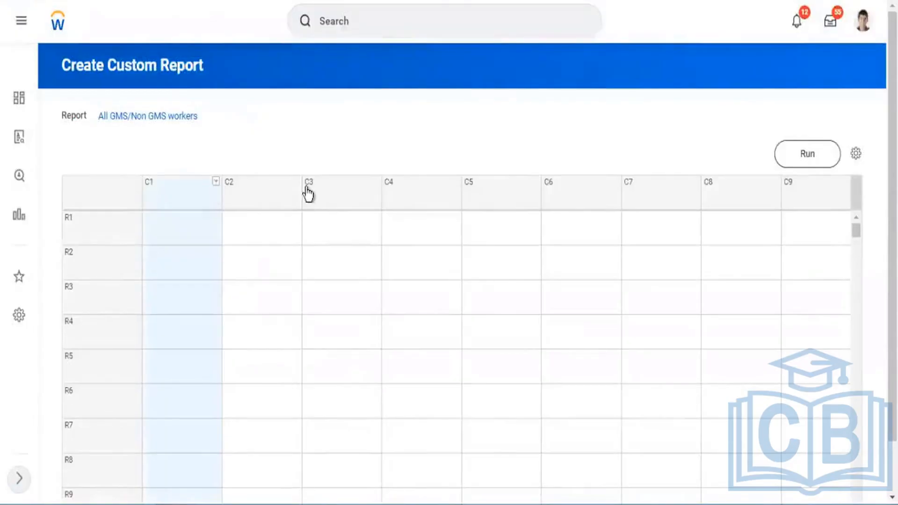
pyautogui.click(307, 188)
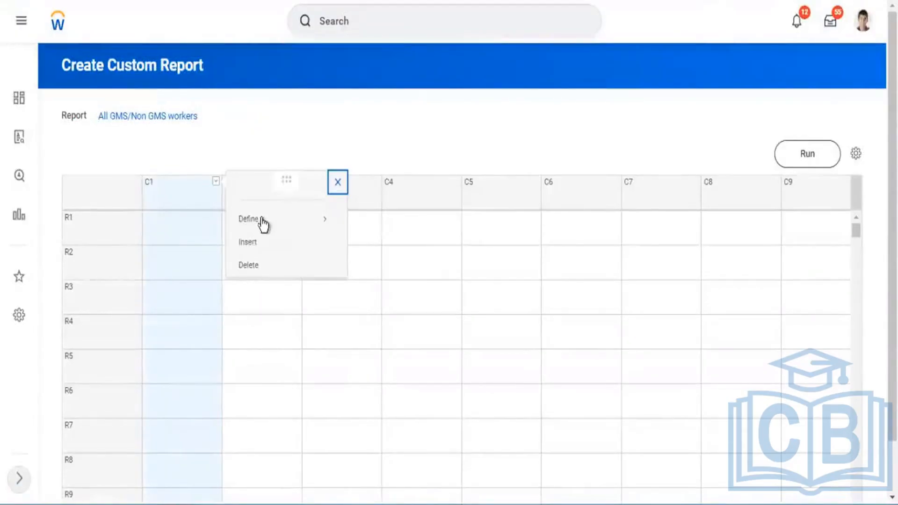
pyautogui.moveTo(273, 222)
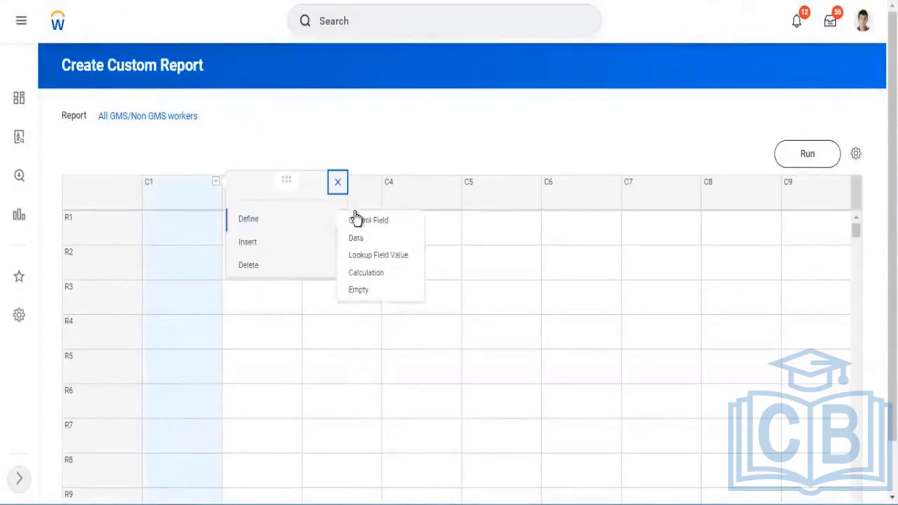
pyautogui.click(466, 227)
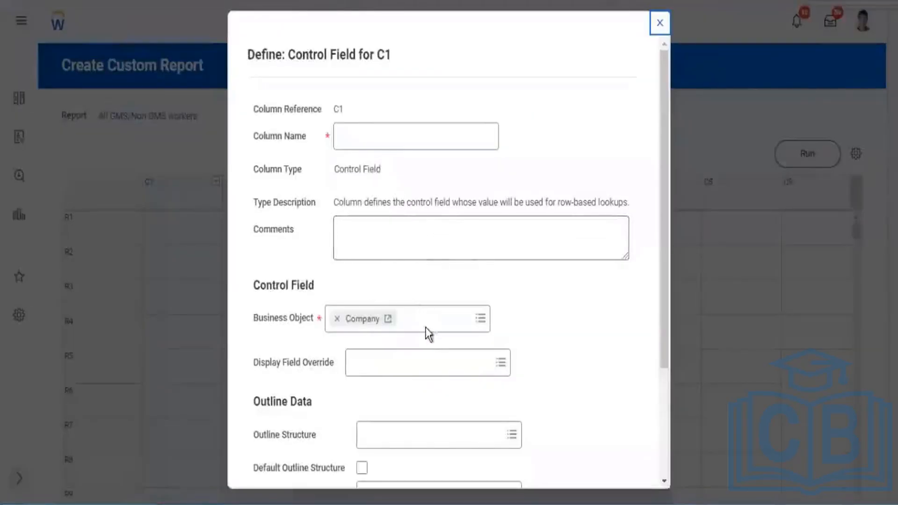
pyautogui.scroll(-3, 330, 298)
pyautogui.moveTo(267, 169); pyautogui.dragTo(290, 170)
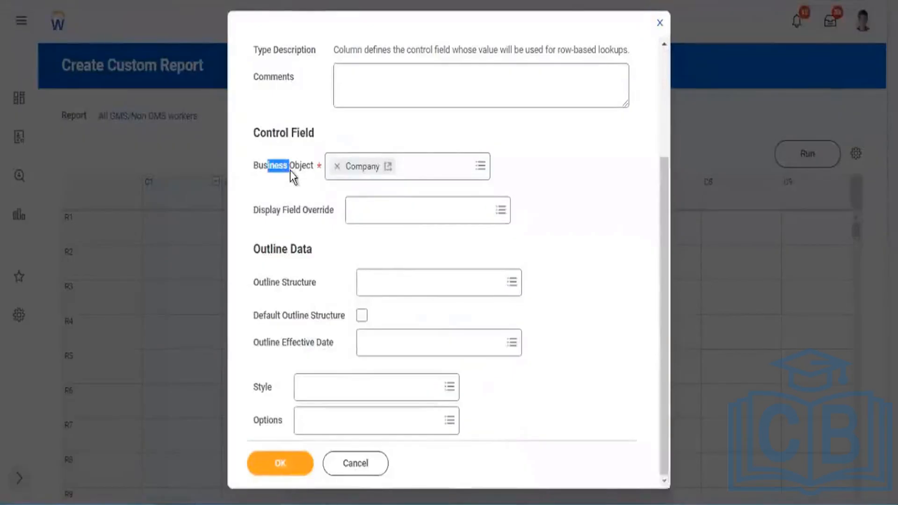
pyautogui.scroll(3, 387, 251)
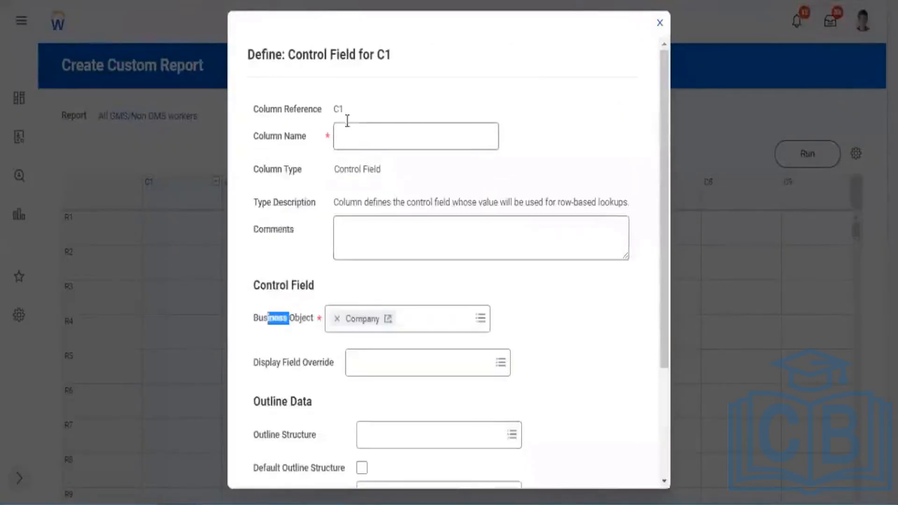
pyautogui.click(363, 147)
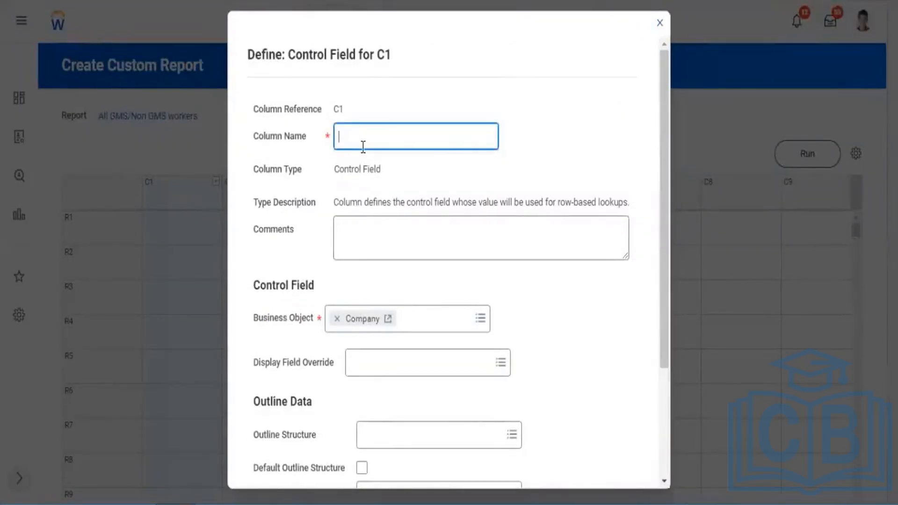
pyautogui.write('Company')
pyautogui.scroll(-3, 627, 306)
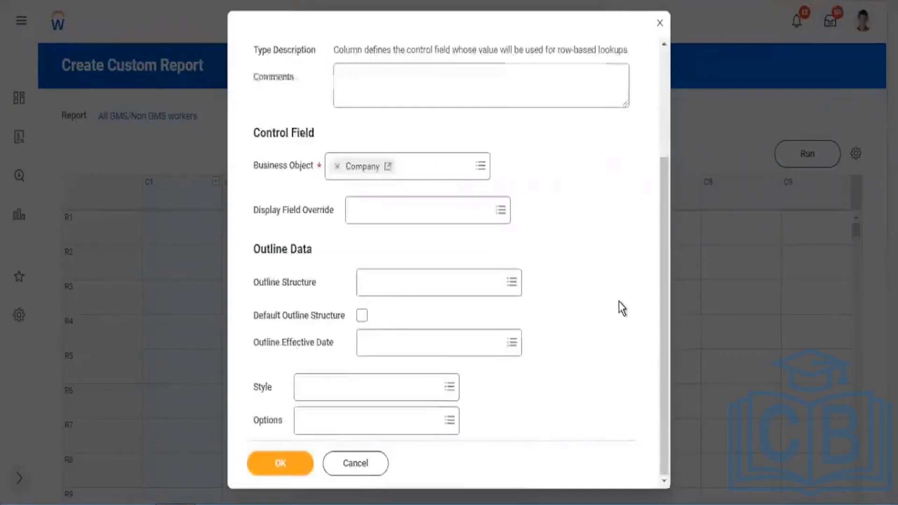
pyautogui.click(284, 458)
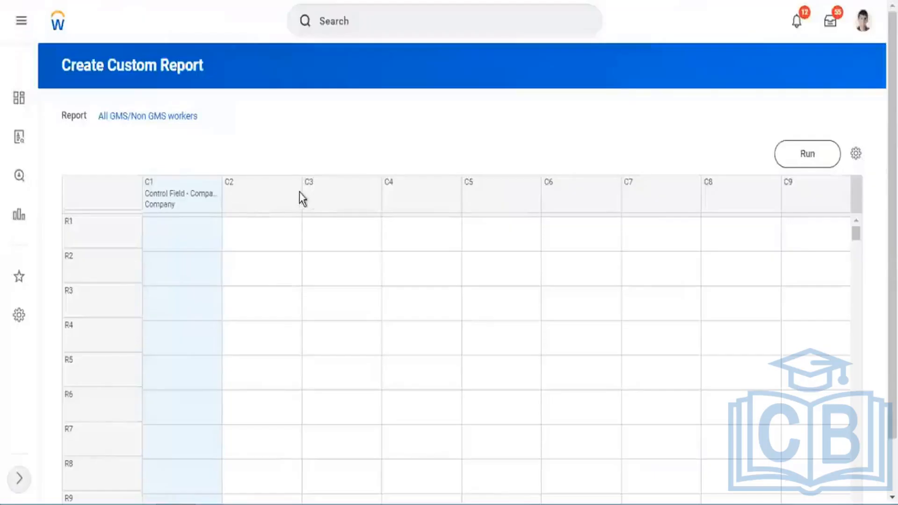
# Define column C2 as a data column using the sub report SupRep - Worker Hire DAte.
pyautogui.click(296, 188)
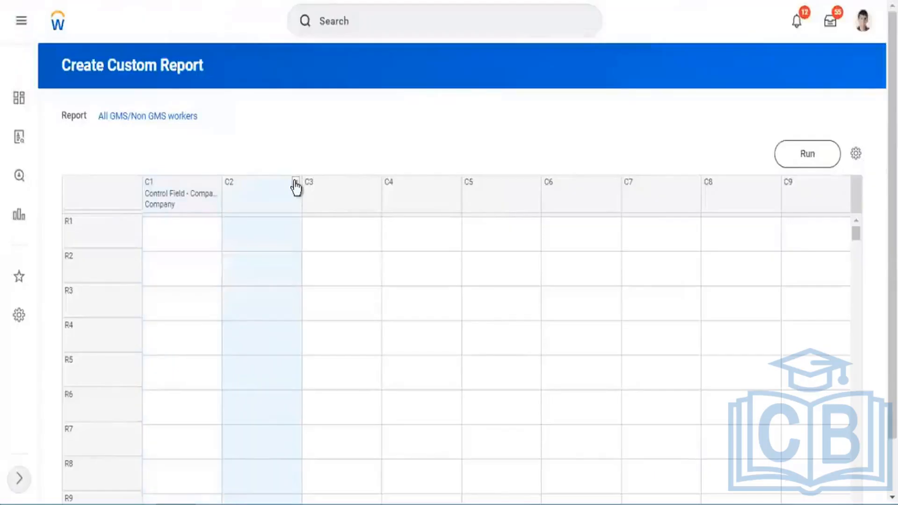
pyautogui.click(360, 202)
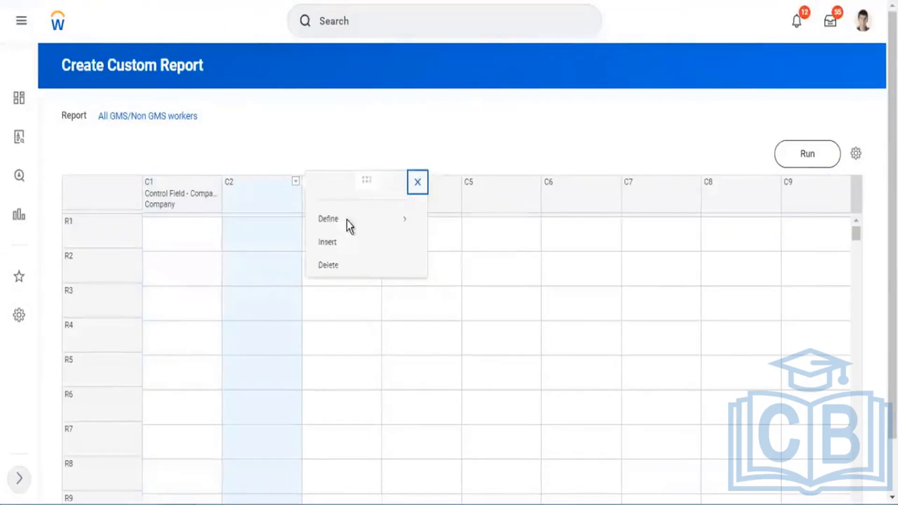
pyautogui.moveTo(414, 227)
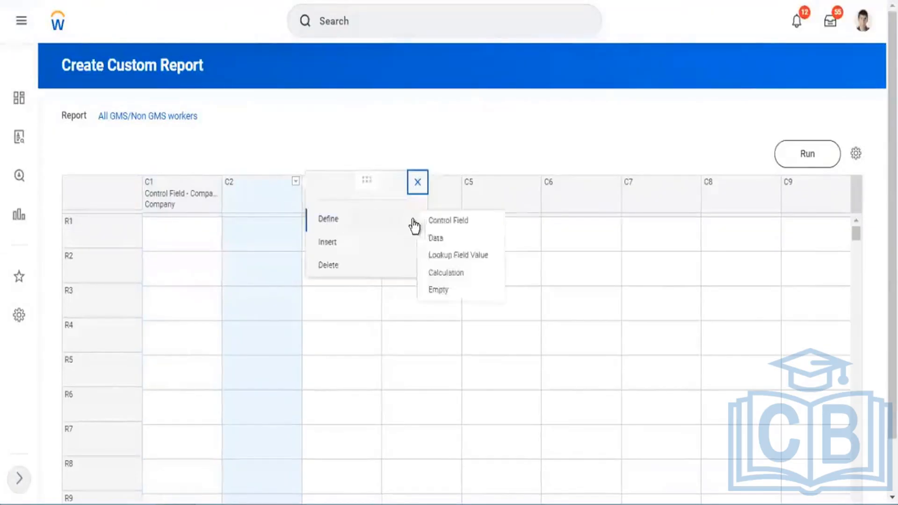
pyautogui.click(458, 239)
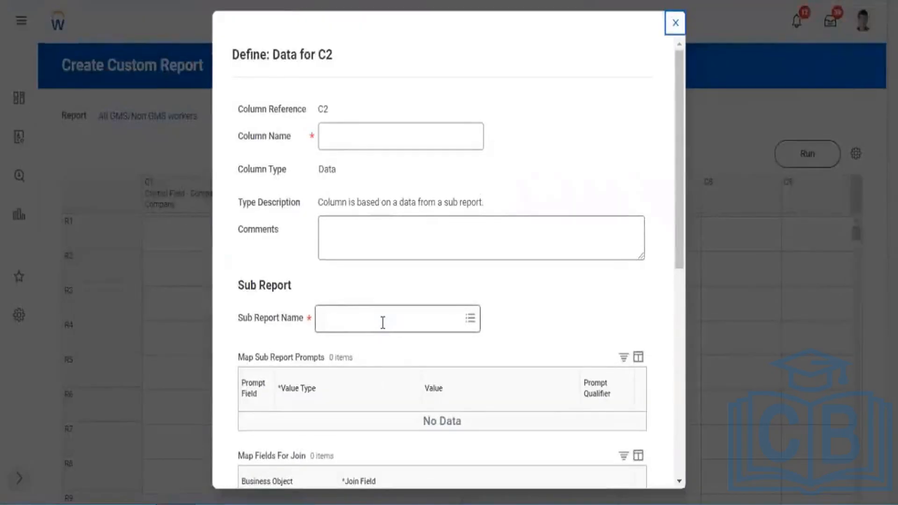
pyautogui.click(383, 322)
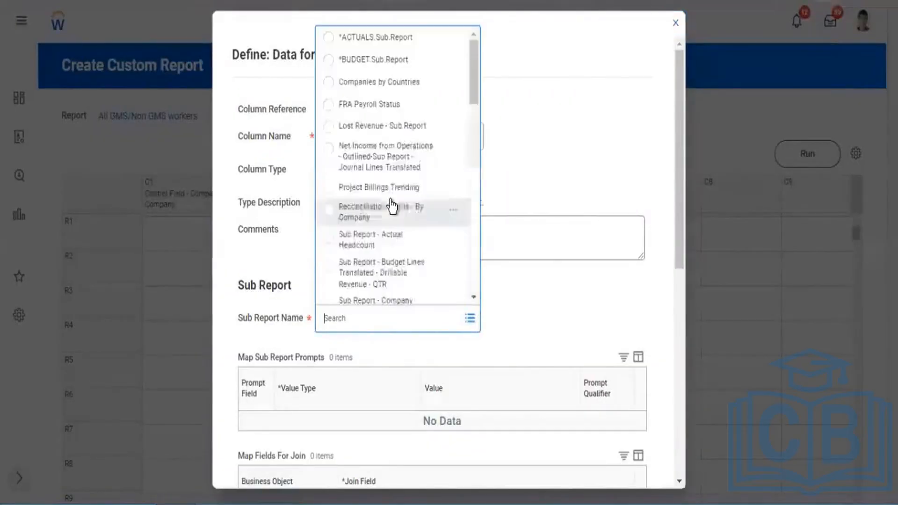
pyautogui.scroll(-5, 403, 171)
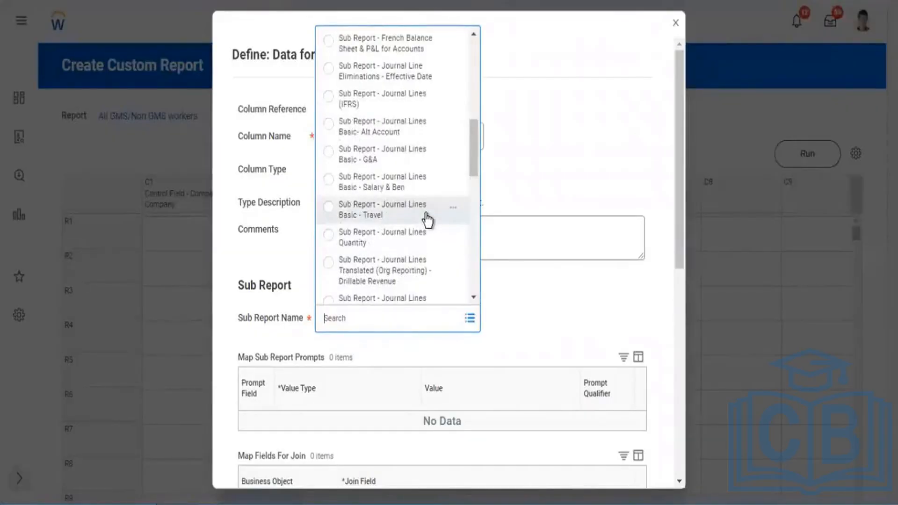
pyautogui.scroll(-3, 425, 215)
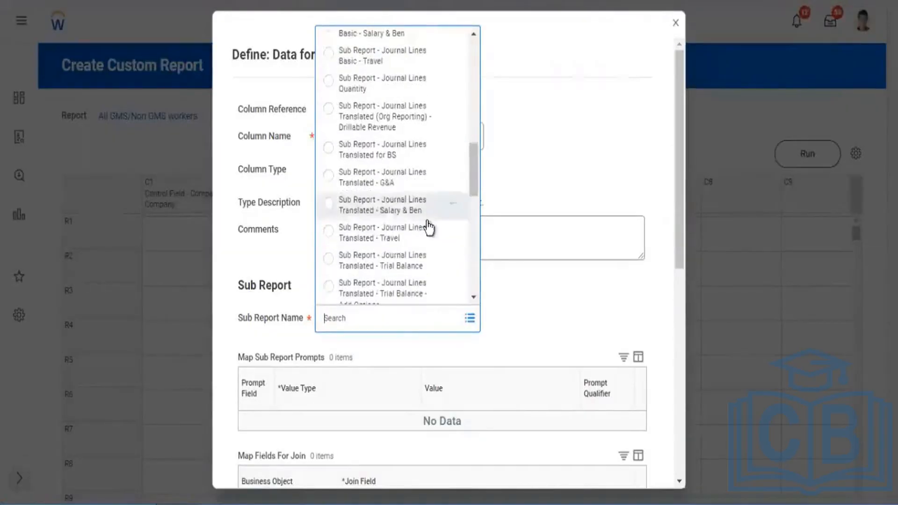
pyautogui.scroll(-2, 427, 218)
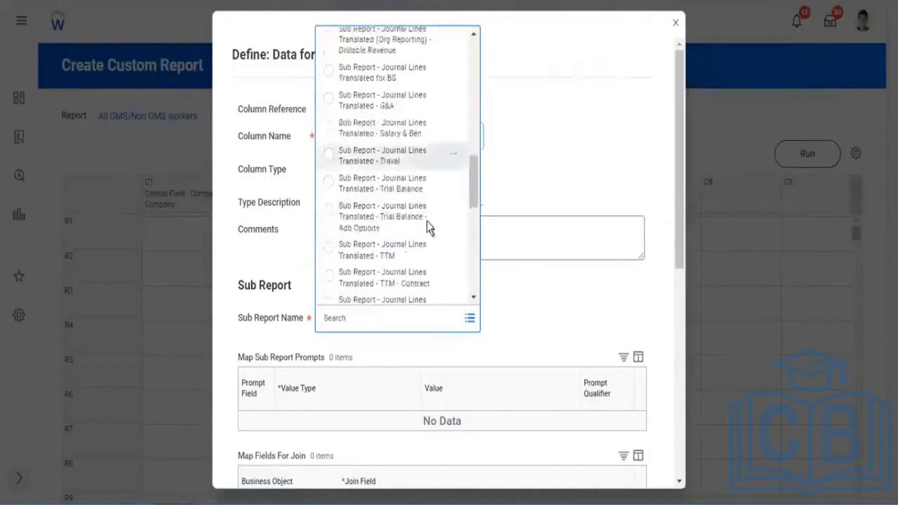
pyautogui.scroll(-4, 429, 229)
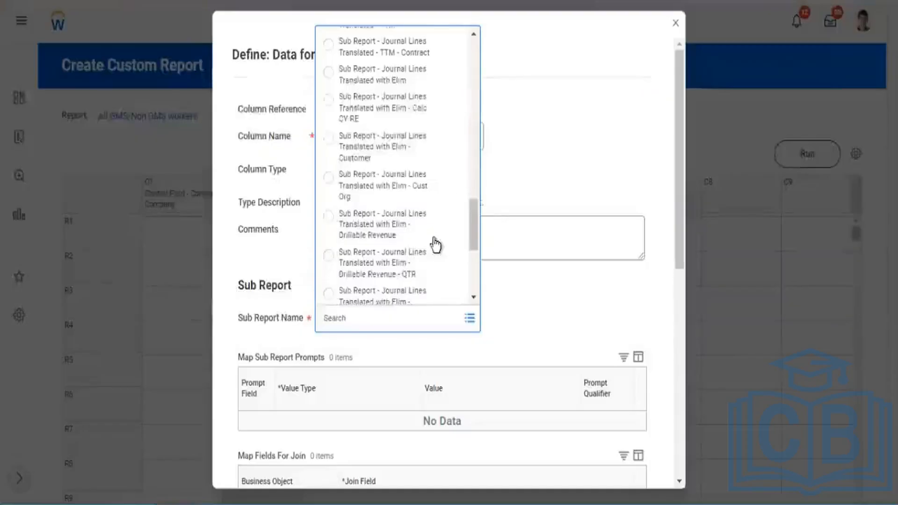
pyautogui.scroll(-3, 430, 240)
pyautogui.scroll(-2, 439, 249)
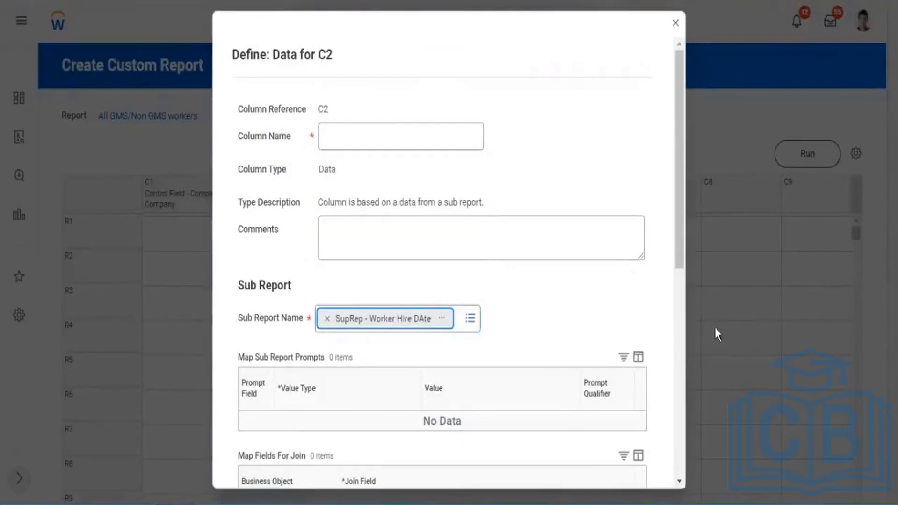
# Review the C2 prompt mapping, join field and aggregate field, and name the column "GMS Companies".
pyautogui.scroll(-8, 683, 394)
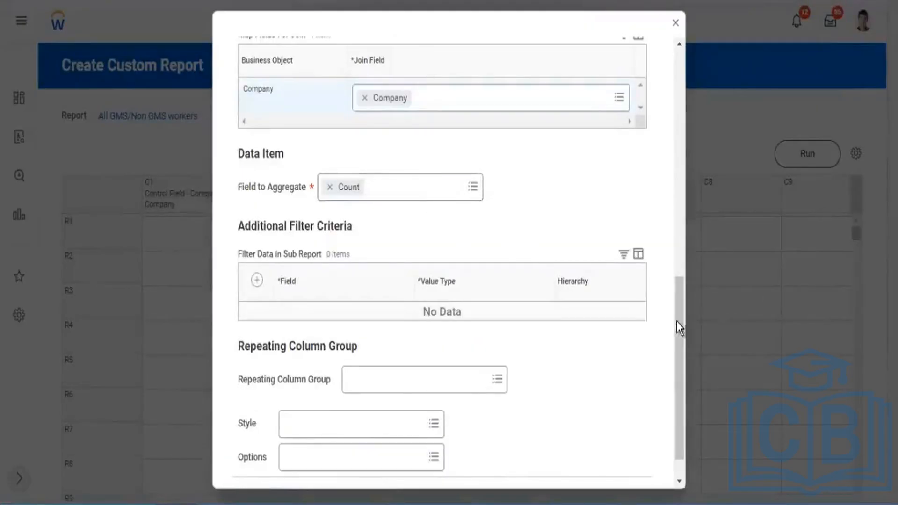
pyautogui.moveTo(677, 317); pyautogui.dragTo(674, 226)
pyautogui.scroll(-8, 362, 153)
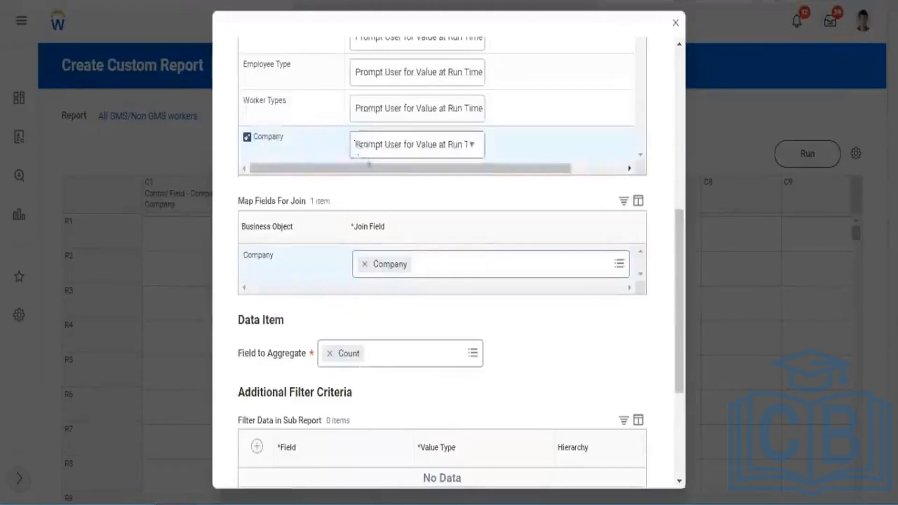
pyautogui.scroll(8, 563, 234)
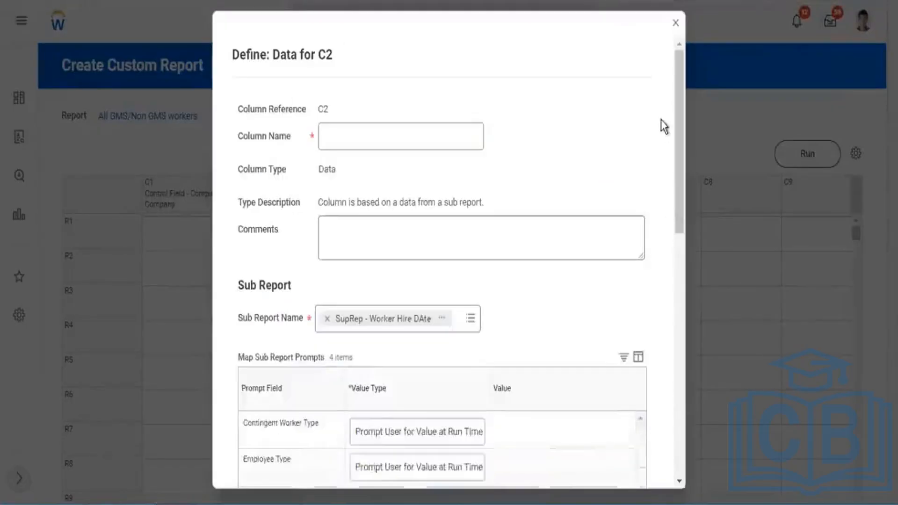
pyautogui.click(339, 135)
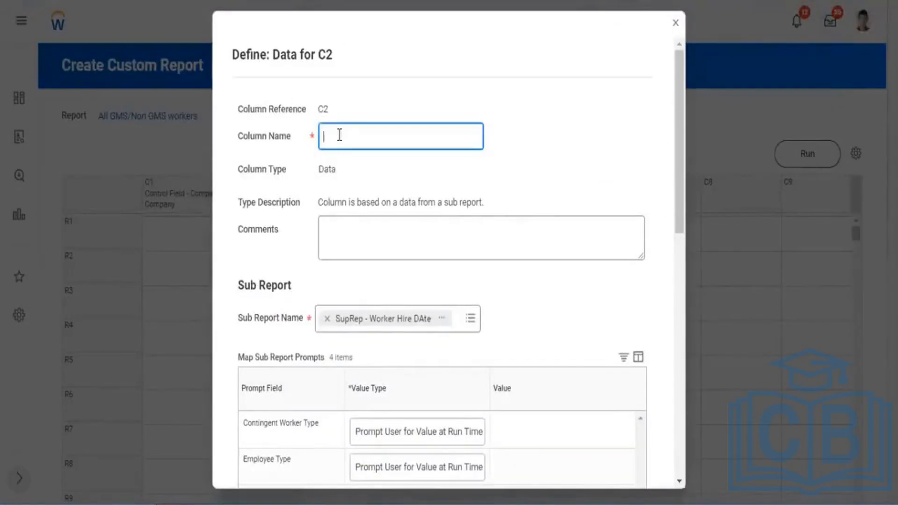
pyautogui.write('GMS Companies')
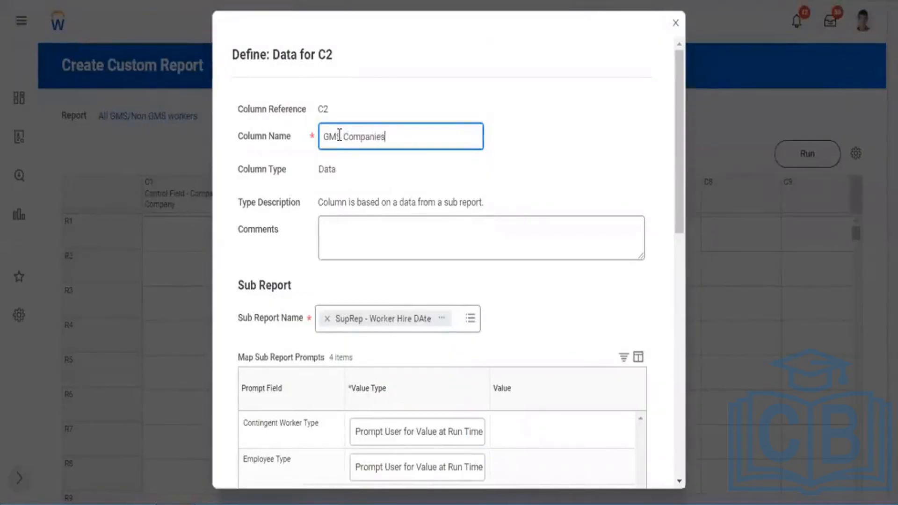
# Set the value type of the Company sub report prompt to Specify Value.
pyautogui.scroll(-3, 515, 228)
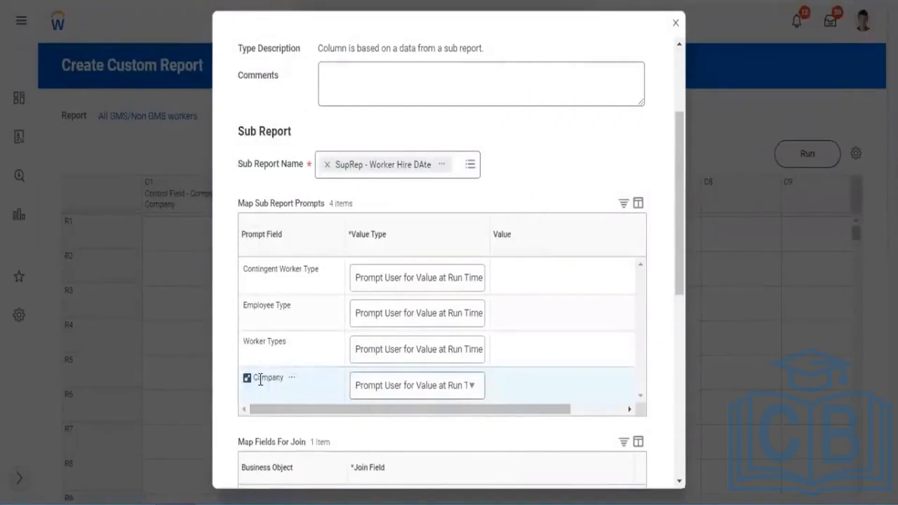
pyautogui.moveTo(496, 410); pyautogui.dragTo(595, 429)
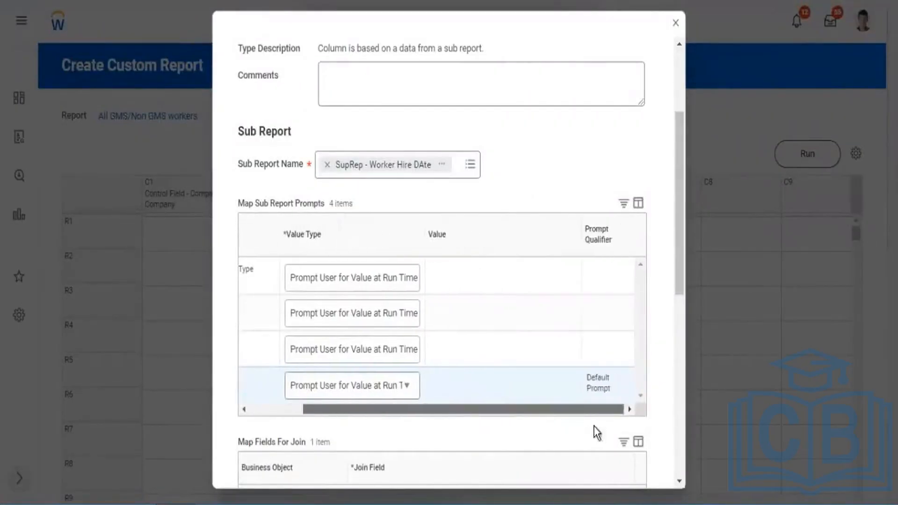
pyautogui.click(407, 391)
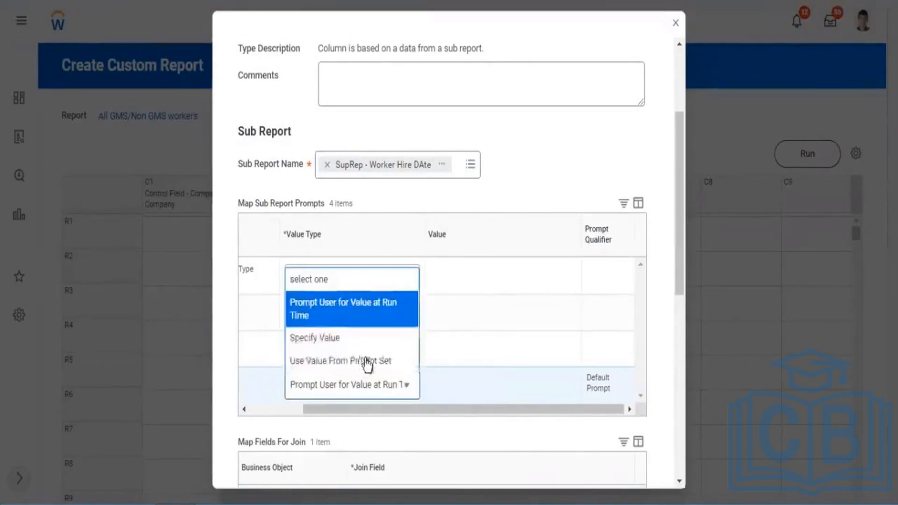
pyautogui.click(320, 347)
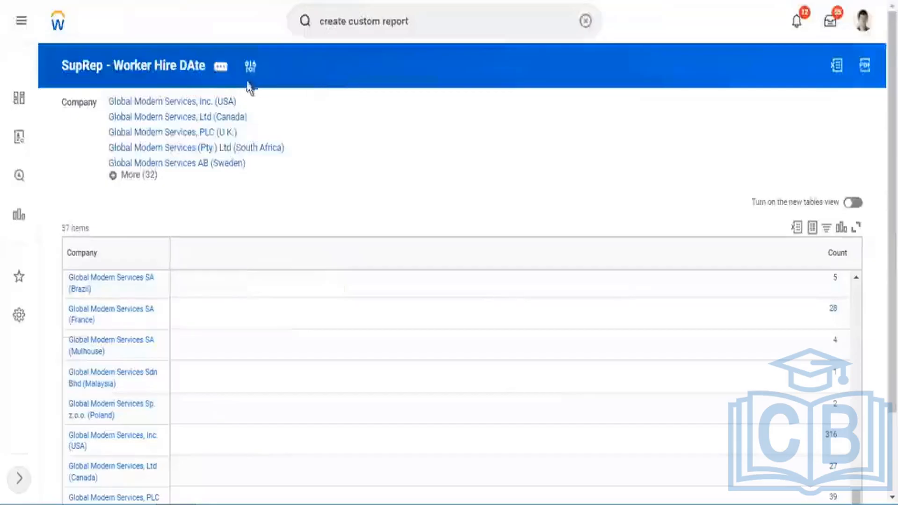
pyautogui.click(251, 72)
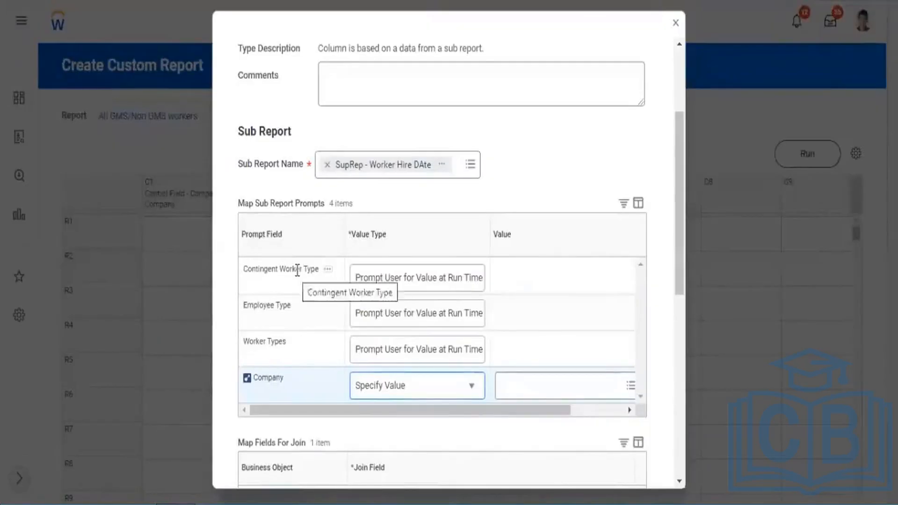
# Search the values for the Company sub report prompt for "global modern services".
pyautogui.moveTo(397, 410); pyautogui.dragTo(551, 416)
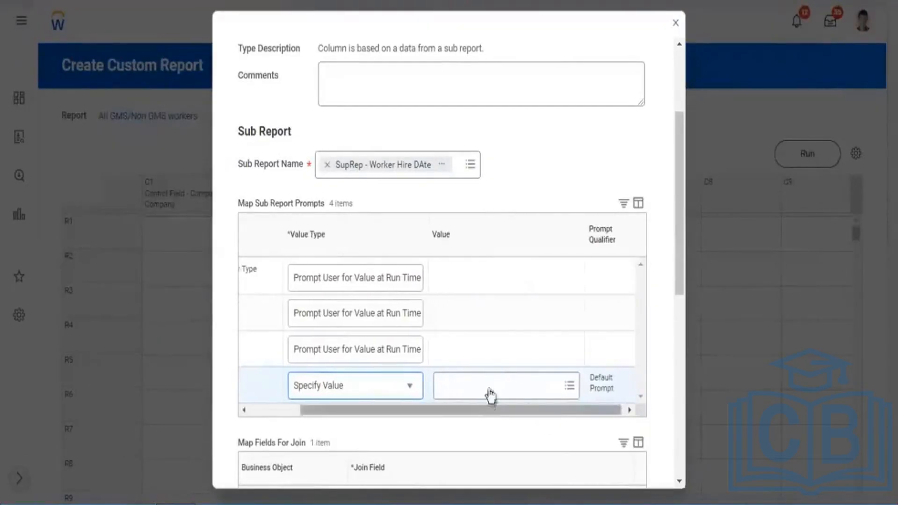
pyautogui.click(489, 387)
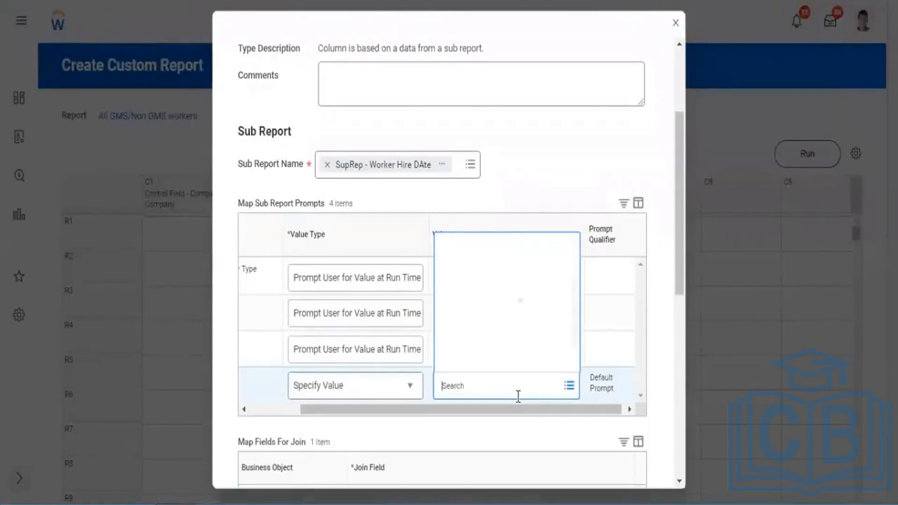
pyautogui.write('global mode')
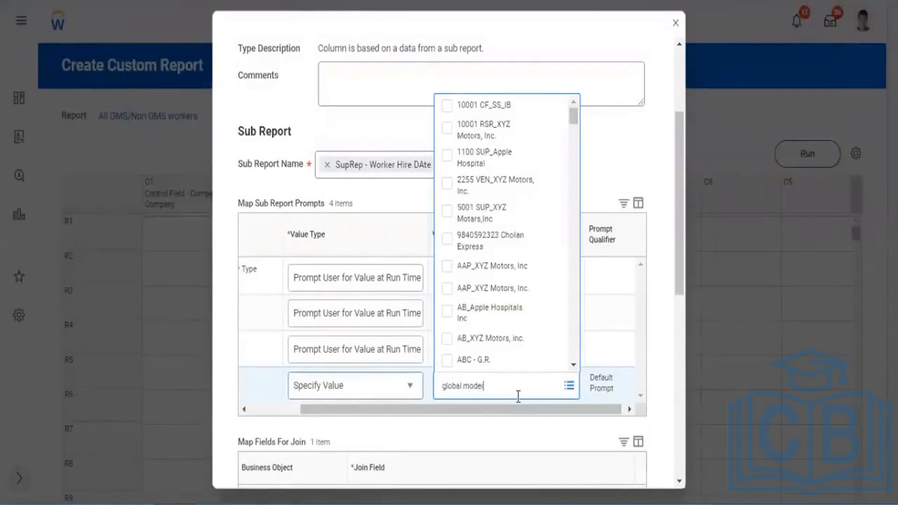
pyautogui.write('rn serv')
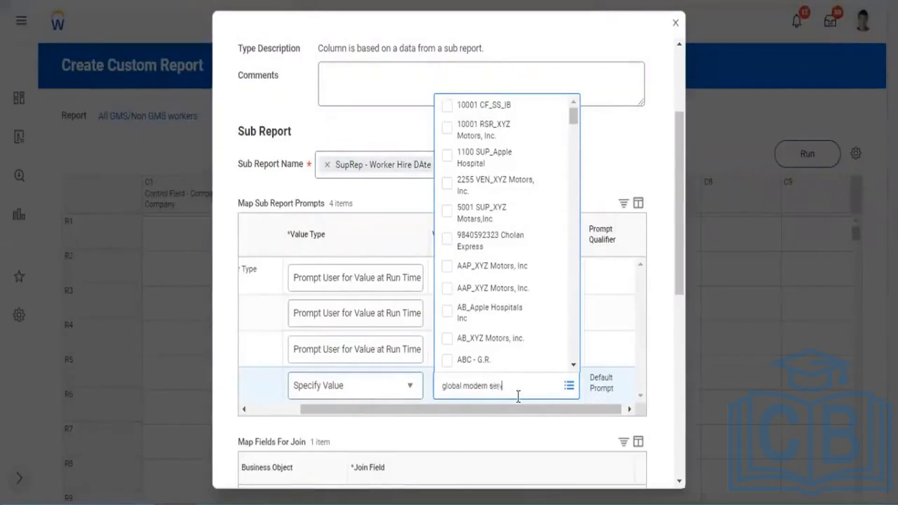
pyautogui.write('ices')
pyautogui.press('Return')
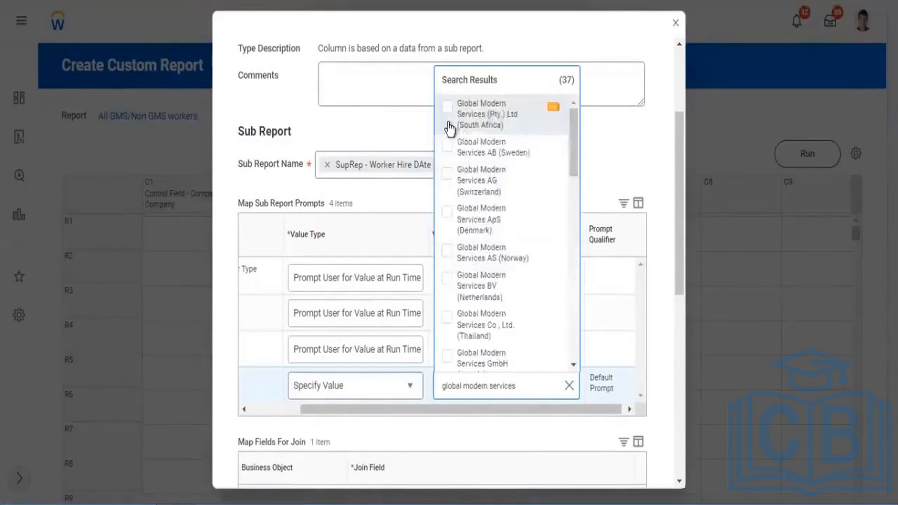
# Select the Global Modern Services companies for South Africa, Sweden, Switzerland, Denmark and Norway as Company prompt values, and save column C2.
pyautogui.click(447, 149)
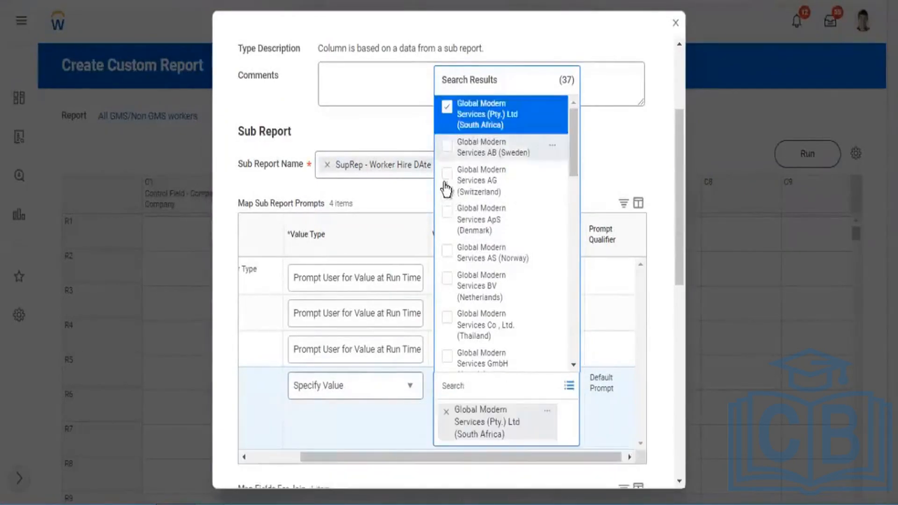
pyautogui.click(447, 175)
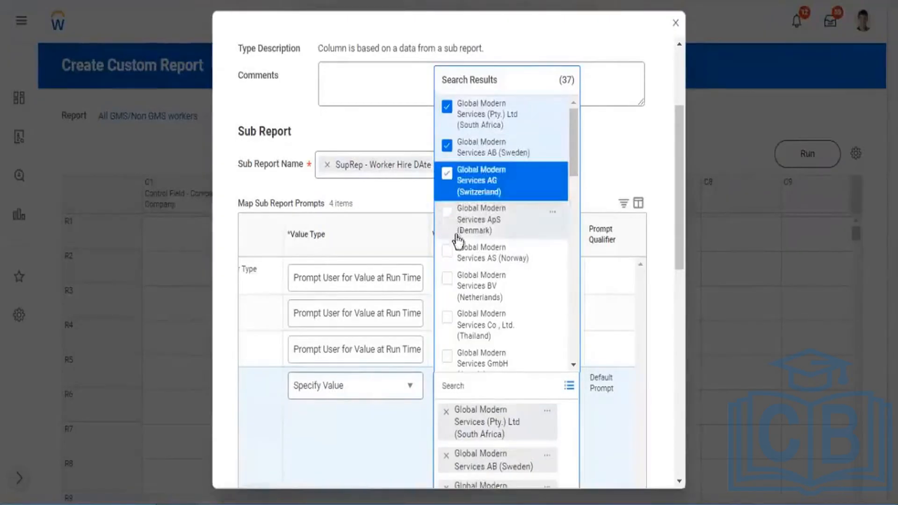
pyautogui.click(446, 212)
pyautogui.click(446, 251)
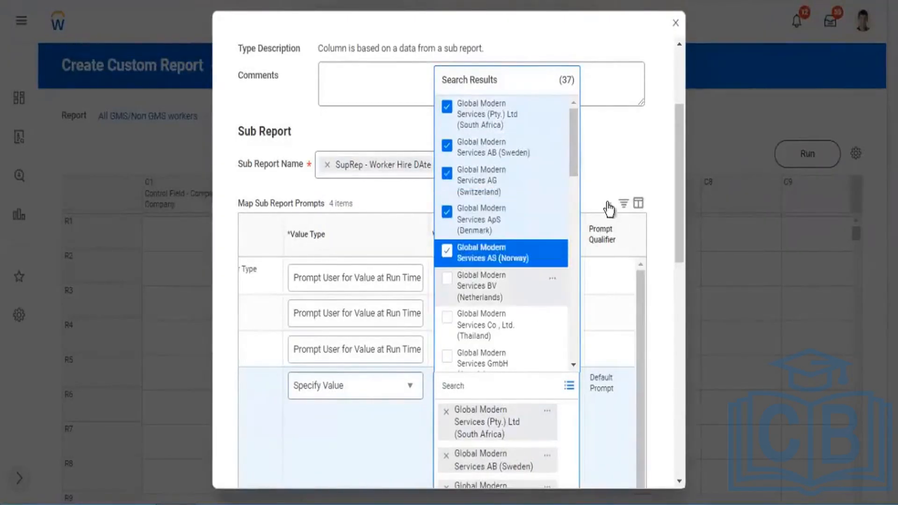
pyautogui.click(605, 170)
pyautogui.scroll(-5, 605, 170)
pyautogui.scroll(-6, 427, 473)
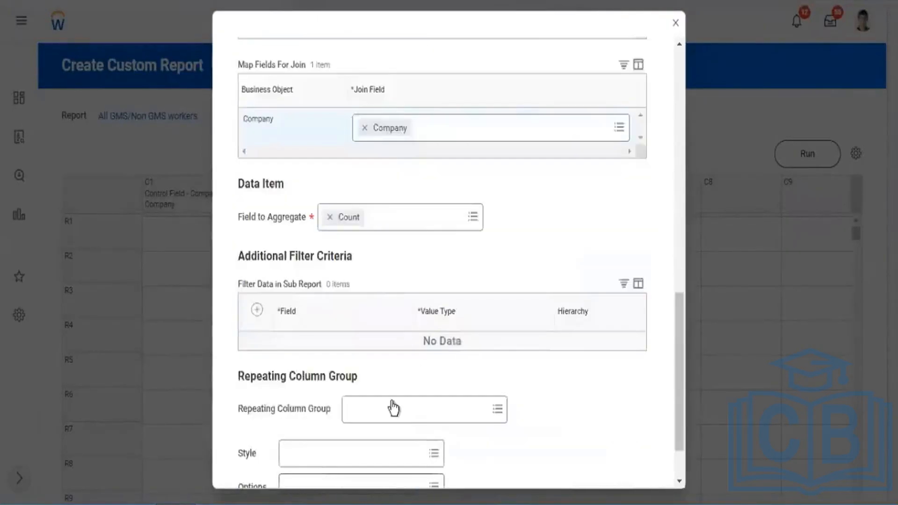
pyautogui.scroll(-2, 482, 433)
pyautogui.click(265, 464)
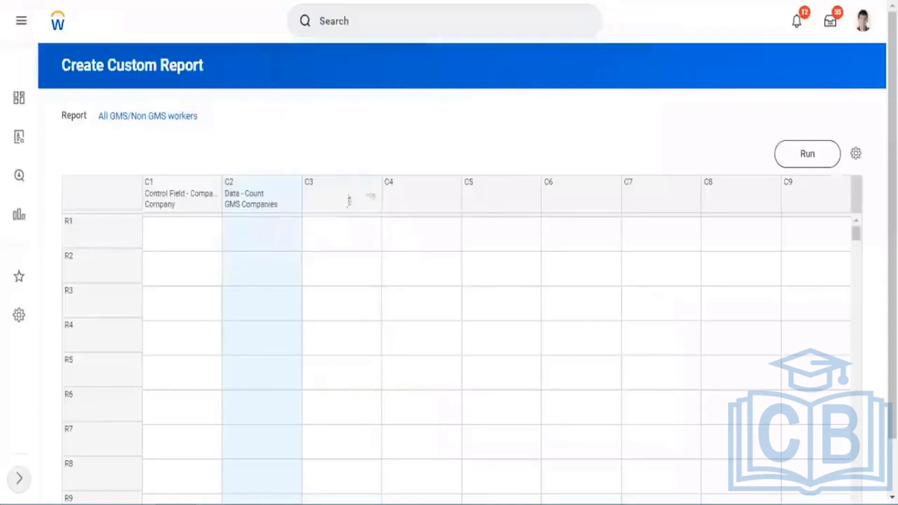
# Define column C3 as a data column using the sub report SupRep - Worker Hire DAte.
pyautogui.click(375, 194)
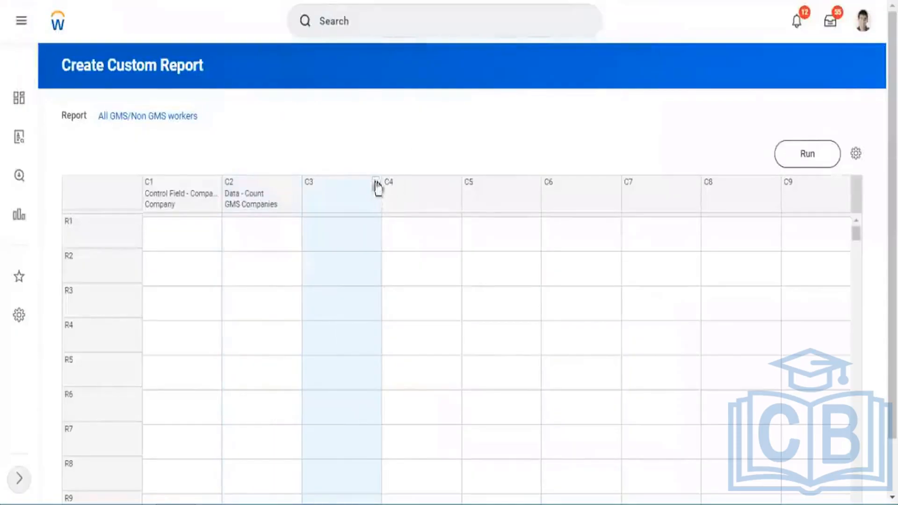
pyautogui.click(415, 187)
pyautogui.click(416, 225)
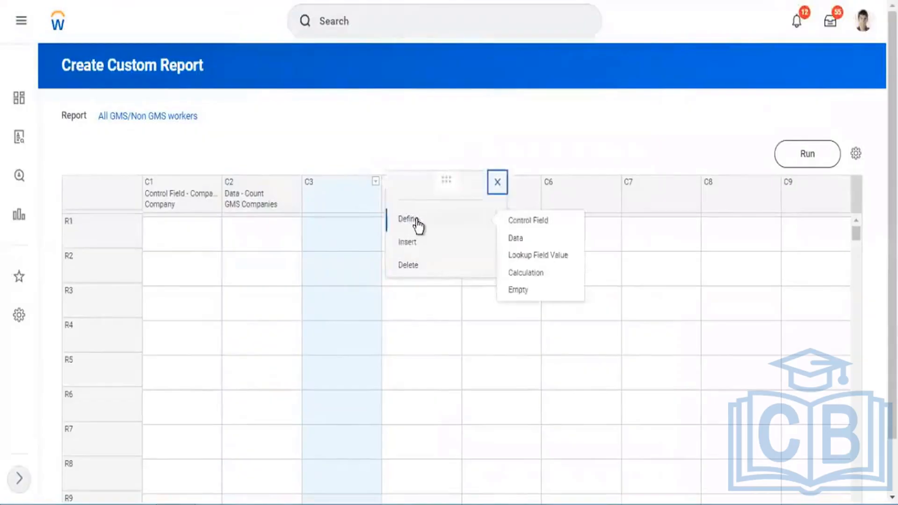
pyautogui.click(515, 240)
pyautogui.click(534, 257)
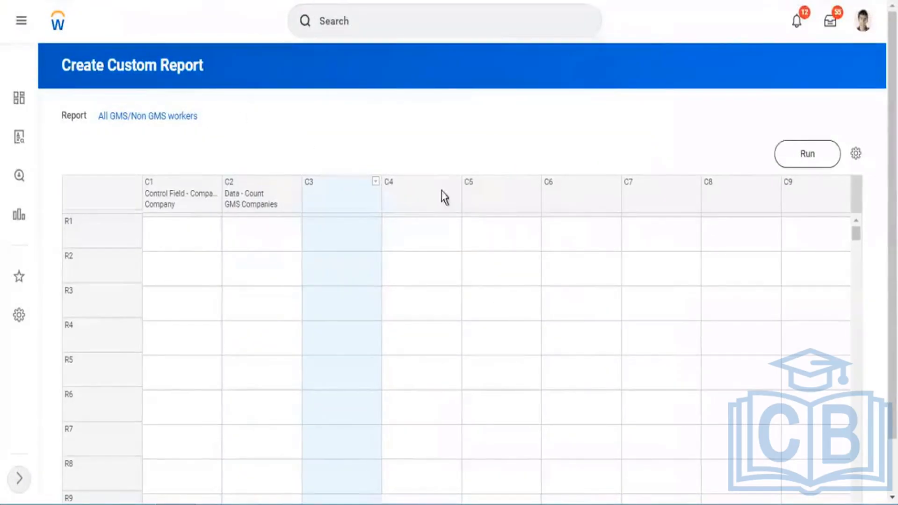
pyautogui.scroll(-2, 337, 259)
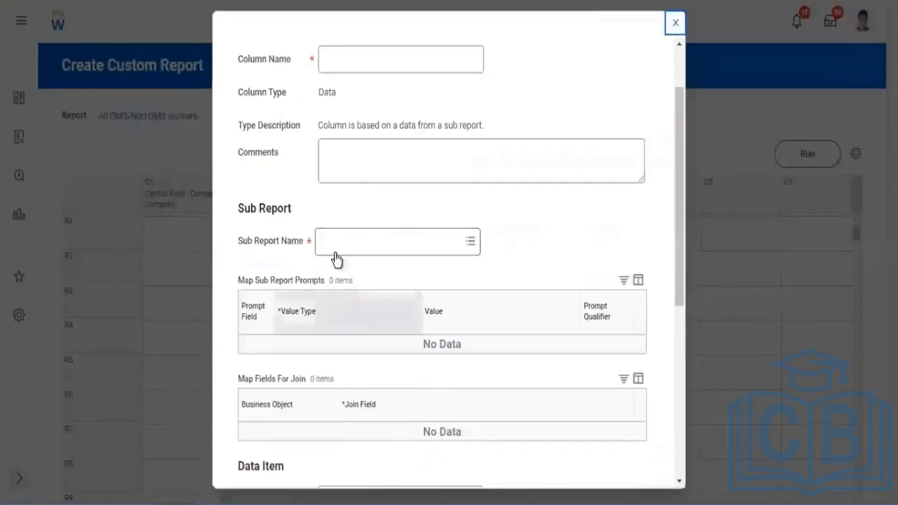
pyautogui.click(340, 246)
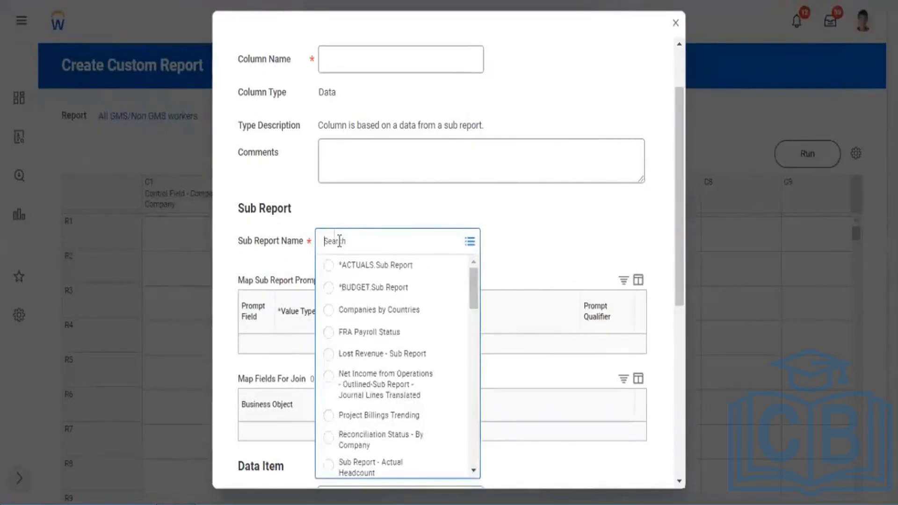
pyautogui.write('hire')
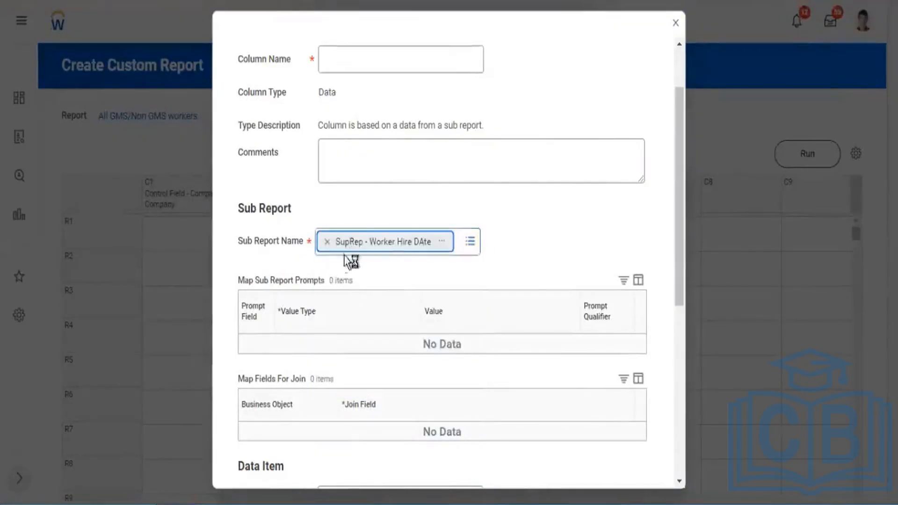
# Name the column "Non GMS Company" and set the Company sub report prompt's value type to Specify Value.
pyautogui.click(380, 58)
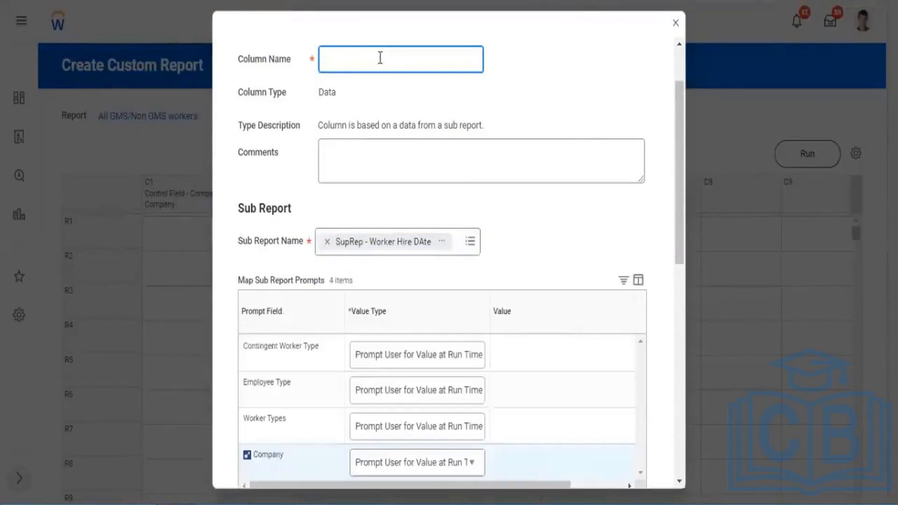
pyautogui.write('Non GMS Company')
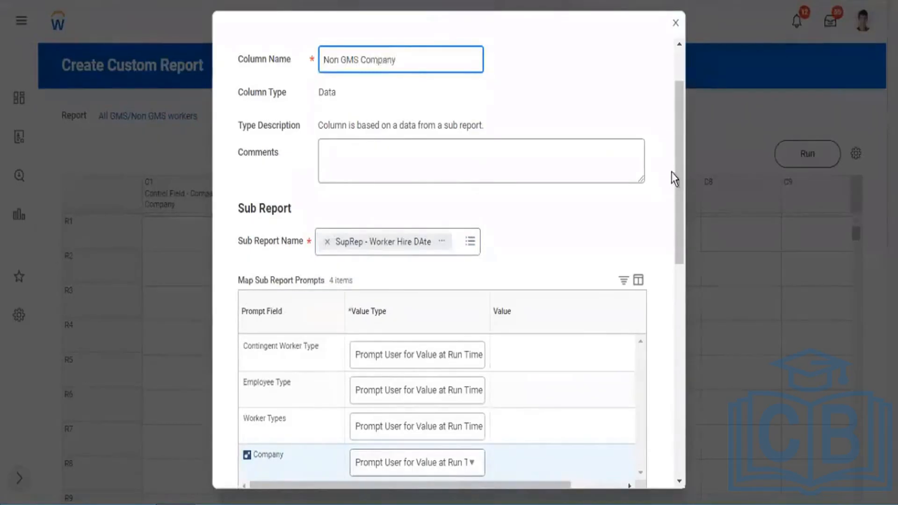
pyautogui.scroll(-6, 477, 340)
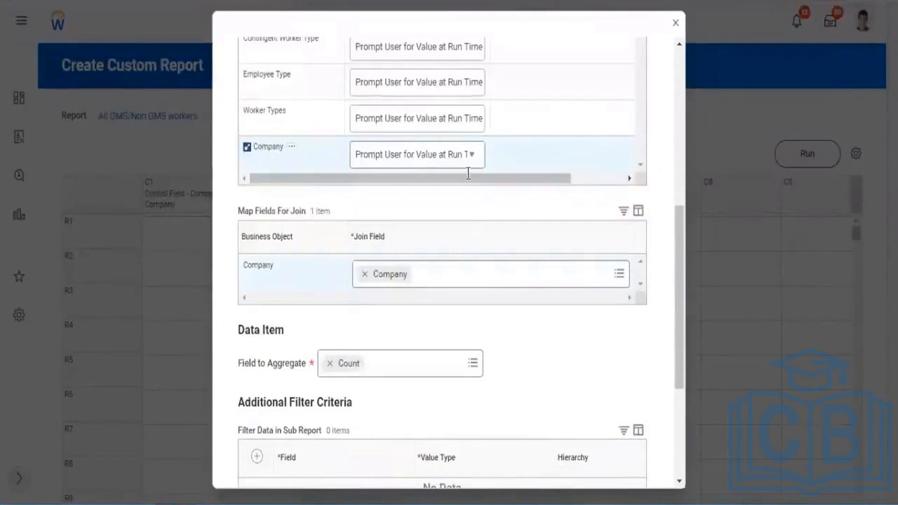
pyautogui.scroll(3, 468, 174)
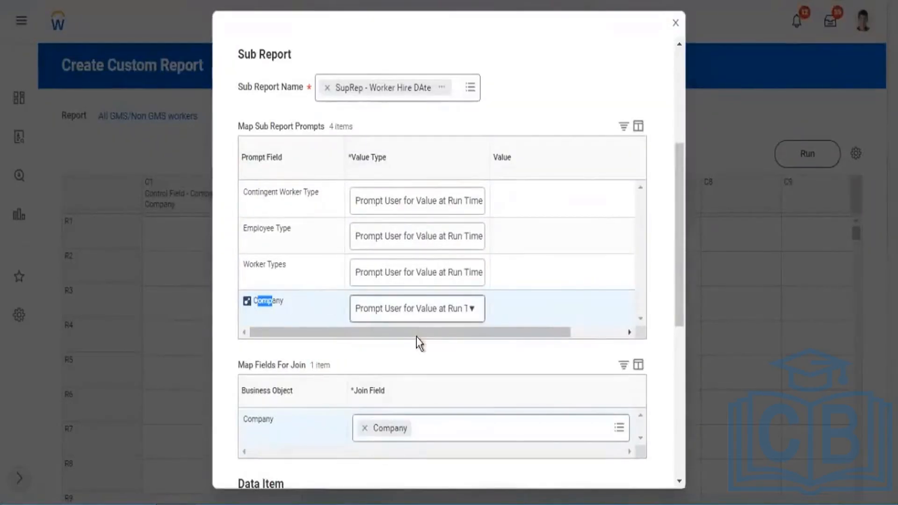
pyautogui.moveTo(455, 333); pyautogui.dragTo(596, 348)
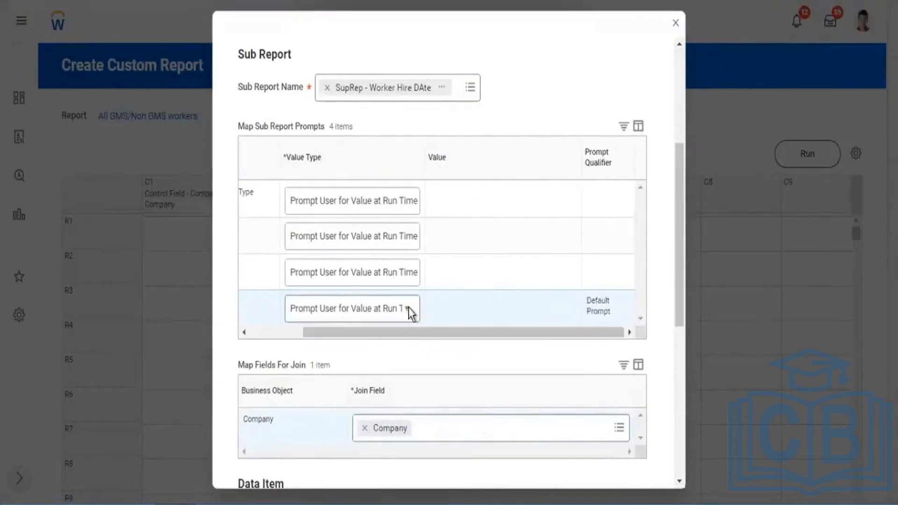
pyautogui.click(374, 309)
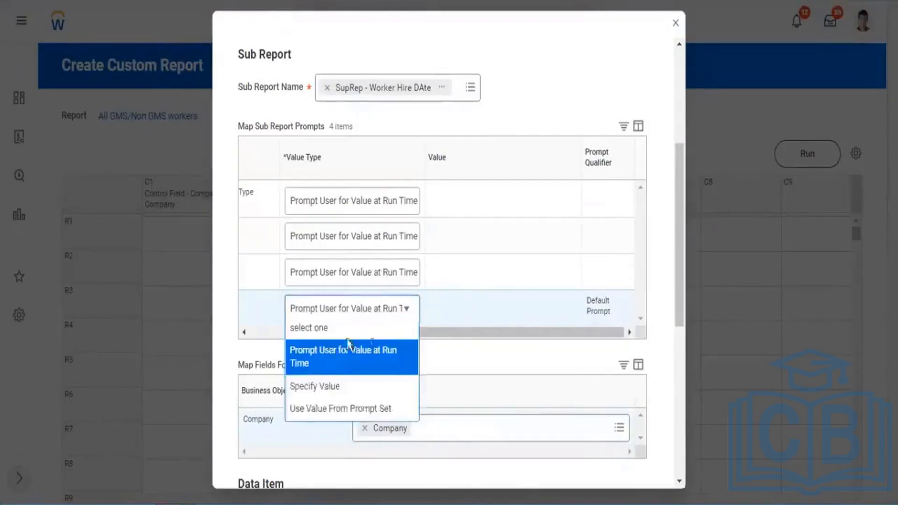
pyautogui.click(323, 399)
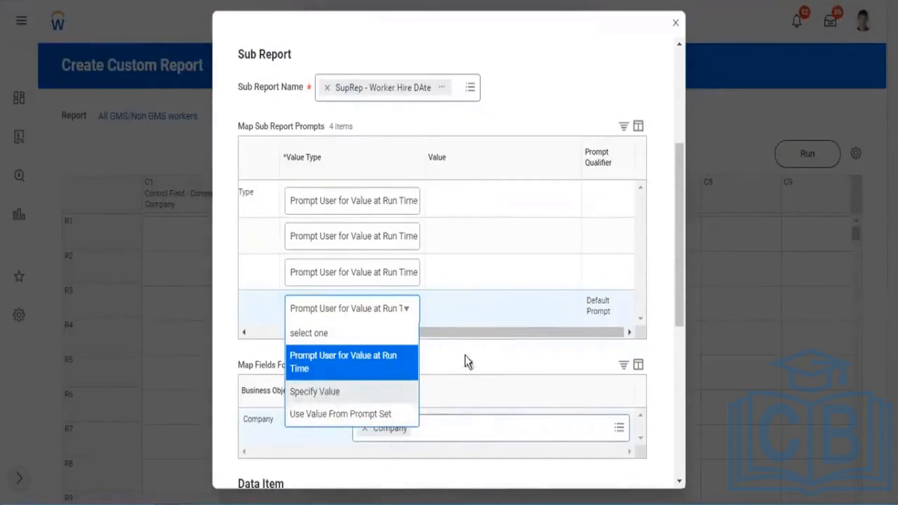
# Select non-GMS companies including 10001 CF_SS_IB, 2255 VEN_XYZ Motors, Inc. and 5001 SUP_XYZ Motars,Inc. as Company prompt values, and save column C3.
pyautogui.click(489, 316)
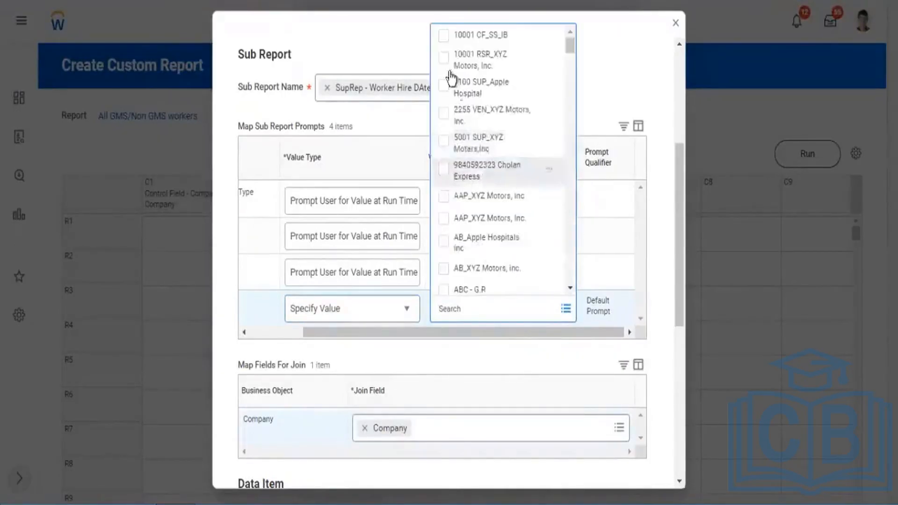
pyautogui.click(443, 36)
pyautogui.click(443, 59)
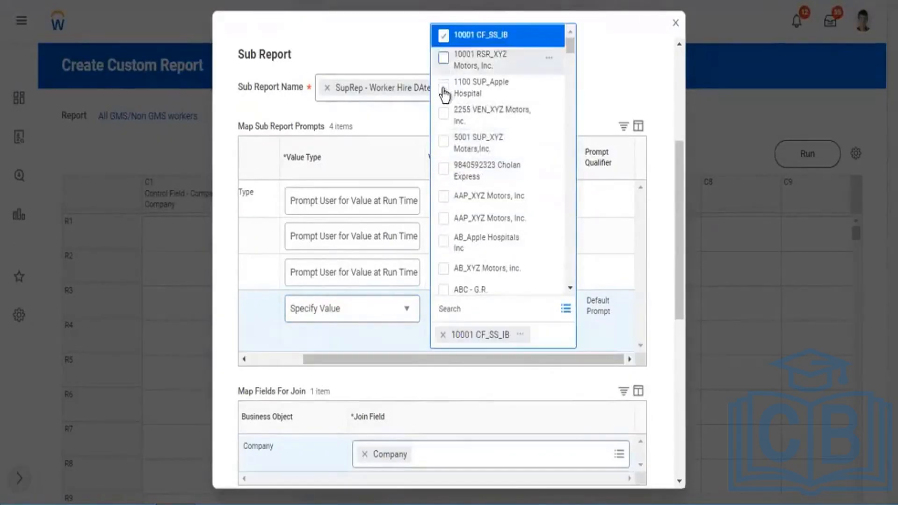
pyautogui.click(443, 86)
pyautogui.click(449, 116)
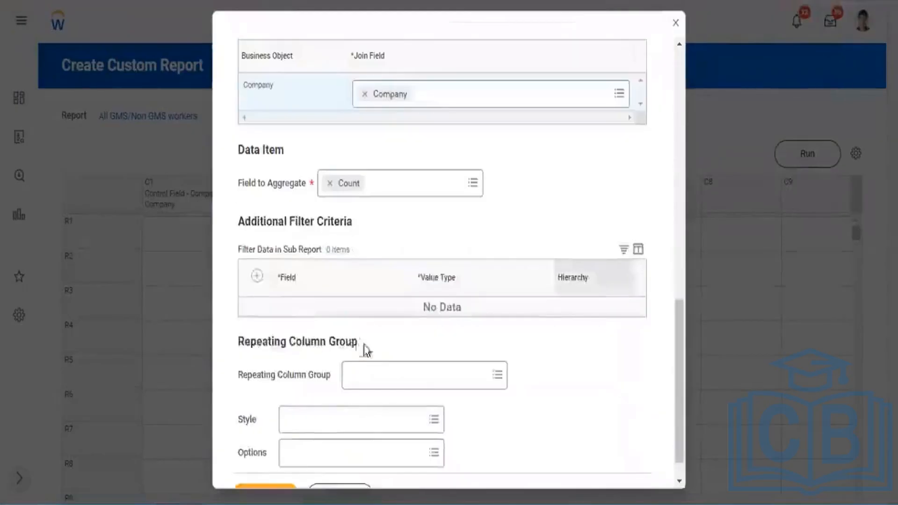
pyautogui.scroll(-1, 274, 456)
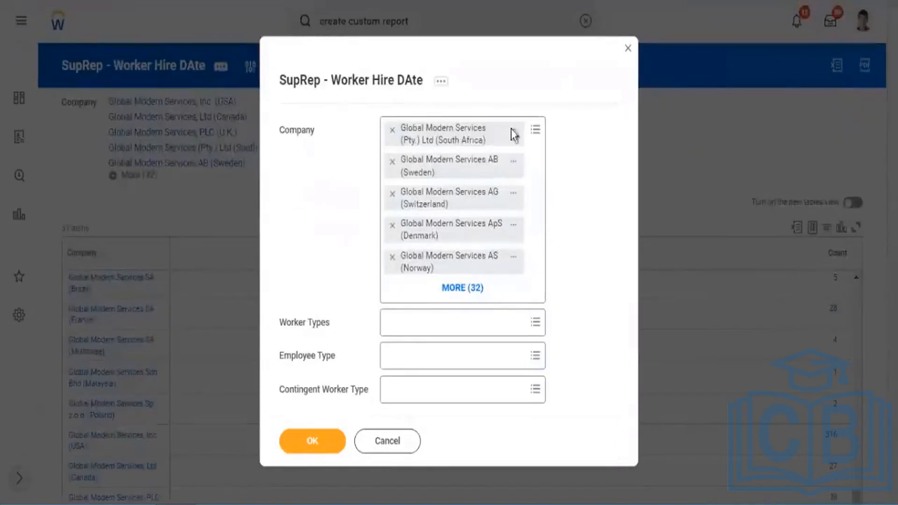
# Examine the Company prompt and the other run-time prompts of the SupRep - Worker Hire DAte sub report.
pyautogui.click(359, 129)
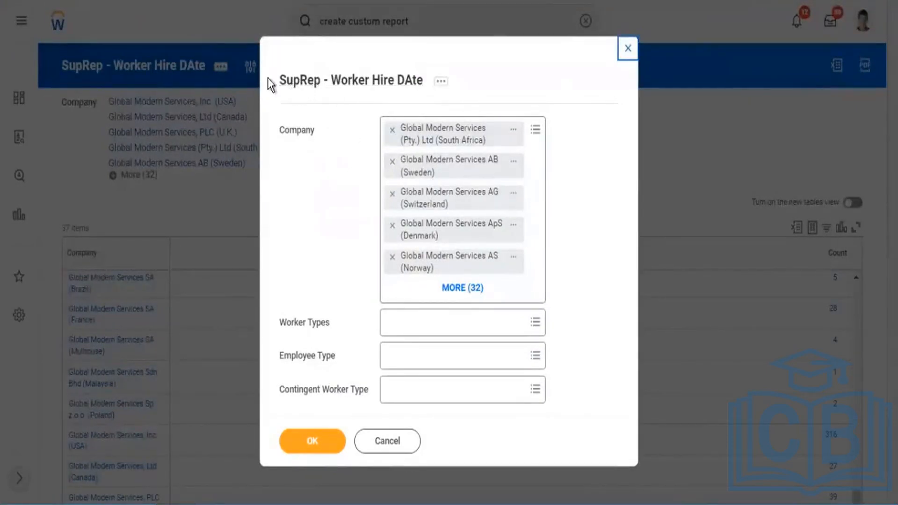
pyautogui.moveTo(272, 82); pyautogui.dragTo(406, 85)
pyautogui.click(343, 127)
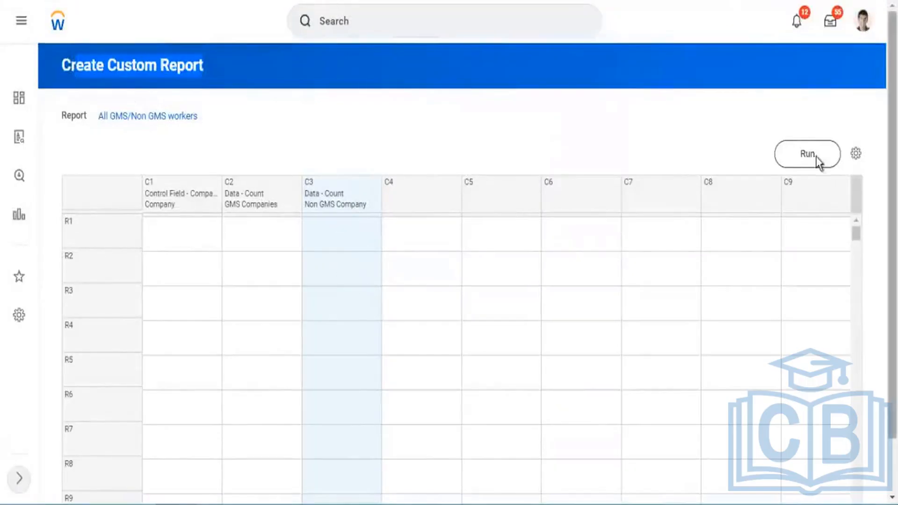
# Run the All GMS/Non GMS workers report with the Worker Types, Employee Type and Contingent Worker Type prompts left blank.
pyautogui.click(816, 158)
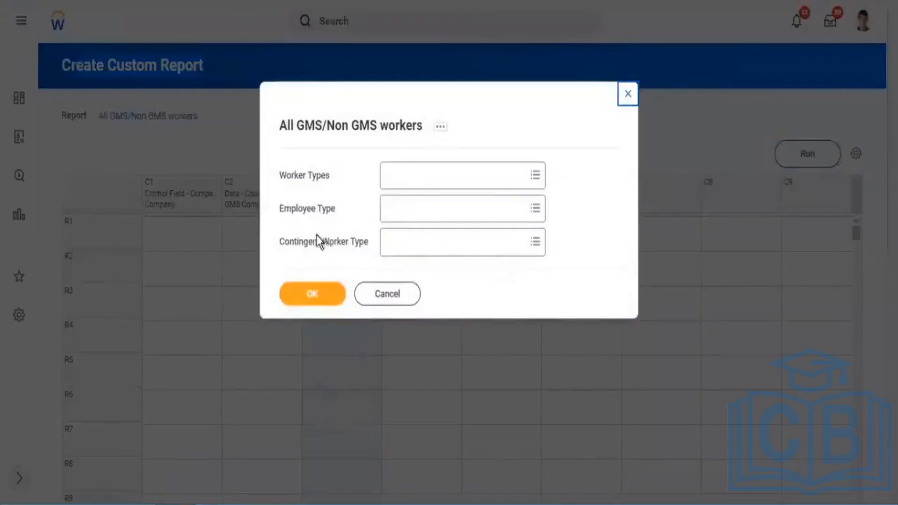
pyautogui.moveTo(282, 173); pyautogui.dragTo(300, 174)
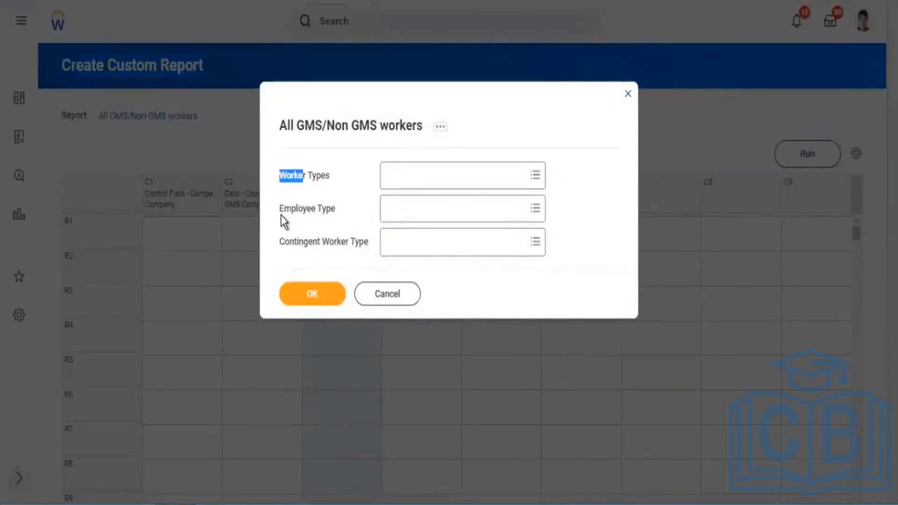
pyautogui.moveTo(283, 211); pyautogui.dragTo(322, 208)
pyautogui.moveTo(294, 240); pyautogui.dragTo(334, 242)
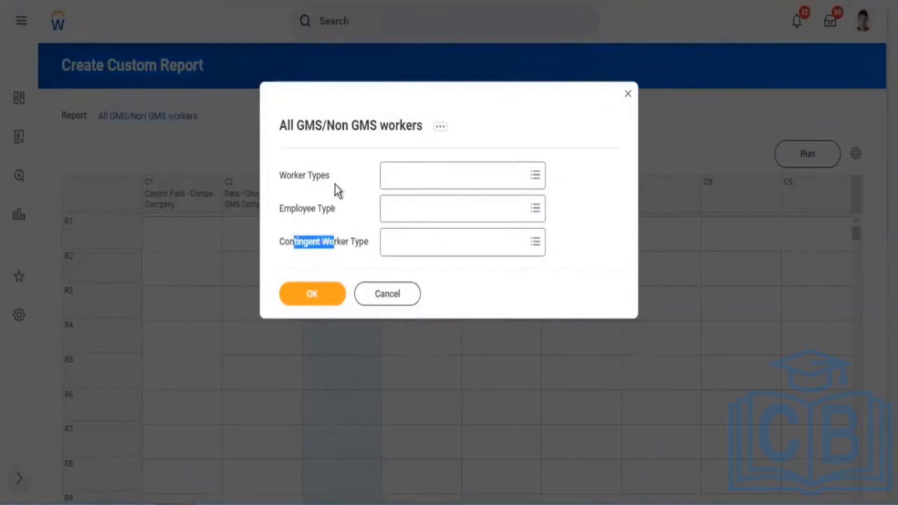
pyautogui.click(315, 289)
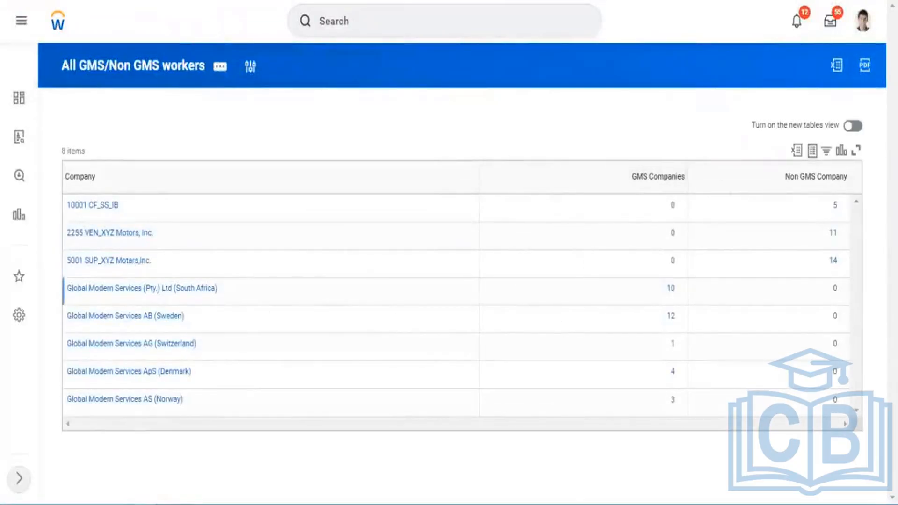
# Review the GMS Companies column against the Global Modern Services rows in the report output.
pyautogui.moveTo(629, 177); pyautogui.dragTo(683, 180)
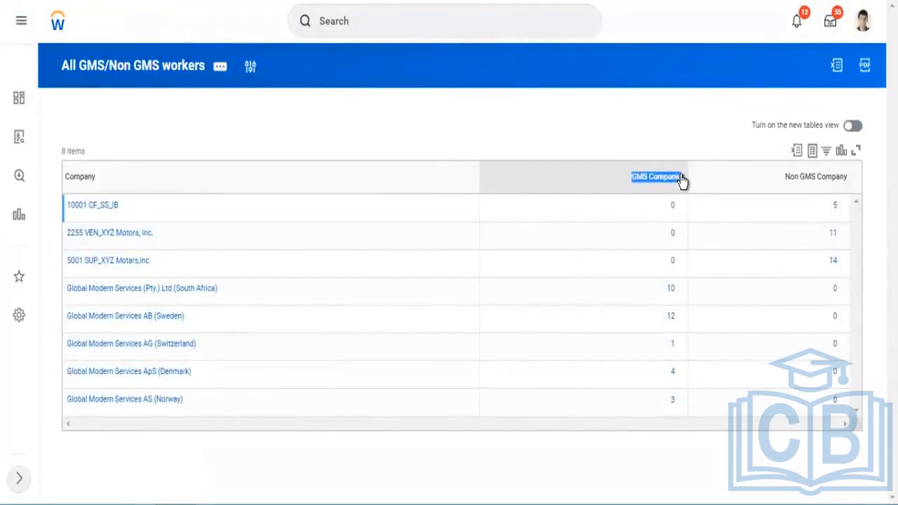
pyautogui.click(263, 291)
pyautogui.click(225, 326)
pyautogui.click(218, 351)
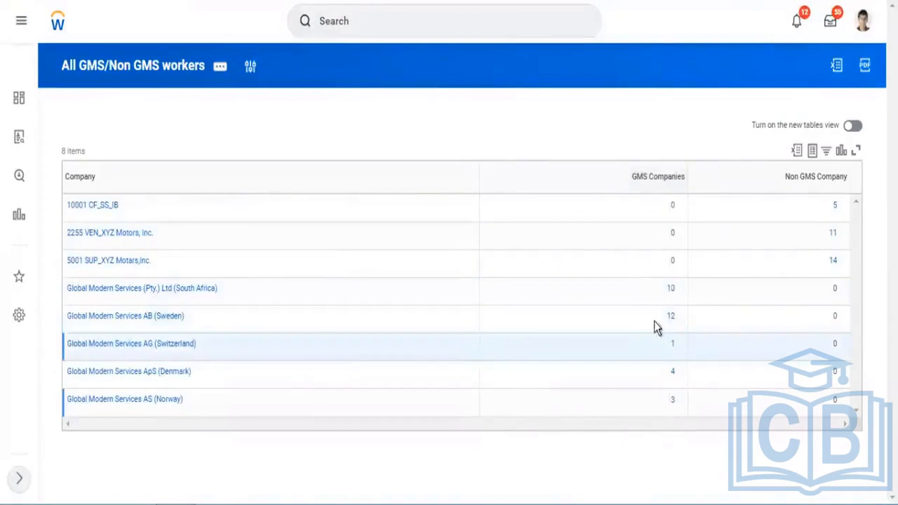
# Compare the GMS Companies and Non GMS Company counts across the Global Modern Services and non-GMS company rows of the report output.
pyautogui.moveTo(659, 291); pyautogui.dragTo(676, 411)
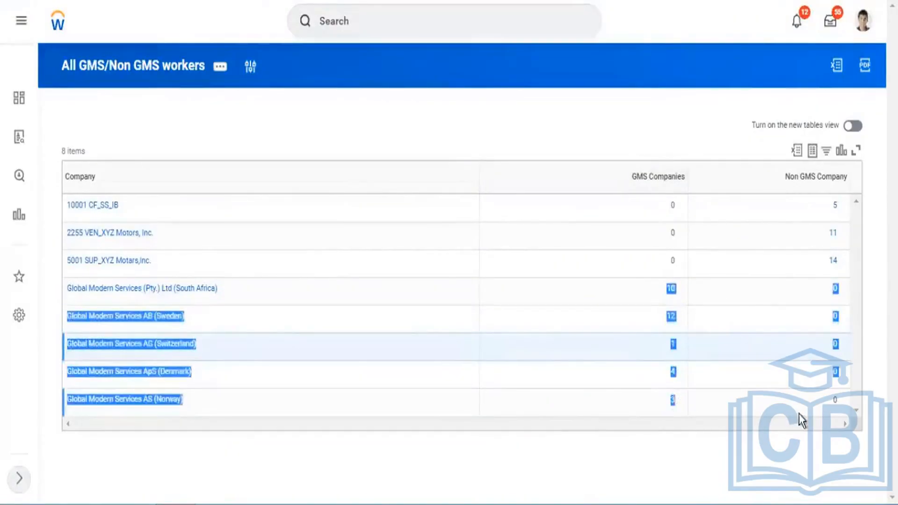
pyautogui.click(841, 405)
pyautogui.moveTo(833, 345); pyautogui.dragTo(829, 289)
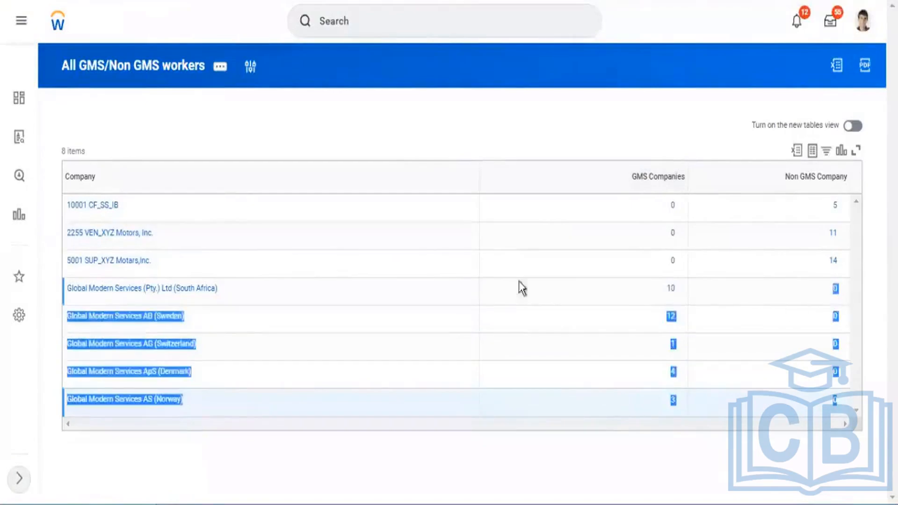
pyautogui.click(157, 257)
pyautogui.moveTo(159, 263); pyautogui.dragTo(822, 173)
pyautogui.click(824, 173)
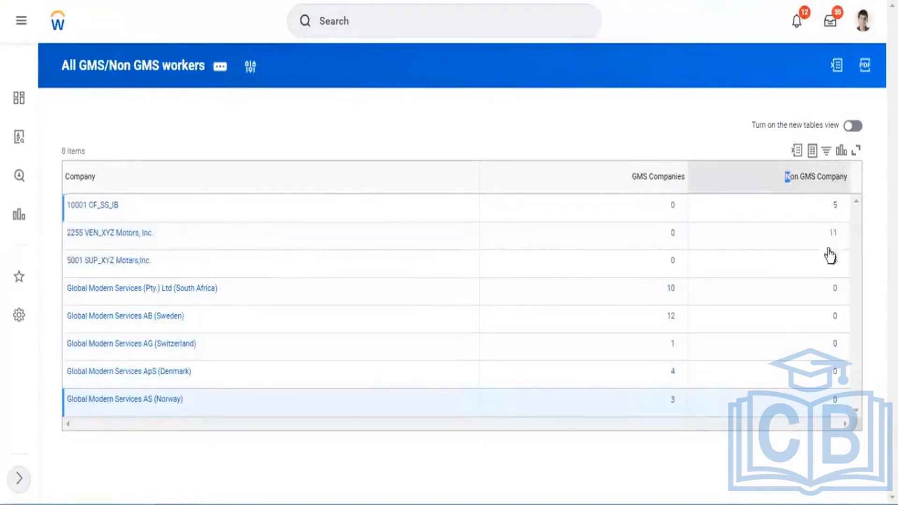
pyautogui.click(713, 135)
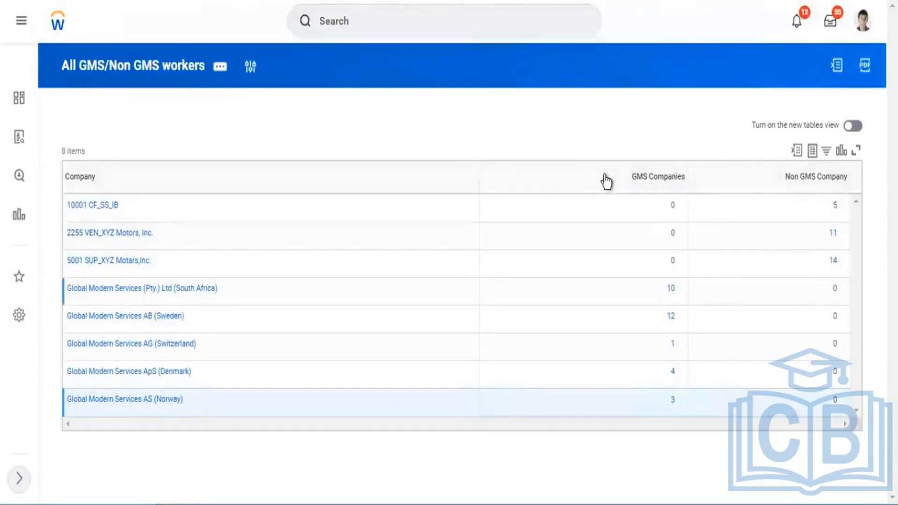
pyautogui.tripleClick(813, 186)
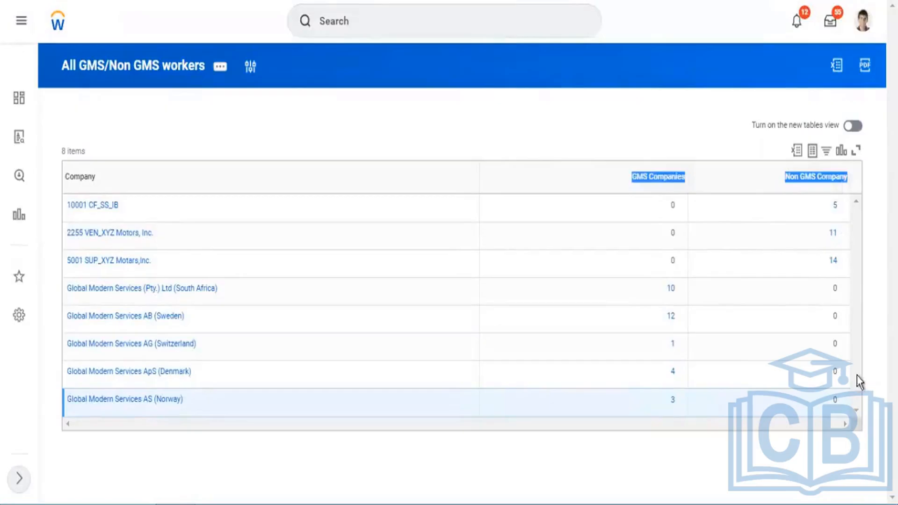
pyautogui.click(637, 114)
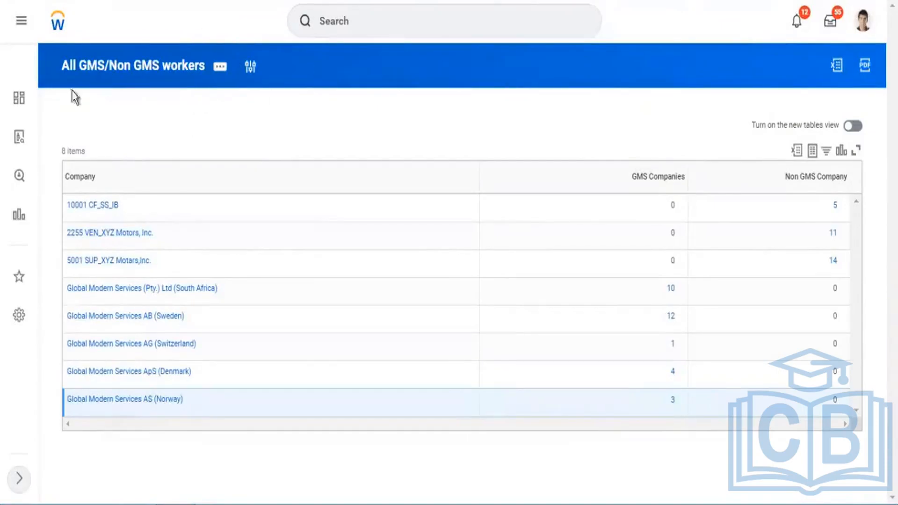
# Check the All GMS/Non GMS workers output against the Company and Worker Types prompts of the SupRep - Worker Hire DAte subreport.
pyautogui.moveTo(44, 73); pyautogui.dragTo(221, 71)
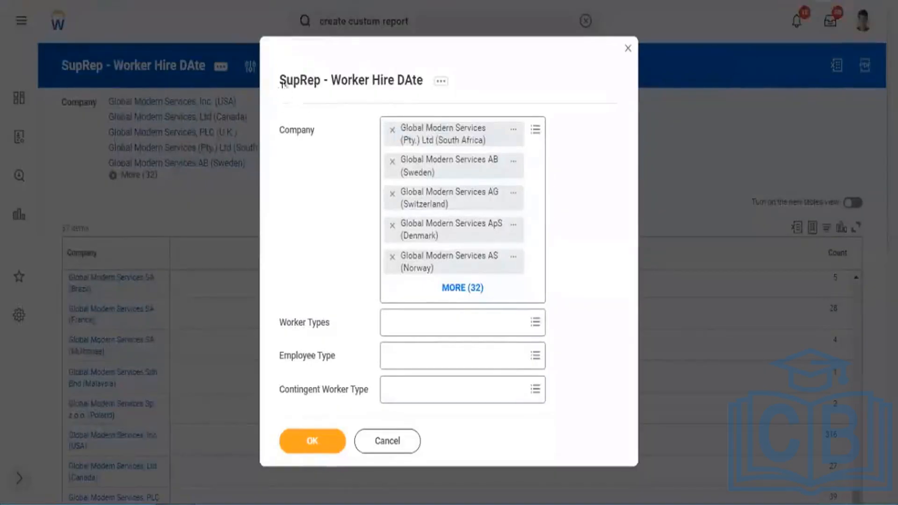
pyautogui.moveTo(283, 84); pyautogui.dragTo(393, 99)
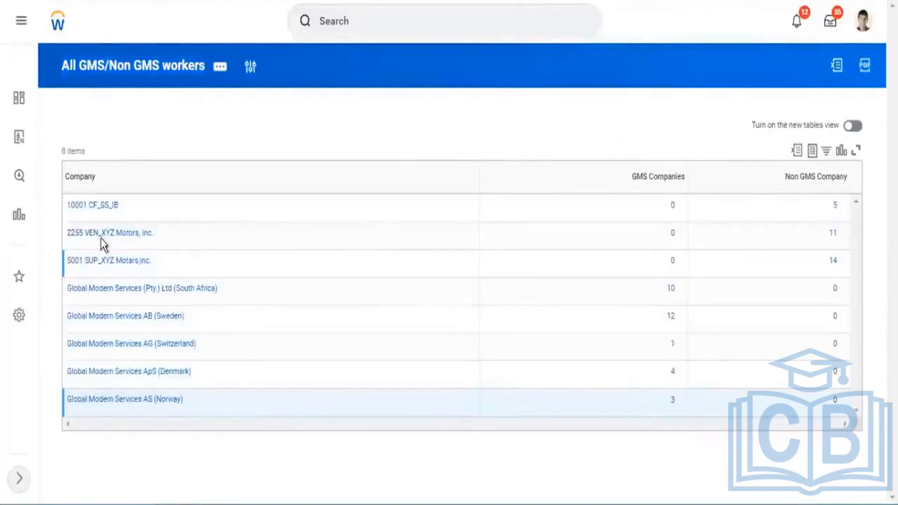
pyautogui.moveTo(152, 262); pyautogui.dragTo(200, 189)
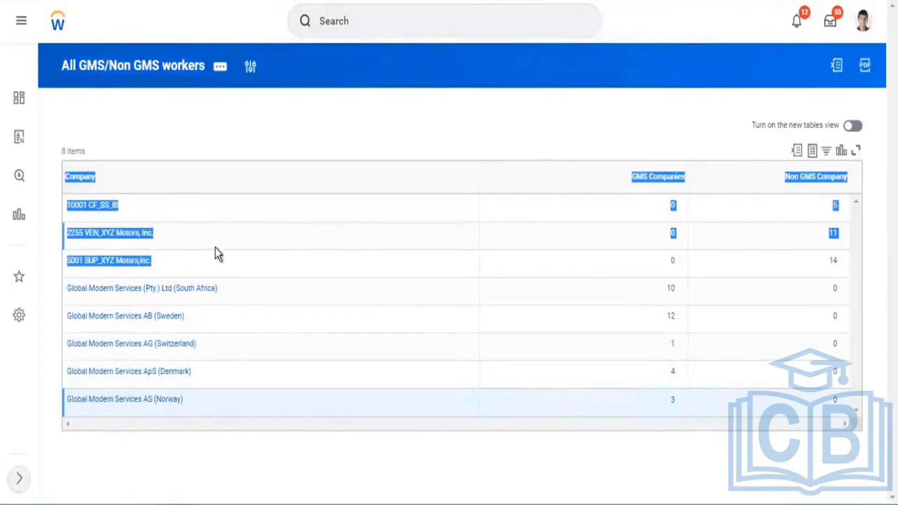
pyautogui.click(632, 136)
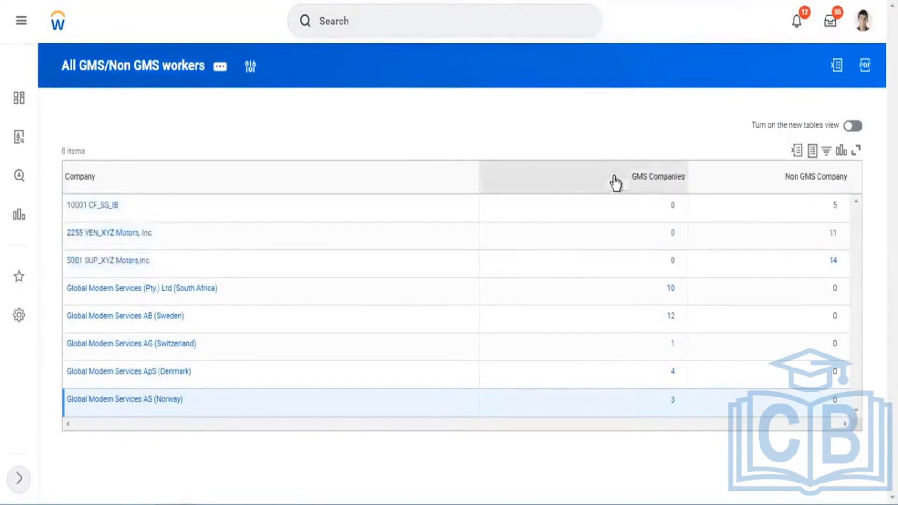
pyautogui.moveTo(613, 176); pyautogui.dragTo(857, 229)
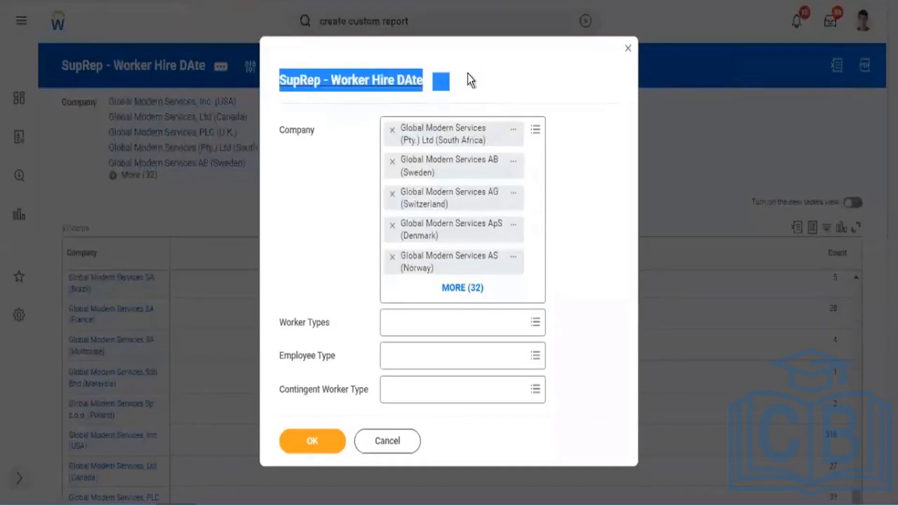
pyautogui.moveTo(452, 70); pyautogui.dragTo(289, 96)
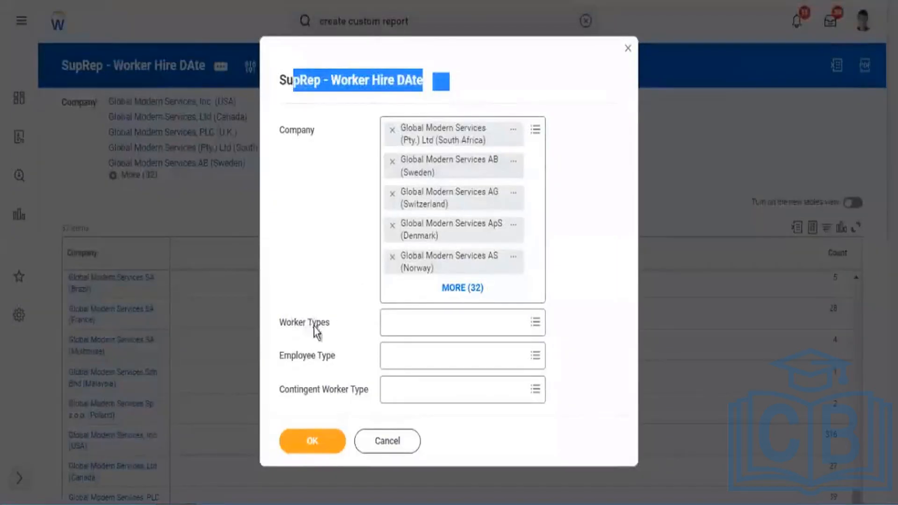
pyautogui.moveTo(316, 327); pyautogui.dragTo(293, 327)
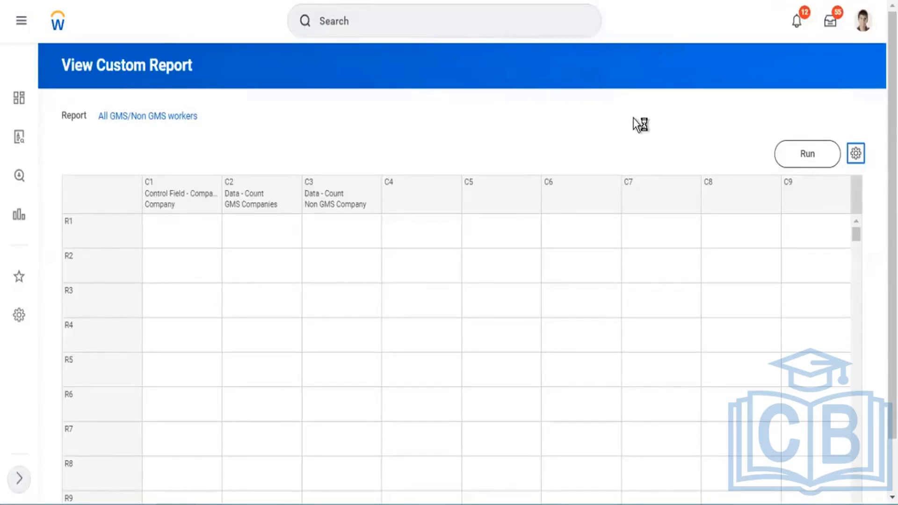
# Assign the Report Type prompt set to the All GMS/Non GMS workers report in its general report settings.
pyautogui.scroll(-4, 501, 202)
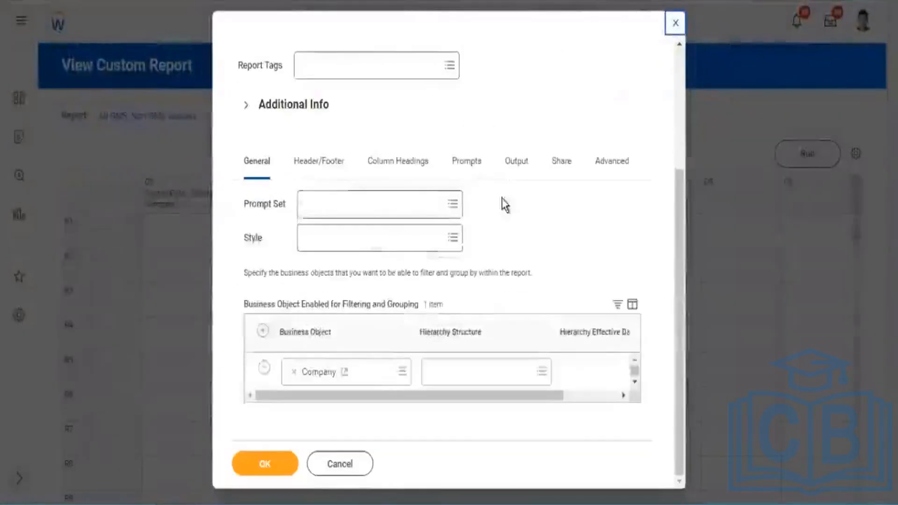
pyautogui.doubleClick(267, 206)
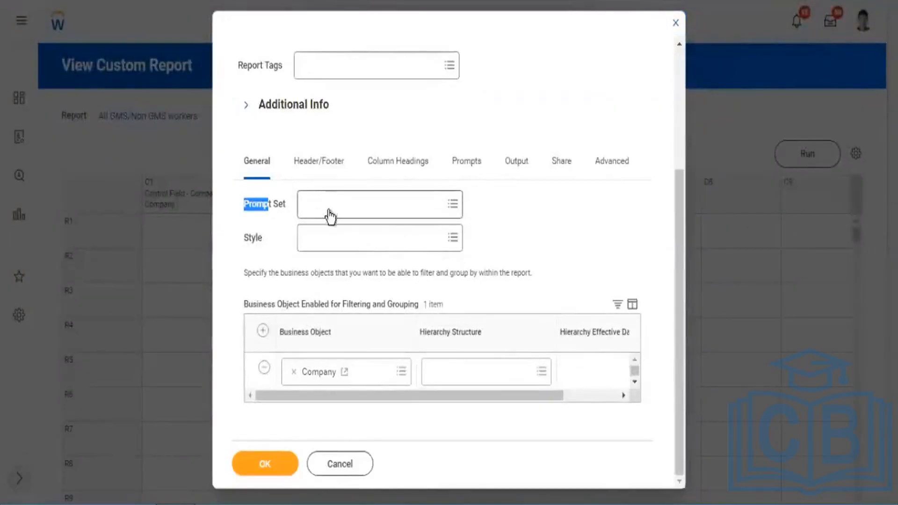
pyautogui.click(333, 206)
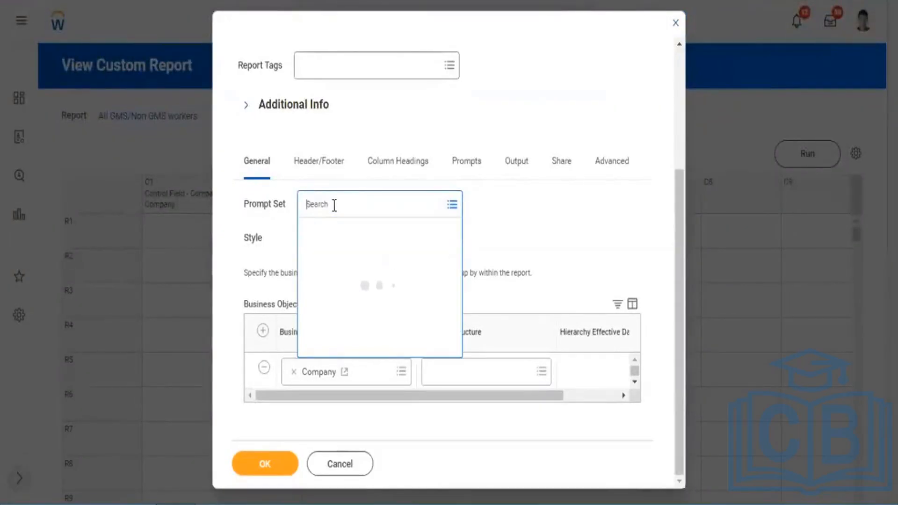
pyautogui.write('report type')
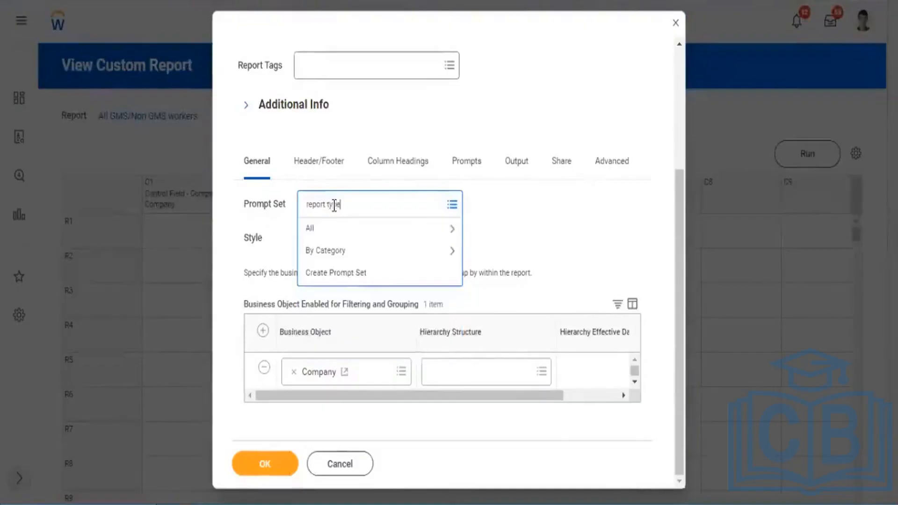
pyautogui.press('Return')
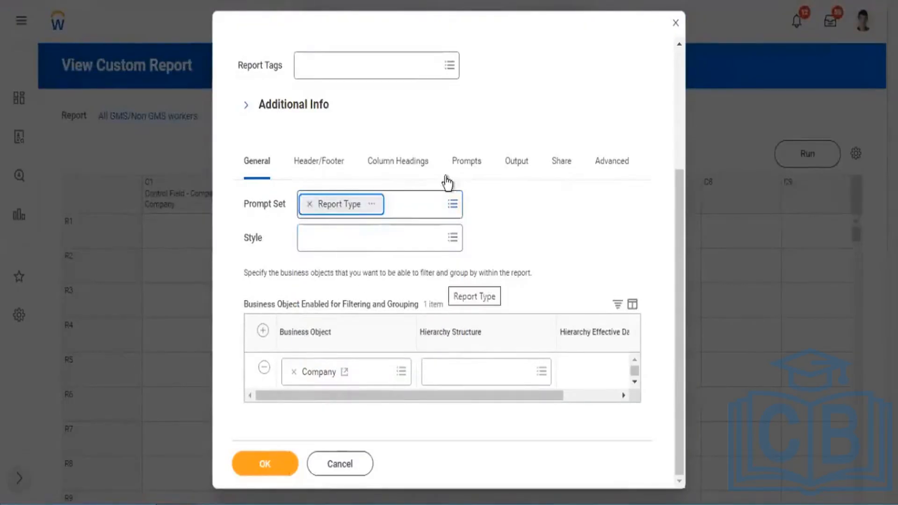
# Enable Populate Undefined Prompt Defaults in the report's prompt settings.
pyautogui.click(474, 160)
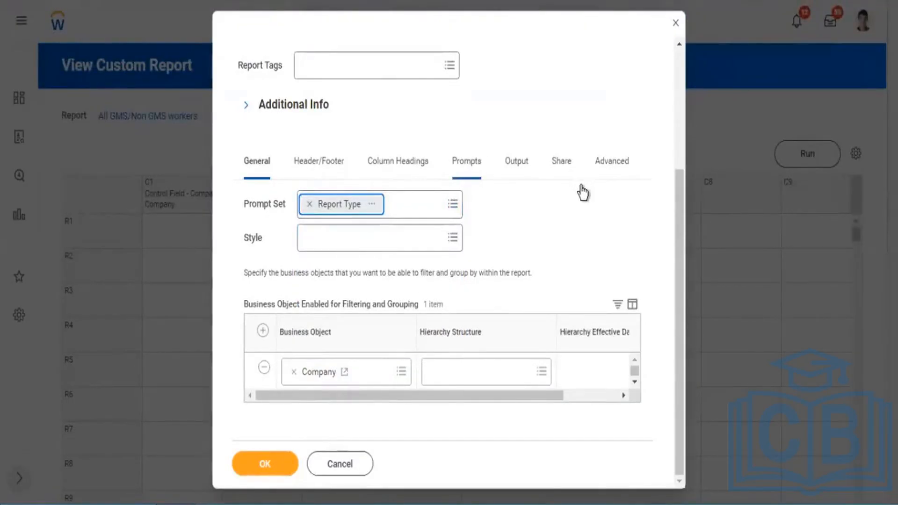
pyautogui.scroll(-3, 542, 194)
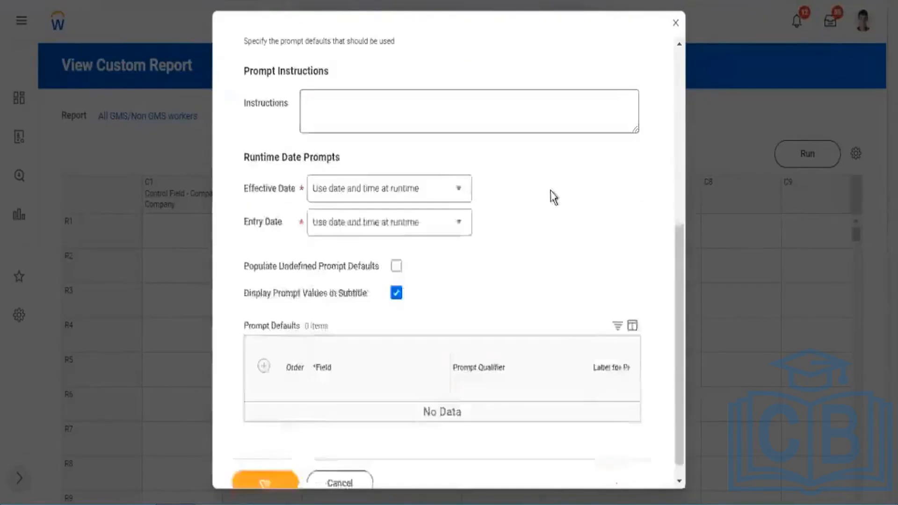
pyautogui.scroll(-1, 552, 196)
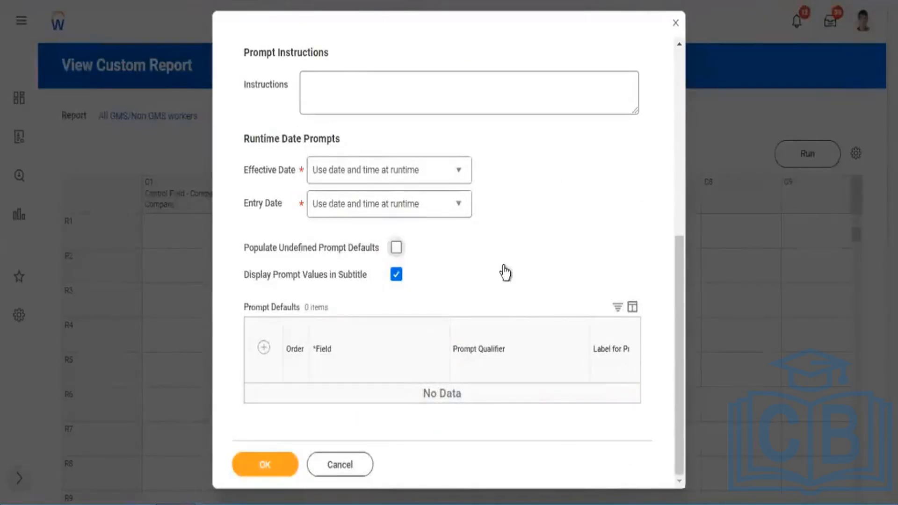
pyautogui.click(396, 248)
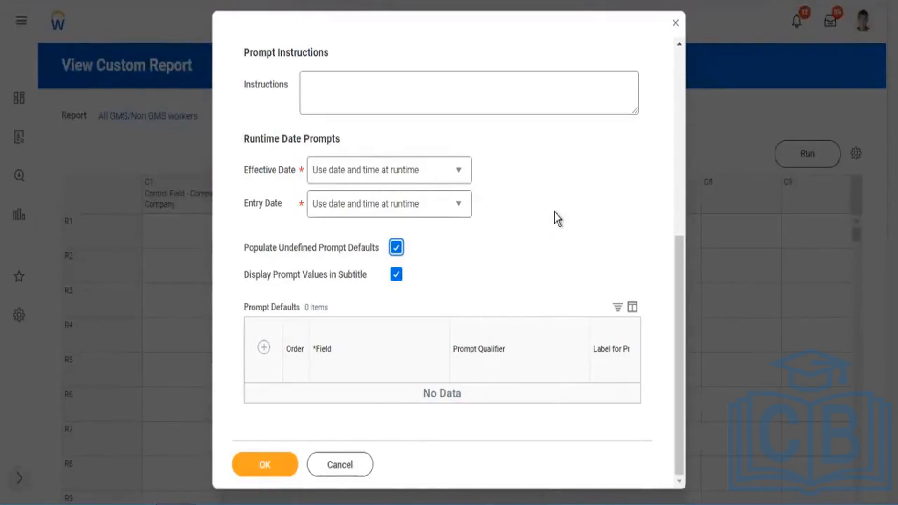
# Examine the fields, prompt labels, default types and default values of the populated Prompt Defaults rows.
pyautogui.scroll(-10, 535, 242)
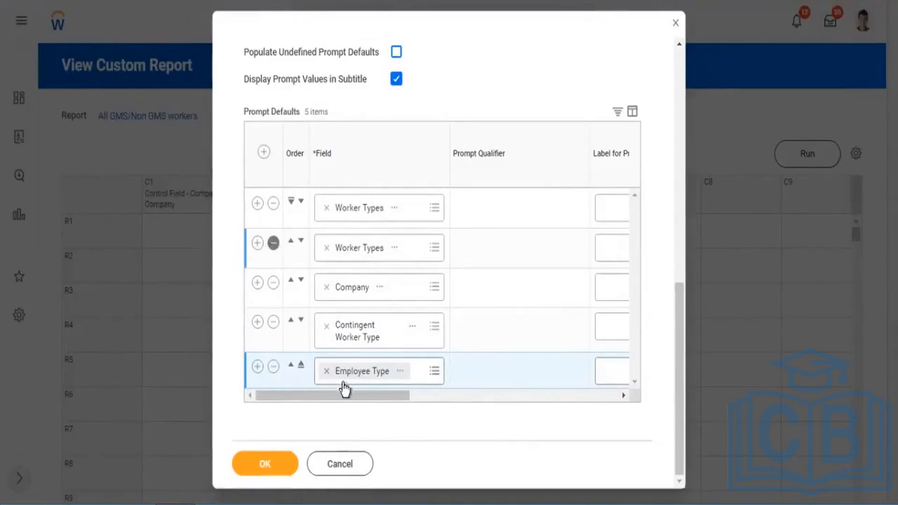
pyautogui.moveTo(372, 394); pyautogui.dragTo(509, 401)
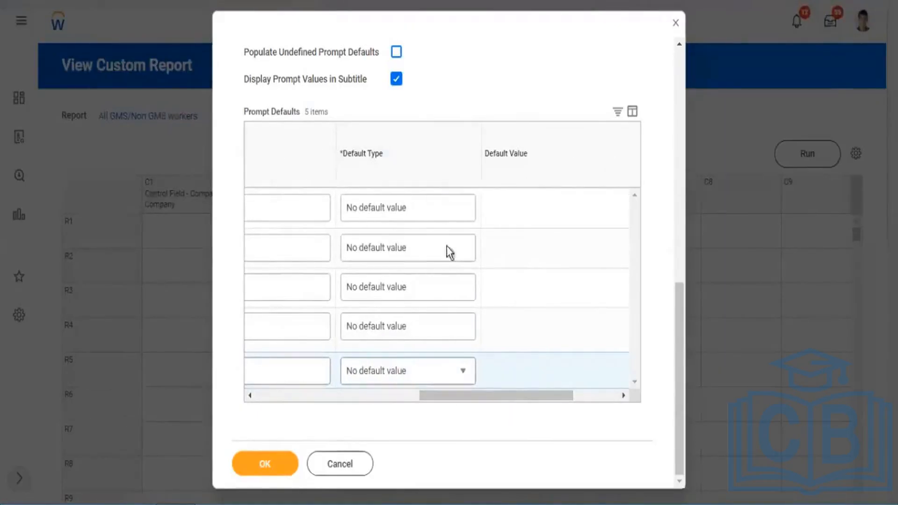
pyautogui.moveTo(536, 396); pyautogui.dragTo(353, 362)
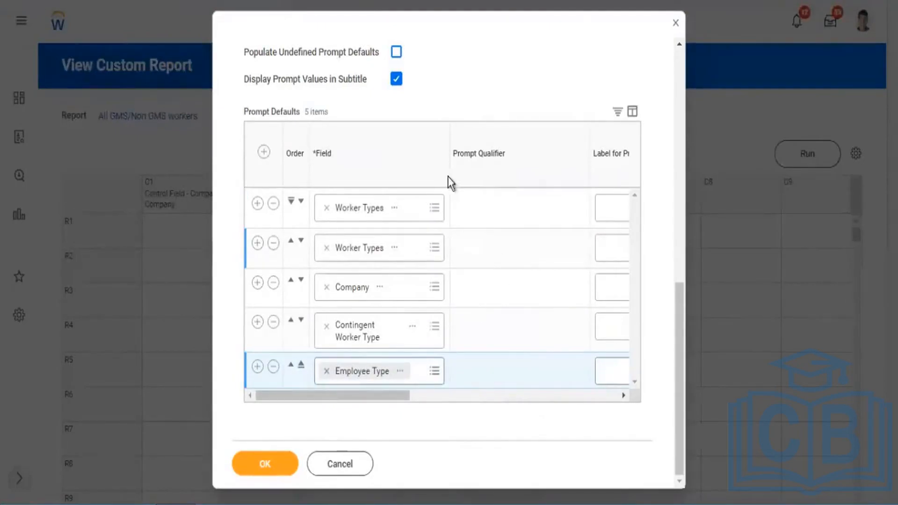
pyautogui.scroll(5, 327, 99)
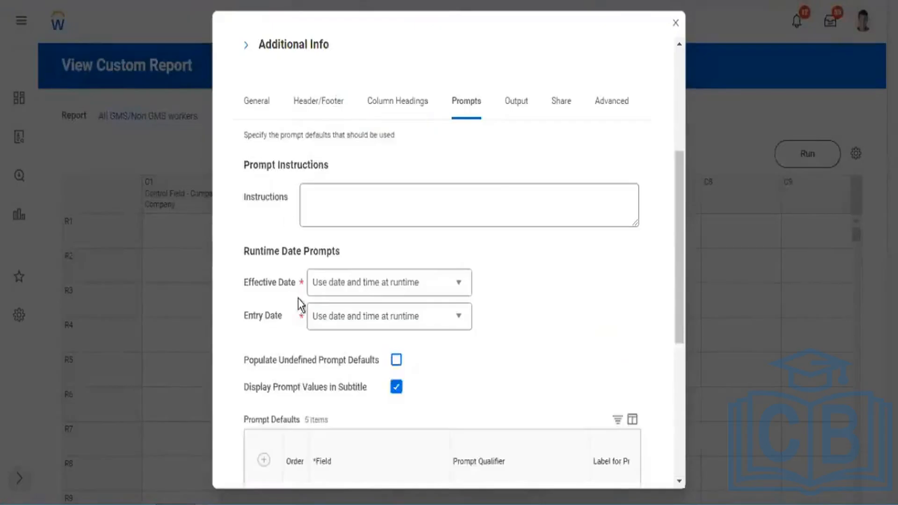
pyautogui.moveTo(304, 360); pyautogui.dragTo(382, 361)
pyautogui.scroll(-5, 469, 376)
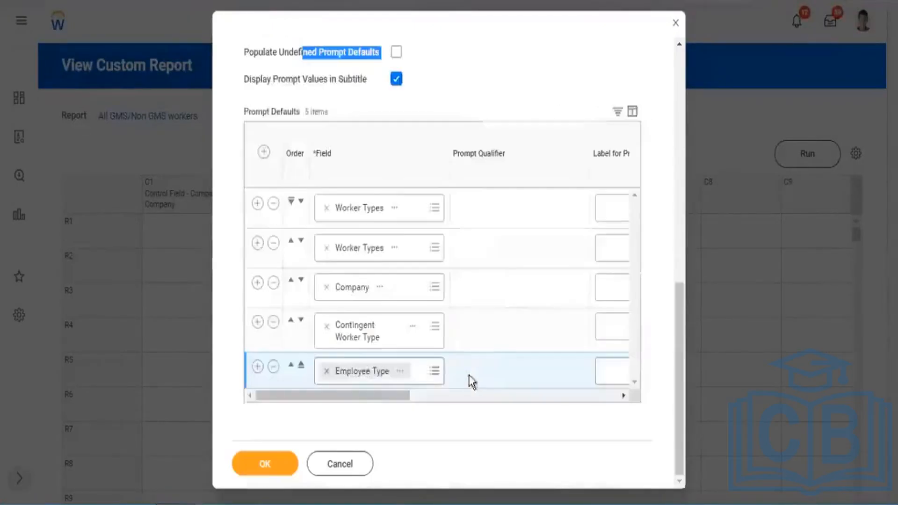
pyautogui.hscroll(3, 412, 404)
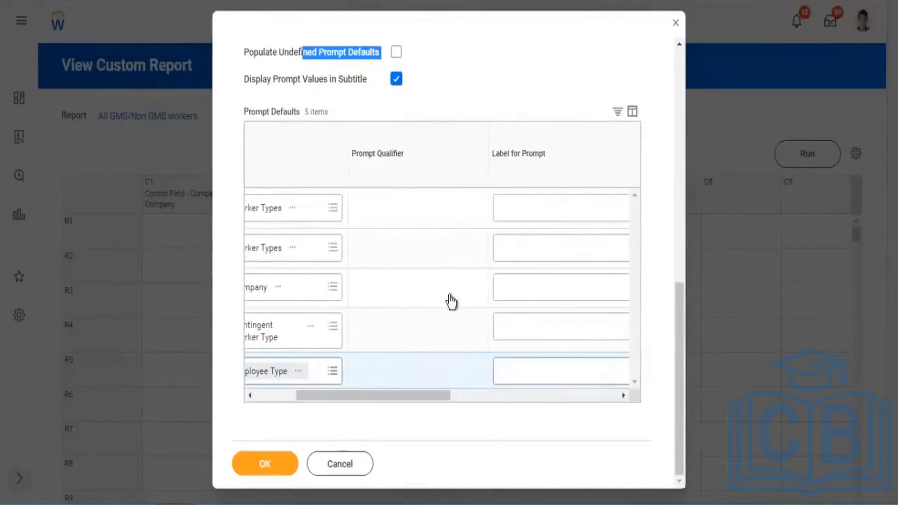
pyautogui.hscroll(3, 388, 395)
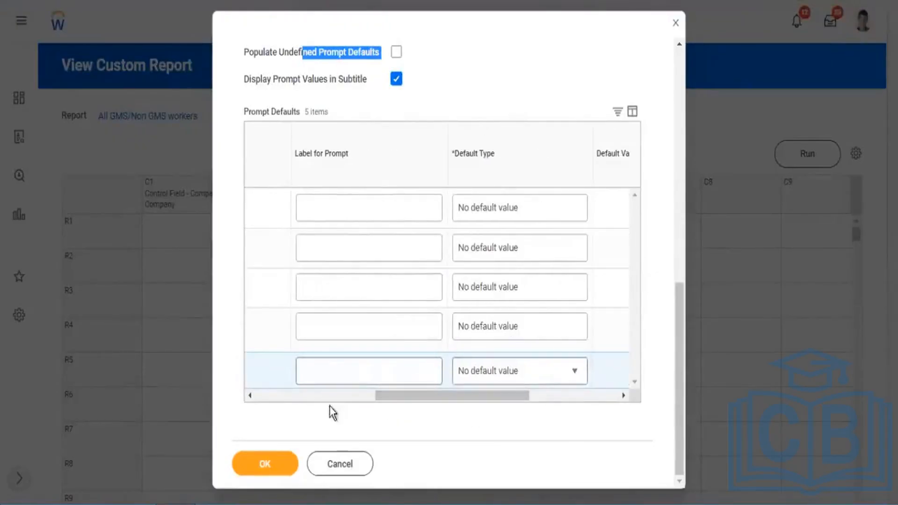
pyautogui.click(491, 40)
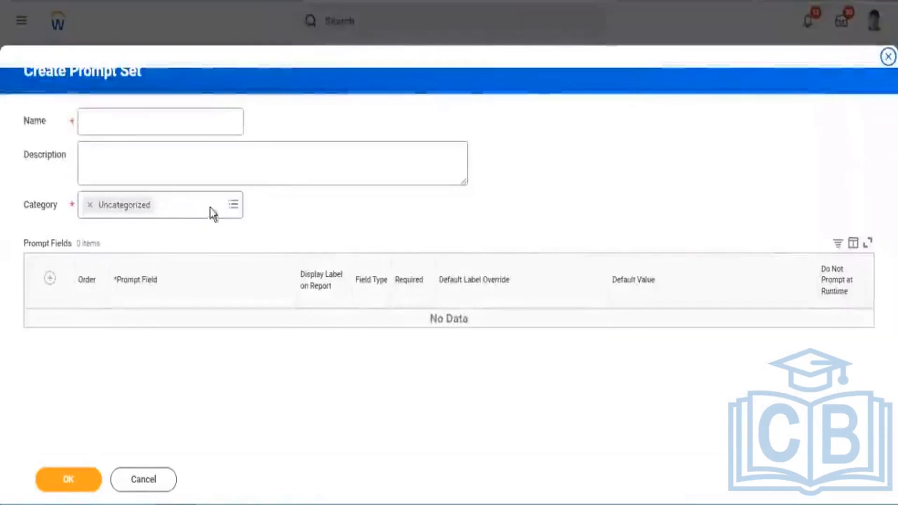
pyautogui.click(686, 48)
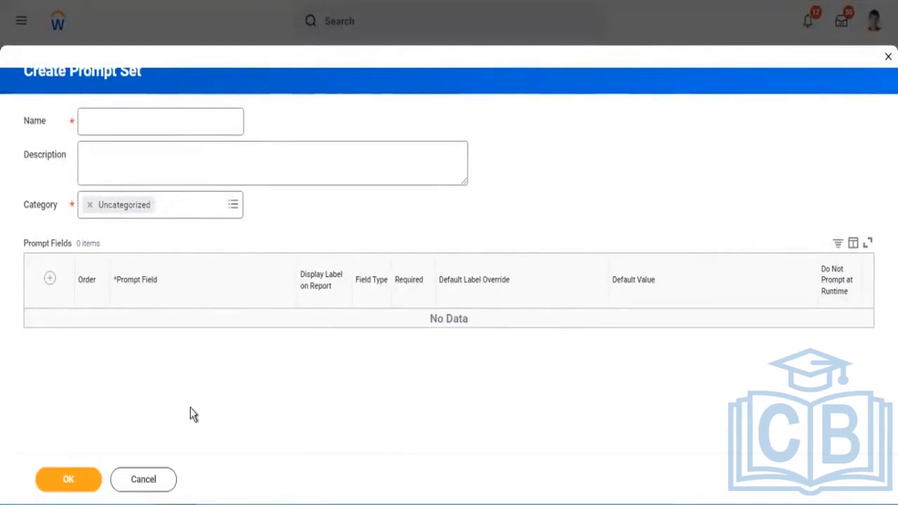
pyautogui.click(150, 480)
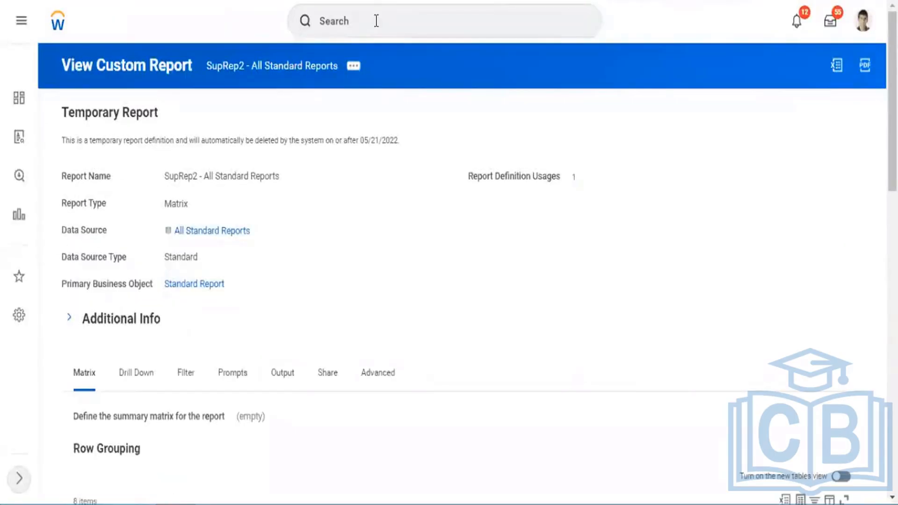
# Find and start the Edit Prompt Set task, ready to choose a prompt set.
pyautogui.click(376, 20)
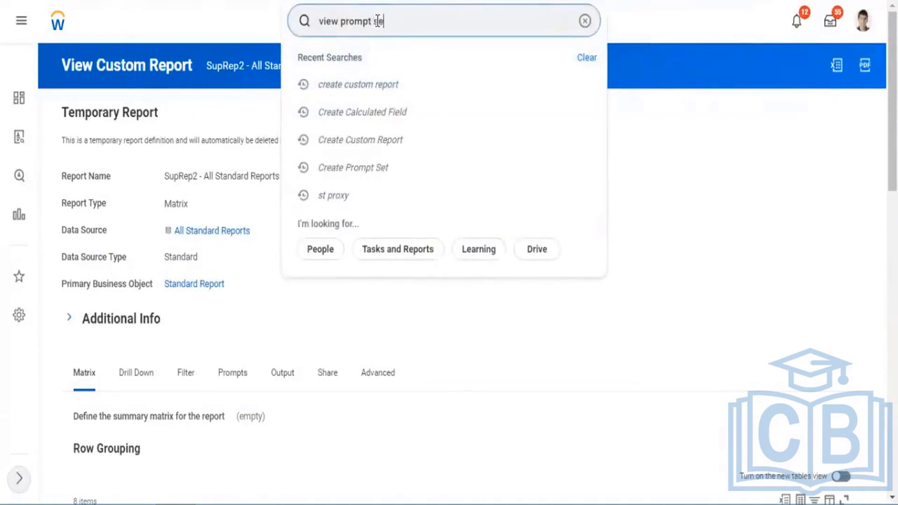
pyautogui.press('BackSpace')
pyautogui.press('BackSpace')
pyautogui.press('BackSpace')
pyautogui.press('BackSpace')
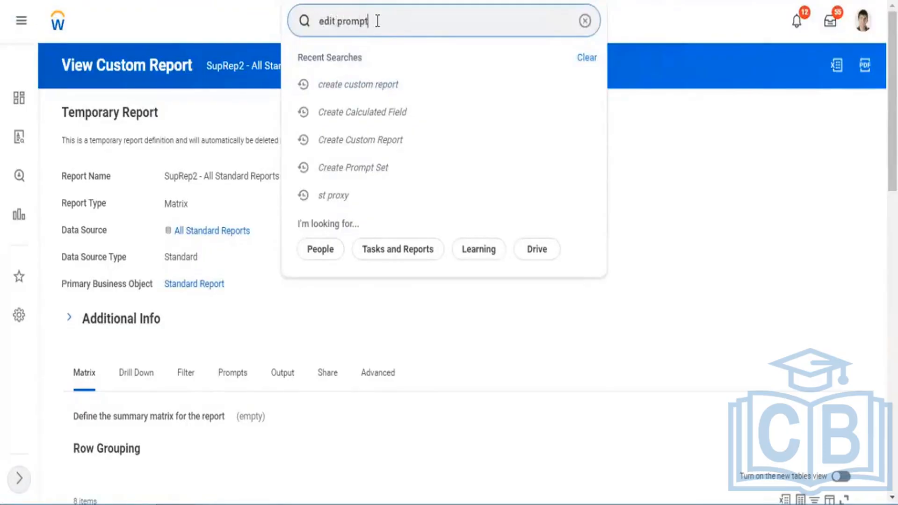
pyautogui.write('edit prompt set')
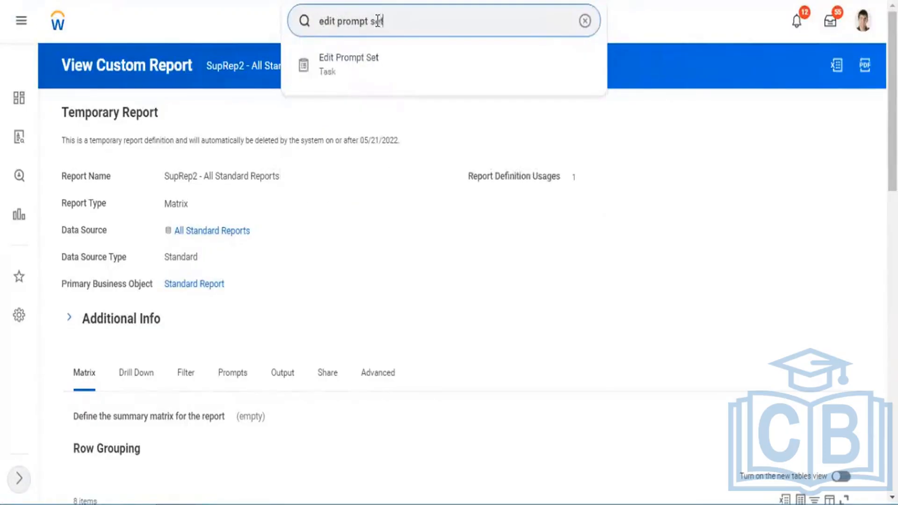
pyautogui.click(349, 68)
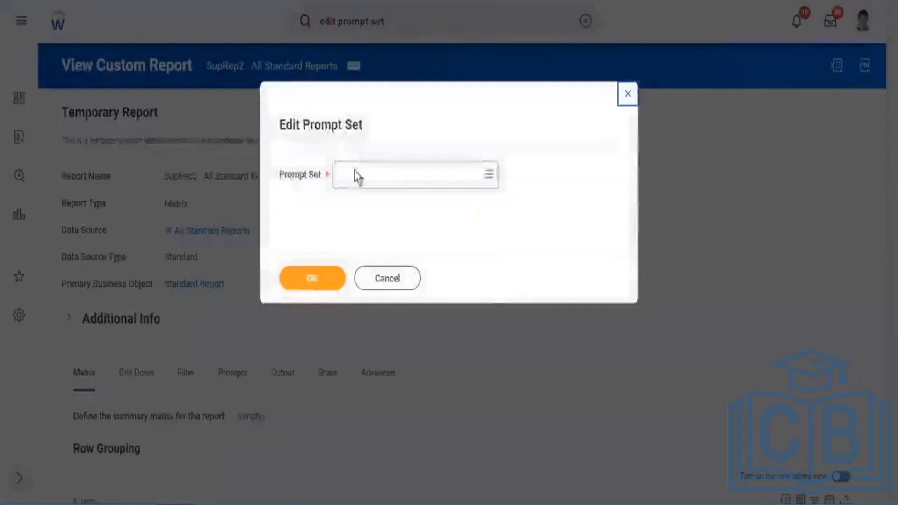
pyautogui.click(365, 174)
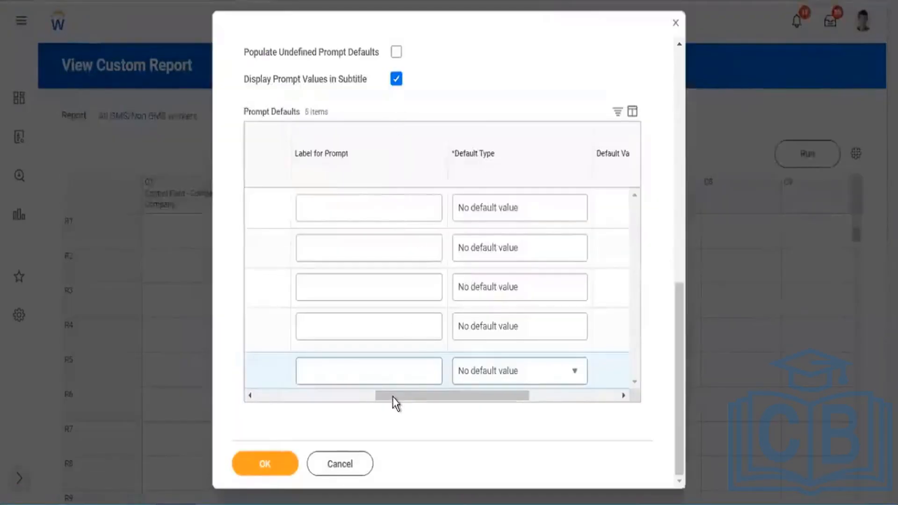
# Remove the Report Type prompt set from the general settings of the All GMS/Non GMS workers report.
pyautogui.hscroll(-5, 258, 383)
pyautogui.scroll(5, 414, 193)
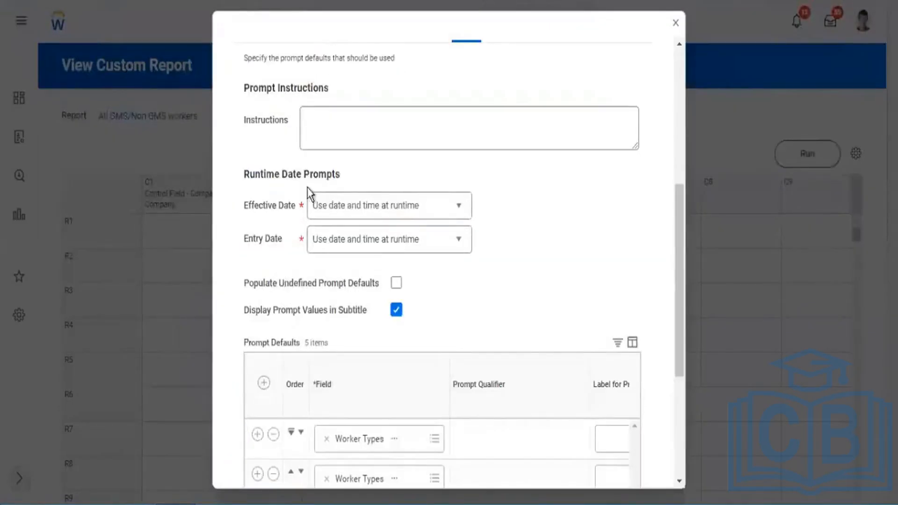
pyautogui.scroll(5, 311, 190)
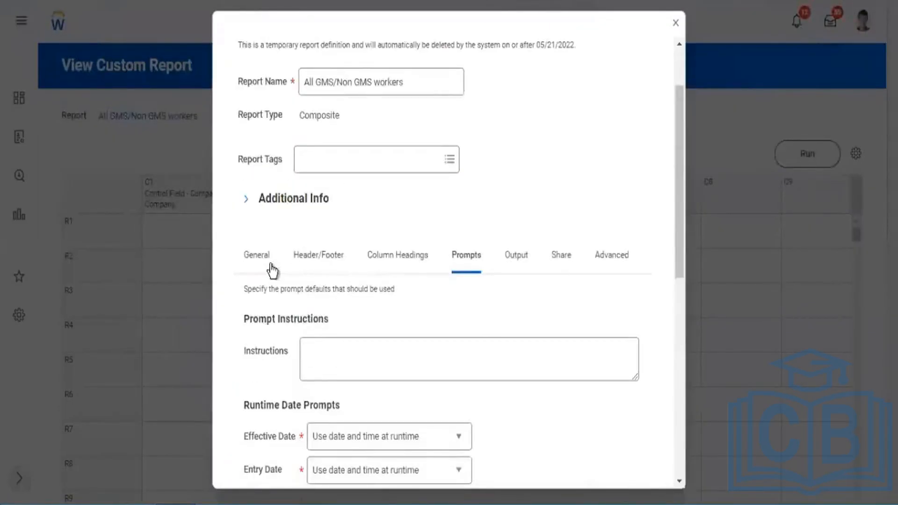
pyautogui.click(258, 267)
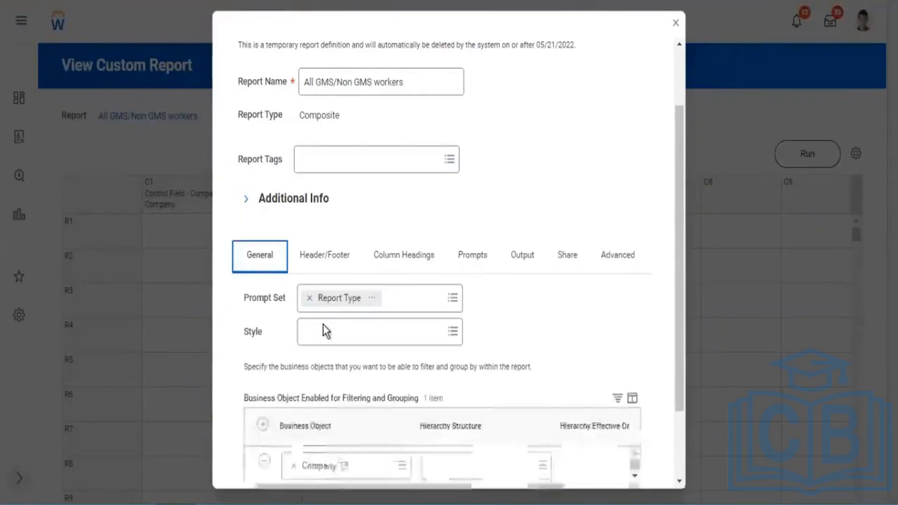
pyautogui.click(310, 303)
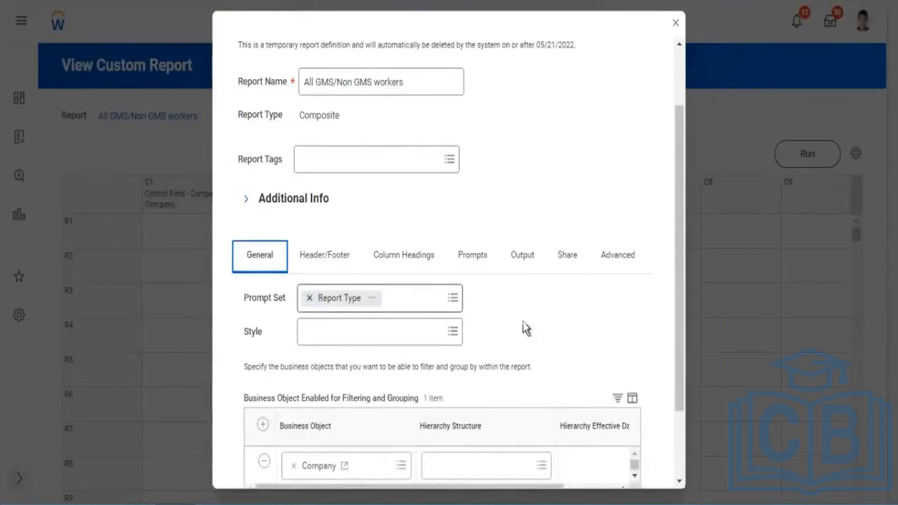
# Delete all the Prompt Defaults rows: both Worker Types rows, Company, Contingent Worker Type and Employee Type.
pyautogui.scroll(-2, 477, 374)
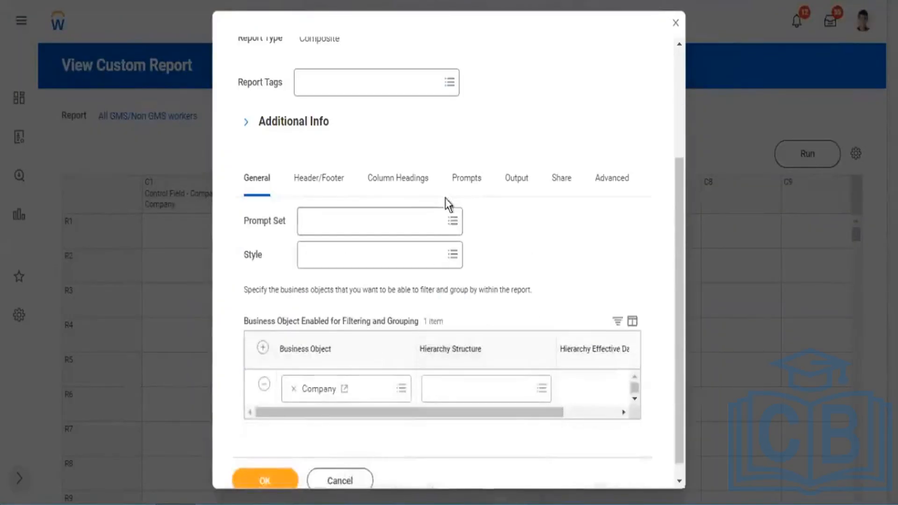
pyautogui.click(461, 187)
pyautogui.scroll(-8, 468, 294)
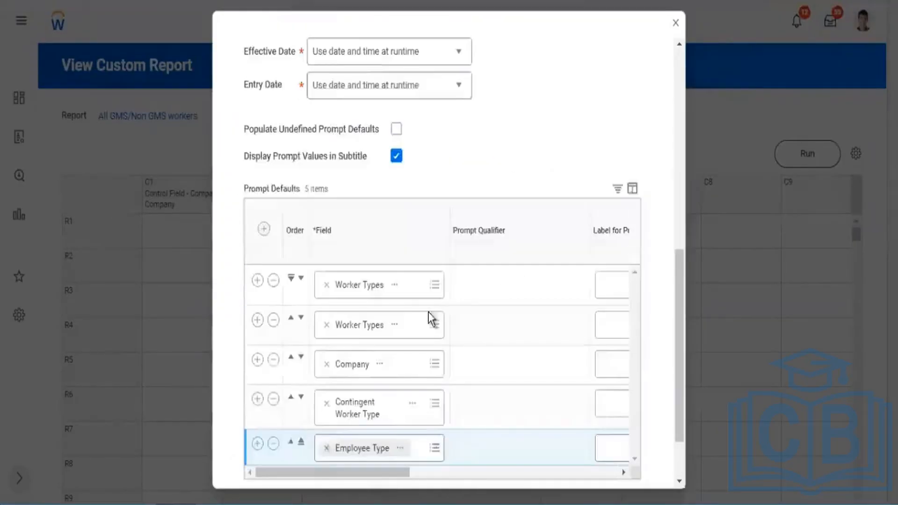
pyautogui.click(273, 204)
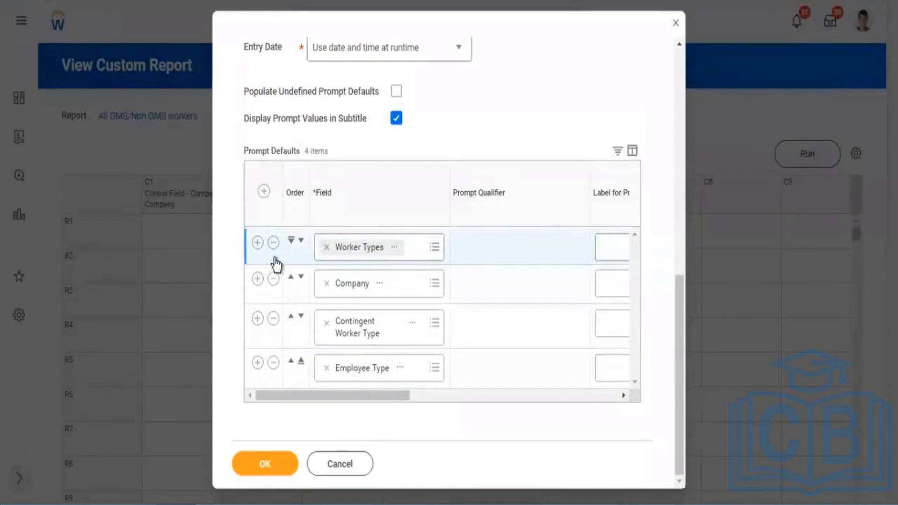
pyautogui.click(273, 242)
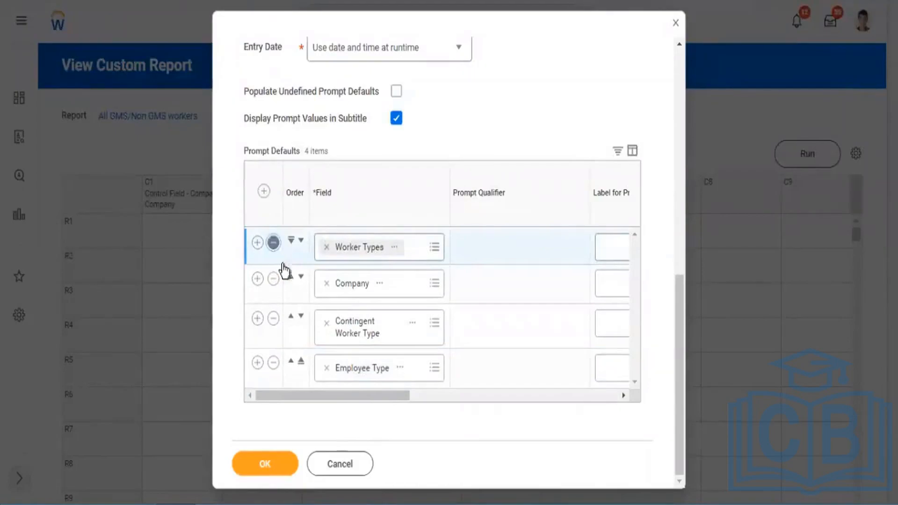
pyautogui.click(273, 320)
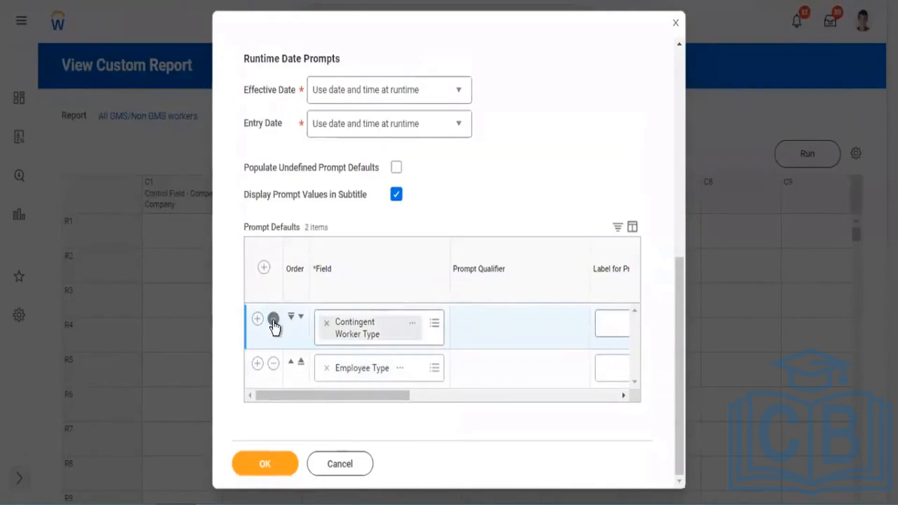
pyautogui.click(274, 363)
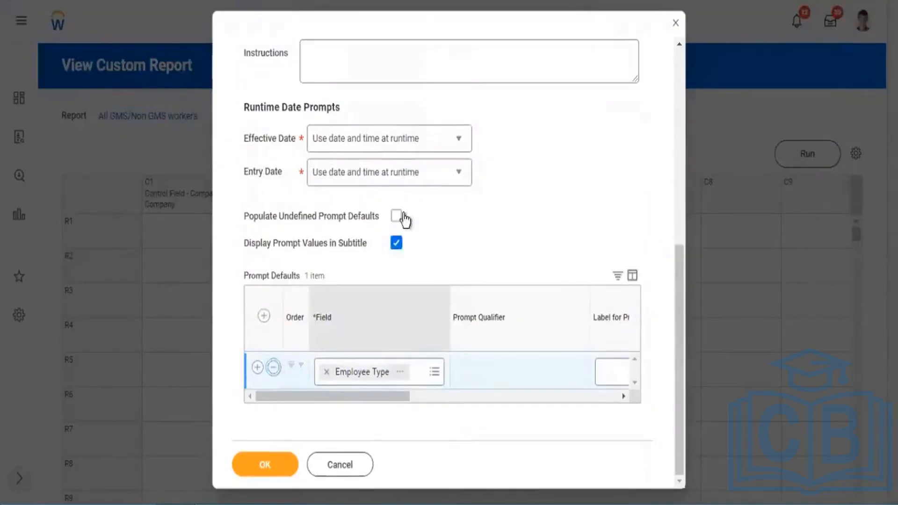
pyautogui.click(274, 367)
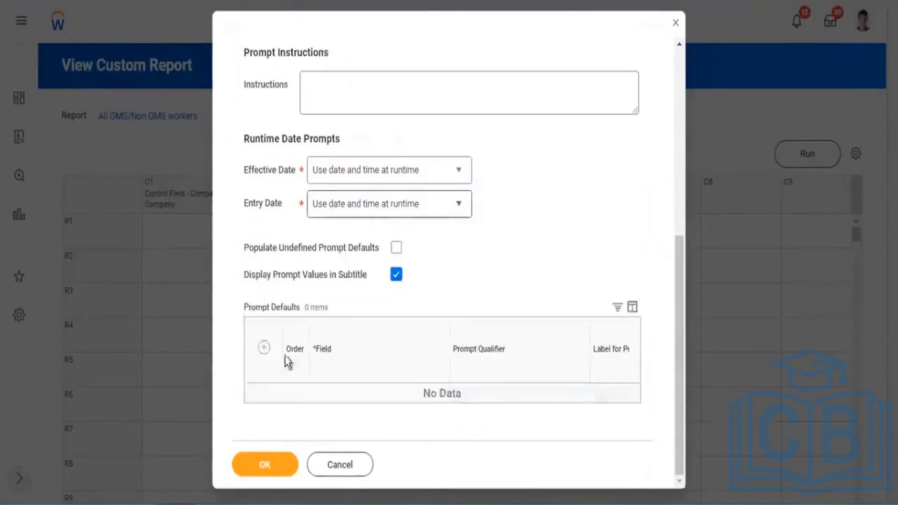
# Populate the undefined prompt defaults again and enable Do Not Prompt at Runtime for Contingent Worker Type and Employee Type.
pyautogui.click(396, 215)
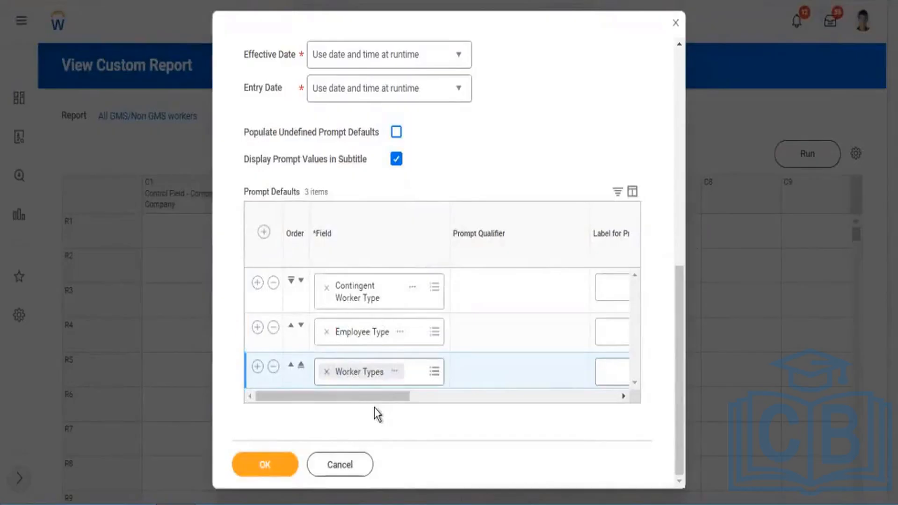
pyautogui.moveTo(360, 397); pyautogui.dragTo(491, 423)
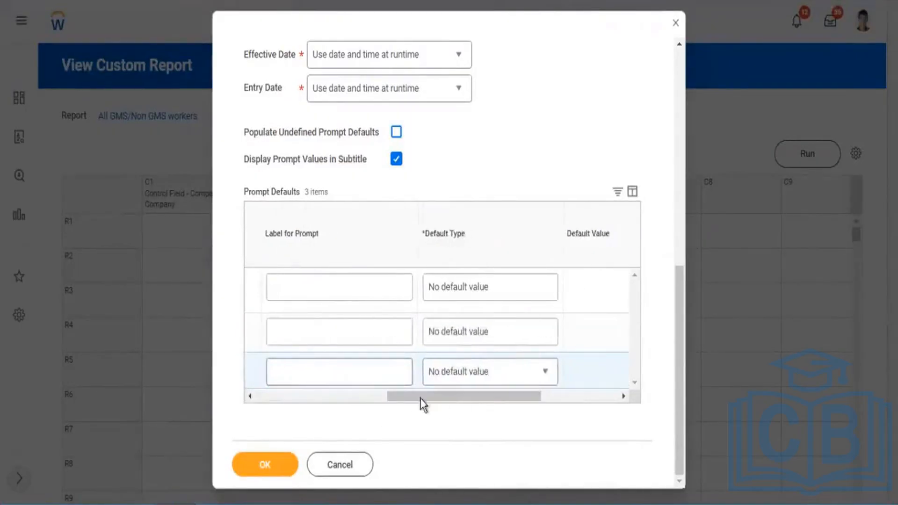
pyautogui.moveTo(423, 405); pyautogui.dragTo(590, 319)
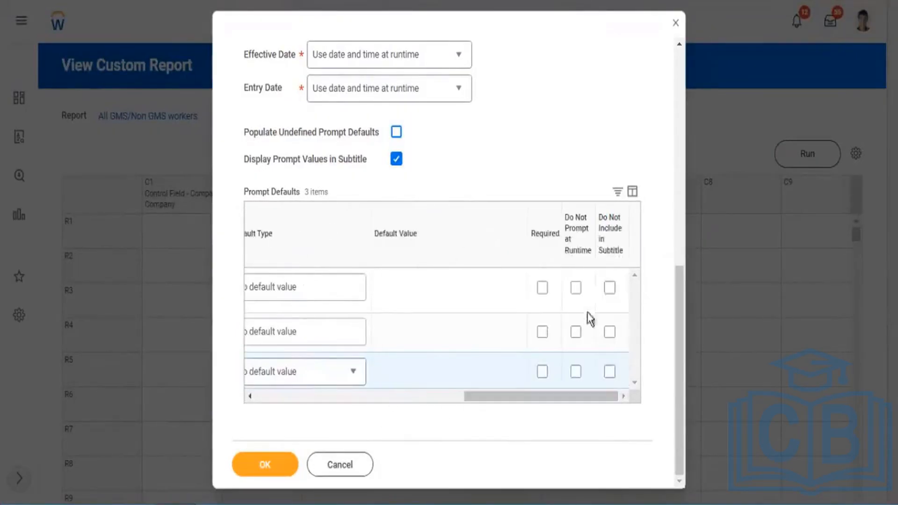
pyautogui.click(575, 288)
pyautogui.click(577, 332)
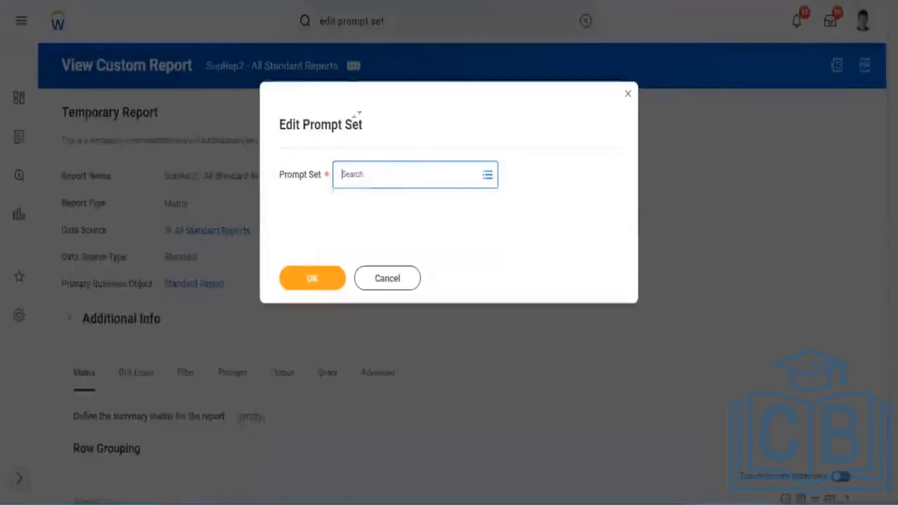
# Choose the Report Type prompt set and open it for editing.
pyautogui.write('sedort tyyp')
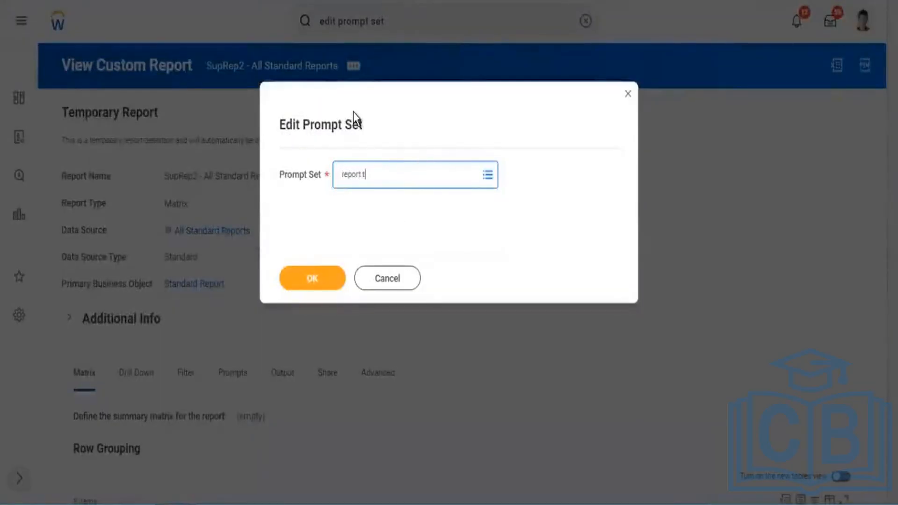
pyautogui.press('BackSpace')
pyautogui.press('BackSpace')
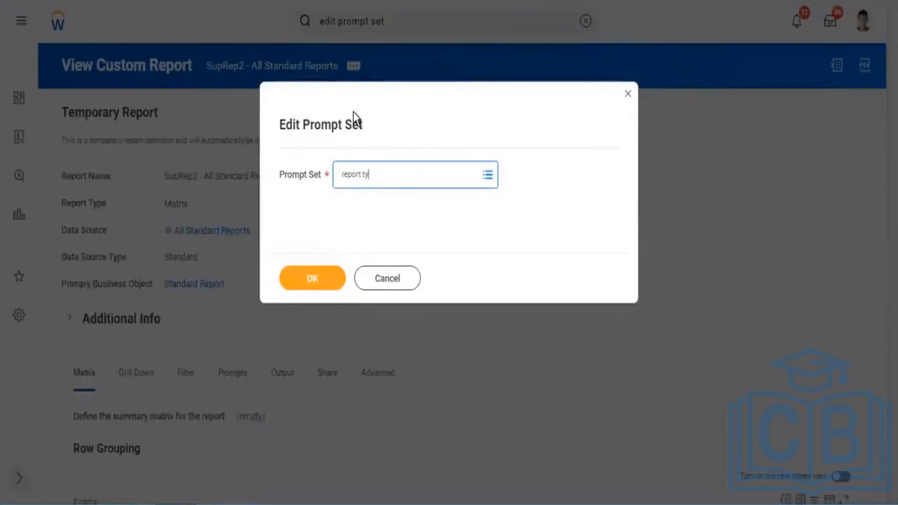
pyautogui.write('pe')
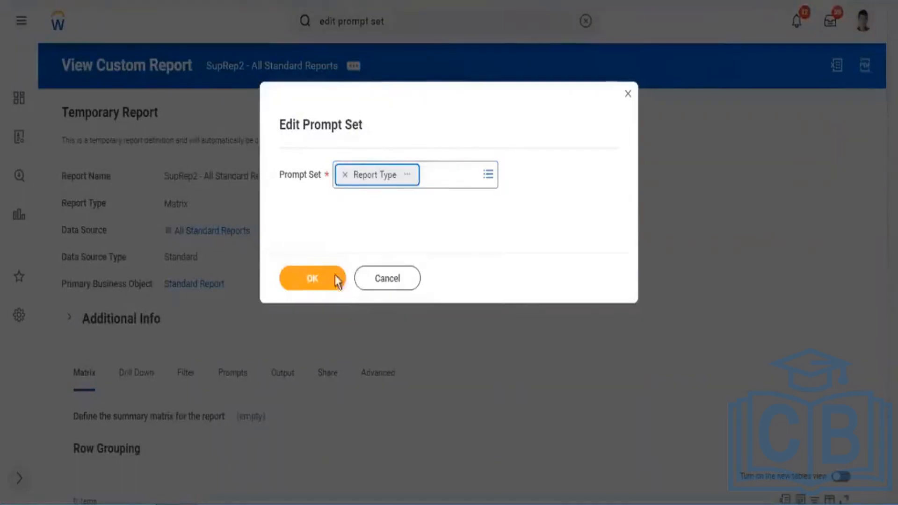
pyautogui.click(338, 279)
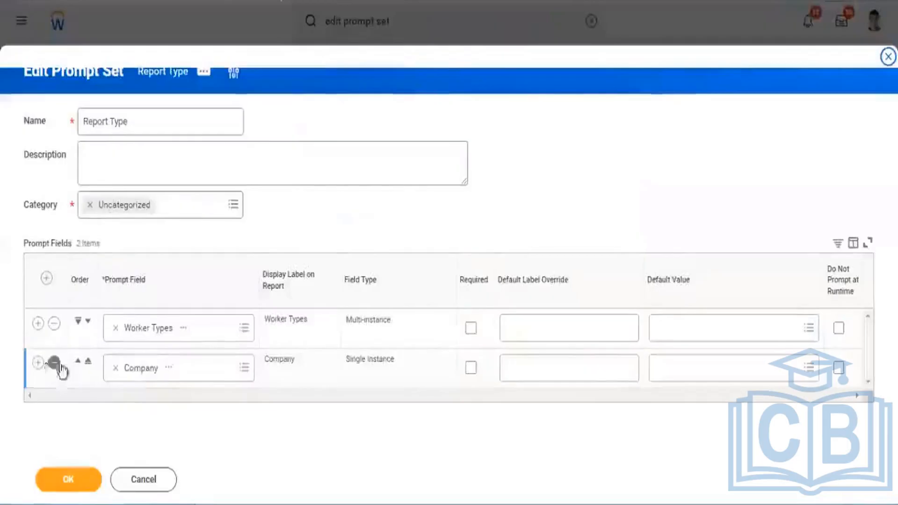
# Remove the Company row, replace the Worker Types prompt field with Country, and list its available default values.
pyautogui.click(54, 363)
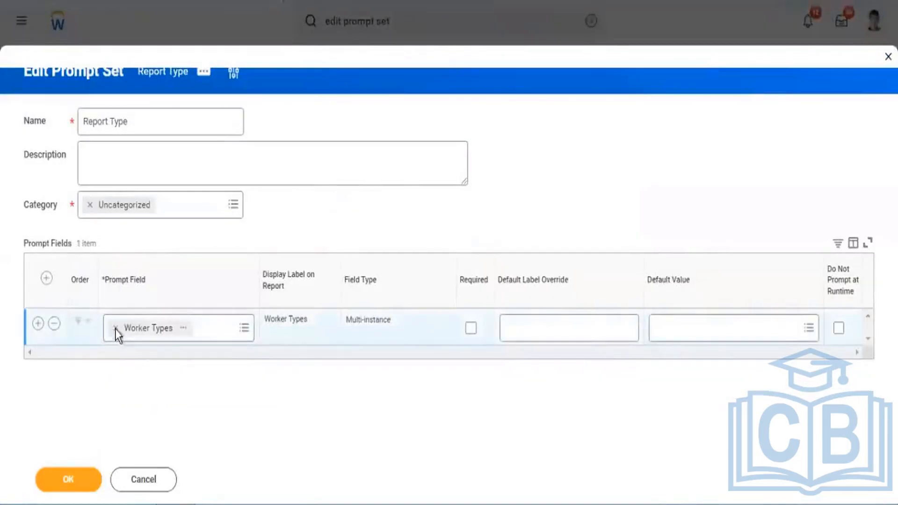
pyautogui.press('BackSpace')
pyautogui.write('cp')
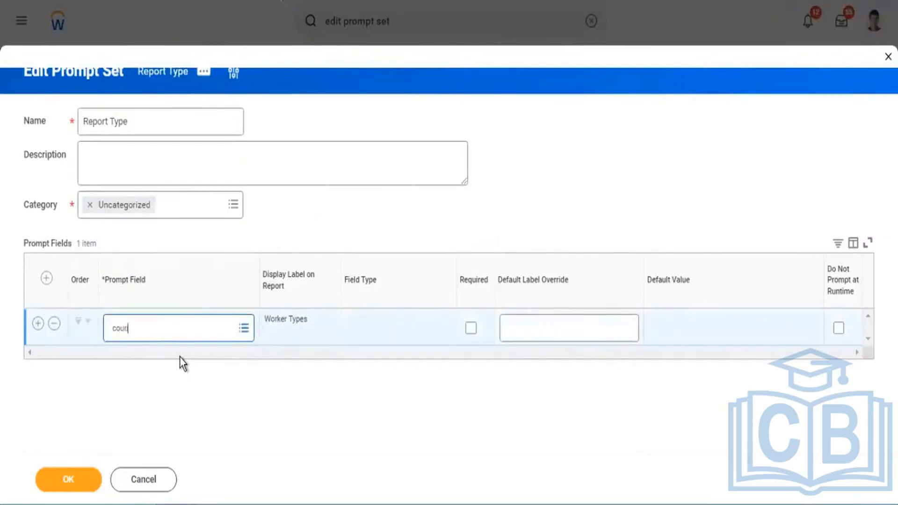
pyautogui.press('Return')
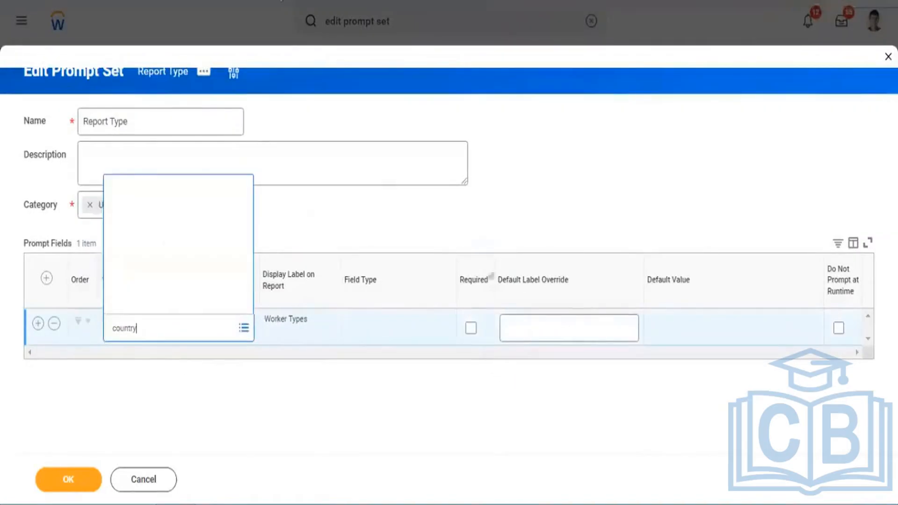
pyautogui.click(142, 72)
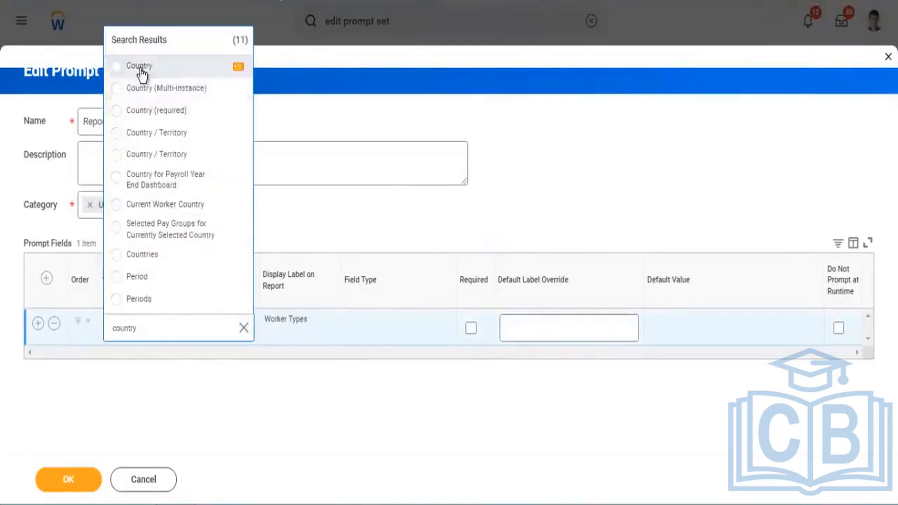
pyautogui.click(684, 331)
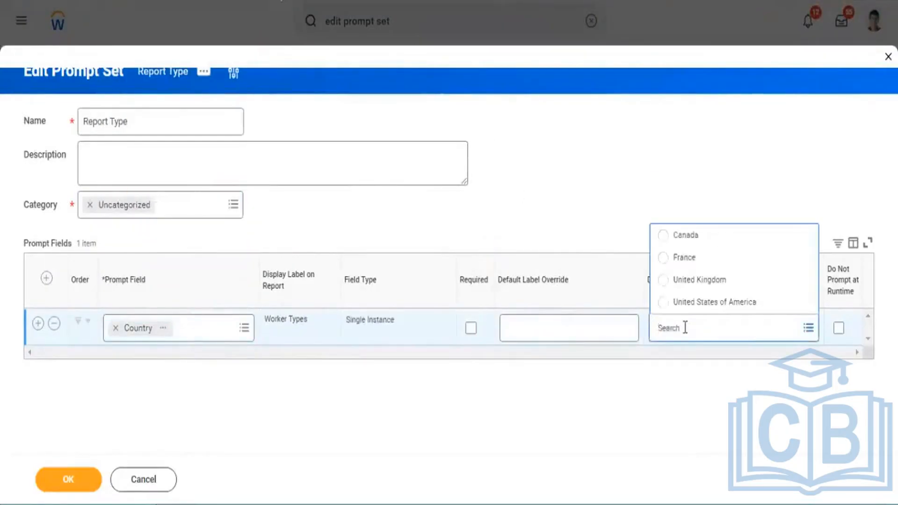
# Compare the two Country / Territory fields, replace Country with the Payroll-category one, and list its available default values.
pyautogui.click(242, 330)
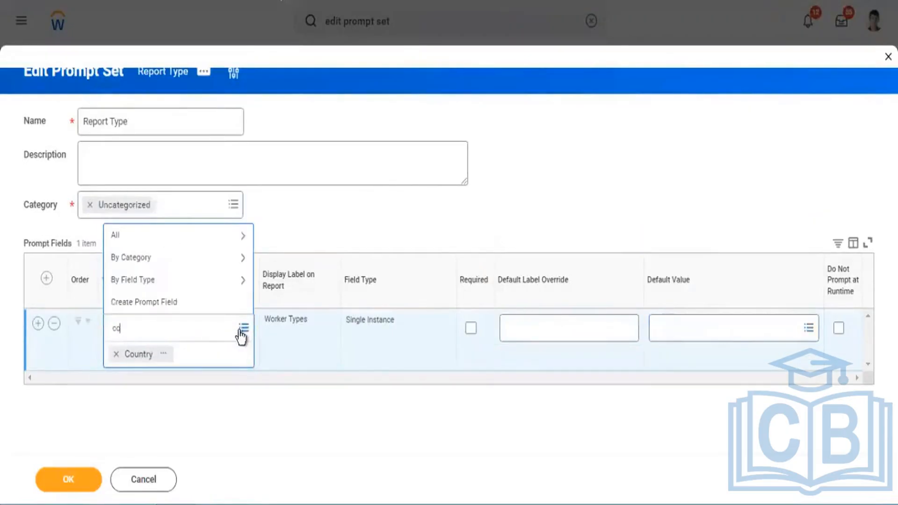
pyautogui.press('Return')
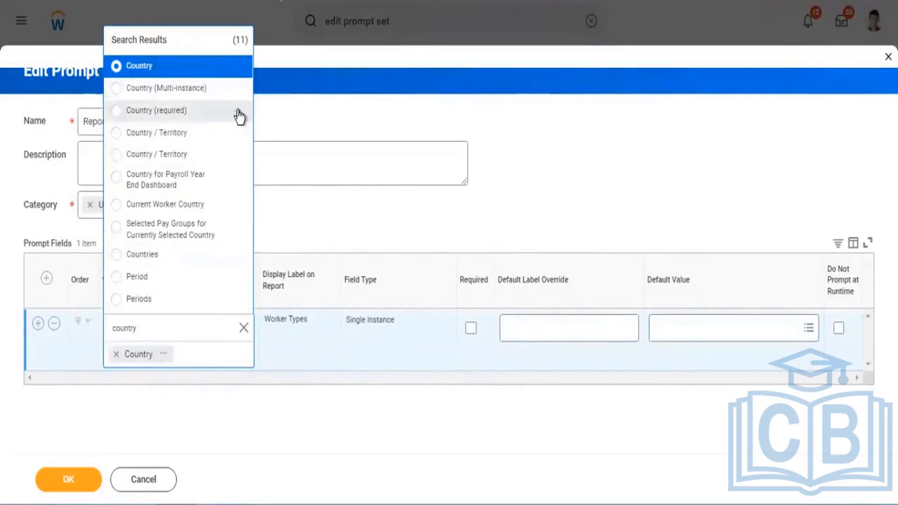
pyautogui.click(237, 133)
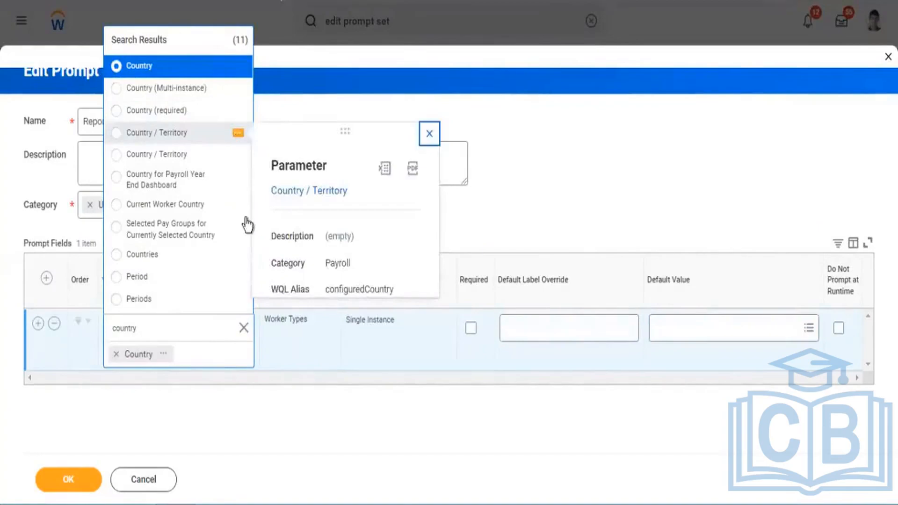
pyautogui.click(238, 156)
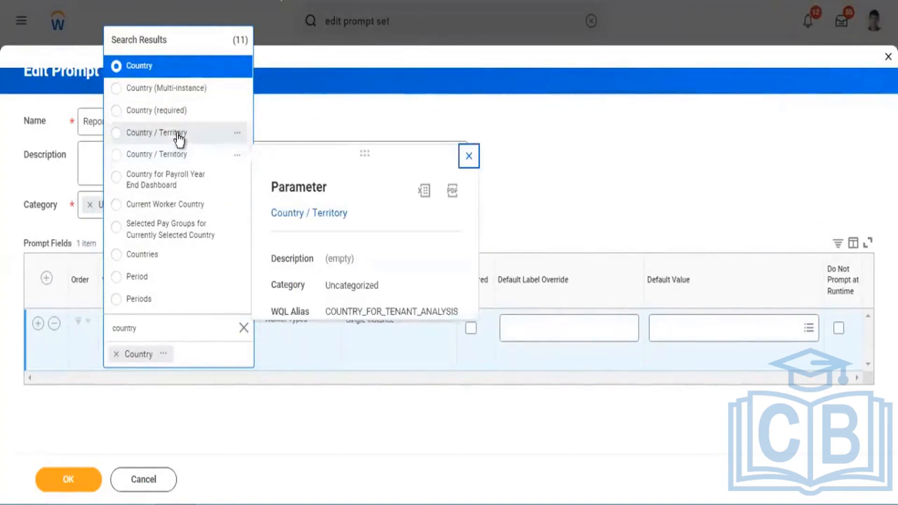
pyautogui.click(175, 137)
pyautogui.click(691, 334)
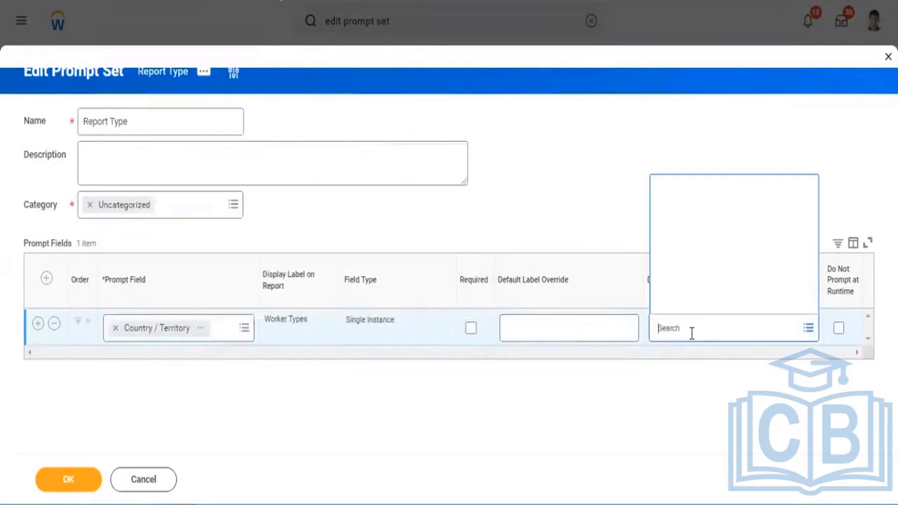
# Replace the Country / Territory prompt field with the multi-instance Countries field in the Report Type prompt set.
pyautogui.click(244, 329)
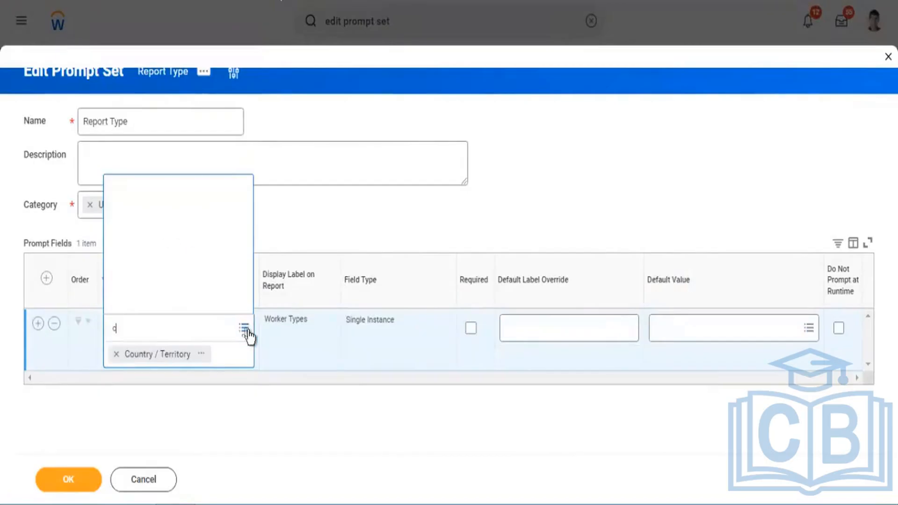
pyautogui.write('country')
pyautogui.press('Return')
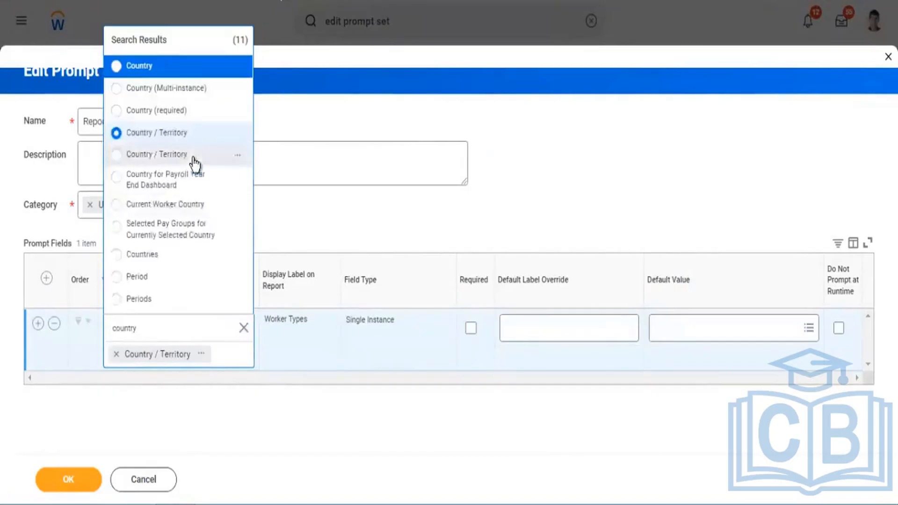
pyautogui.click(143, 254)
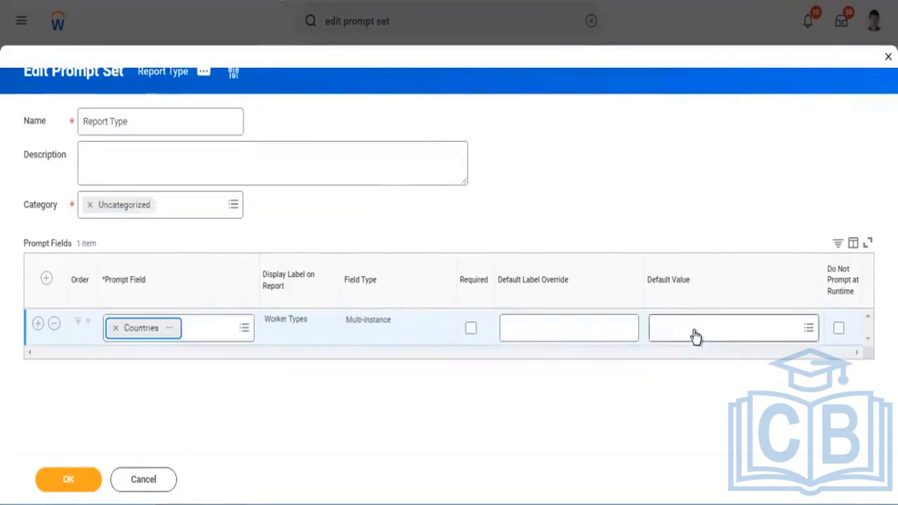
# Set the Countries default values to Australia, Bahamas, Belgium, China, Denmark, Dominica and France, and save the prompt set.
pyautogui.click(694, 331)
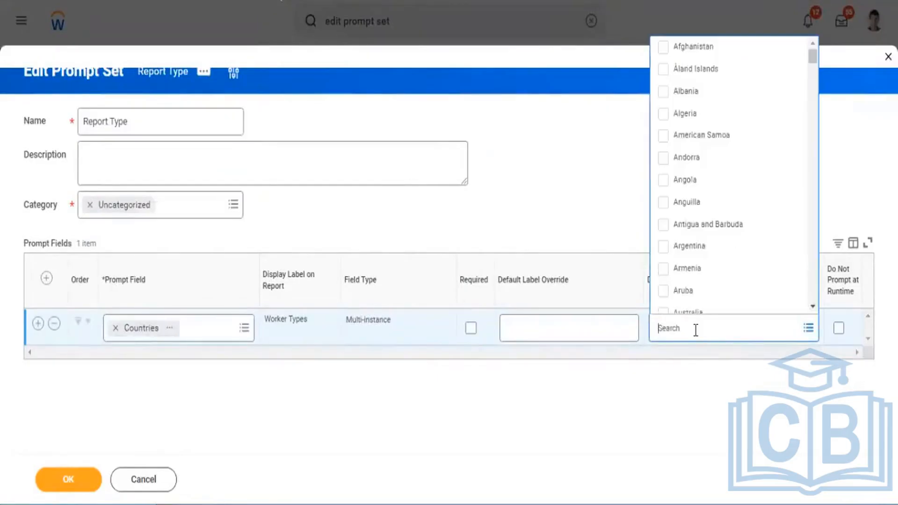
pyautogui.scroll(-3, 729, 216)
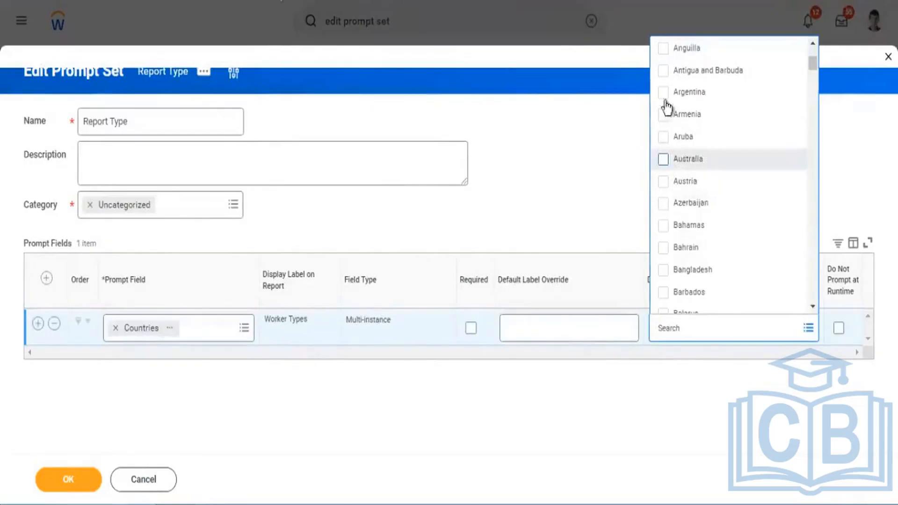
pyautogui.click(664, 160)
pyautogui.click(663, 230)
pyautogui.scroll(-2, 715, 276)
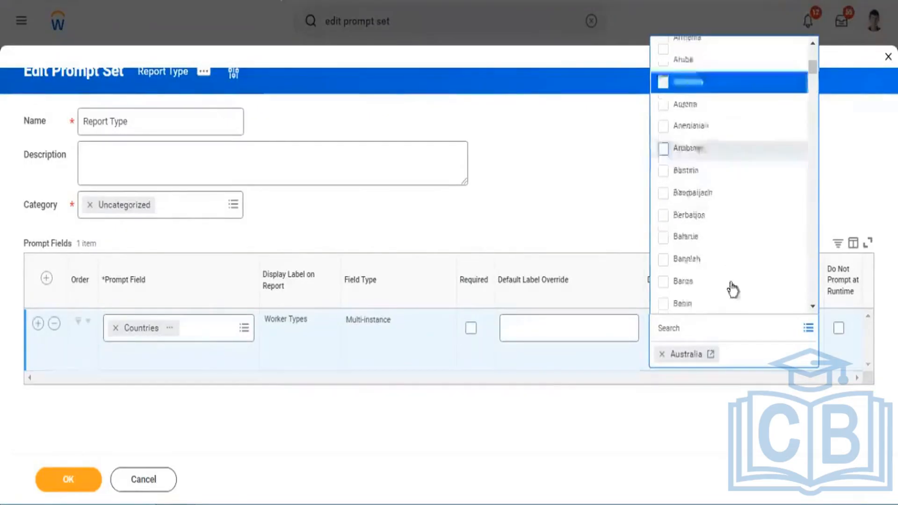
pyautogui.click(662, 261)
pyautogui.scroll(-5, 737, 274)
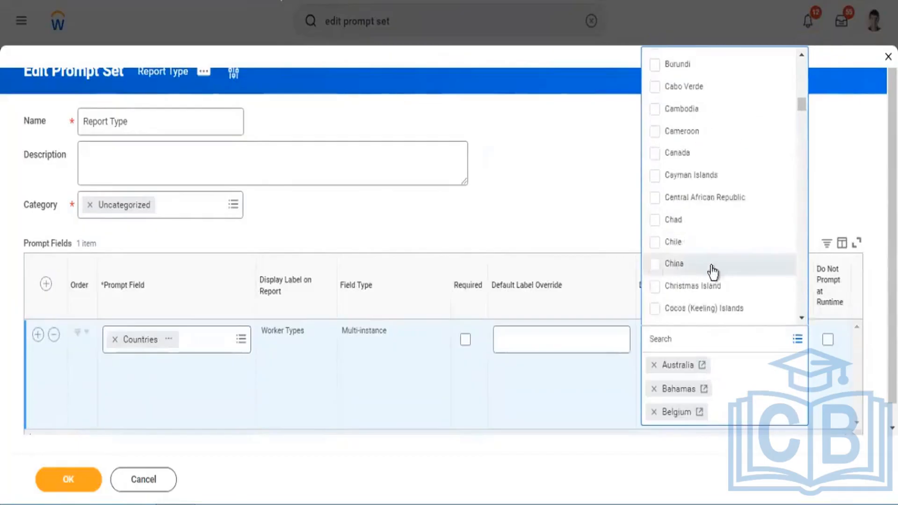
pyautogui.click(739, 263)
pyautogui.scroll(-5, 737, 271)
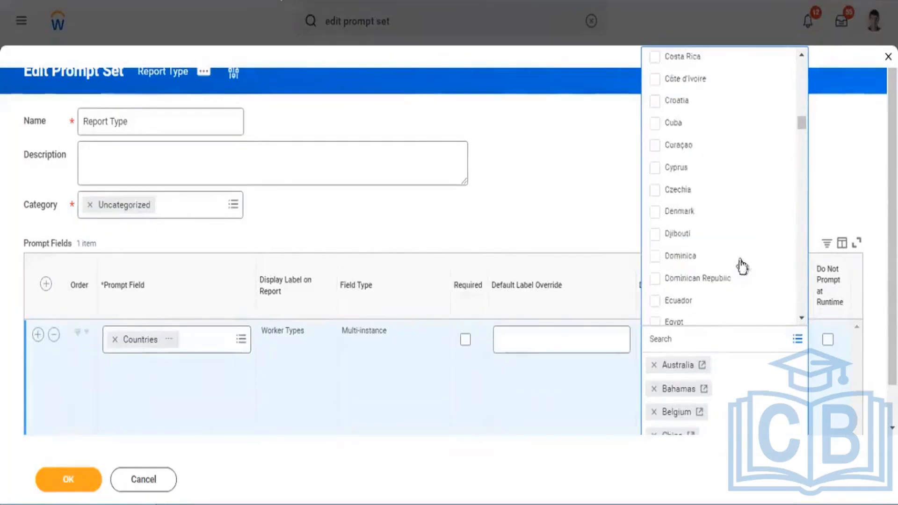
pyautogui.click(654, 212)
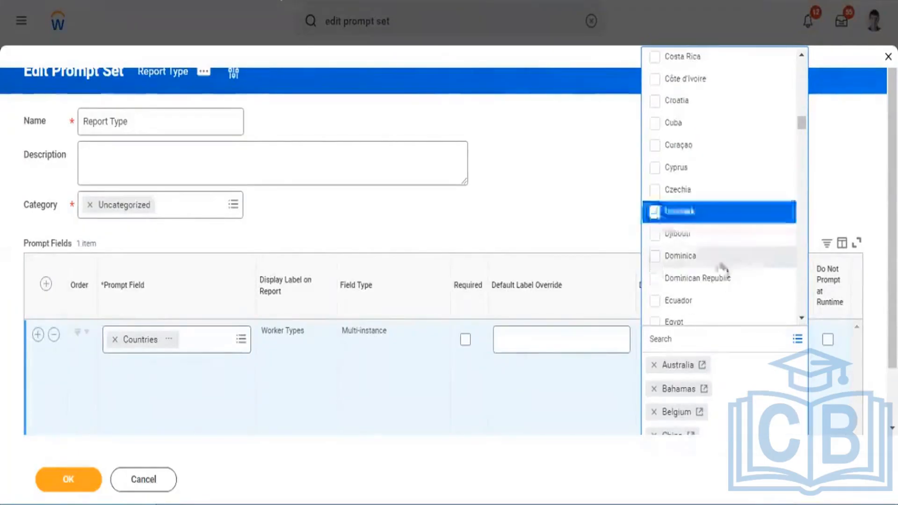
pyautogui.click(767, 256)
pyautogui.scroll(-6, 766, 257)
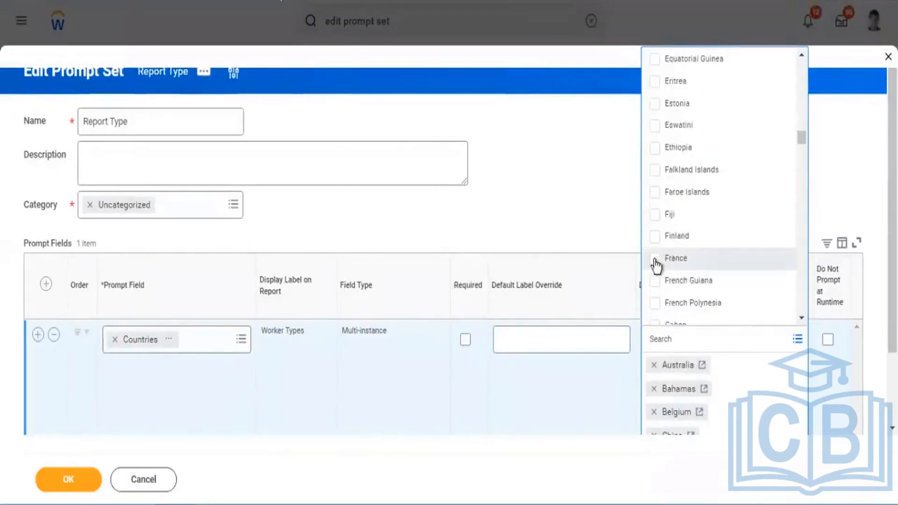
pyautogui.click(675, 258)
pyautogui.click(559, 204)
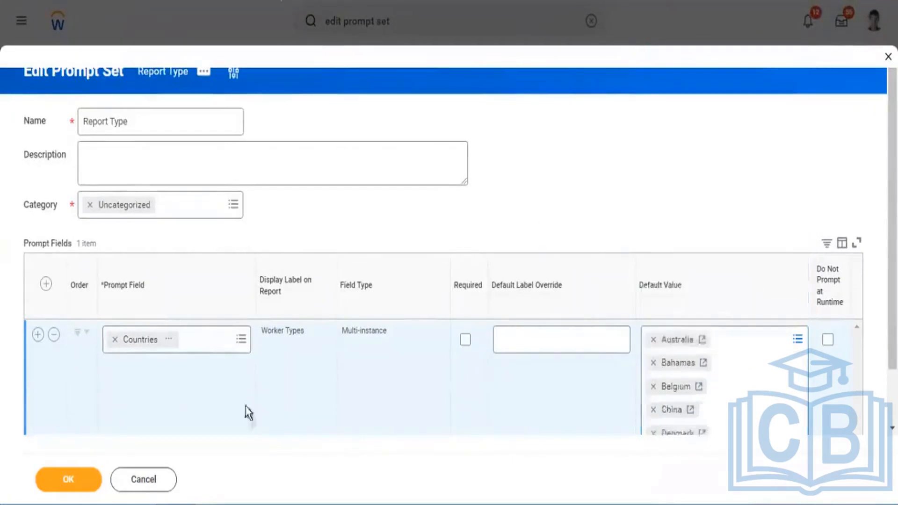
pyautogui.click(74, 487)
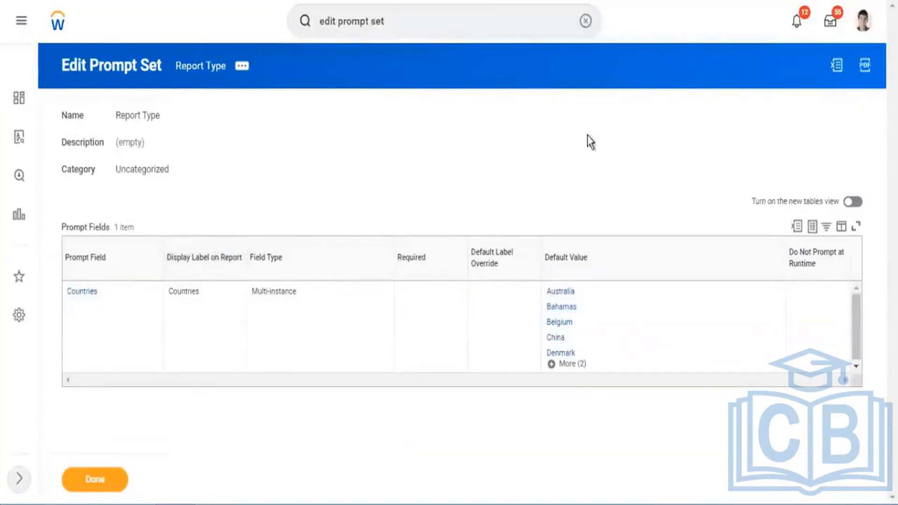
# Review the All GMS/Non GMS workers report's prompt defaults and assign the Report Type prompt set to the report.
pyautogui.click(242, 70)
pyautogui.click(265, 124)
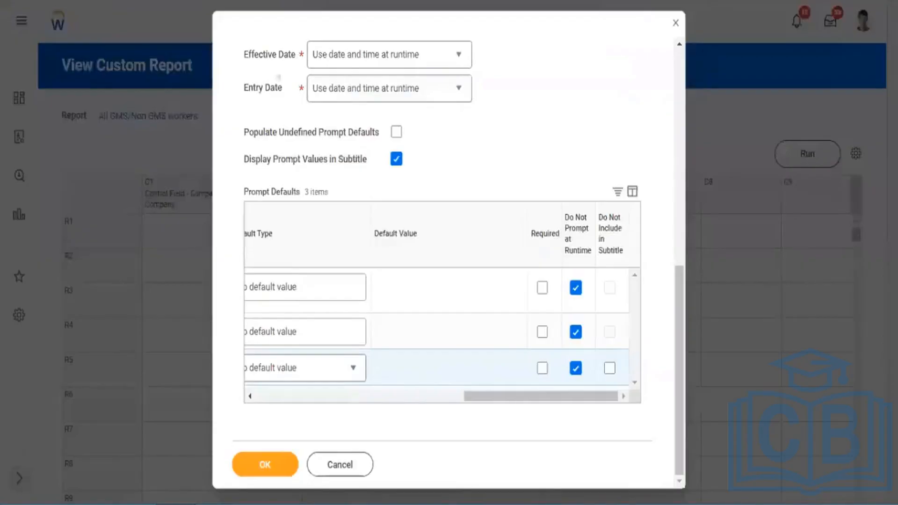
pyautogui.moveTo(486, 394); pyautogui.dragTo(306, 417)
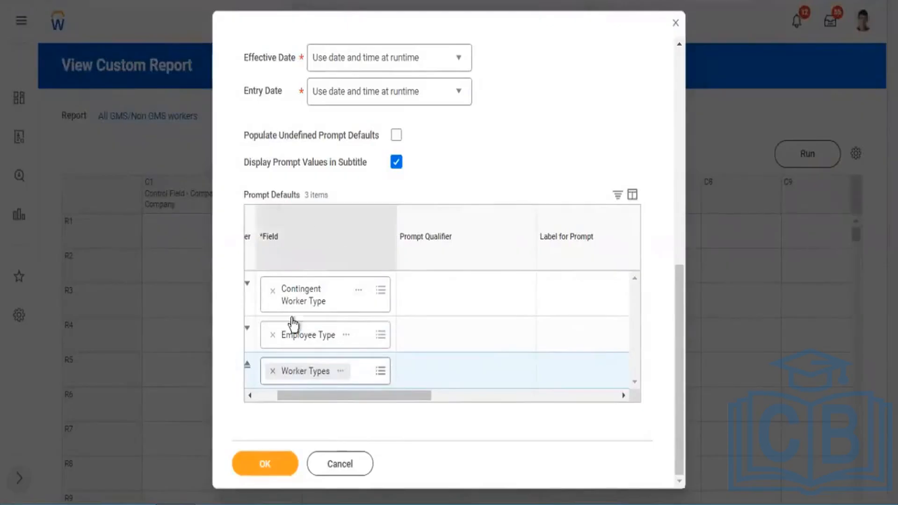
pyautogui.hscroll(-2, 349, 313)
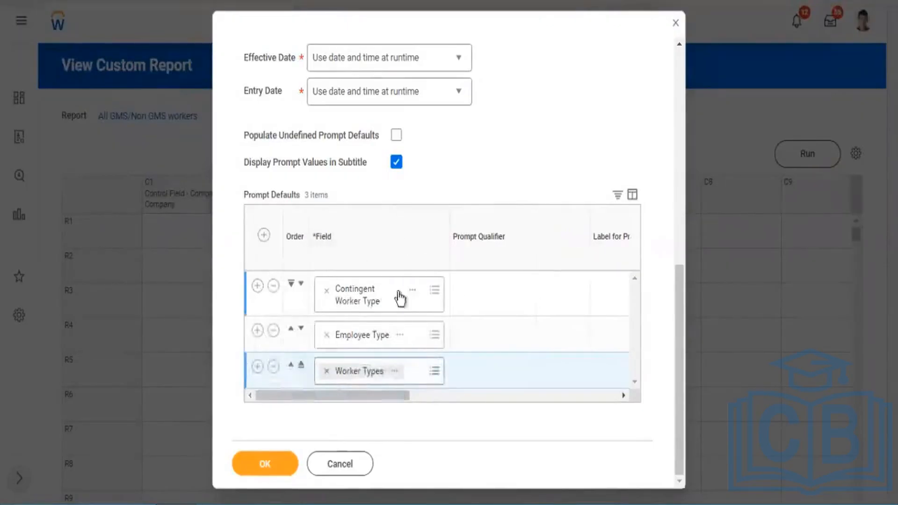
pyautogui.moveTo(386, 401); pyautogui.dragTo(247, 425)
pyautogui.scroll(3, 561, 159)
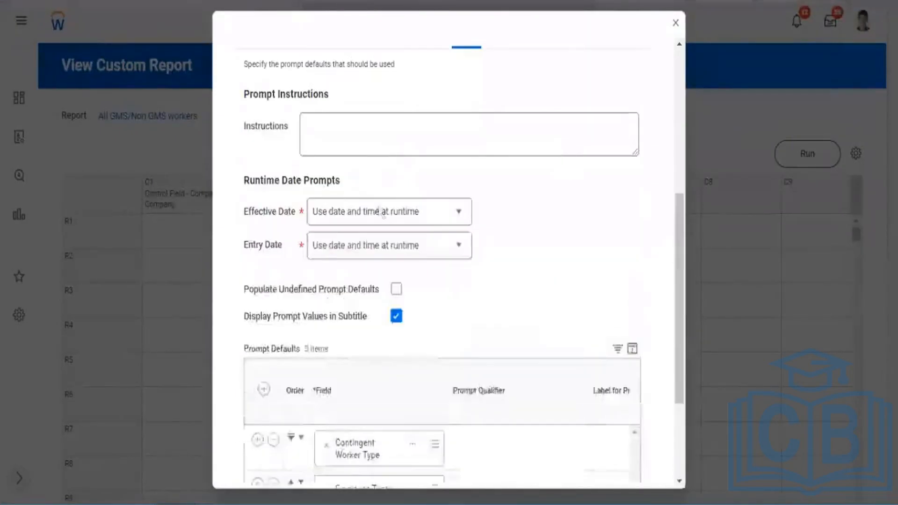
pyautogui.scroll(3, 271, 156)
pyautogui.click(256, 187)
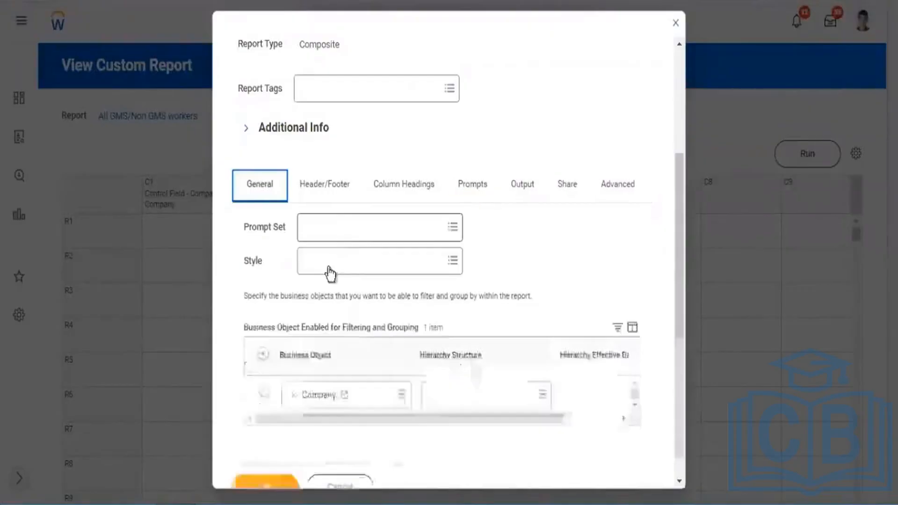
pyautogui.click(316, 231)
pyautogui.write('Report Type')
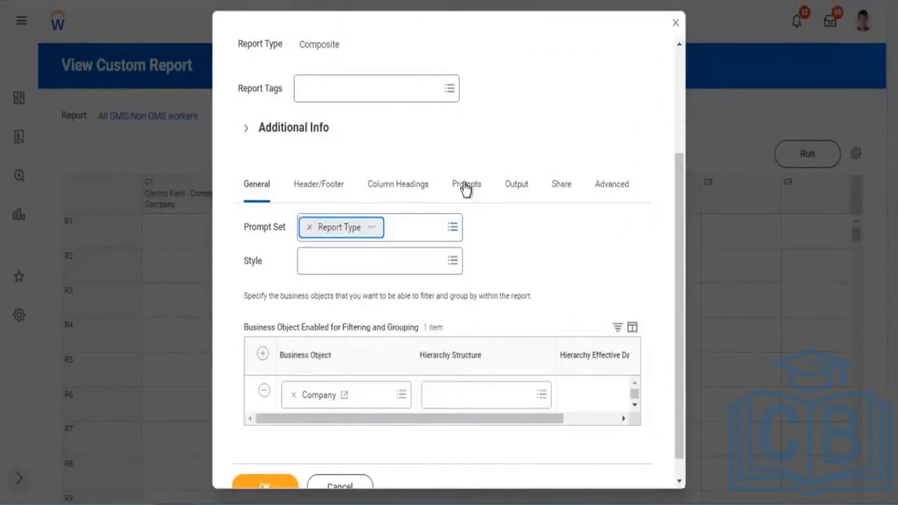
# Populate the report's undefined prompt defaults with the field from the assigned prompt set.
pyautogui.click(466, 186)
pyautogui.scroll(-7, 517, 248)
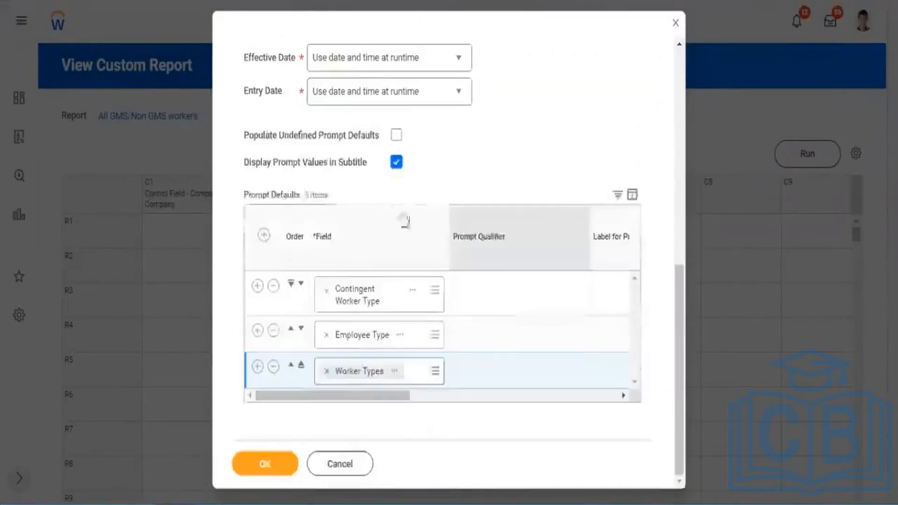
pyautogui.click(397, 135)
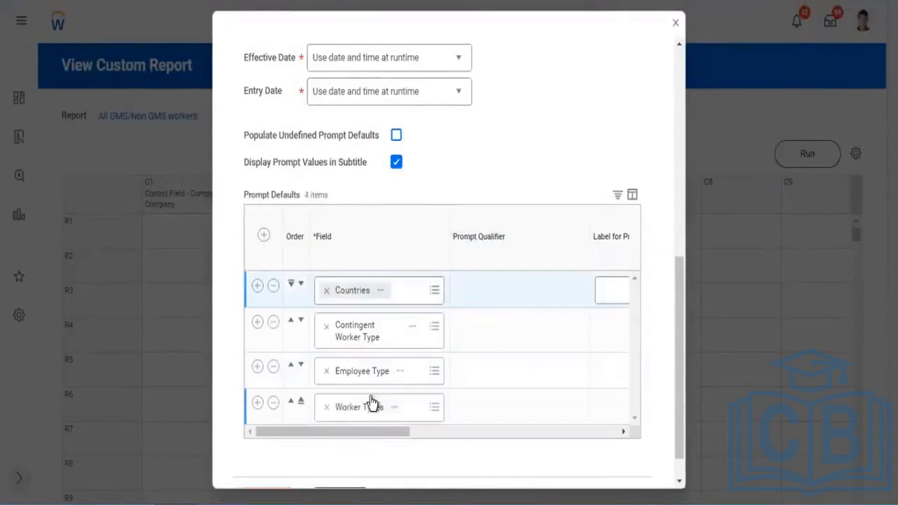
# Set the default type of the Countries prompt to Specify default value, leaving its value empty.
pyautogui.click(585, 437)
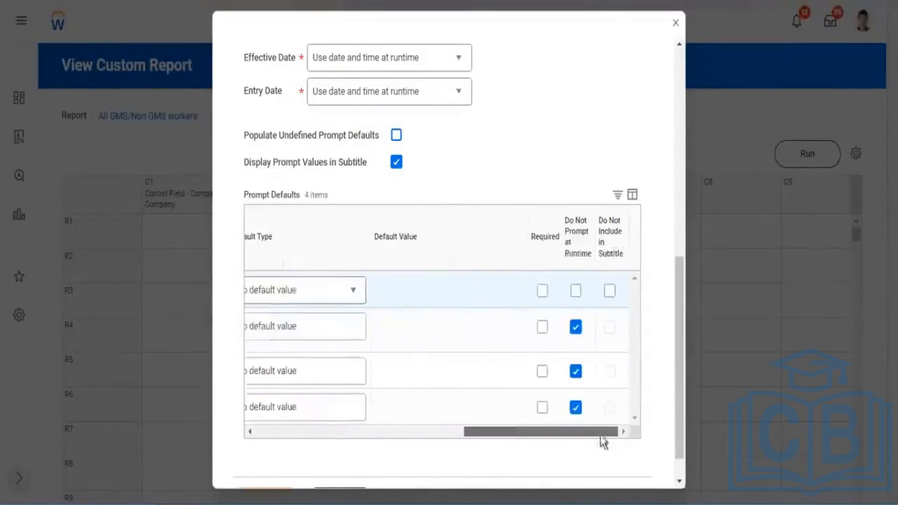
pyautogui.click(354, 291)
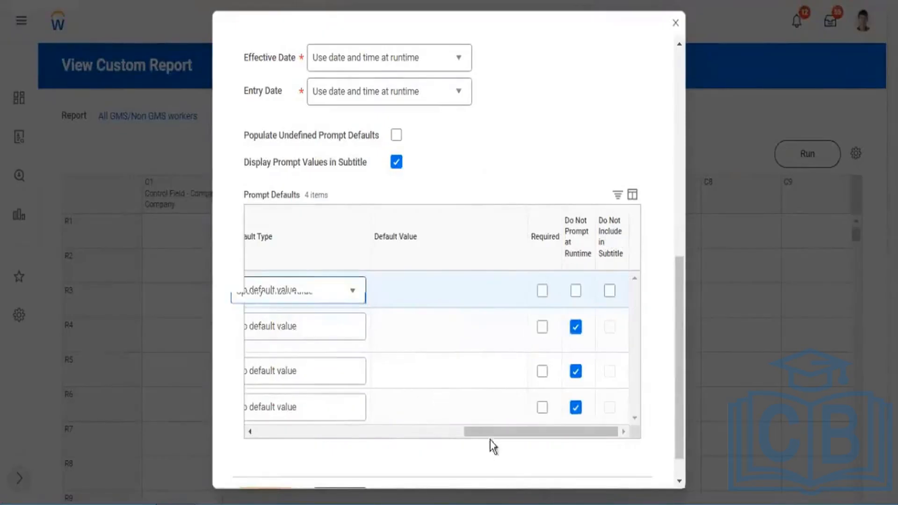
pyautogui.moveTo(492, 433); pyautogui.dragTo(404, 443)
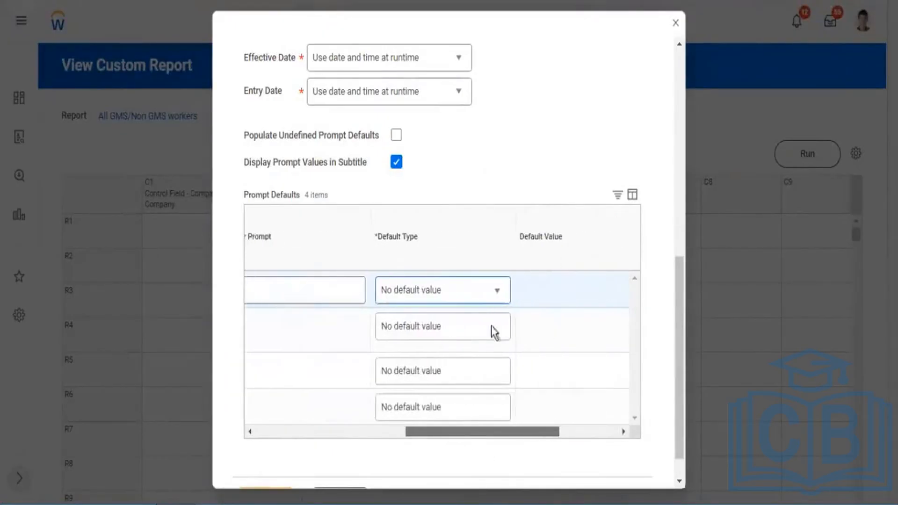
pyautogui.click(490, 292)
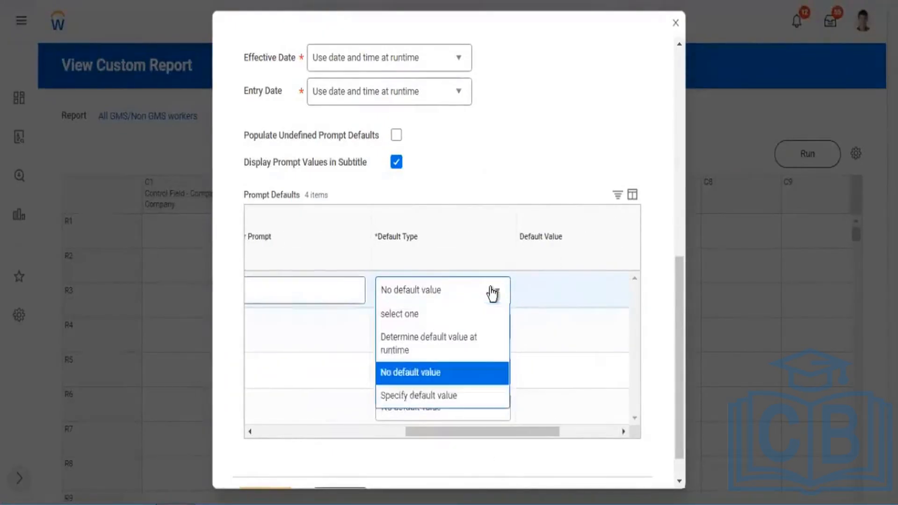
pyautogui.click(411, 395)
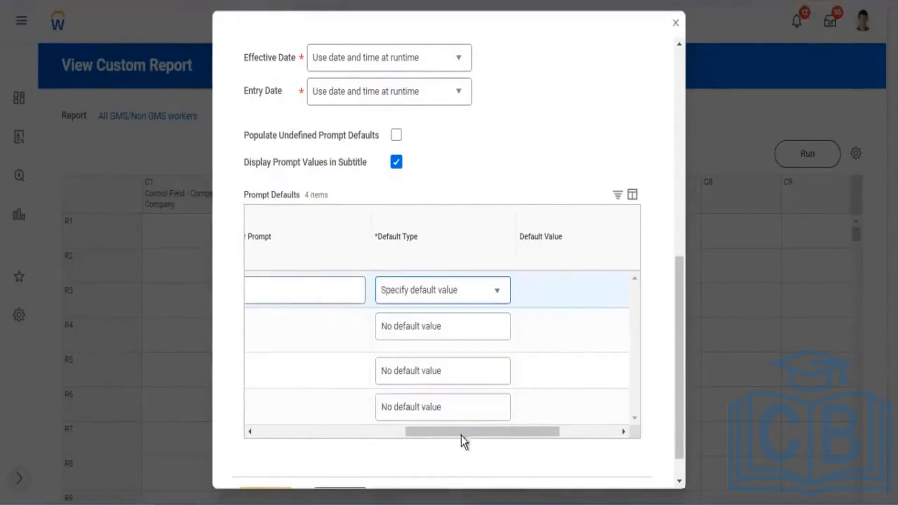
pyautogui.moveTo(463, 430); pyautogui.dragTo(571, 432)
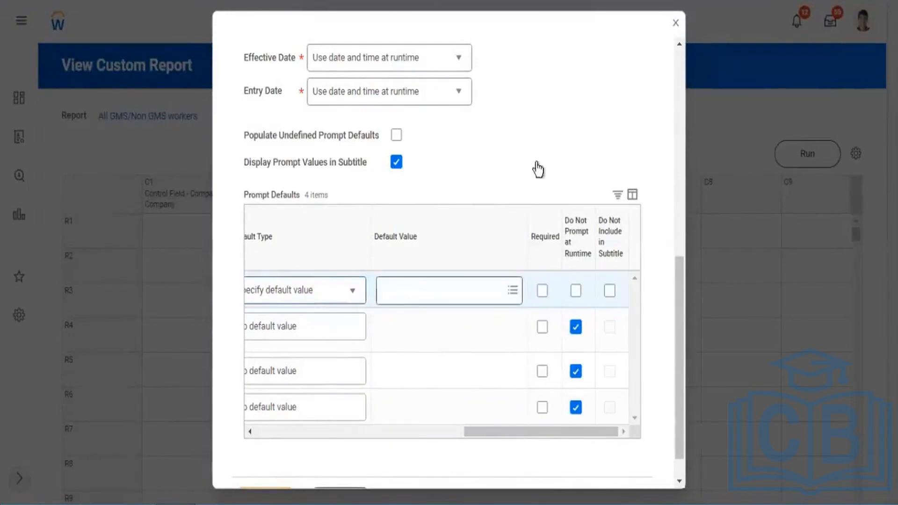
pyautogui.click(555, 133)
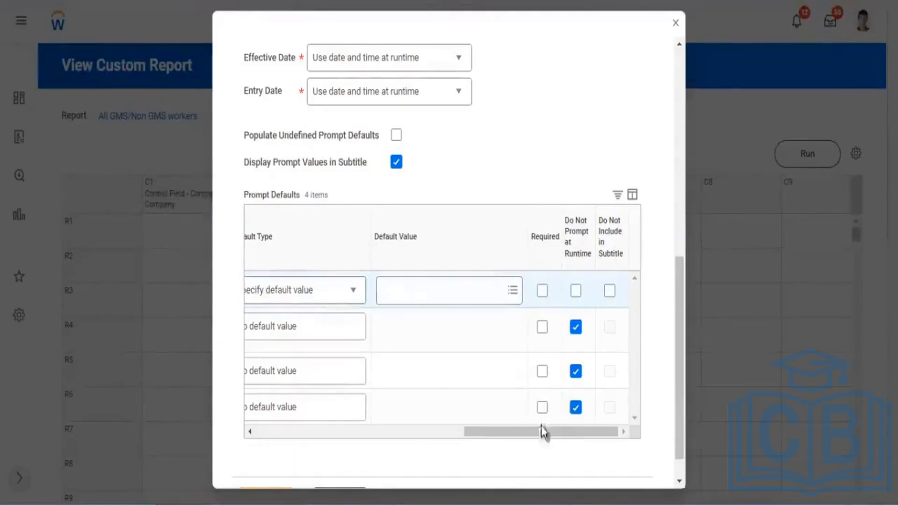
# Remove the Countries prompt default and the Report Type prompt set from the report, and save its settings.
pyautogui.moveTo(540, 425); pyautogui.dragTo(310, 451)
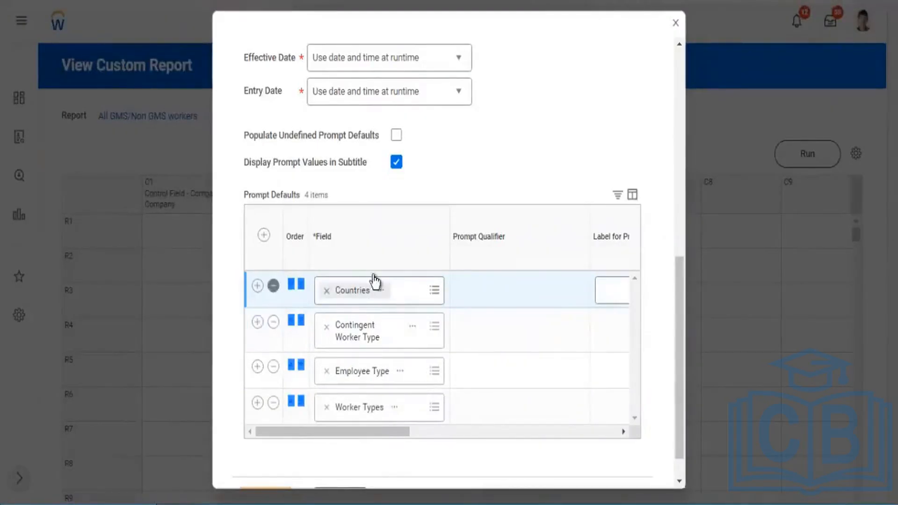
pyautogui.scroll(5, 395, 260)
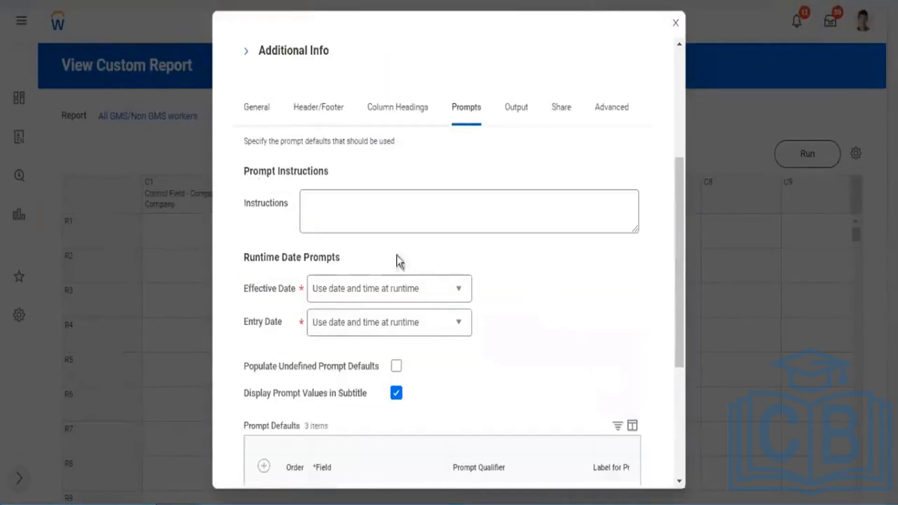
pyautogui.click(264, 117)
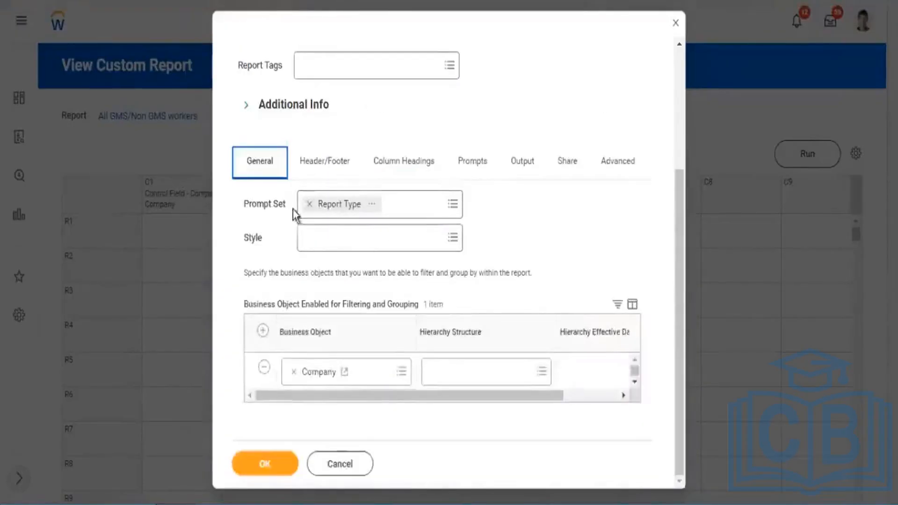
pyautogui.click(309, 203)
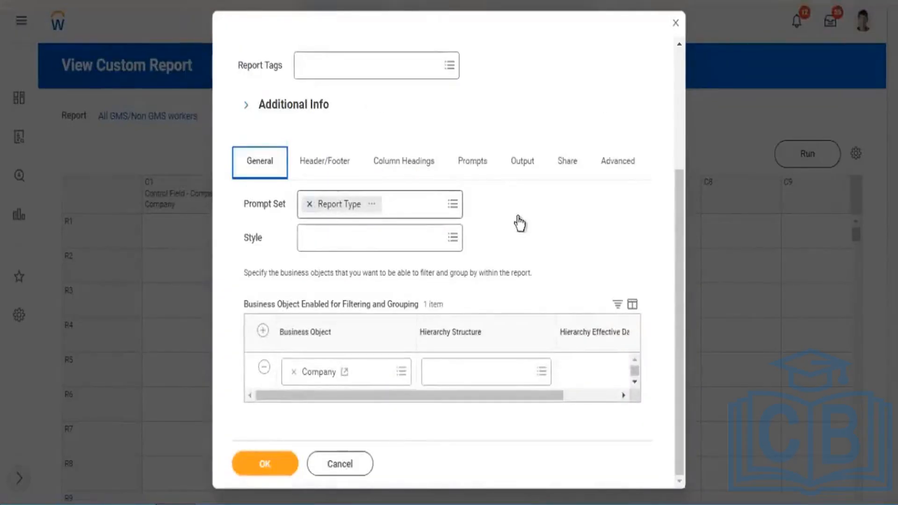
pyautogui.click(281, 465)
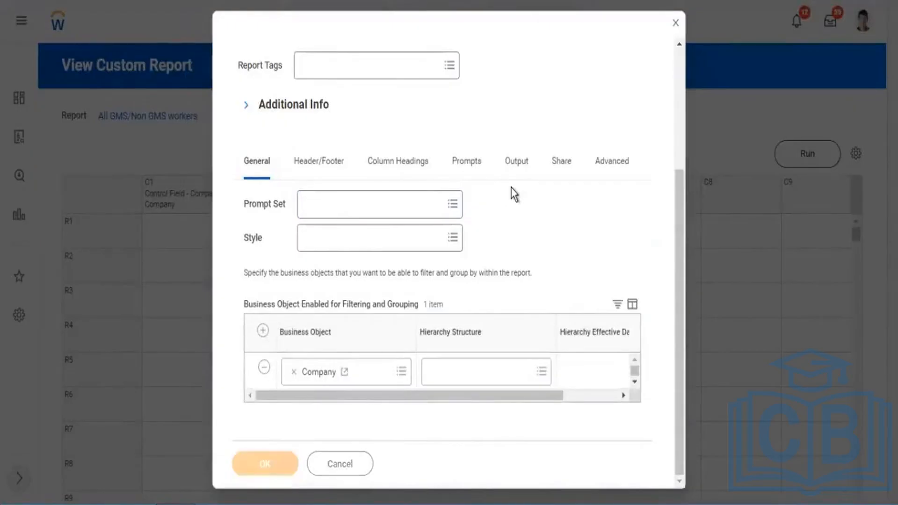